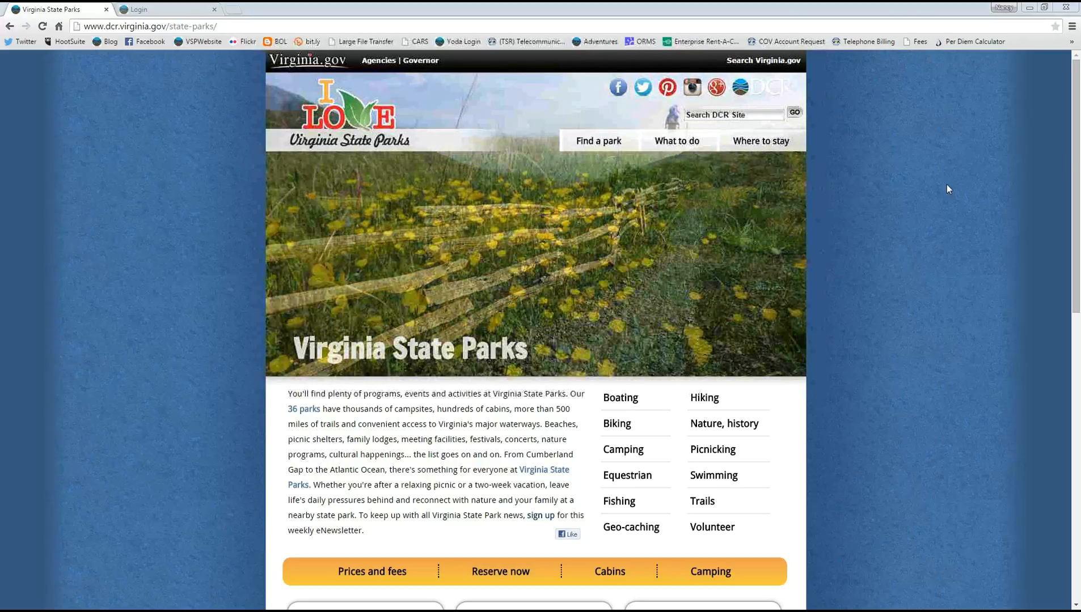
# Step: Open the Virginia State Parks blog from the link at the end of the home page
pyautogui.scroll(-5, 965, 192)
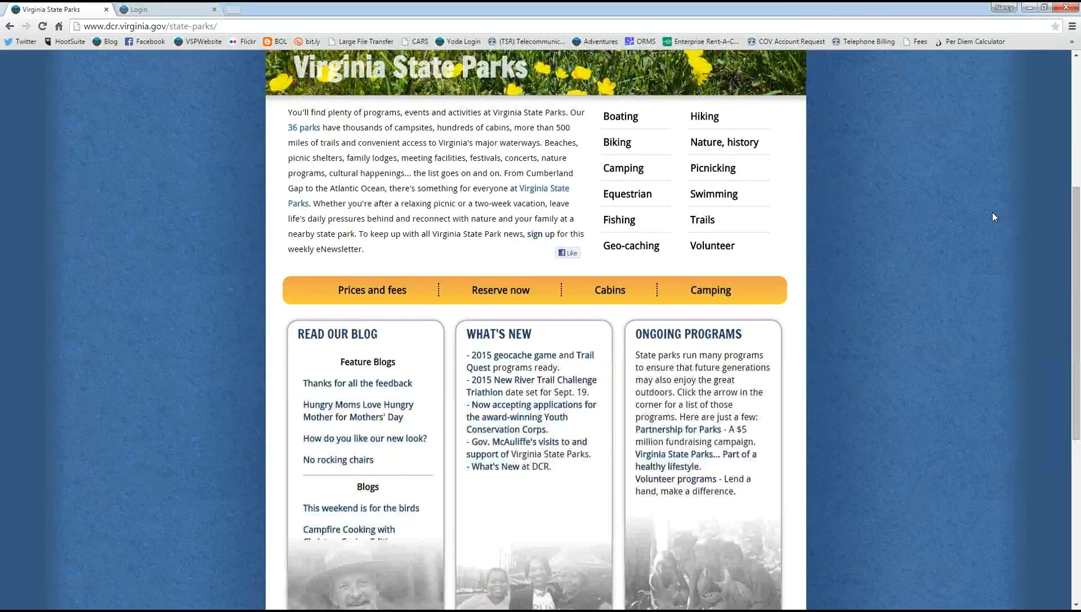
pyautogui.scroll(-6, 992, 218)
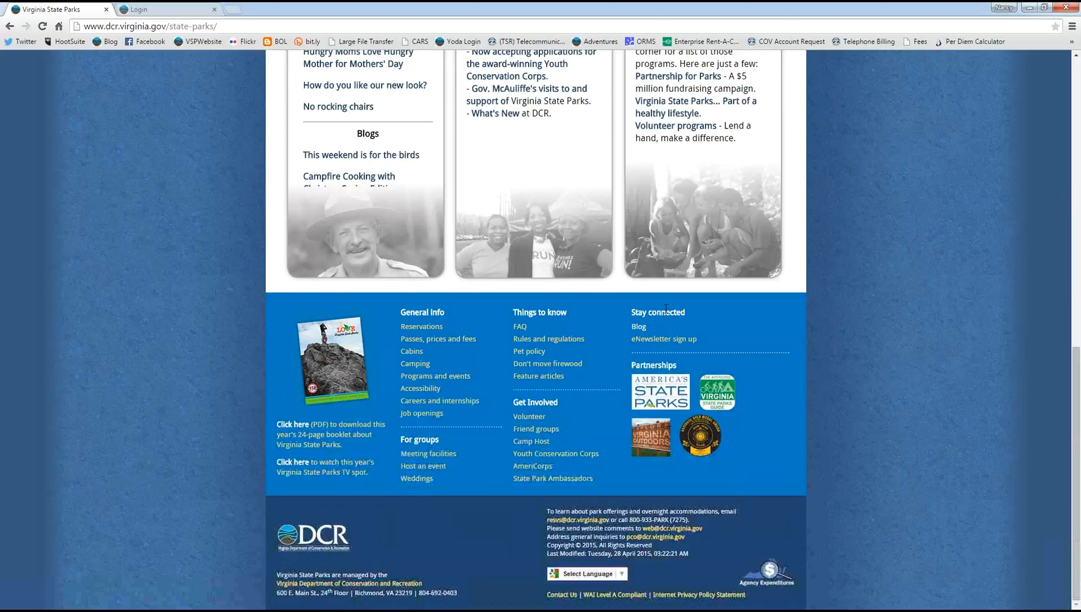
pyautogui.click(639, 329)
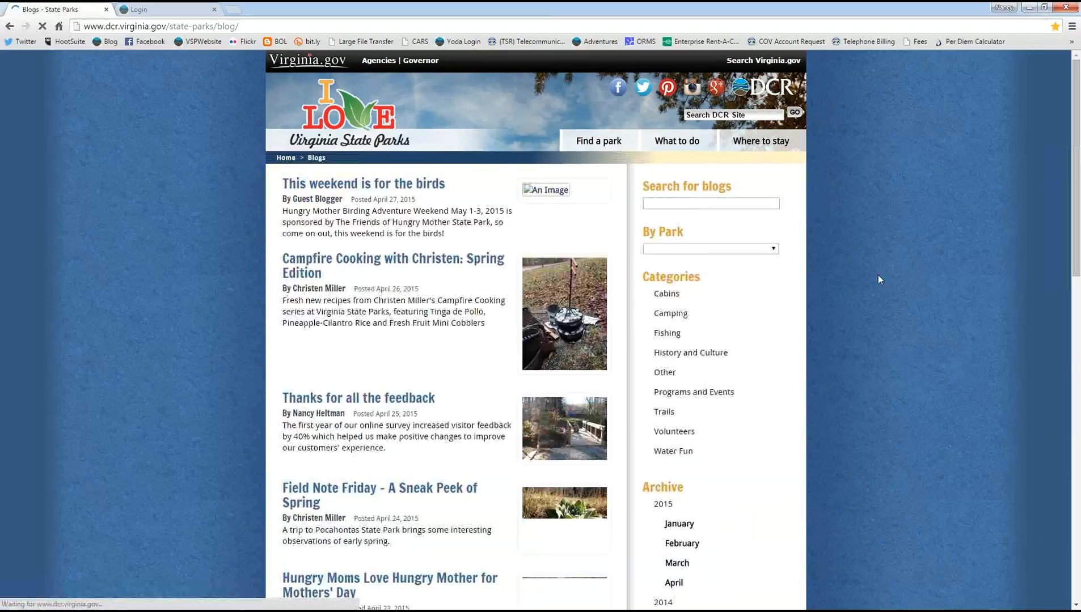
# Step: Look through the blog's post list and open the post "This weekend is for the birds"
pyautogui.scroll(-1, 901, 271)
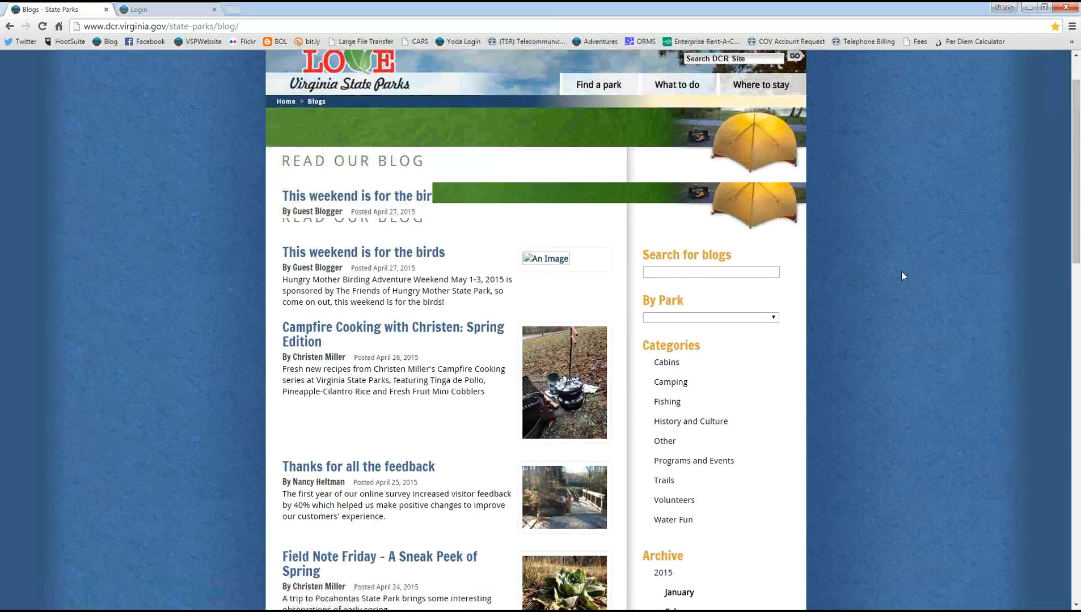
pyautogui.scroll(-3, 900, 271)
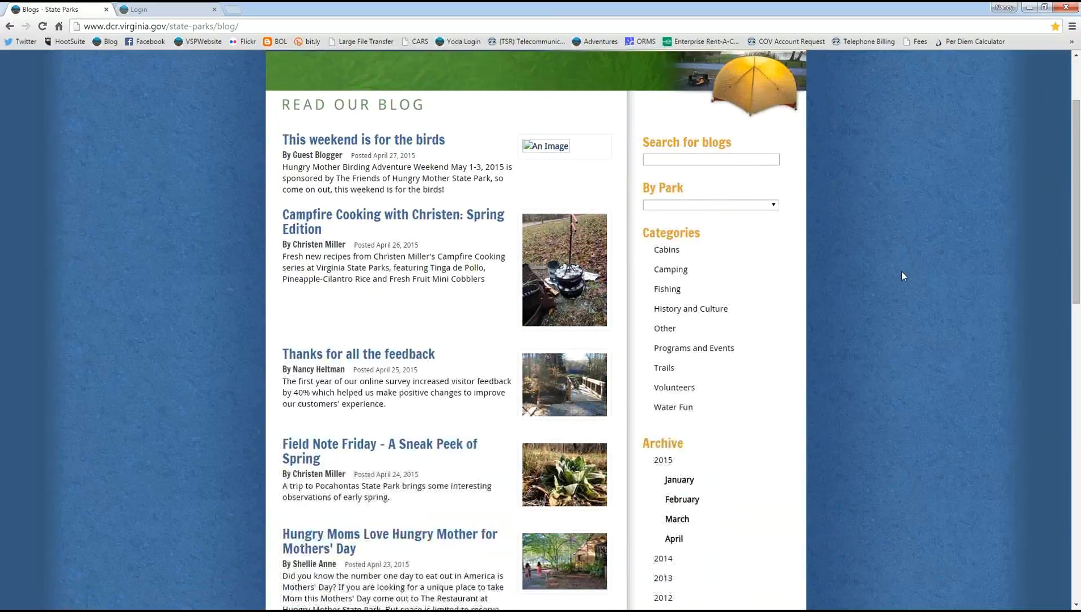
pyautogui.scroll(1, 905, 272)
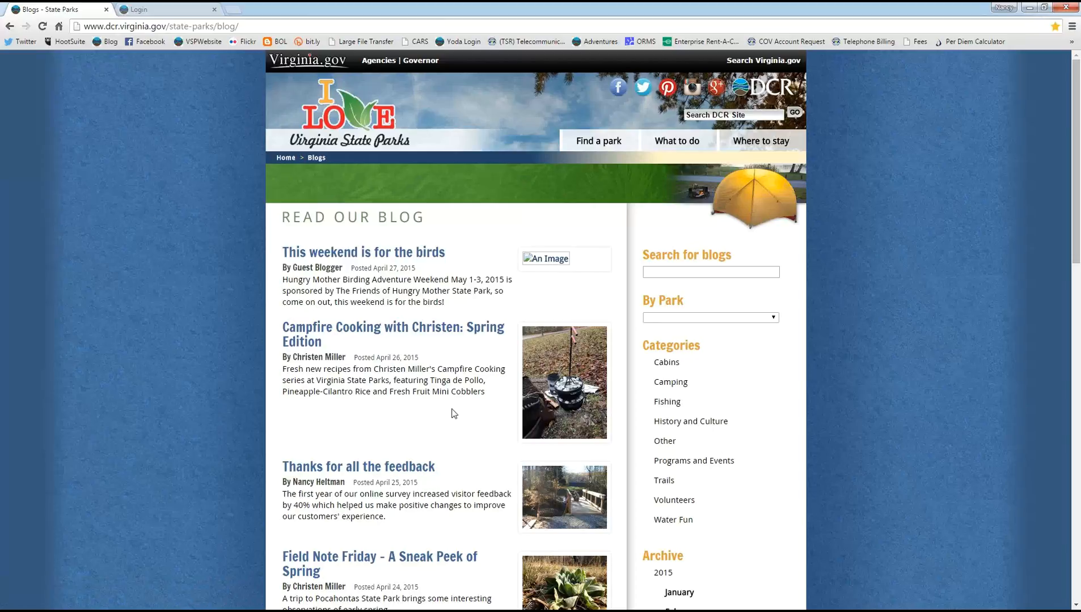
pyautogui.scroll(-3, 927, 352)
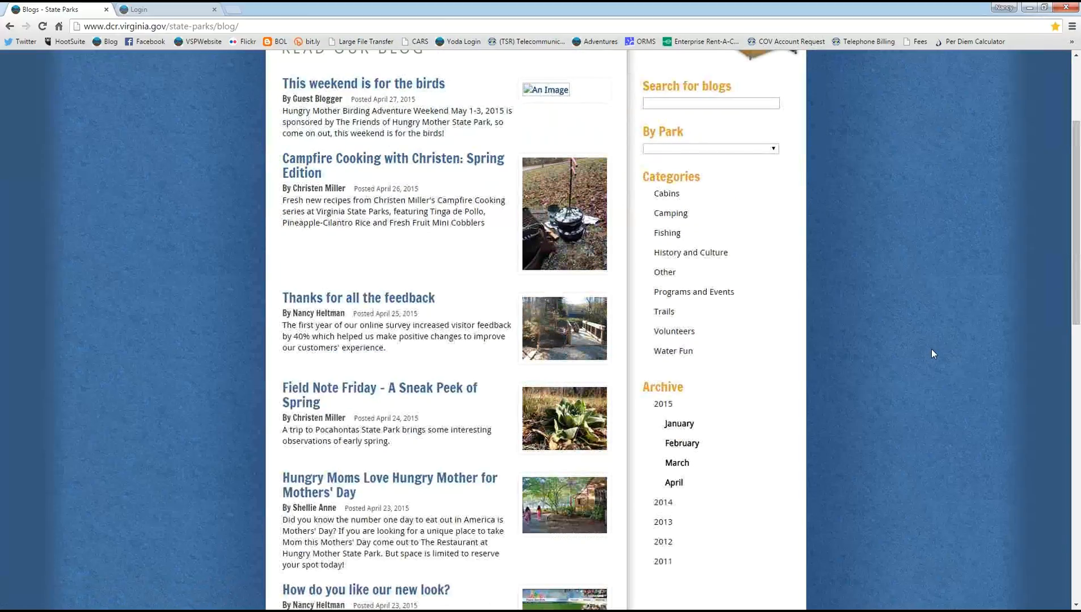
pyautogui.scroll(3, 933, 347)
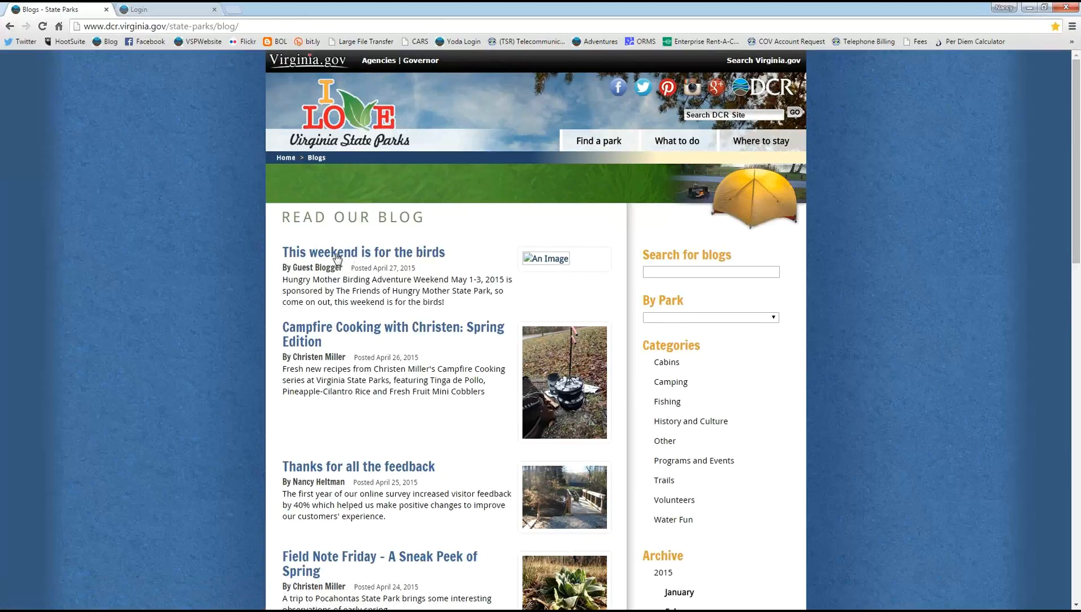
pyautogui.scroll(-2, 997, 311)
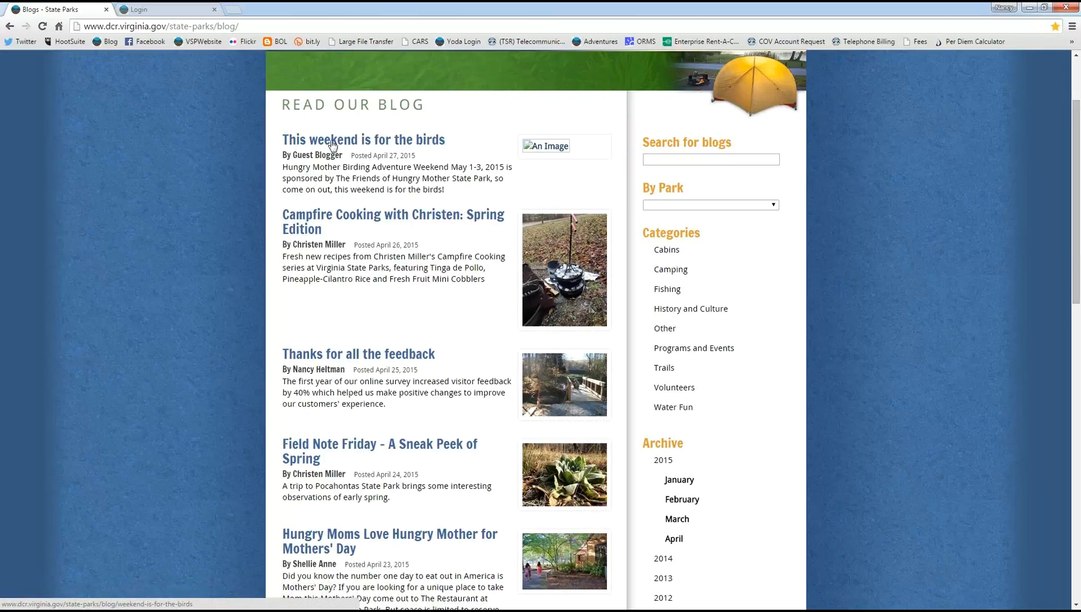
pyautogui.click(358, 141)
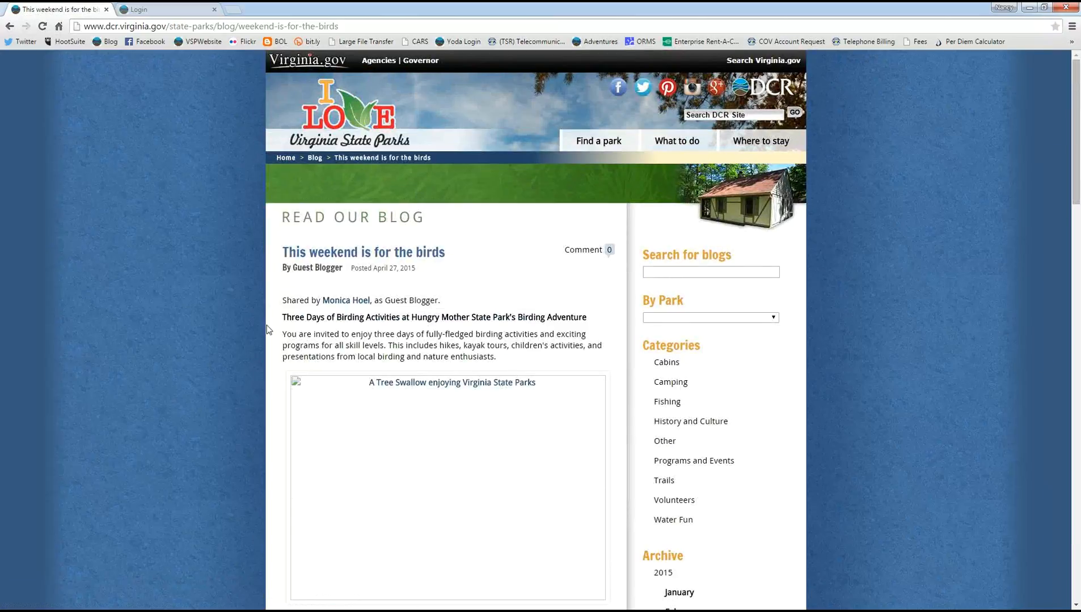
# Step: Examine the layout of the birding post, including its byline, images, captions, pull quote and linked text
pyautogui.scroll(-3, 940, 369)
pyautogui.scroll(-10, 928, 378)
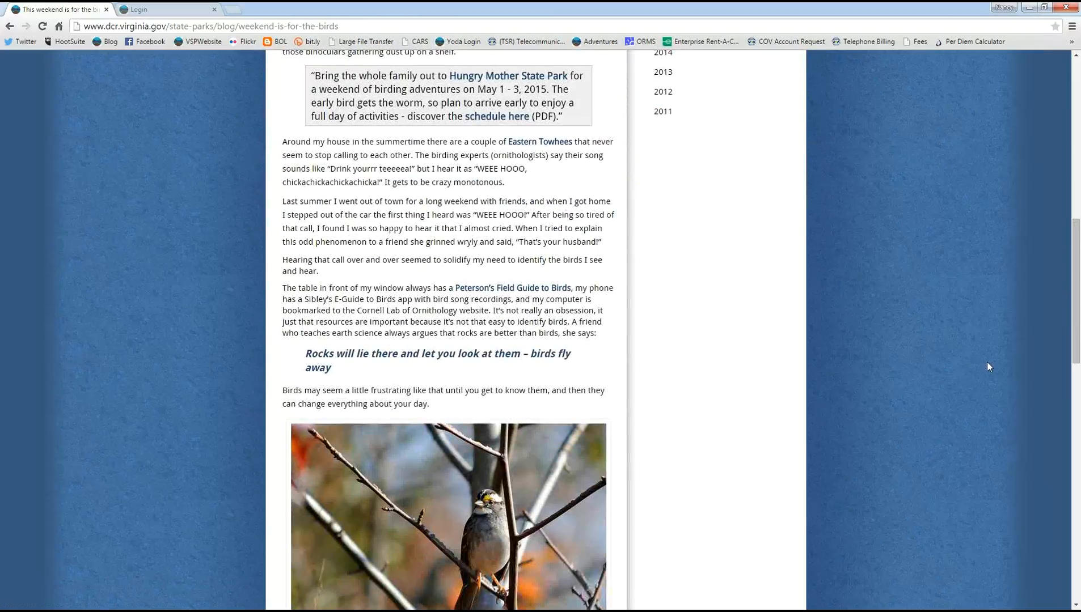
pyautogui.scroll(-4, 987, 367)
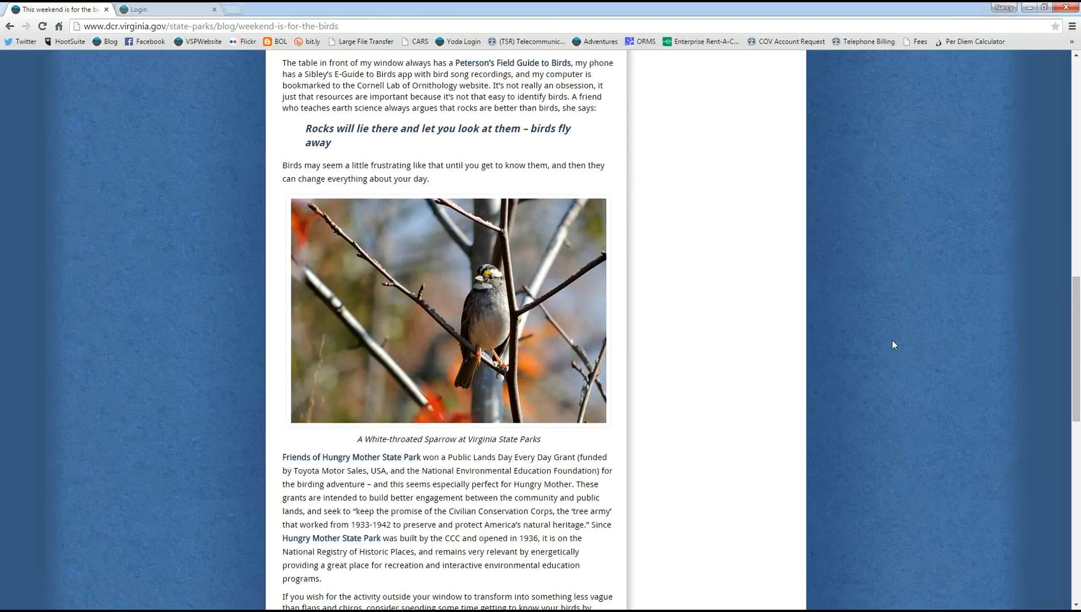
pyautogui.scroll(17, 896, 342)
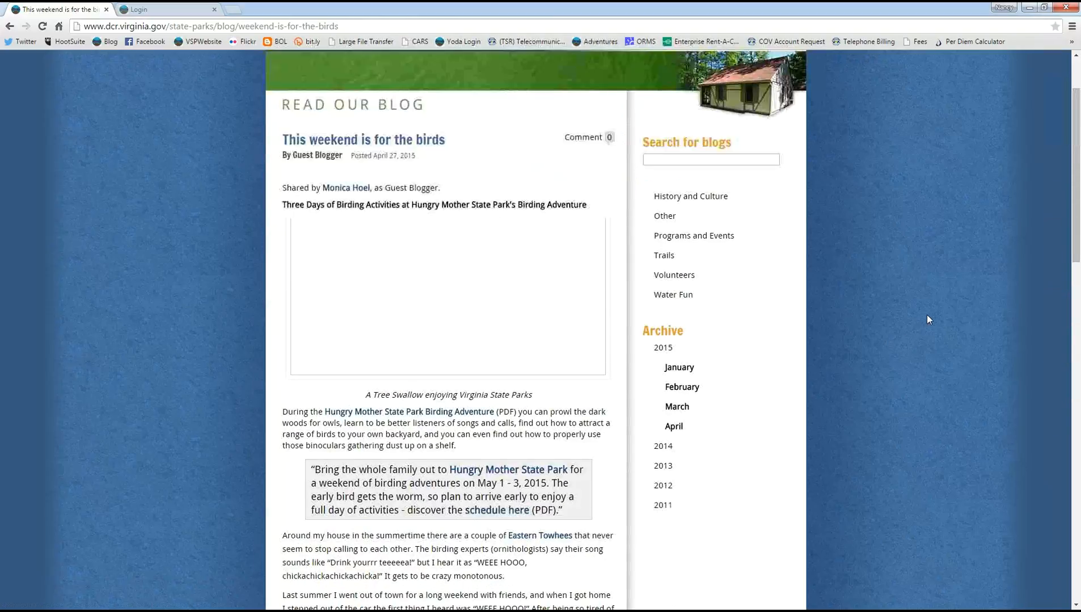
pyautogui.scroll(-7, 926, 316)
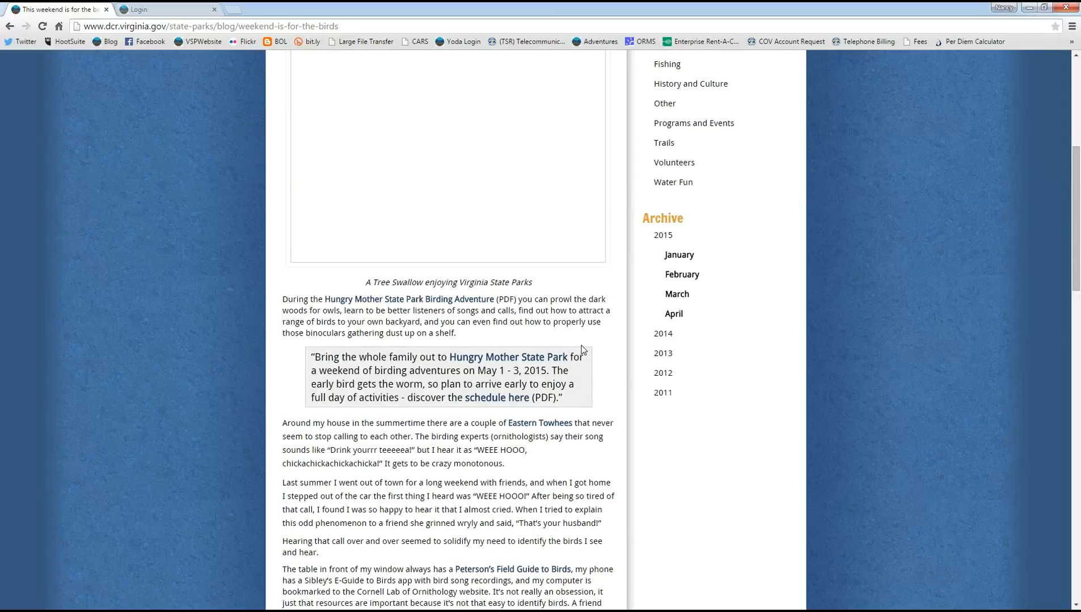
pyautogui.scroll(6, 953, 391)
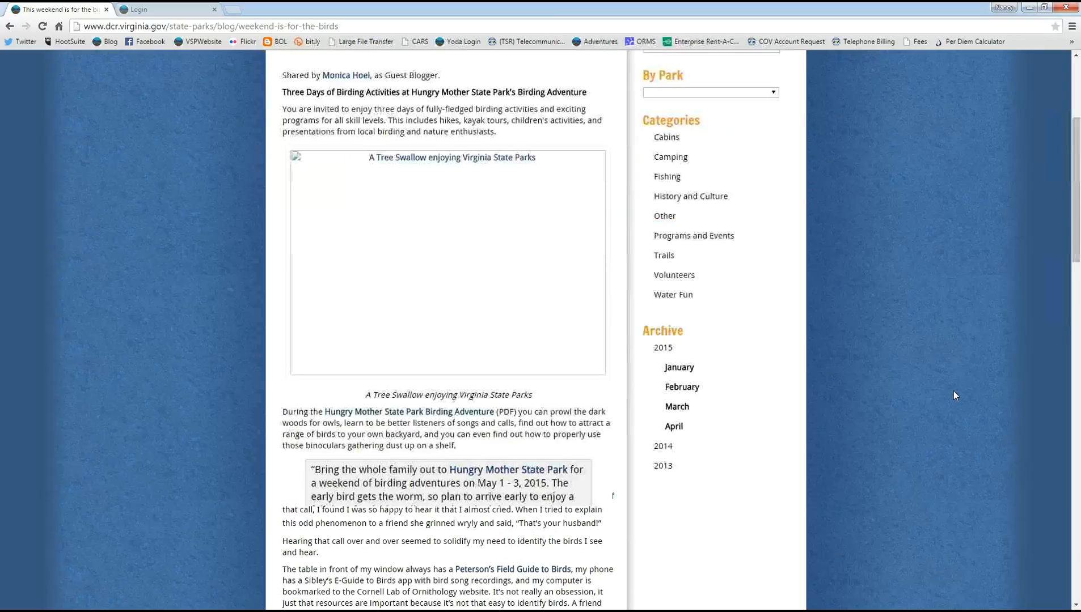
pyautogui.scroll(-8, 945, 365)
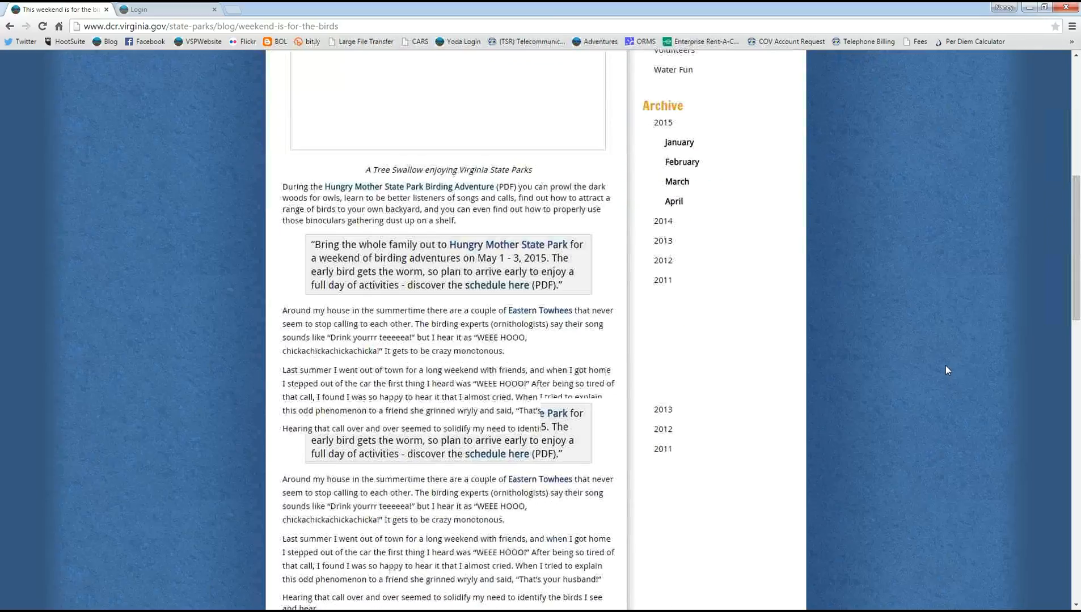
pyautogui.scroll(9, 944, 364)
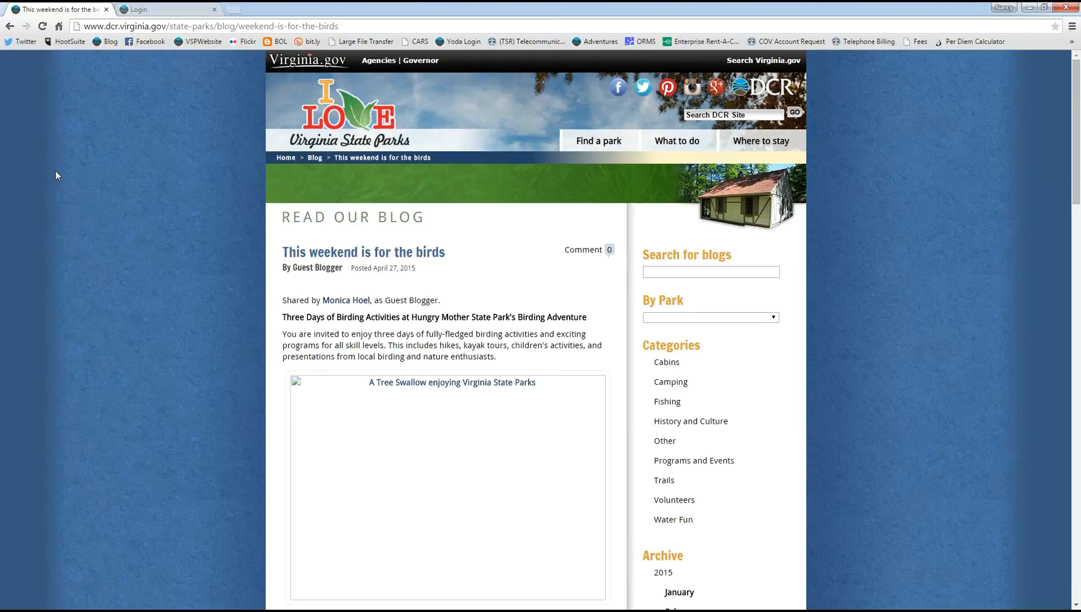
# Step: Open the author's profile from the byline of the blog post "Thanks for all the feedback"
pyautogui.click(10, 26)
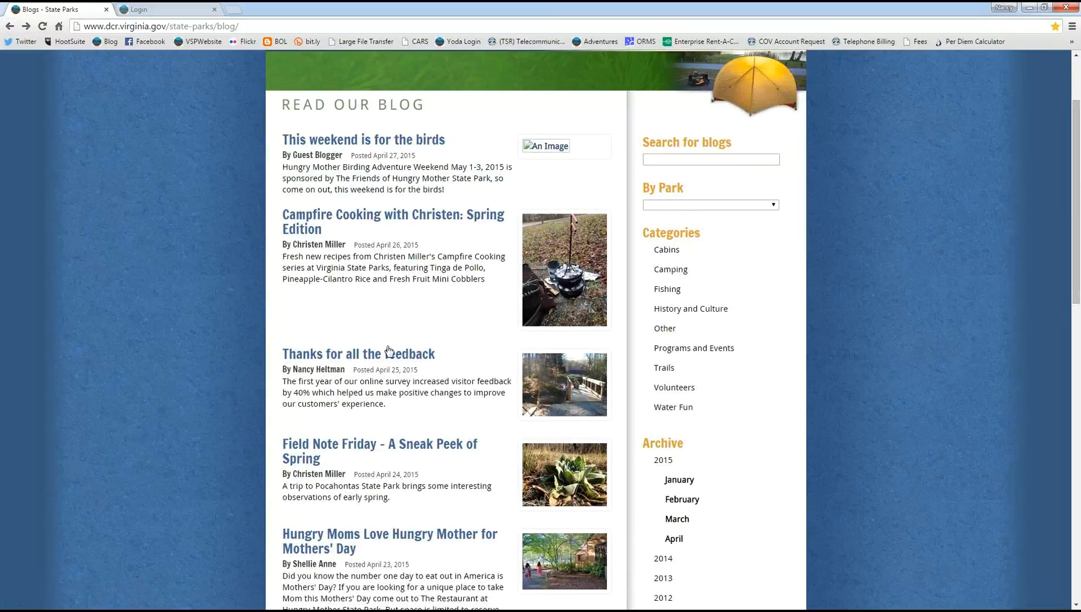
pyautogui.click(323, 356)
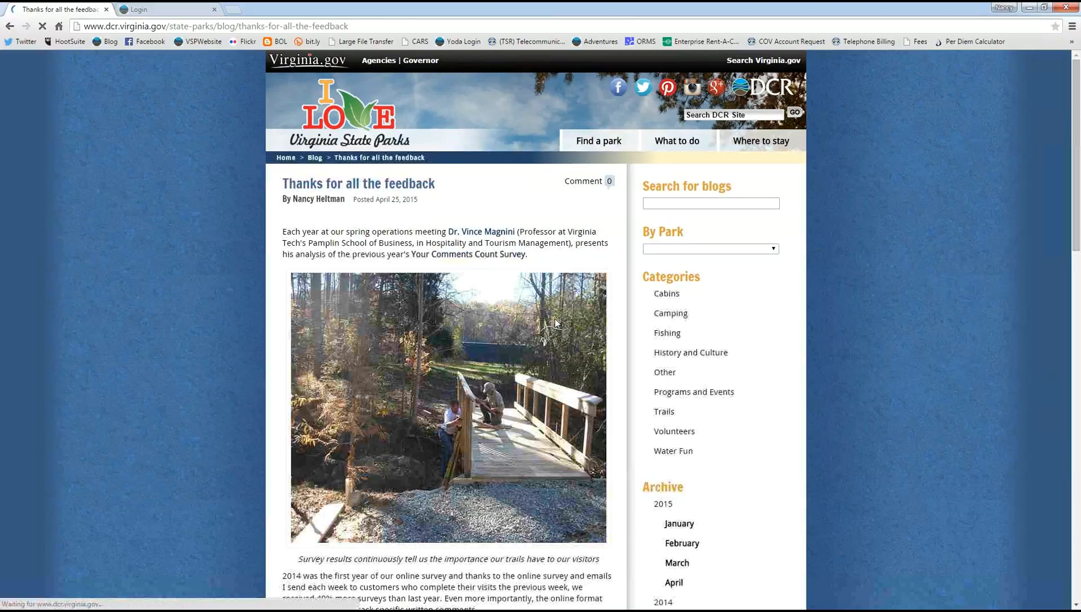
pyautogui.click(312, 269)
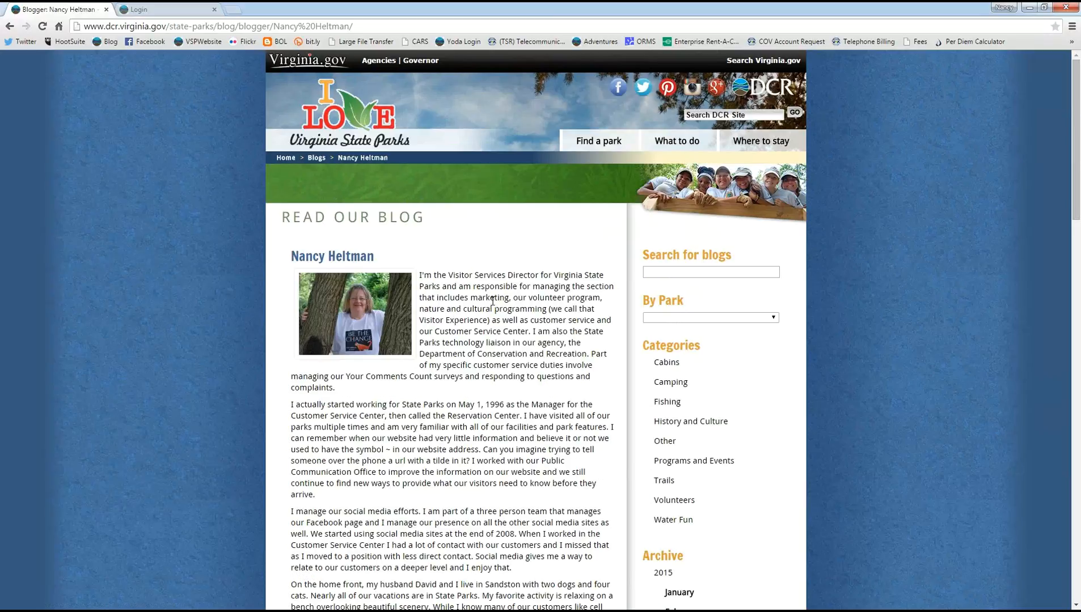
# Step: Read the blogger's biography and look through the list of that author's posts down to the older posts link
pyautogui.scroll(-3, 563, 365)
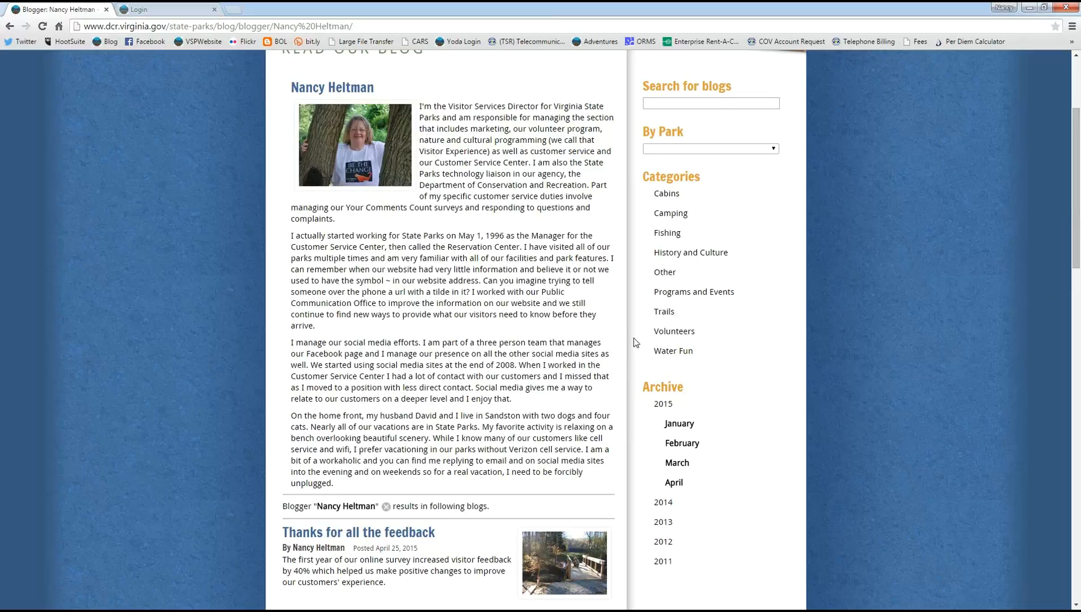
pyautogui.scroll(-3, 526, 335)
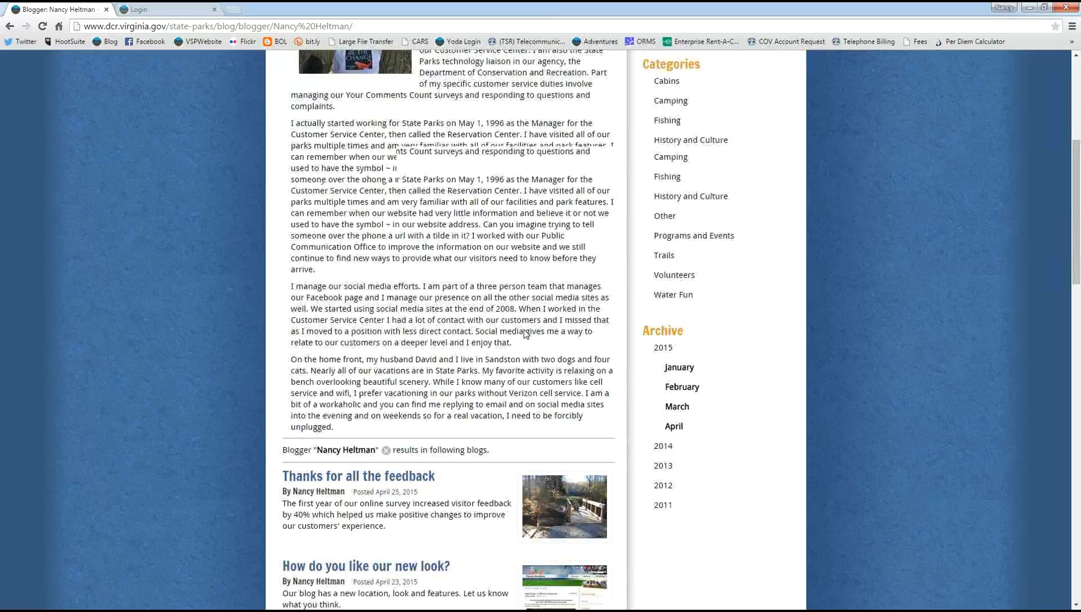
pyautogui.scroll(5, 480, 208)
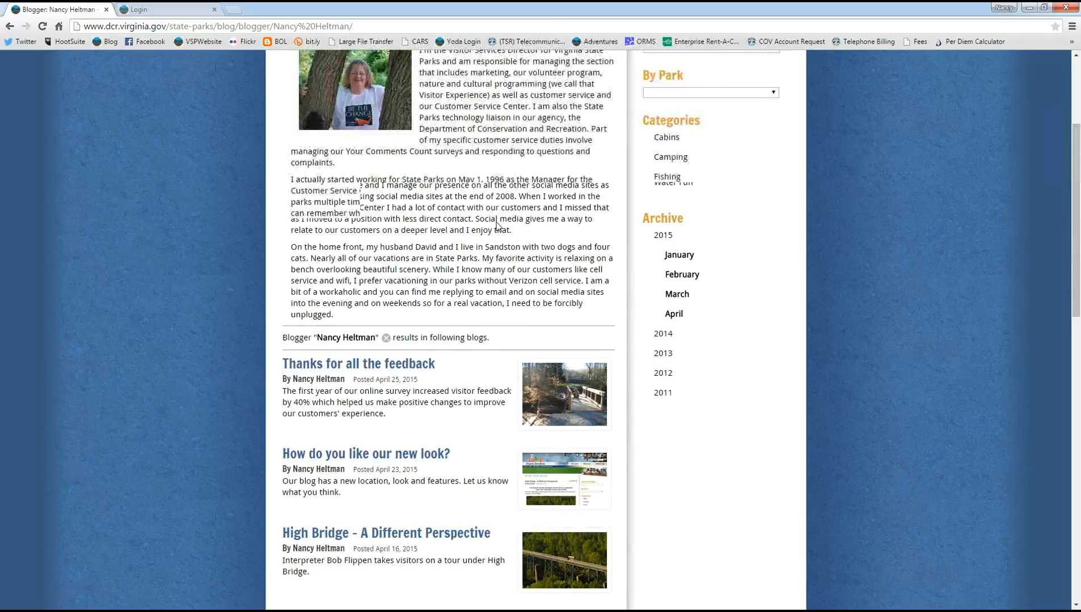
pyautogui.scroll(-6, 306, 349)
pyautogui.scroll(-3, 307, 348)
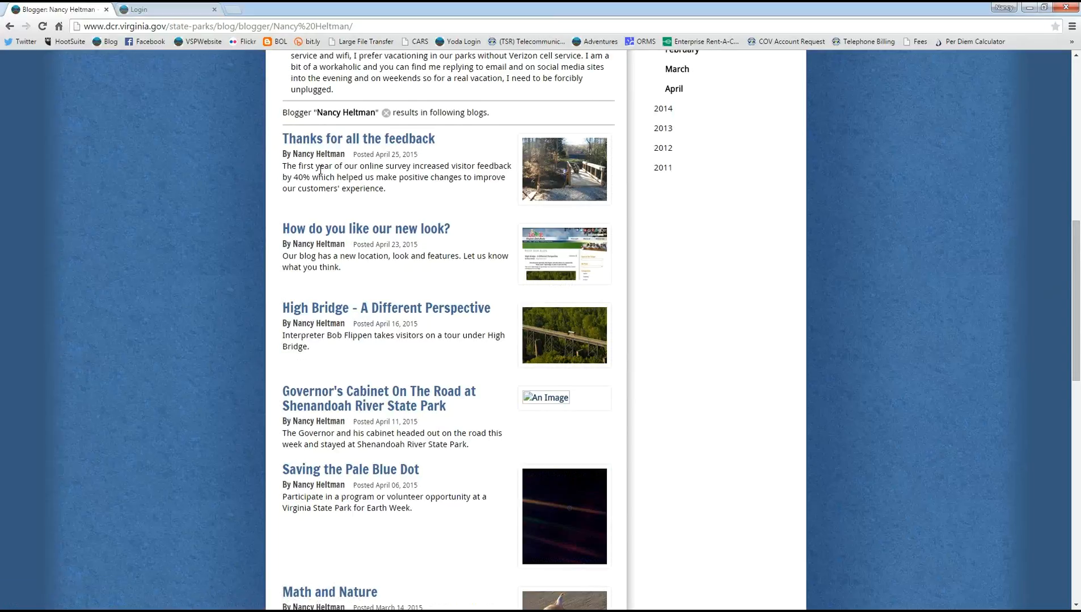
pyautogui.scroll(-4, 466, 181)
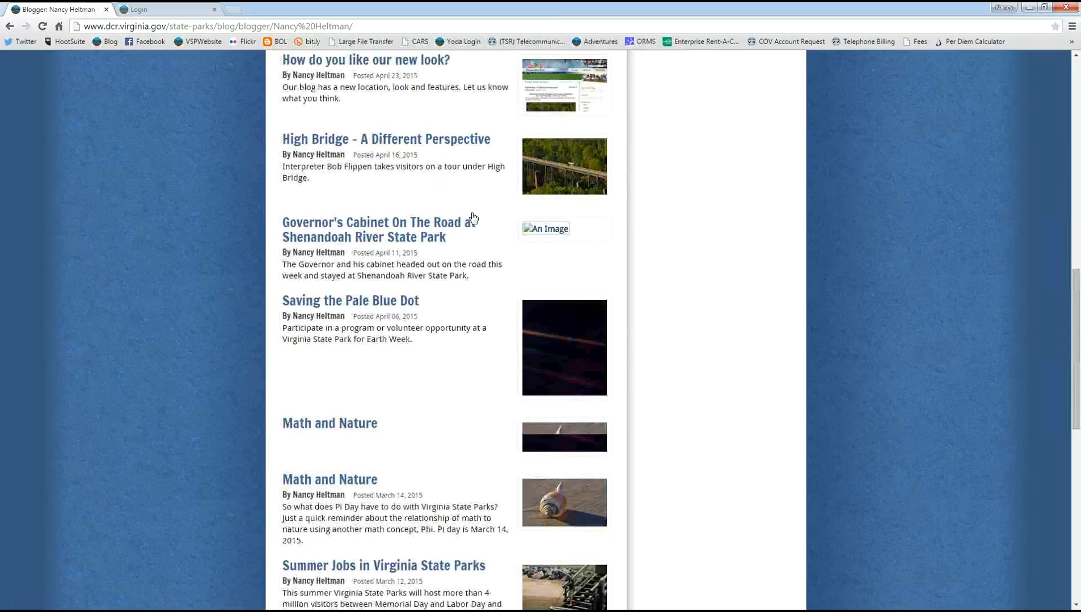
pyautogui.scroll(-5, 472, 213)
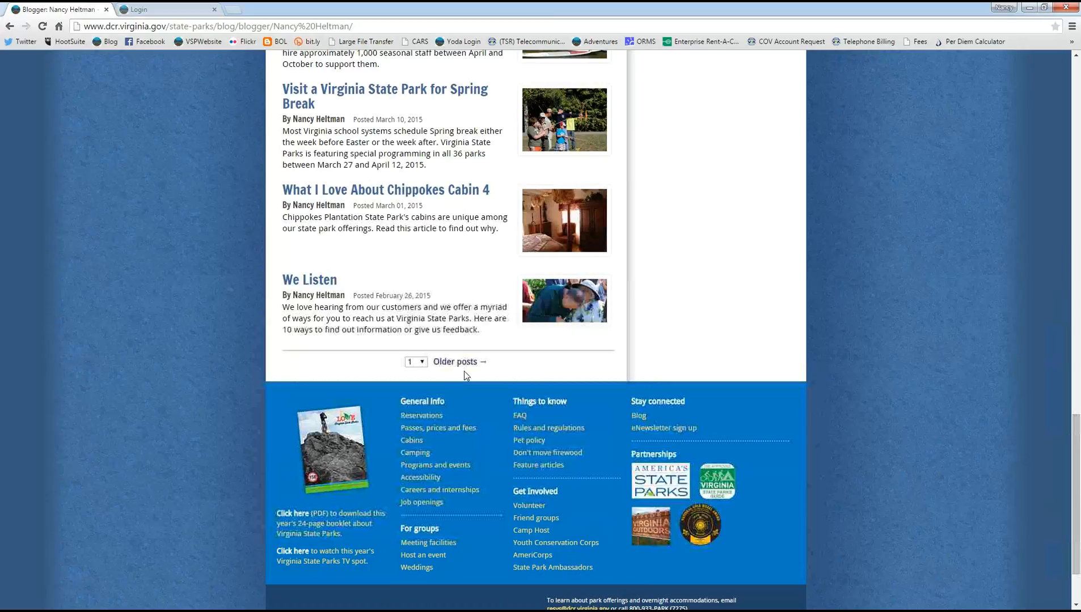
pyautogui.scroll(11, 468, 227)
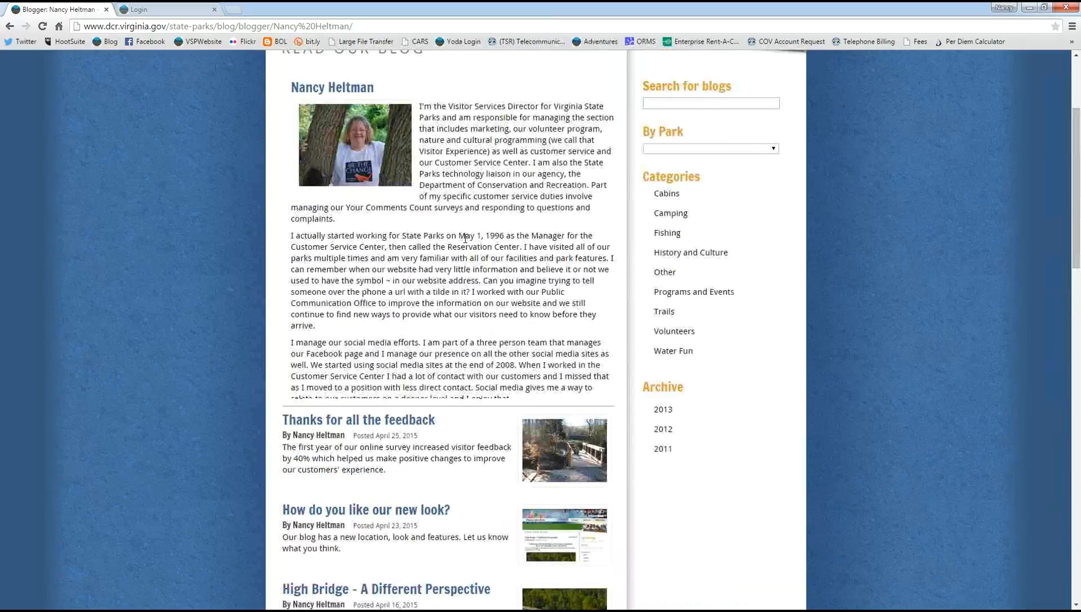
pyautogui.scroll(3, 465, 239)
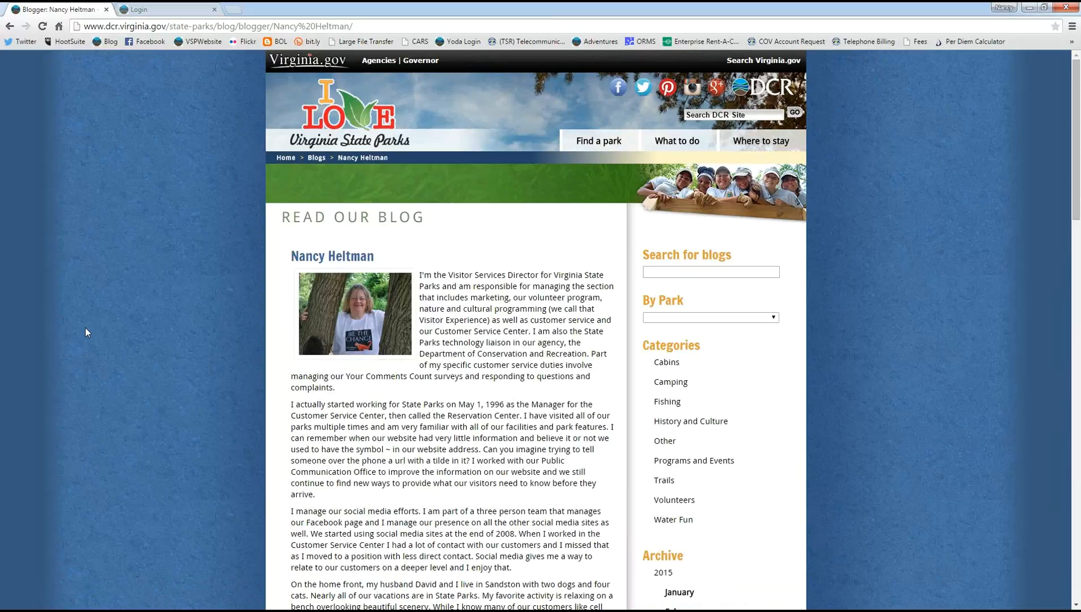
# Step: Return to the main blog list and open the Guest Blogger profile from the first post's byline
pyautogui.click(10, 26)
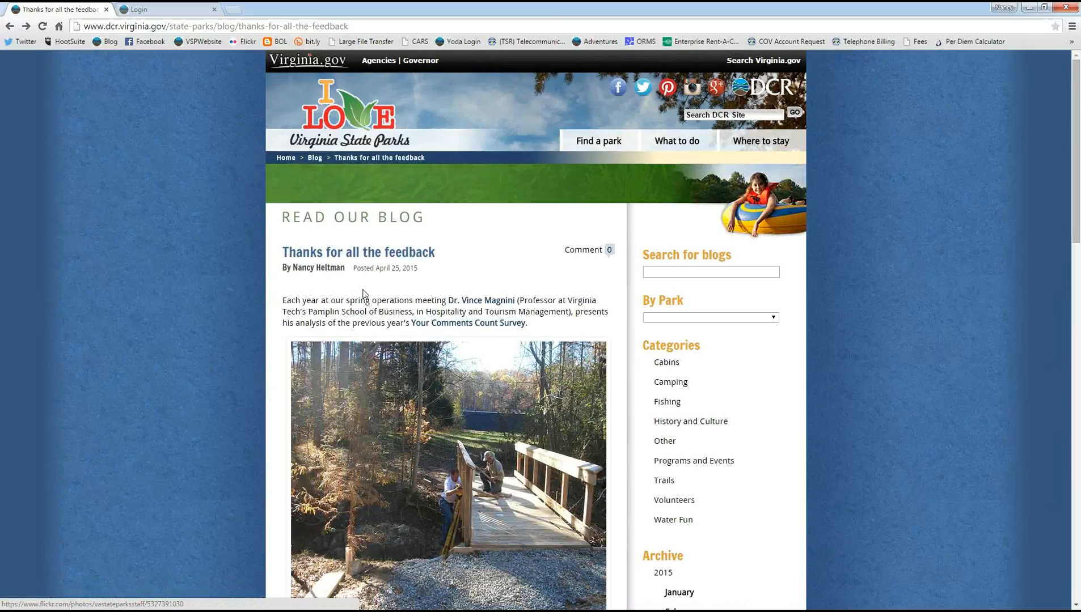
pyautogui.click(9, 26)
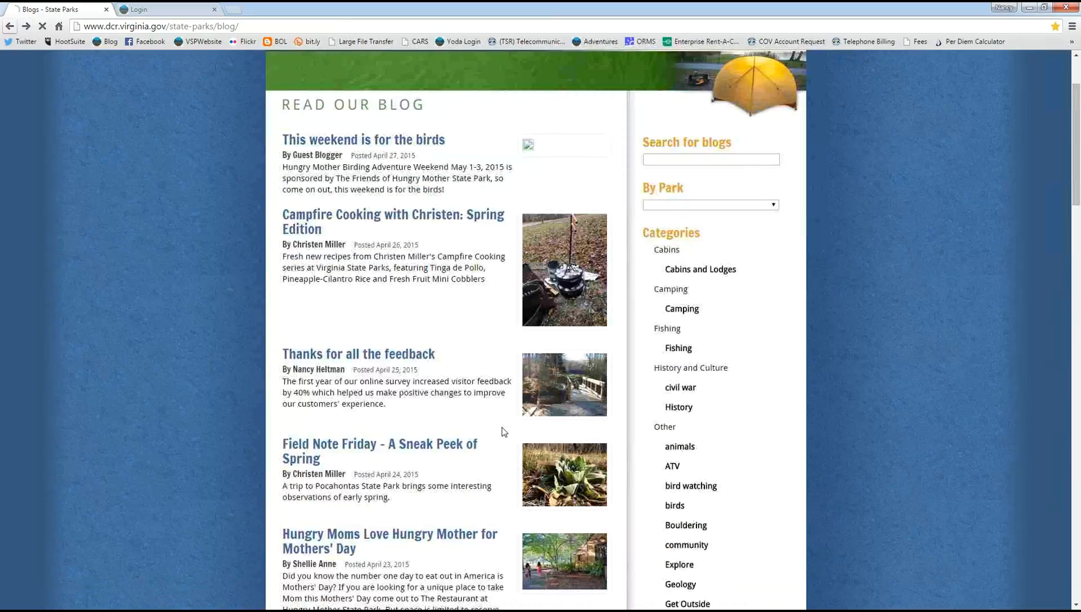
pyautogui.click(317, 161)
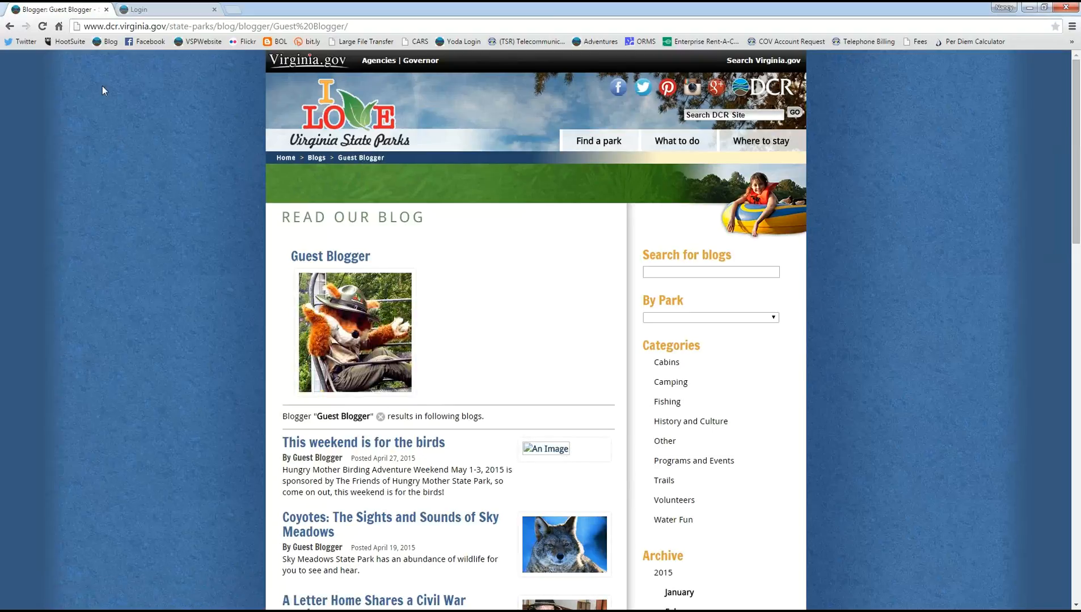
# Step: Reopen the post "This weekend is for the birds" and look through the blog search results for its credited guest author
pyautogui.click(9, 27)
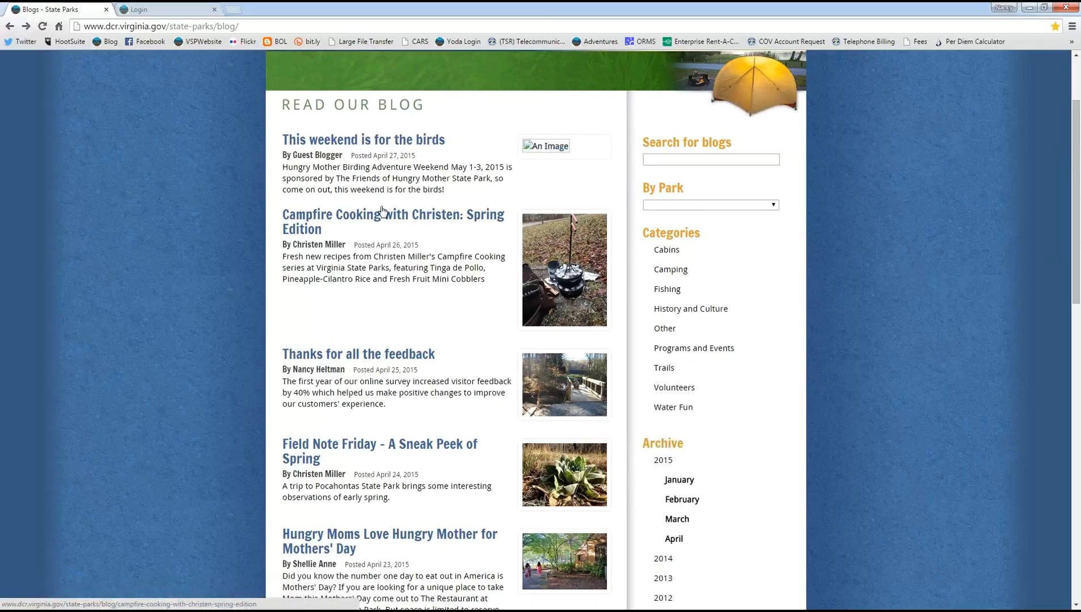
pyautogui.click(385, 140)
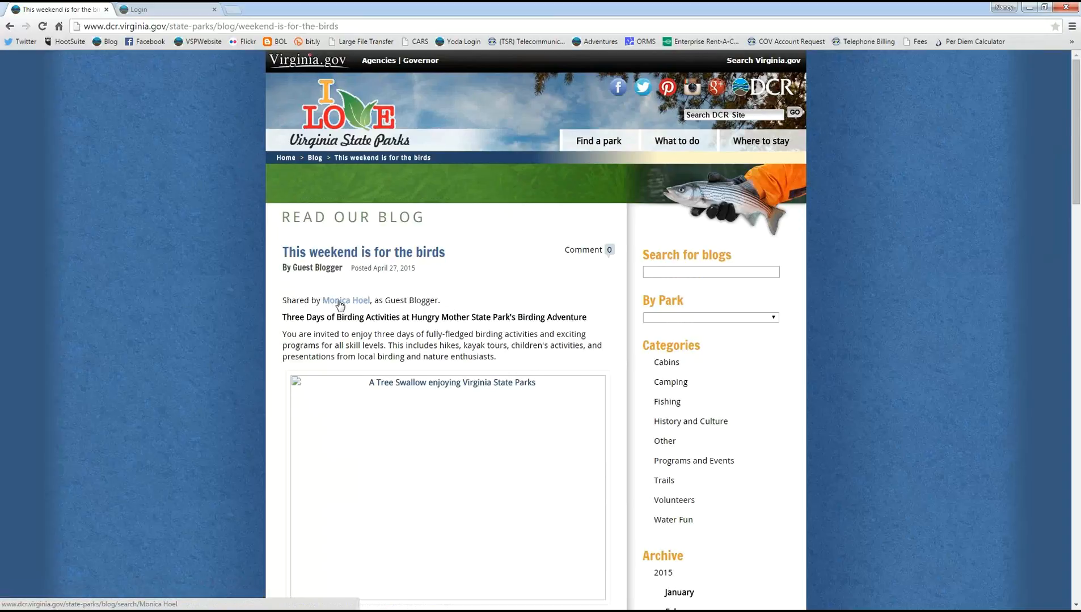
pyautogui.click(340, 302)
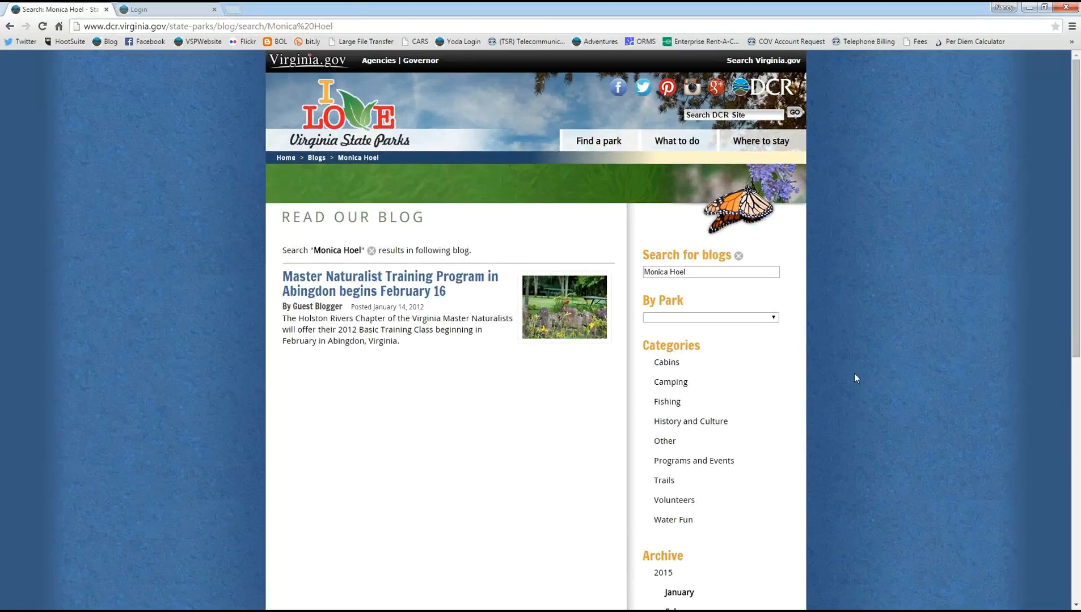
pyautogui.scroll(-2, 878, 386)
pyautogui.scroll(-3, 436, 476)
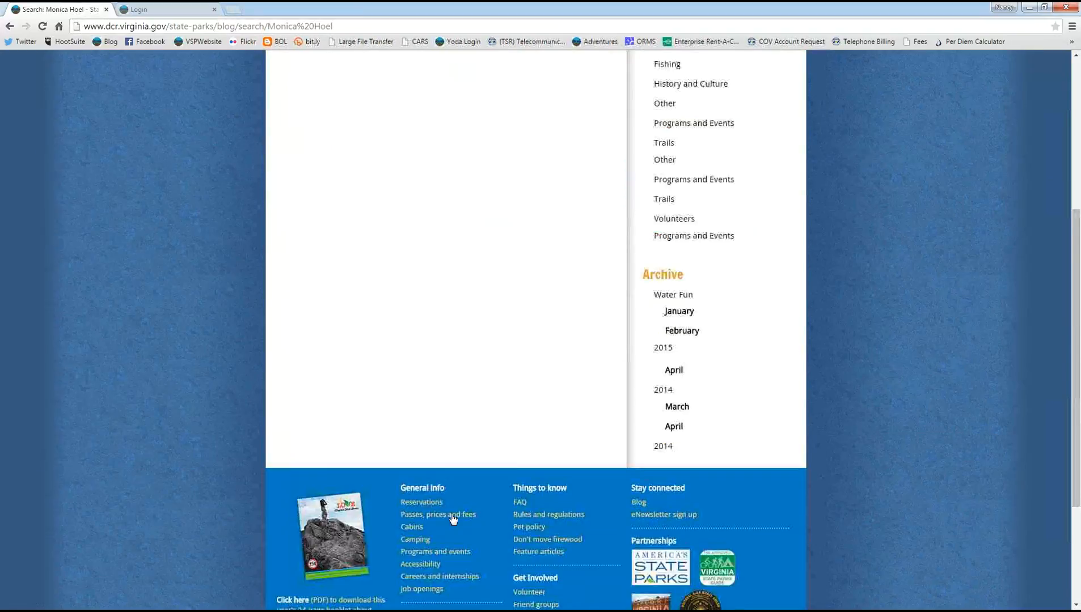
# Step: Return from the guest author's search results to the main blog list
pyautogui.scroll(5, 476, 492)
pyautogui.scroll(1, 476, 492)
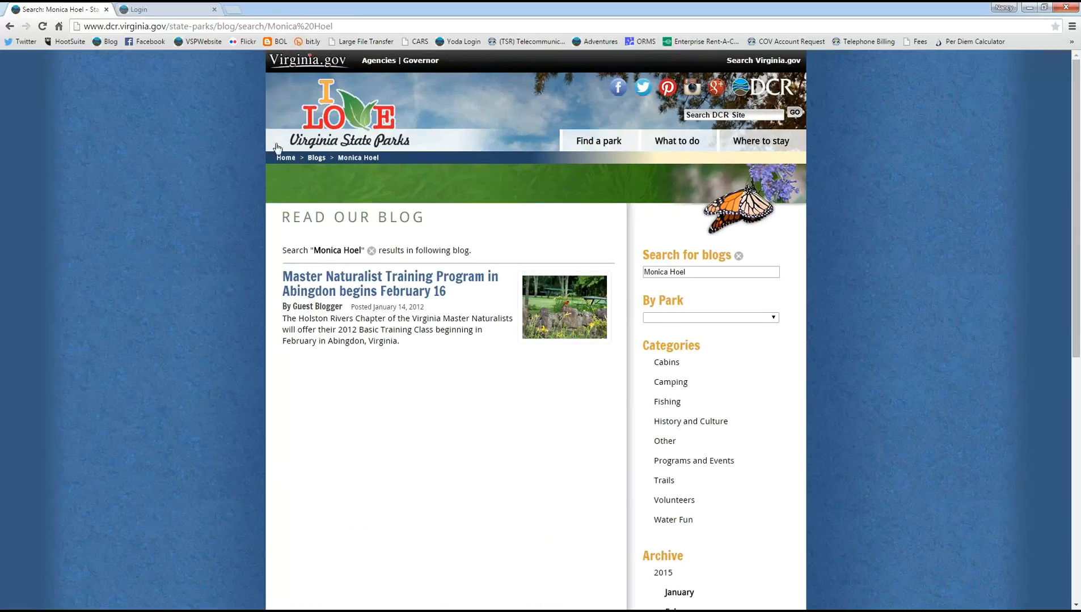
pyautogui.click(315, 158)
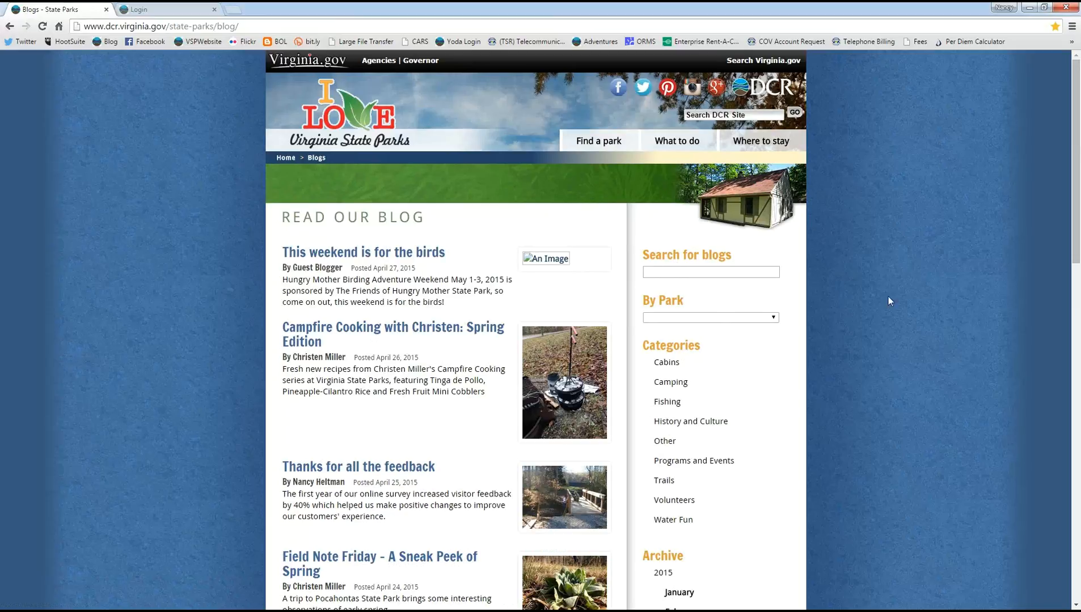
# Step: Expand the Other category beside the main blog list and look through its subcategories
pyautogui.scroll(-2, 930, 332)
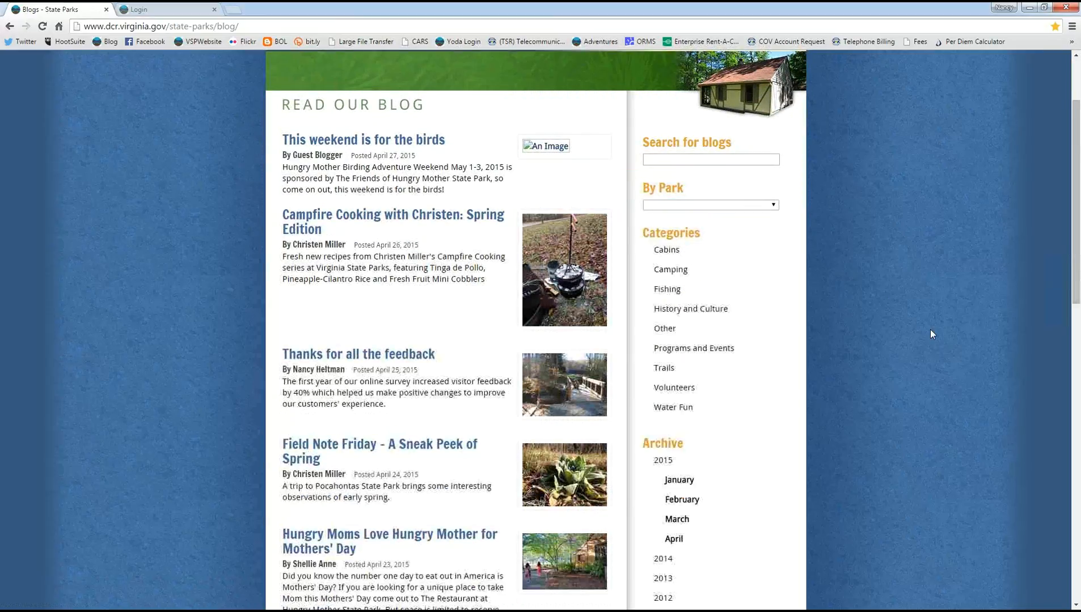
pyautogui.scroll(-1, 941, 341)
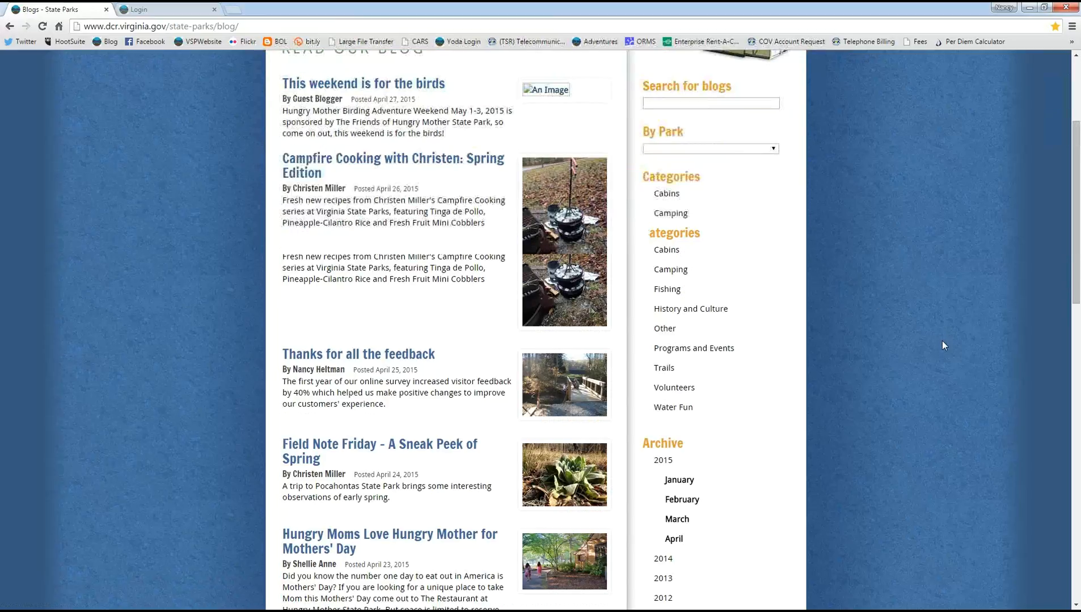
pyautogui.scroll(-1, 942, 341)
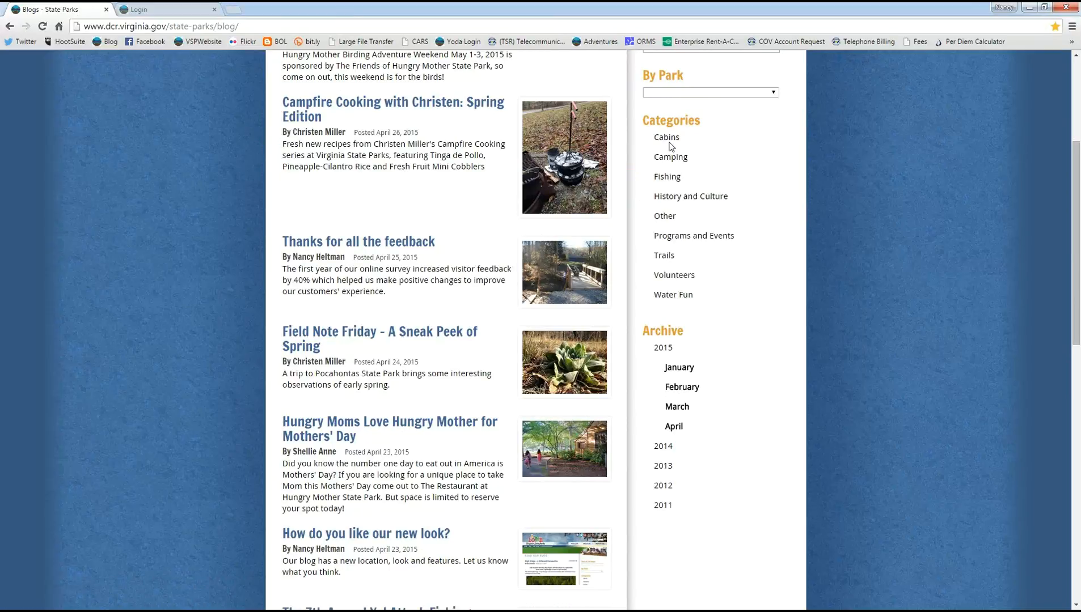
pyautogui.moveTo(672, 220)
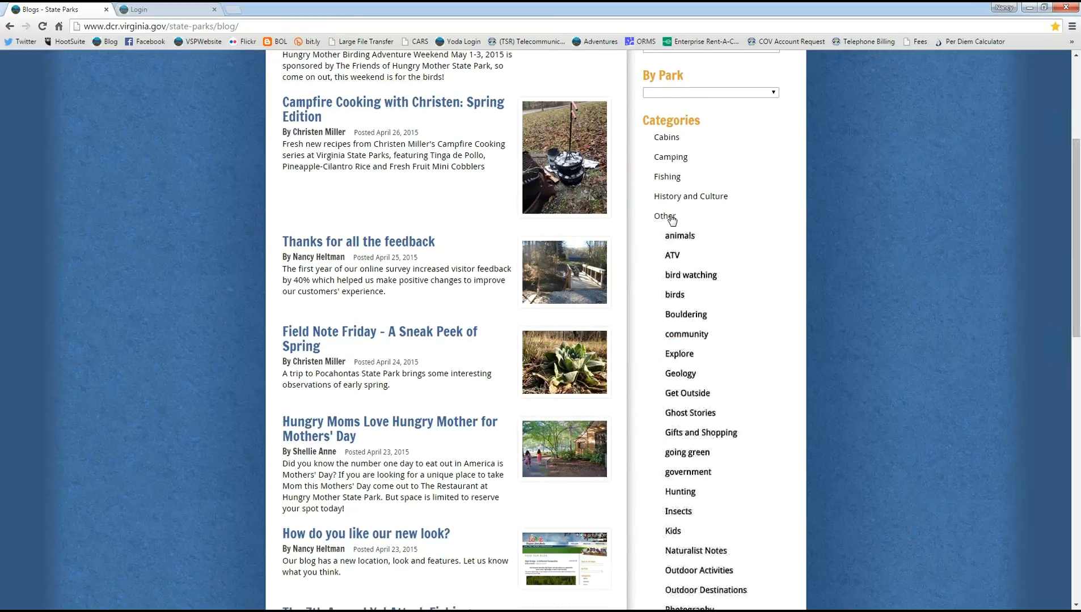
pyautogui.scroll(-3, 737, 513)
pyautogui.scroll(3, 721, 451)
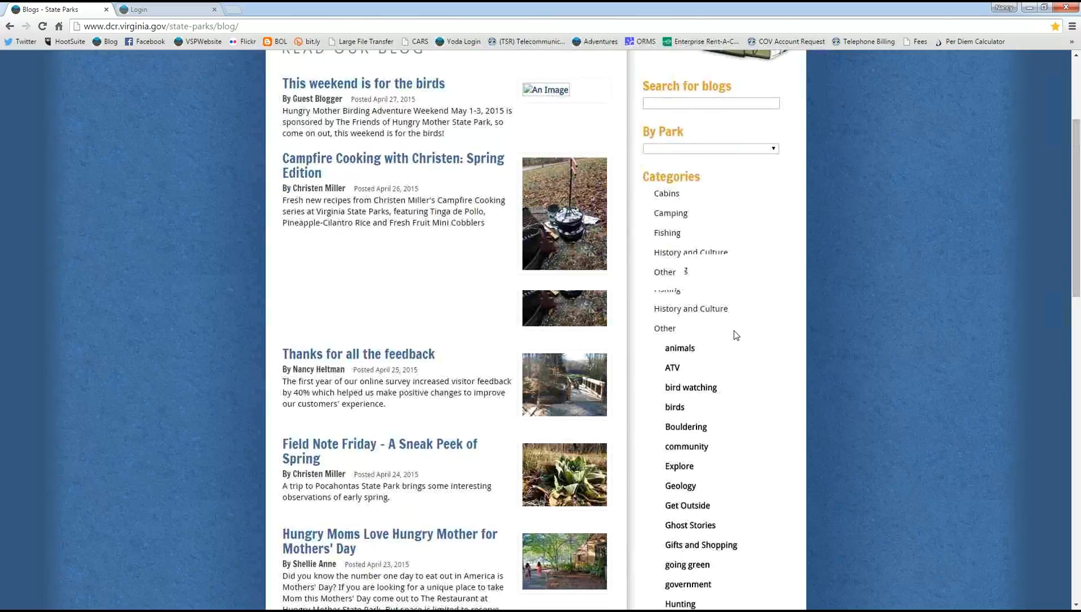
# Step: Expand the Programs and Events category and look over its subcategories and the archive below
pyautogui.scroll(-4, 728, 453)
pyautogui.scroll(-2, 735, 548)
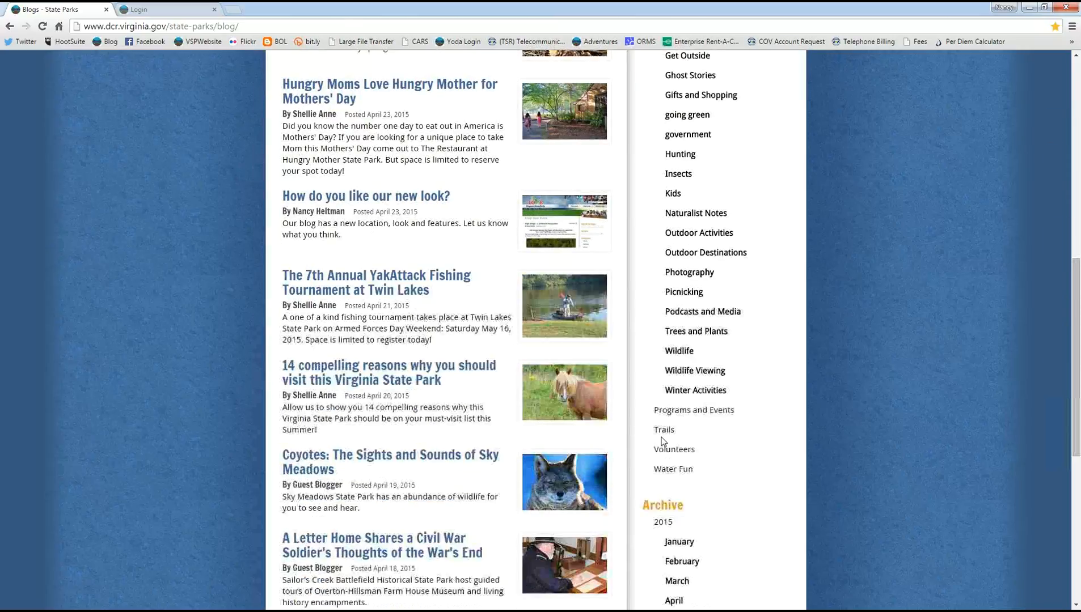
pyautogui.click(701, 414)
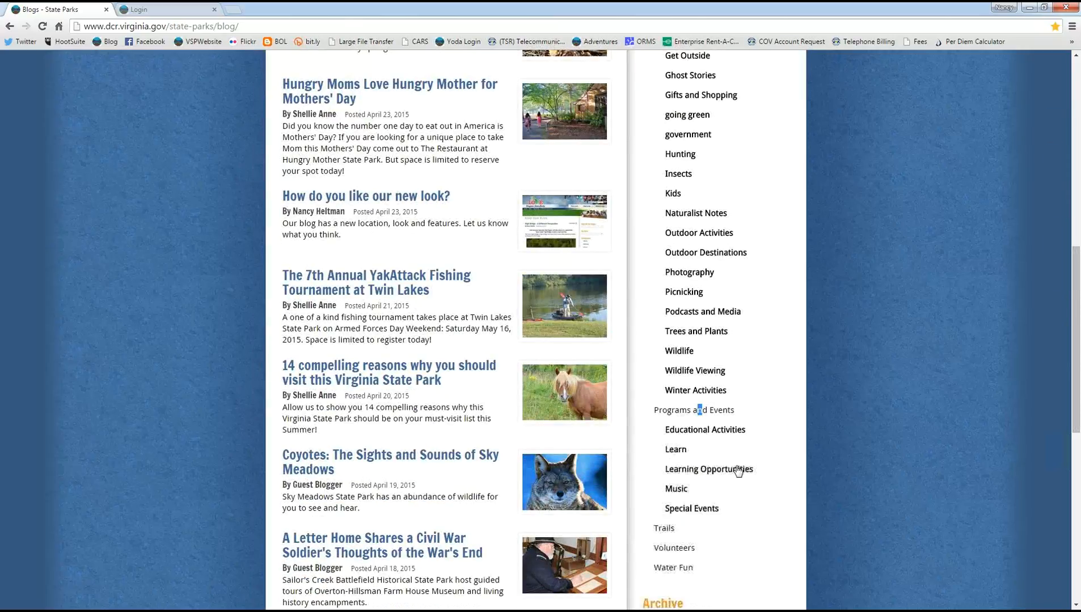
pyautogui.scroll(-3, 743, 482)
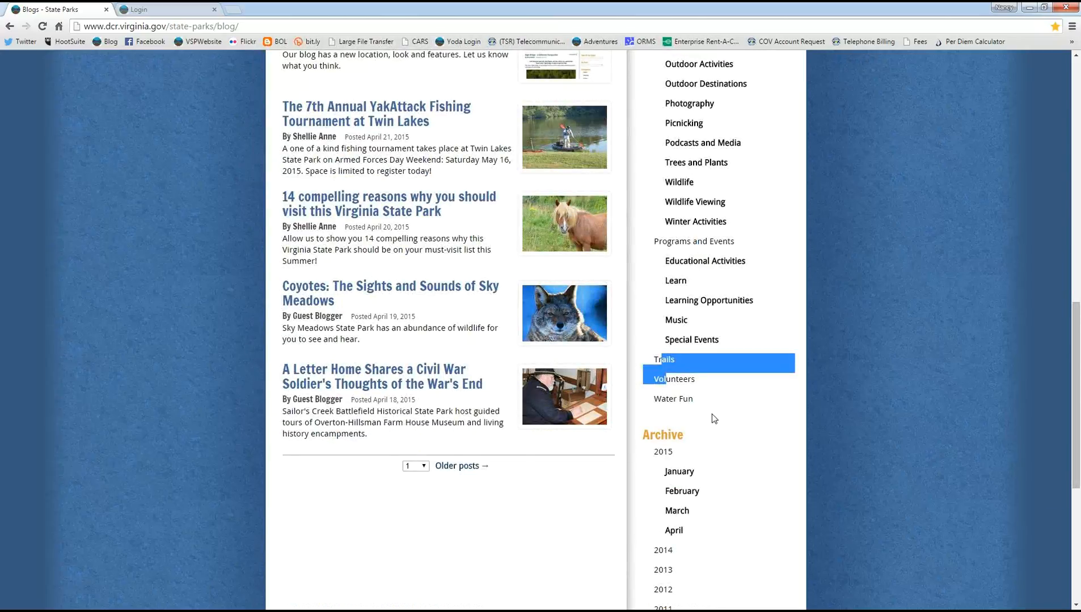
# Step: Look through the recent posts in the main blog list alongside the expanded categories
pyautogui.scroll(12, 720, 397)
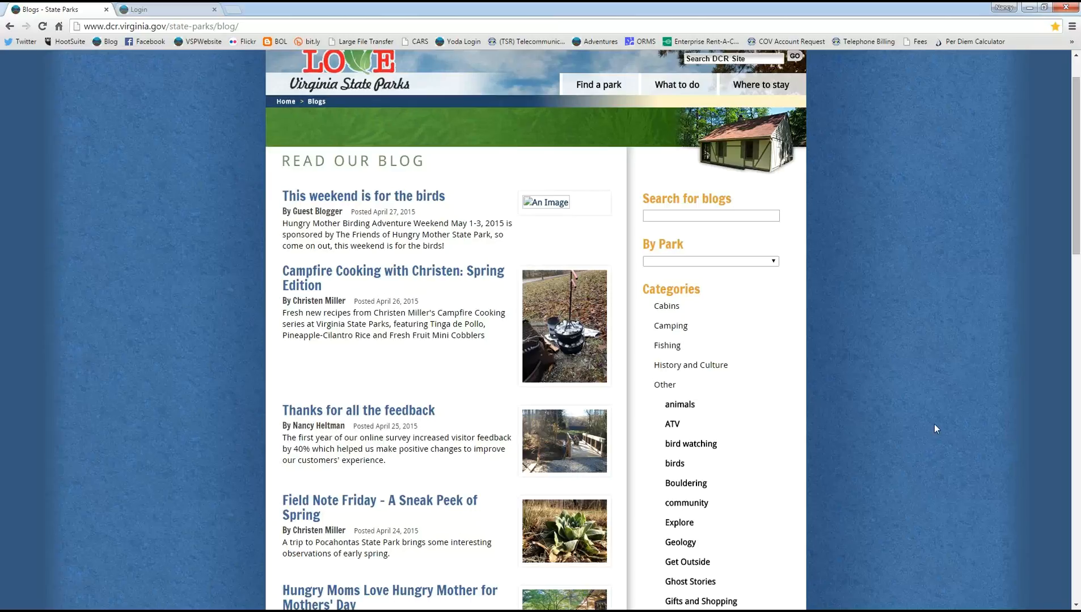
pyautogui.scroll(-5, 921, 419)
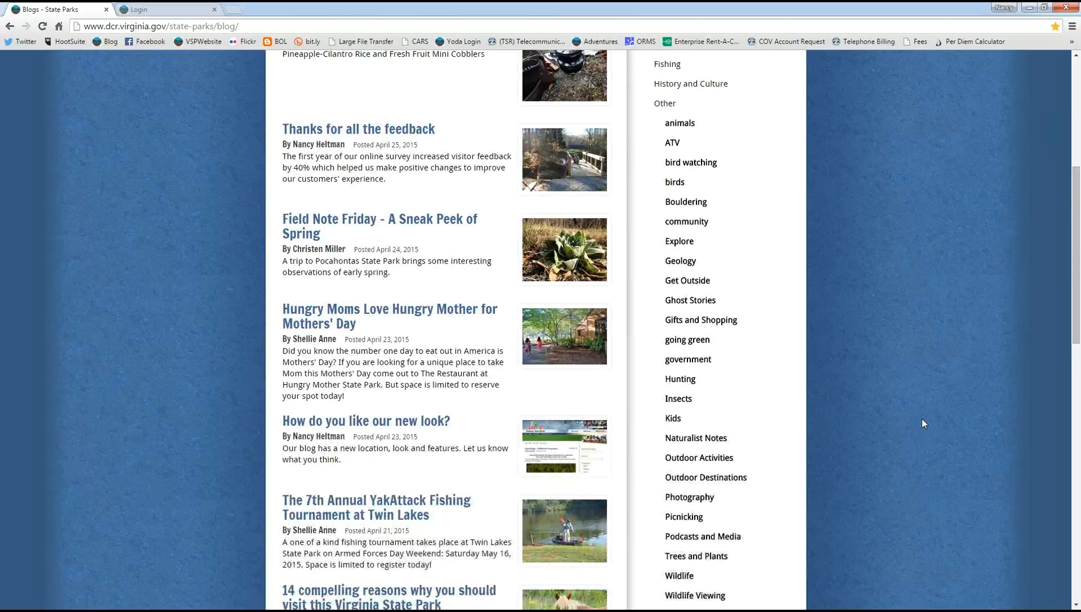
pyautogui.scroll(6, 921, 423)
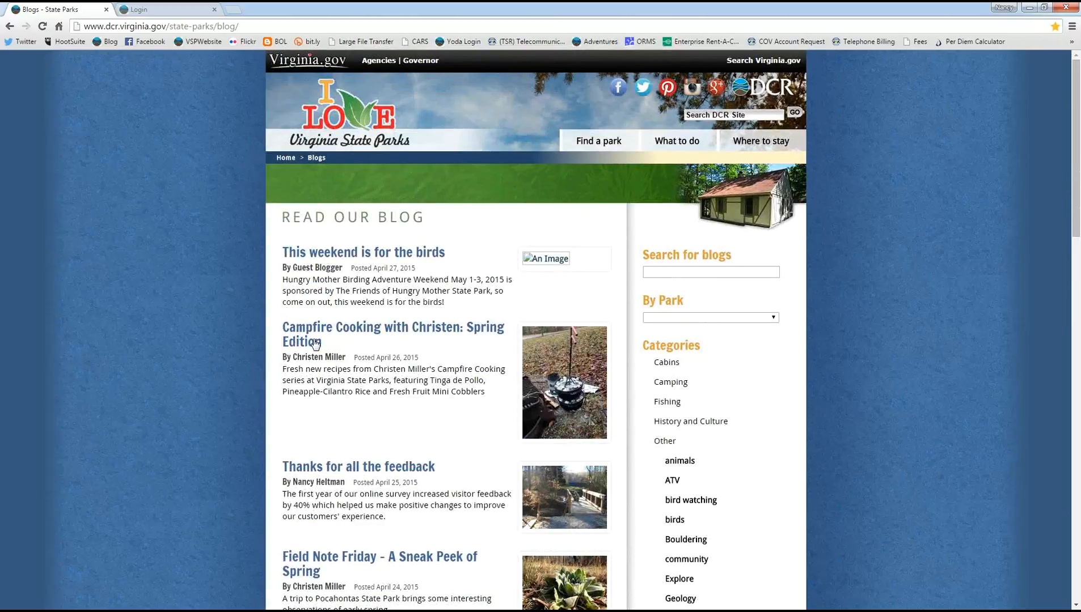
pyautogui.scroll(-5, 181, 380)
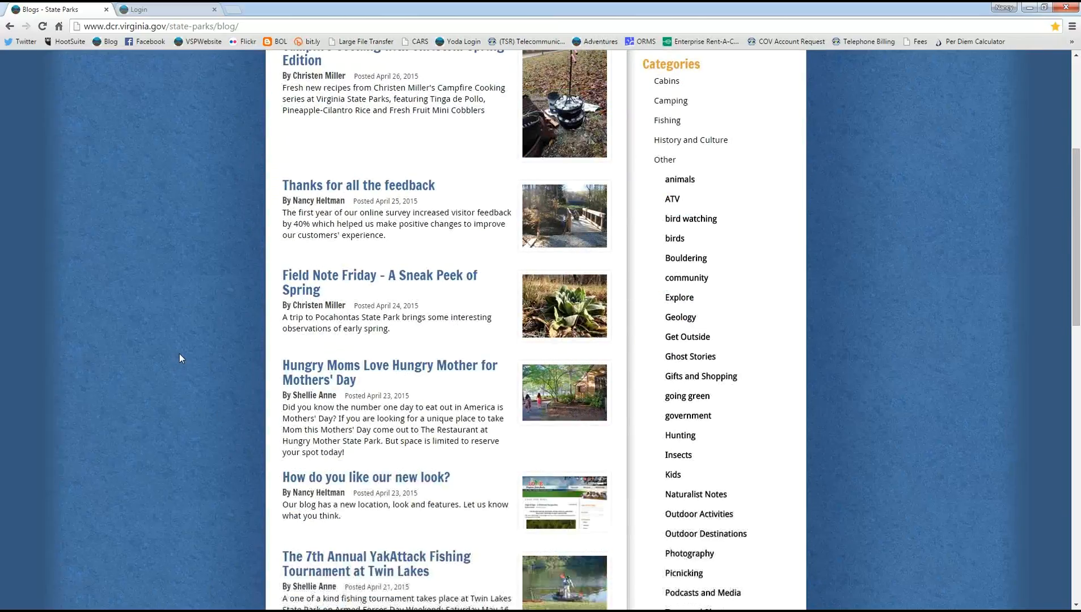
pyautogui.scroll(5, 155, 166)
pyautogui.scroll(2, 149, 160)
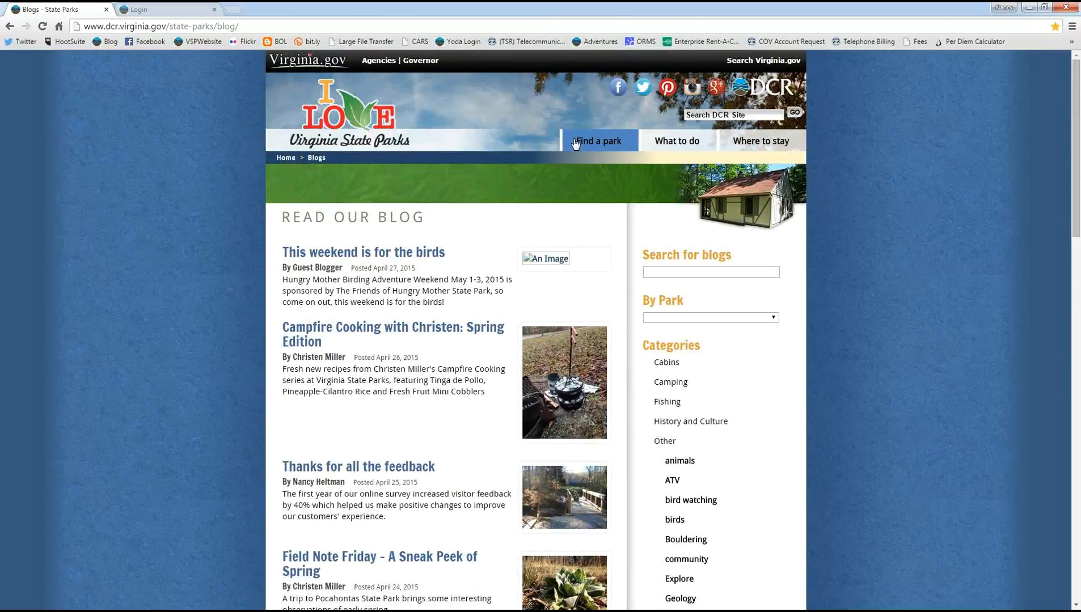
# Step: Open the Virginia State Parks home page and locate its Read Our Blog box
pyautogui.click(280, 158)
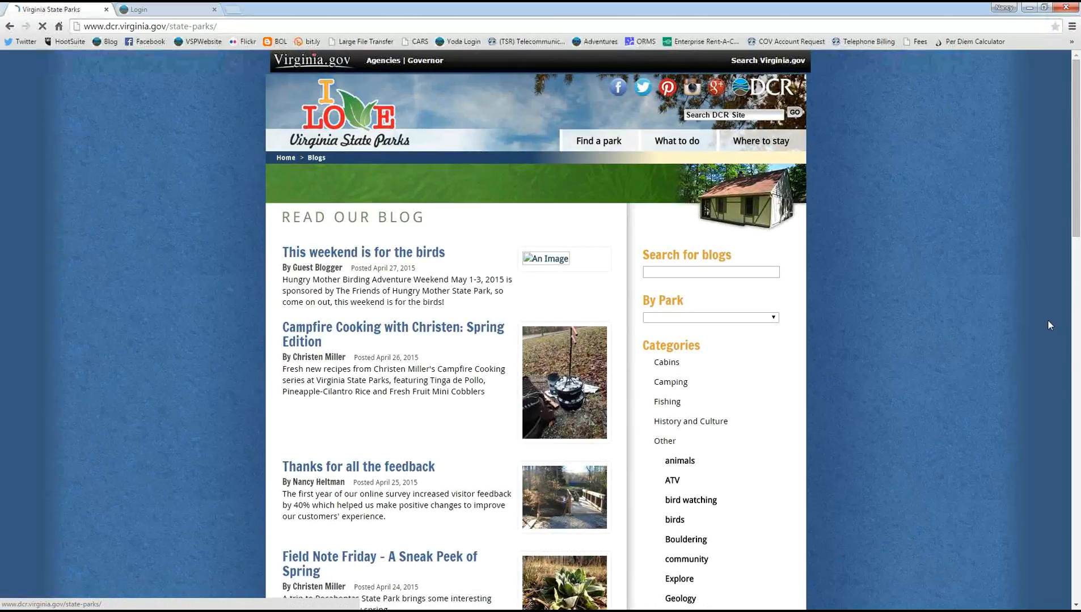
pyautogui.scroll(-10, 1046, 327)
pyautogui.scroll(2, 1046, 332)
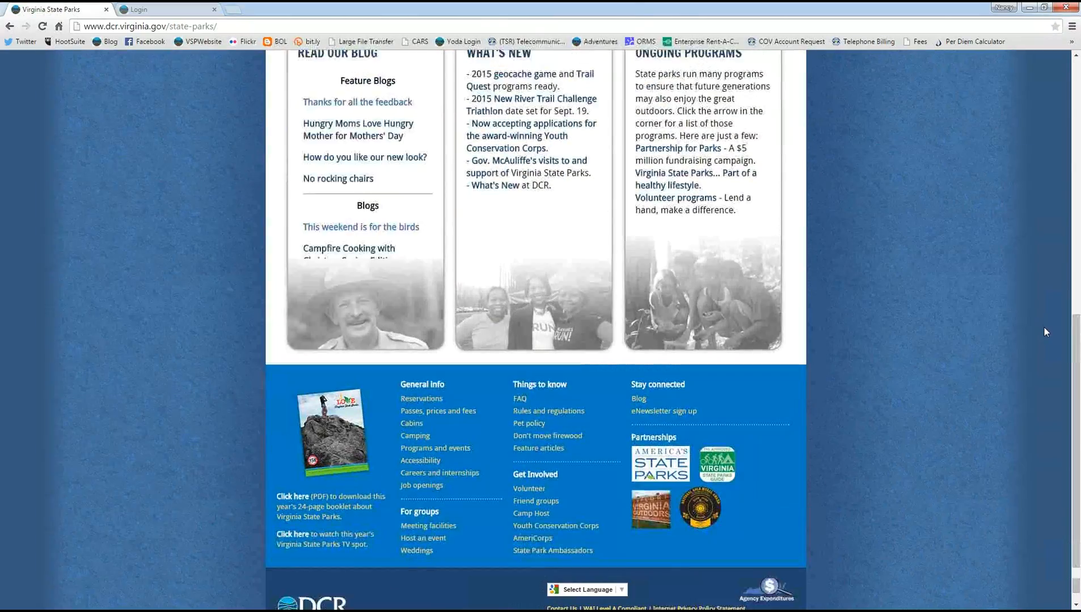
pyautogui.scroll(1, 1044, 326)
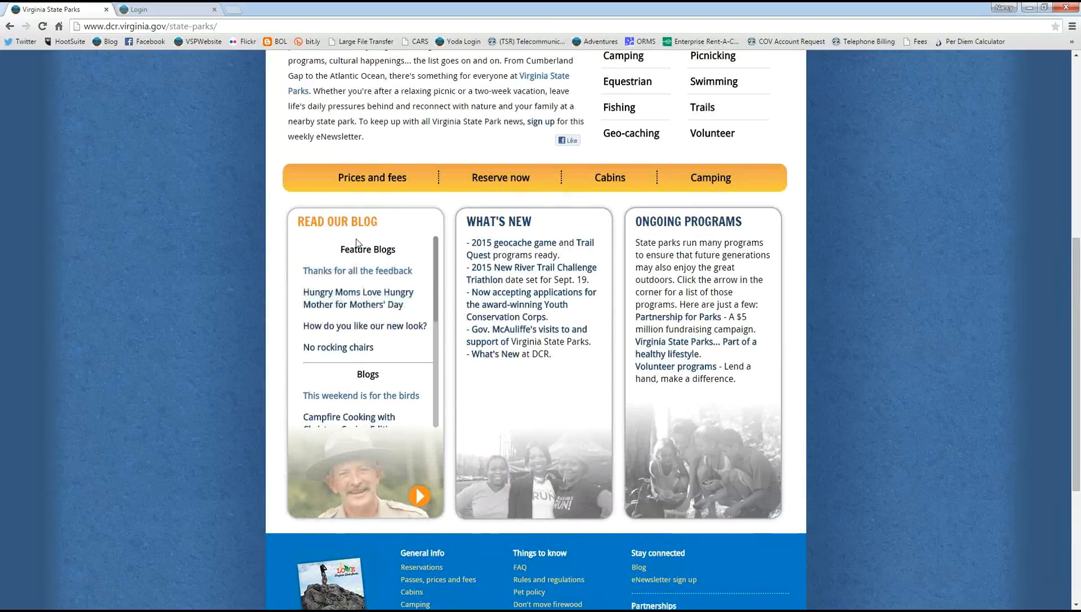
pyautogui.scroll(7, 326, 190)
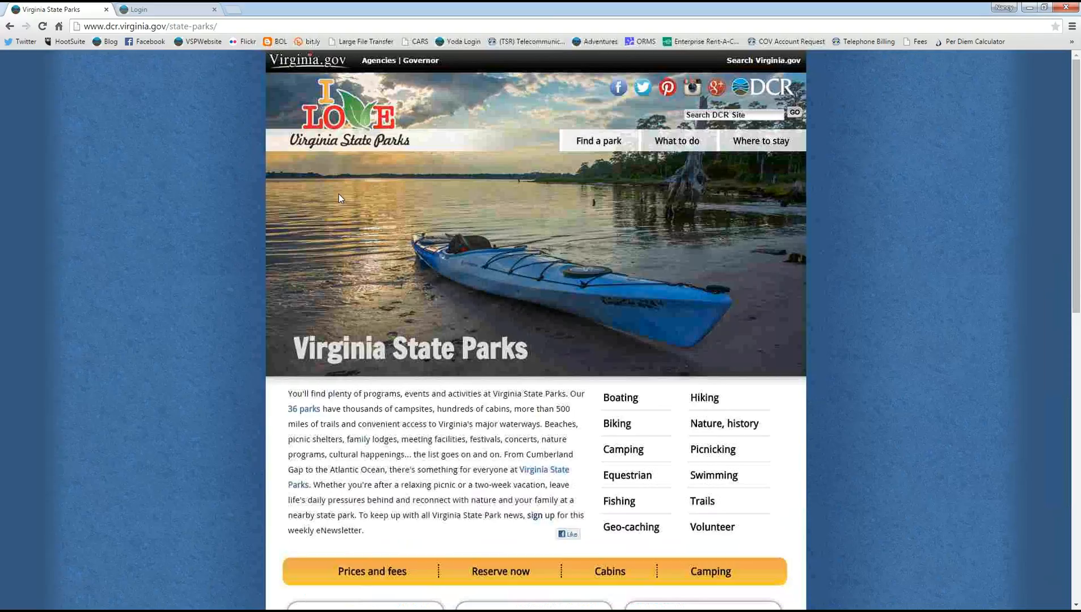
# Step: Look through the Feature Blogs and Blogs lists in the home page's Read Our Blog box
pyautogui.scroll(-7, 301, 240)
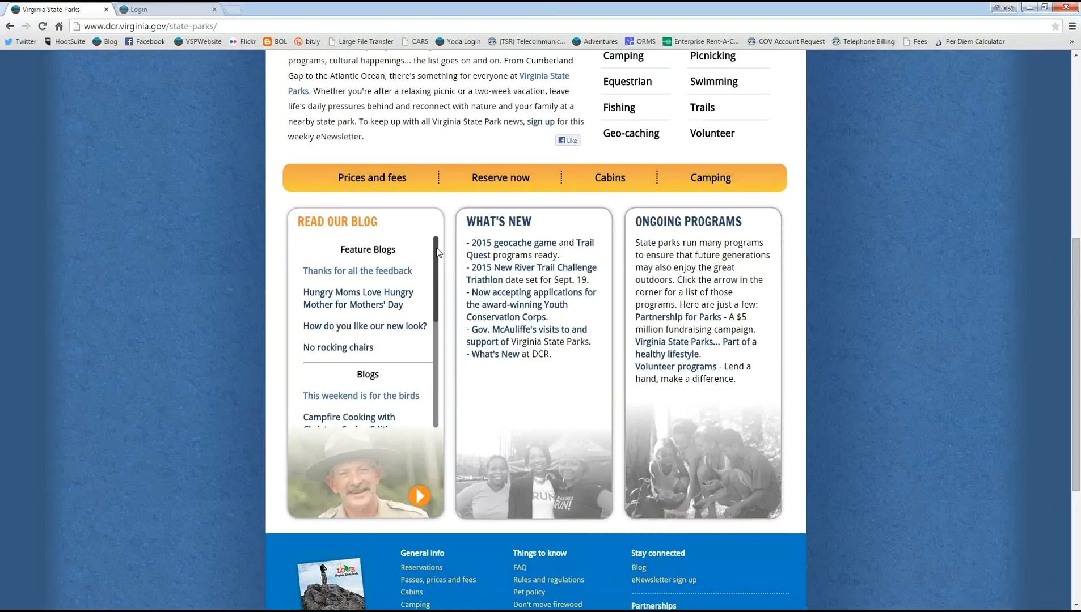
pyautogui.moveTo(437, 252); pyautogui.dragTo(439, 296)
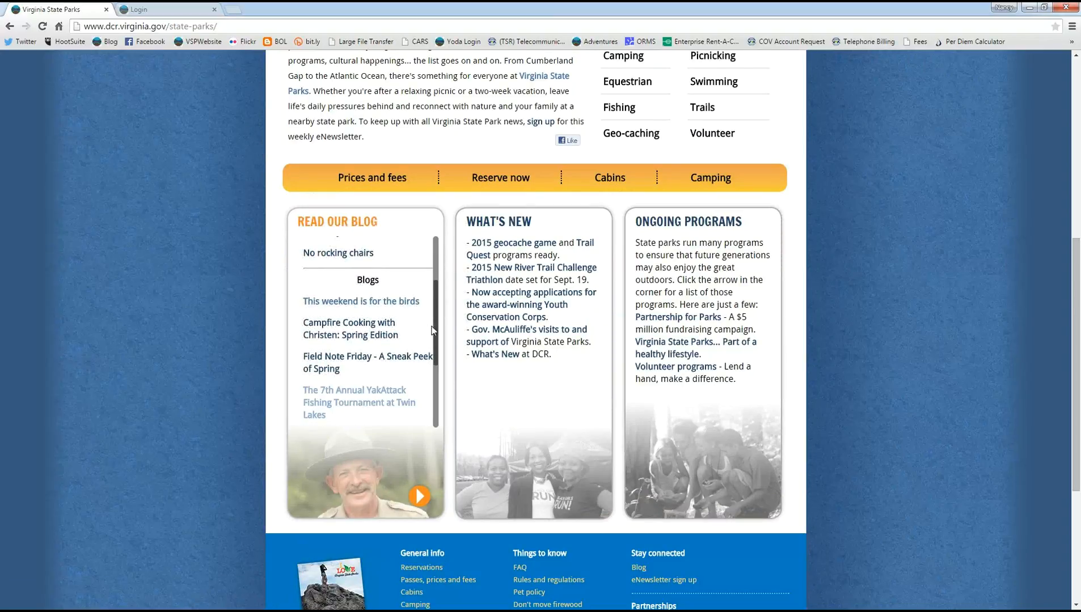
pyautogui.moveTo(438, 304); pyautogui.dragTo(444, 251)
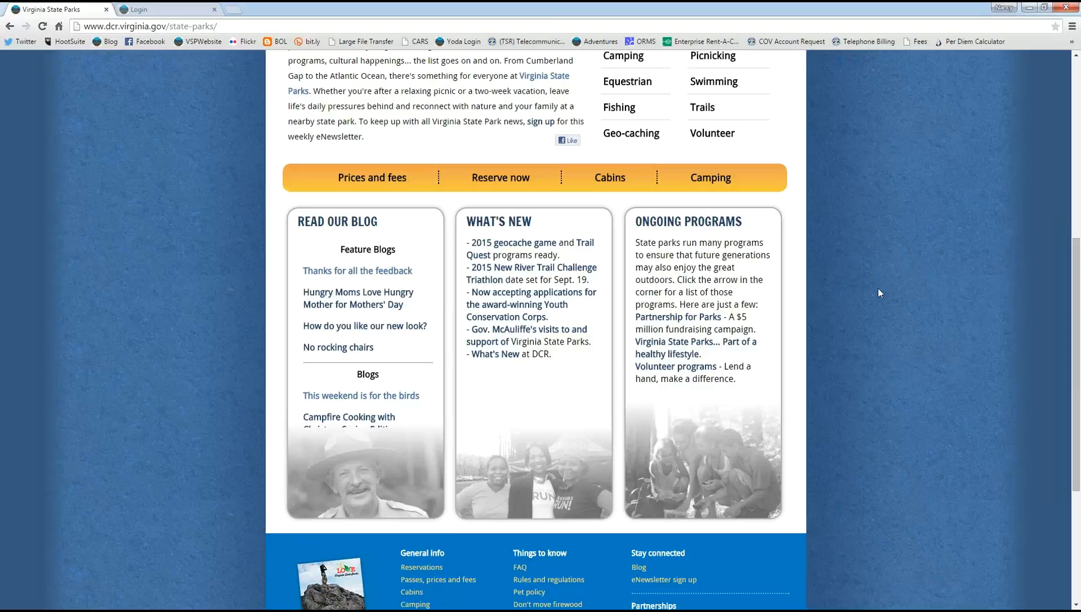
# Step: Open the Bear Creek Lake State Park page using the home page's park finder
pyautogui.scroll(3, 879, 291)
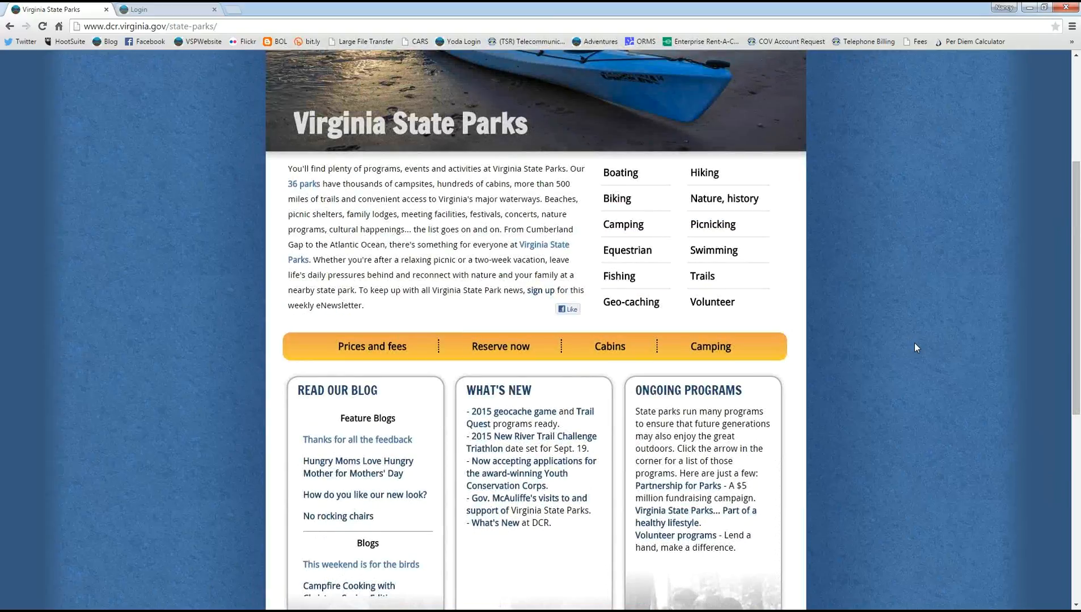
pyautogui.scroll(1, 914, 344)
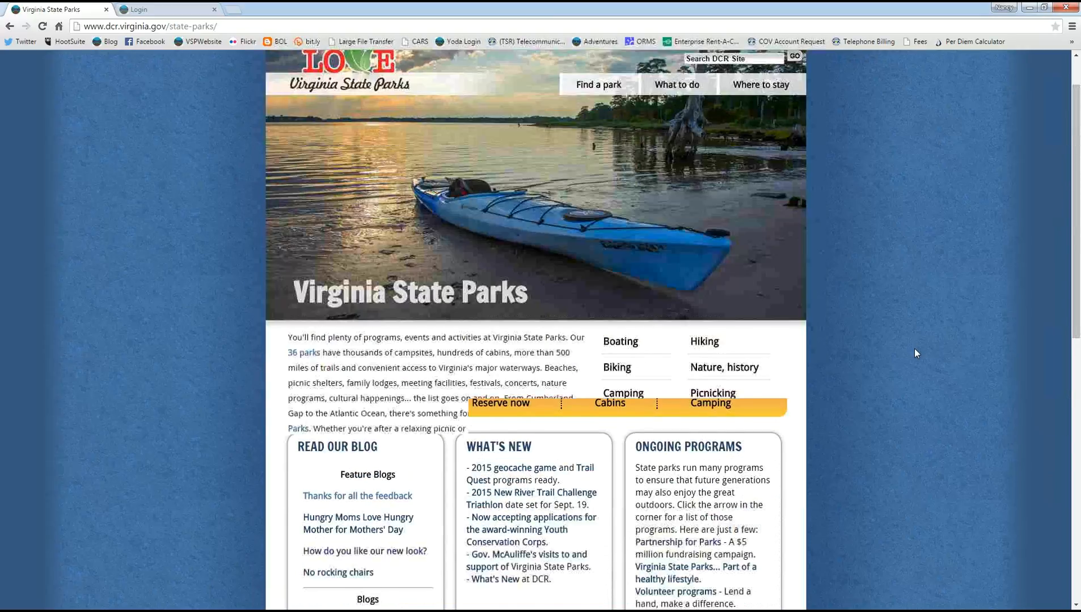
pyautogui.scroll(3, 938, 365)
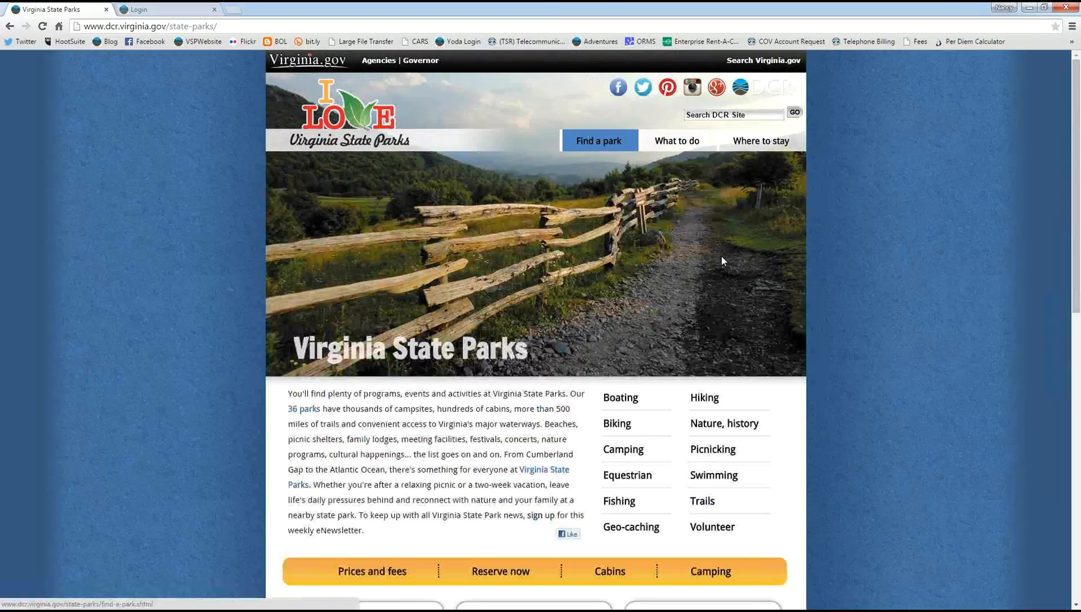
pyautogui.click(598, 140)
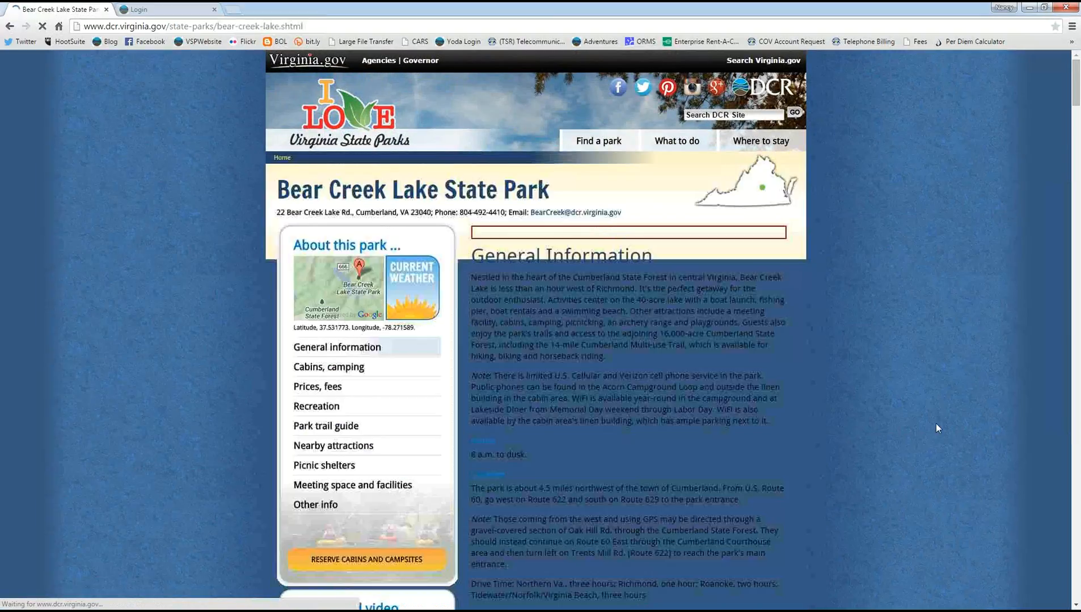
# Step: Show the Blogs list for Bear Creek Lake State Park in place of its events and programs
pyautogui.scroll(-10, 922, 367)
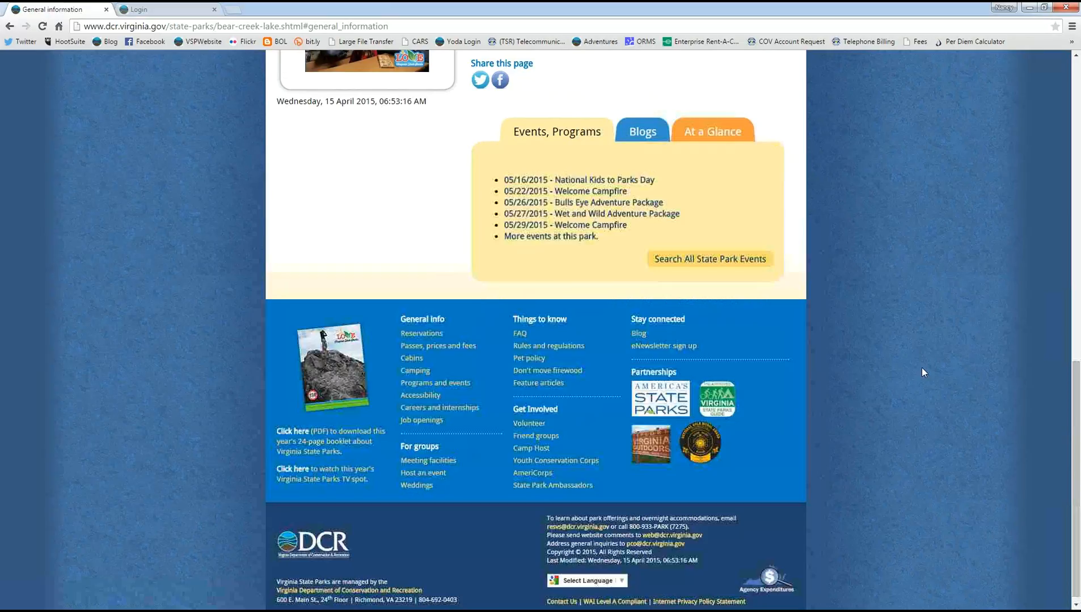
pyautogui.scroll(1, 930, 366)
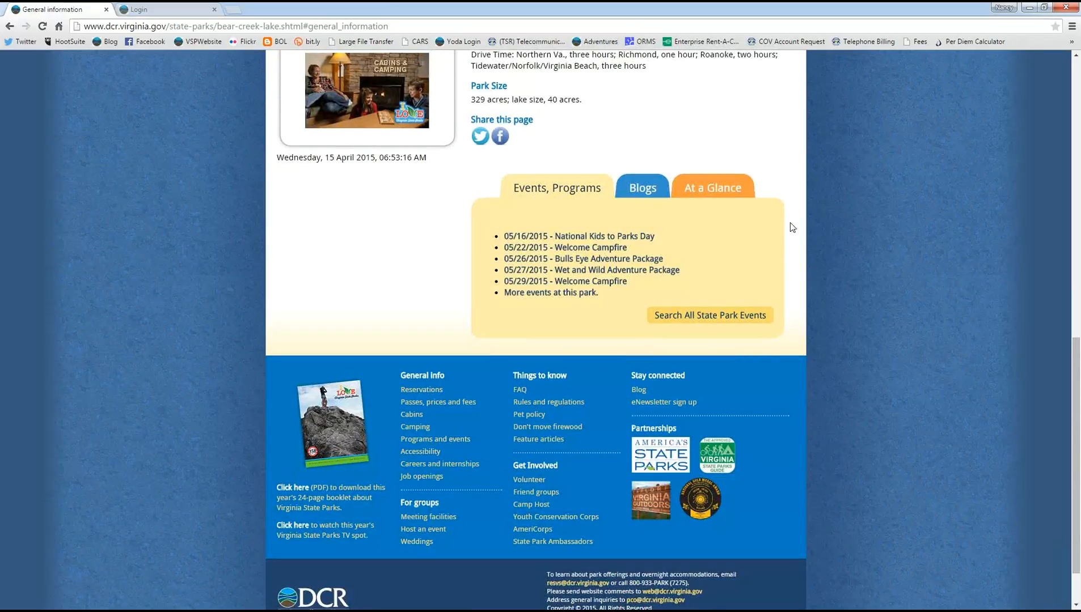
pyautogui.scroll(3, 938, 278)
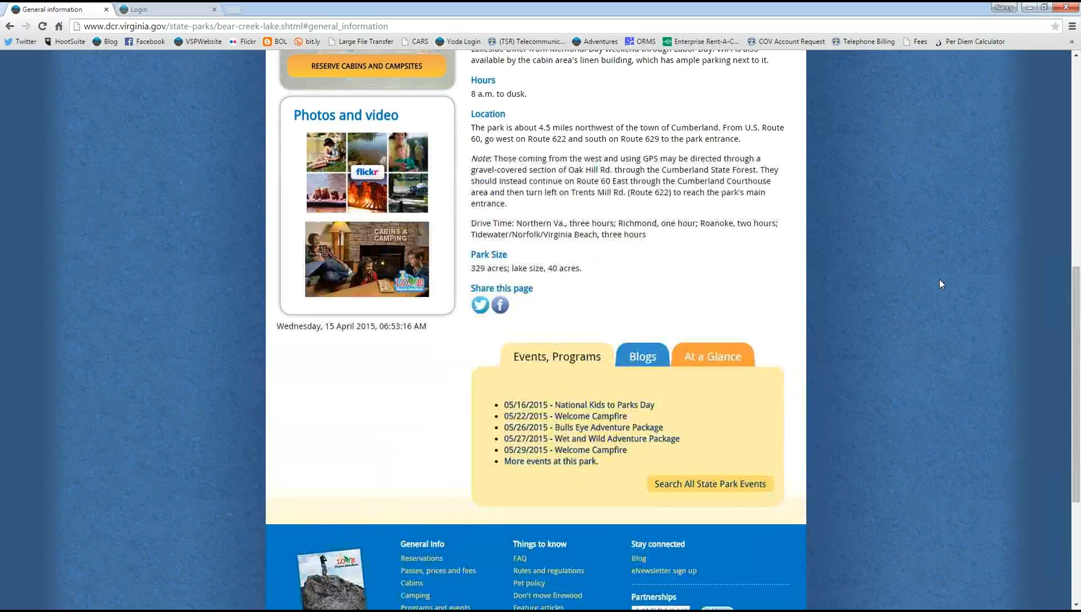
pyautogui.scroll(2, 939, 286)
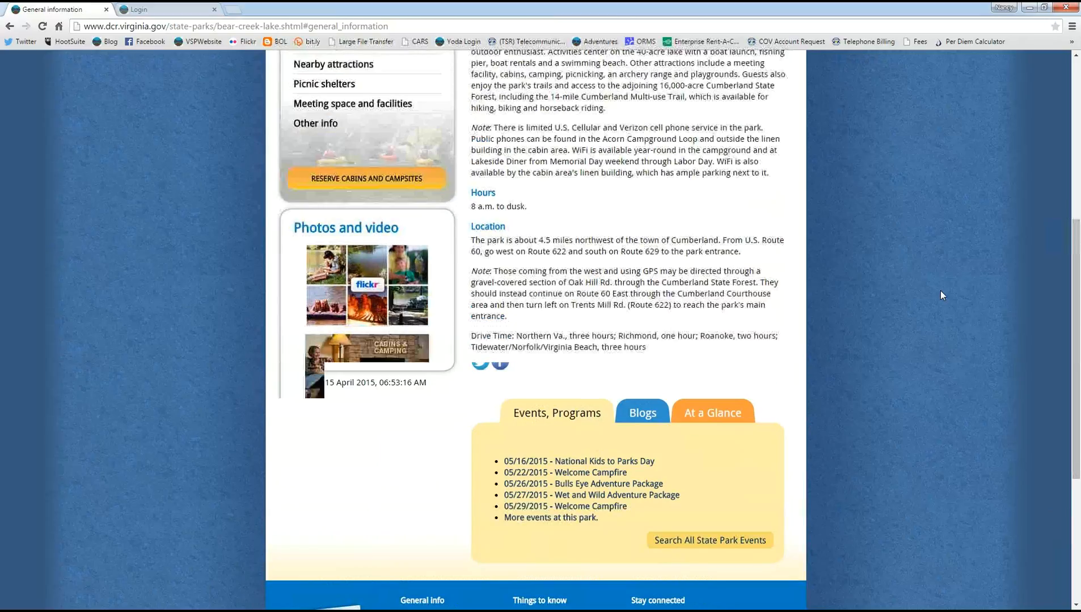
pyautogui.scroll(-2, 940, 294)
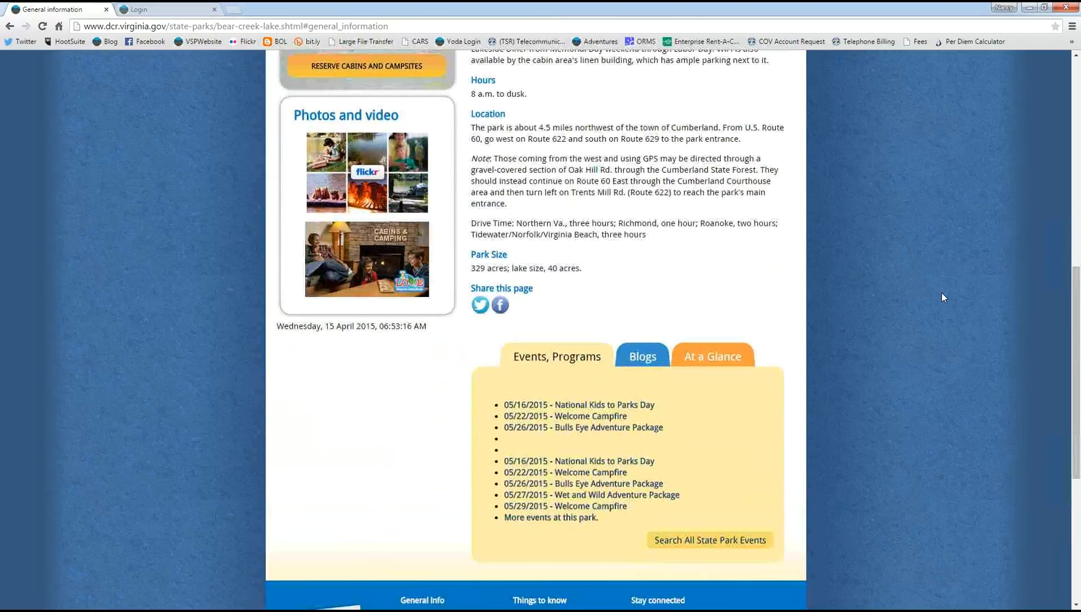
pyautogui.click(643, 360)
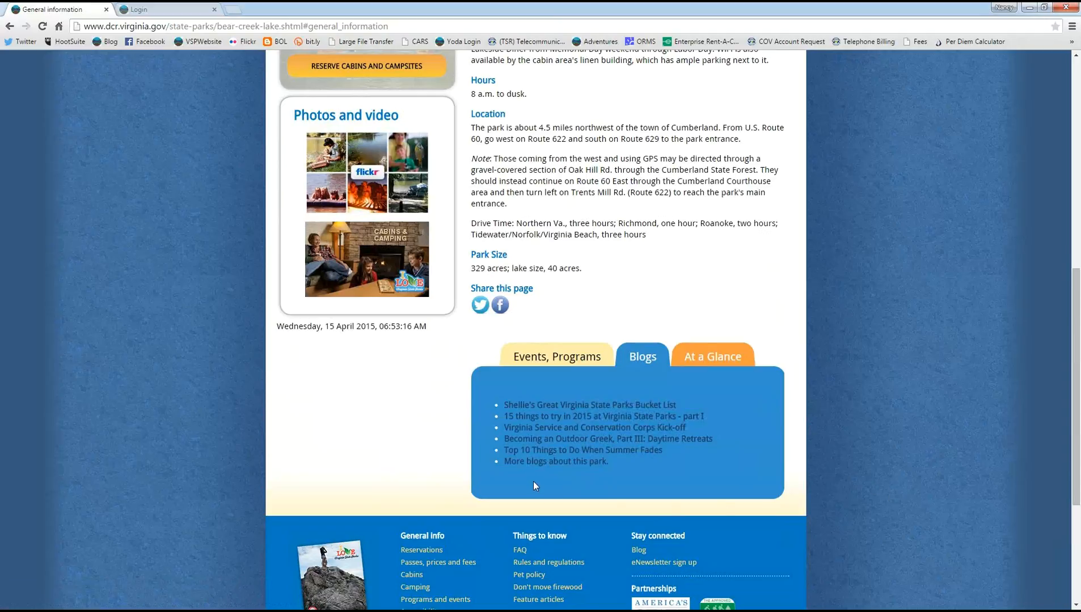
# Step: Open the full list of blogs about Bear Creek Lake State Park and look through its posts
pyautogui.click(536, 462)
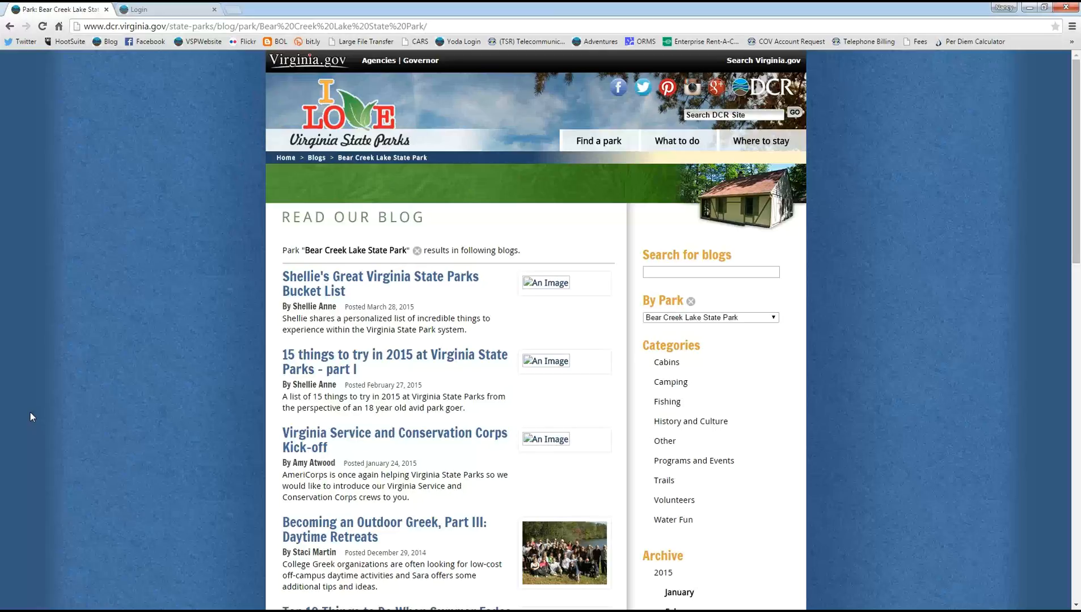
pyautogui.scroll(-3, 468, 413)
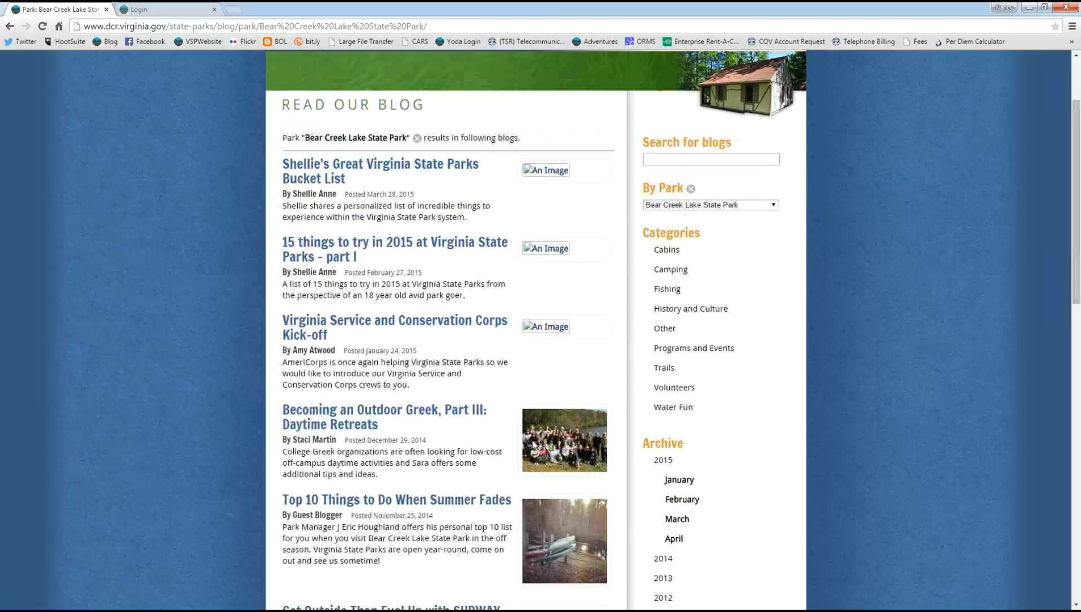
pyautogui.scroll(4, 508, 417)
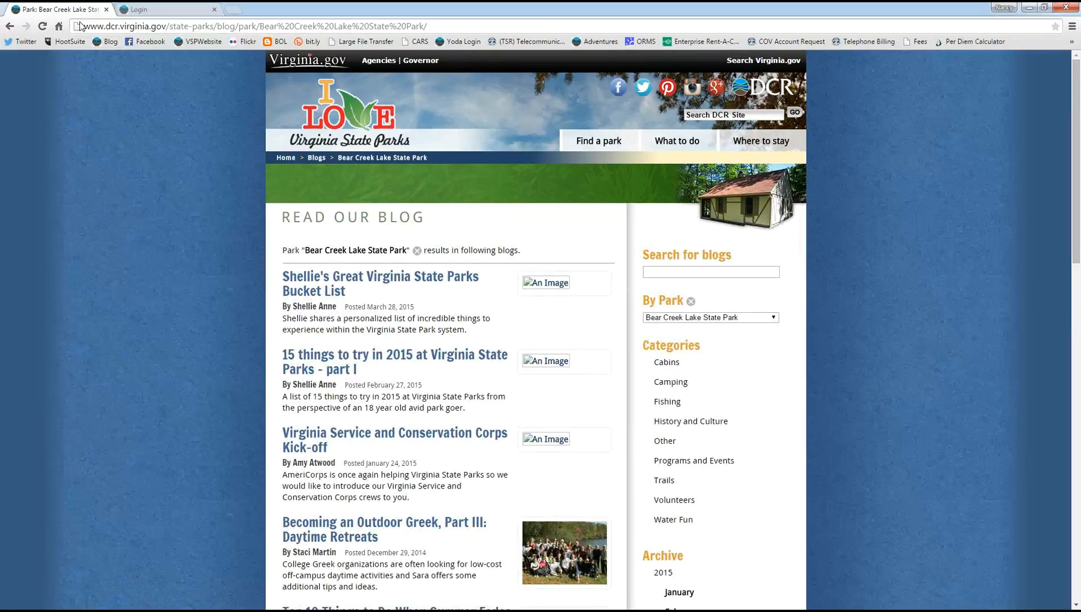
pyautogui.scroll(-1, 915, 273)
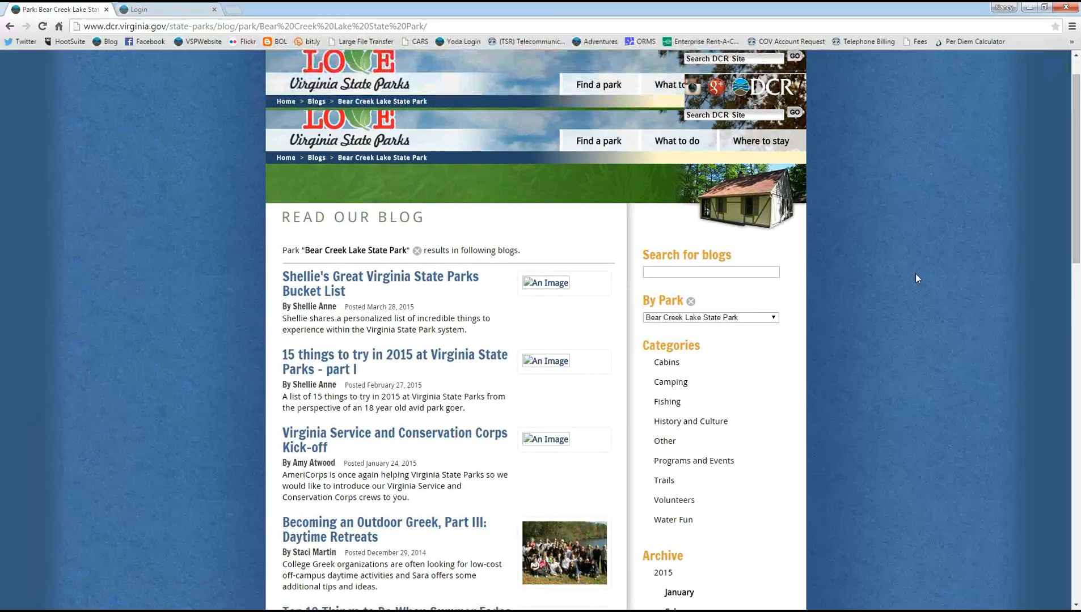
pyautogui.scroll(-3, 915, 274)
pyautogui.scroll(4, 927, 262)
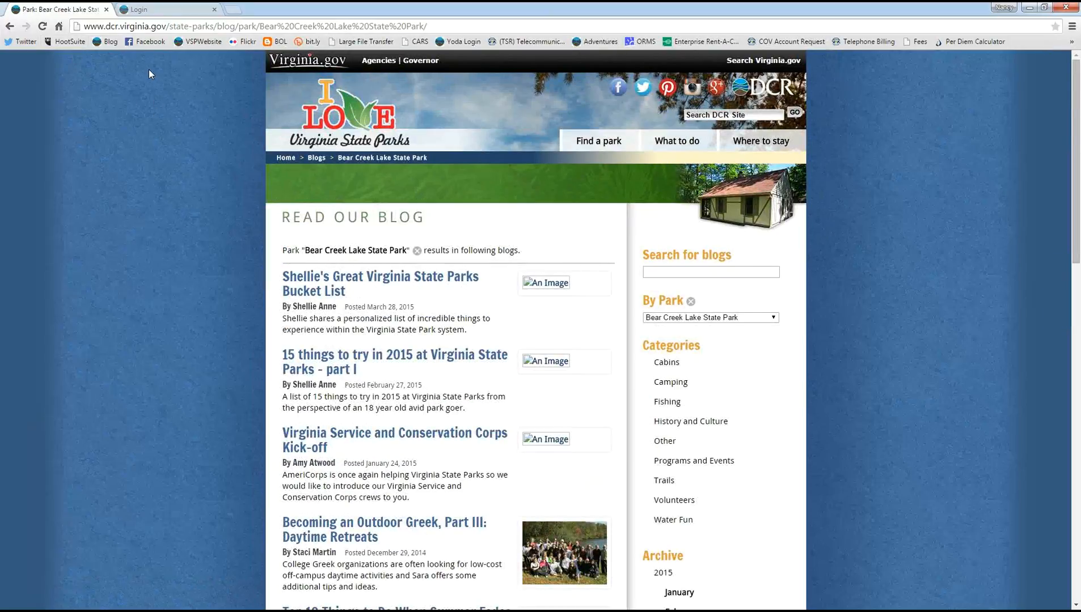
# Step: Switch to the login page, view its account recovery e-mail form, and cancel back to the login
pyautogui.click(171, 10)
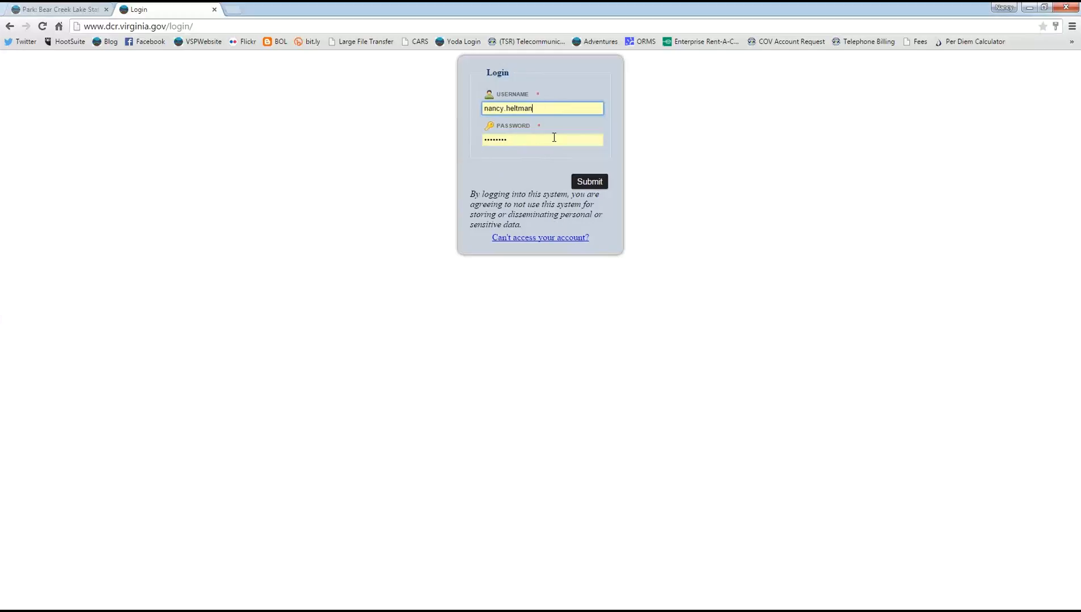
pyautogui.click(536, 241)
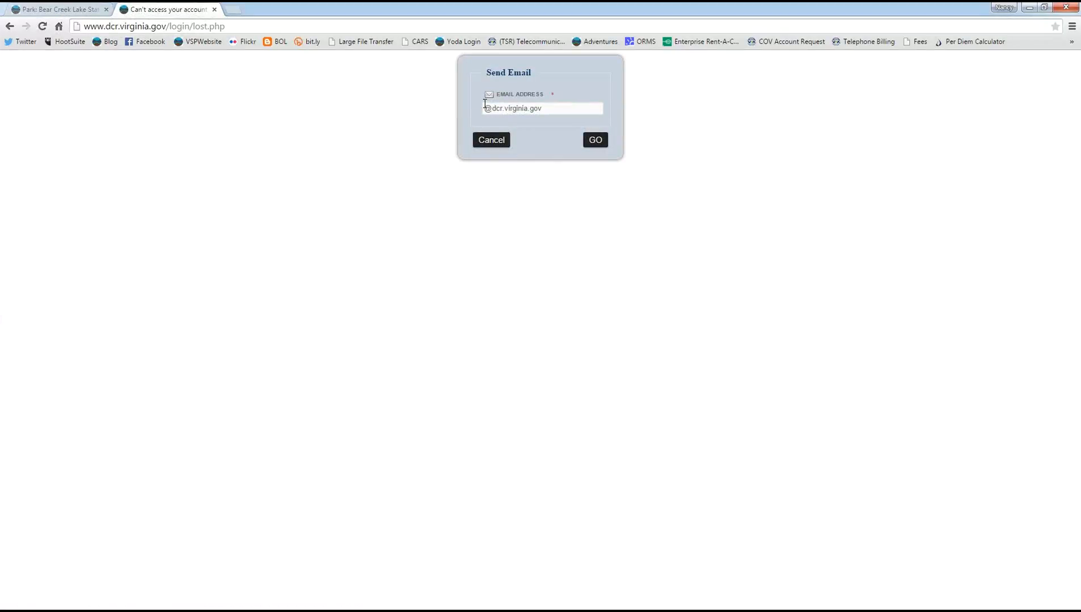
pyautogui.click(485, 107)
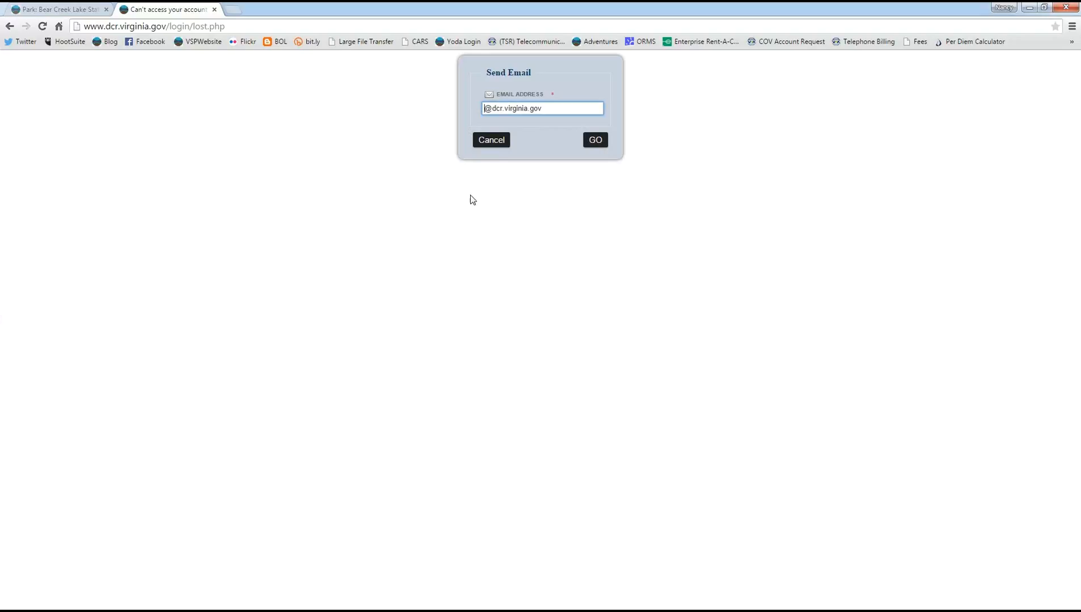
pyautogui.click(494, 145)
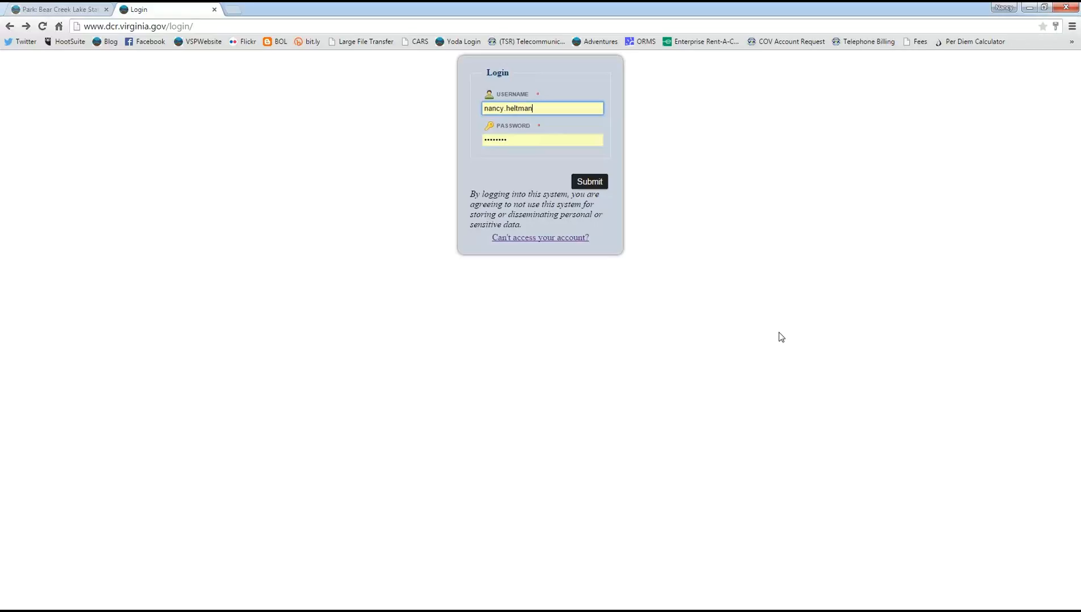
# Step: Sign in with the prefilled credentials and look through the dashboard's favorite apps and other app sections
pyautogui.click(596, 187)
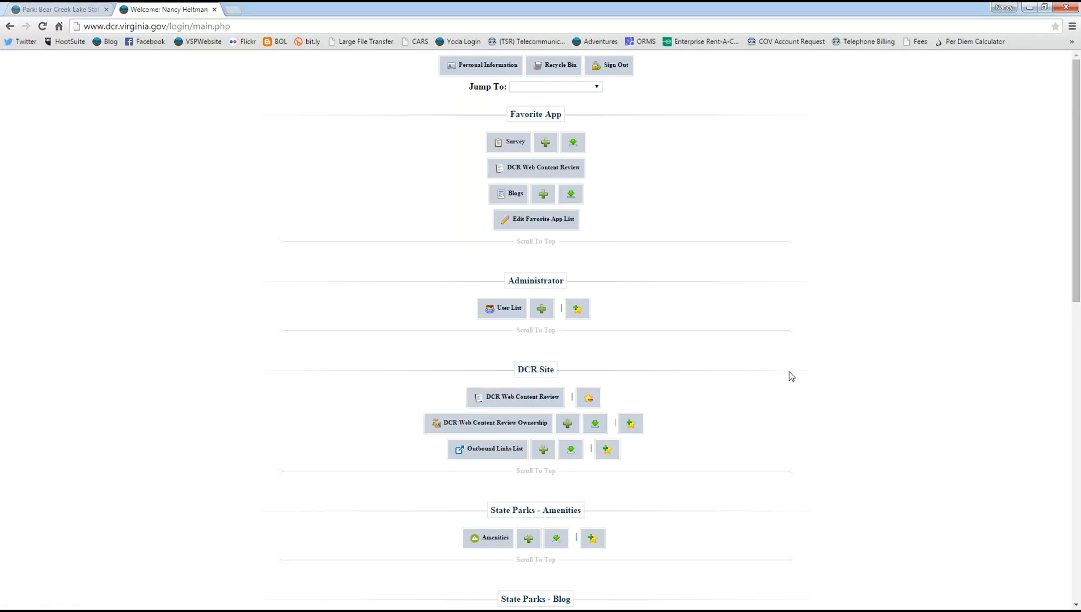
pyautogui.scroll(-3, 790, 377)
pyautogui.scroll(-1, 771, 278)
pyautogui.scroll(-2, 775, 281)
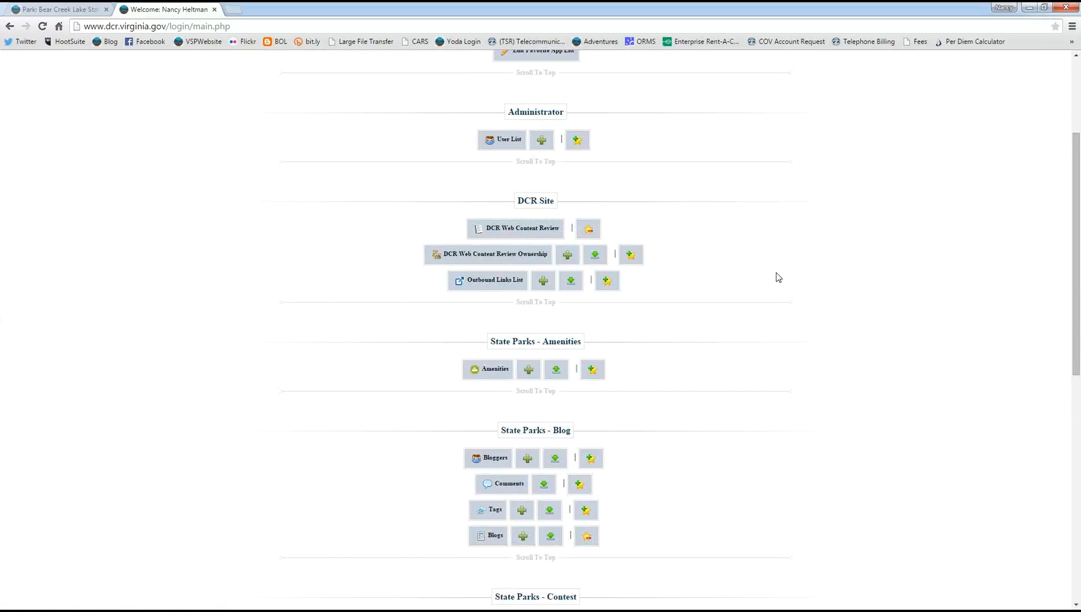
pyautogui.scroll(-2, 778, 277)
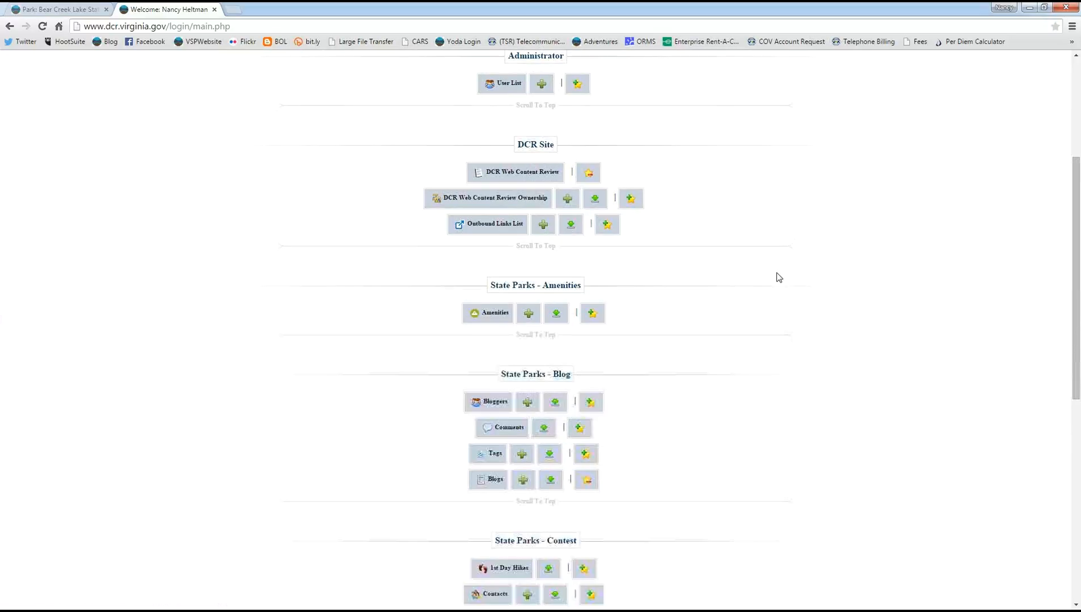
pyautogui.scroll(-1, 779, 277)
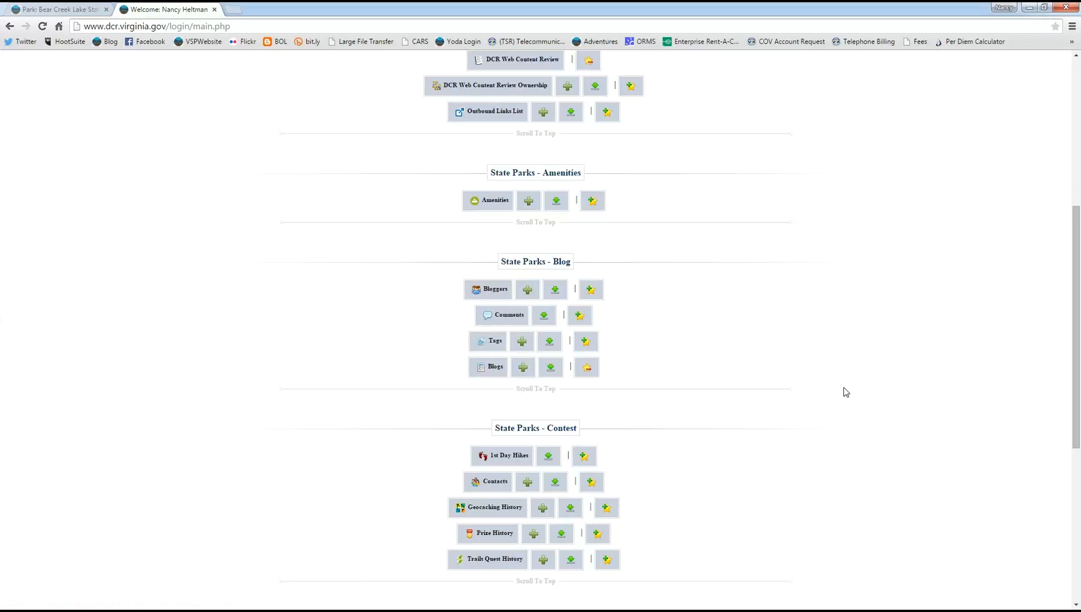
pyautogui.scroll(-1, 848, 389)
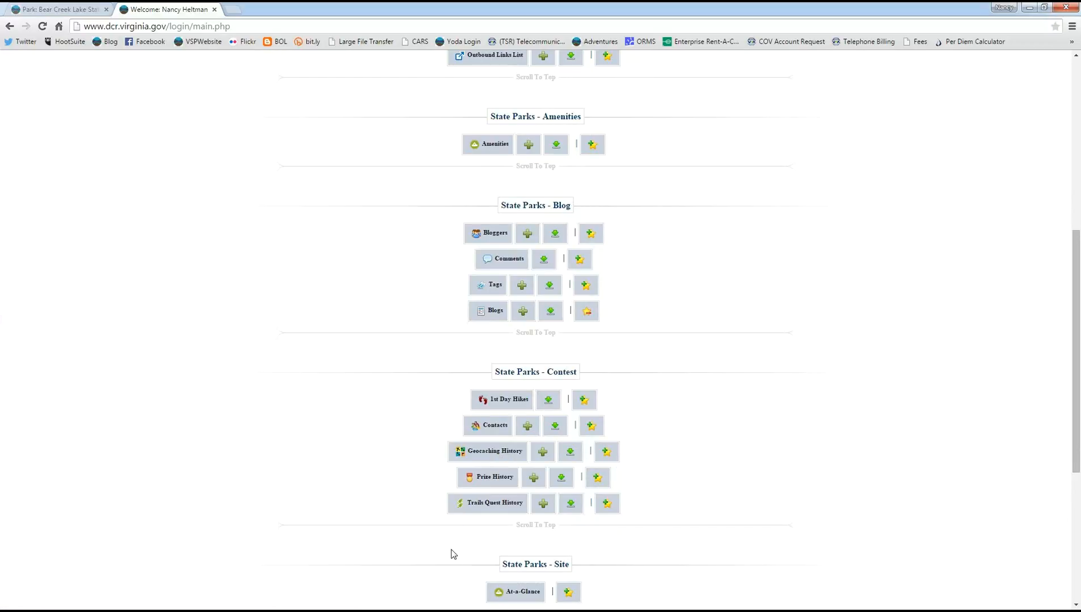
pyautogui.scroll(-3, 748, 513)
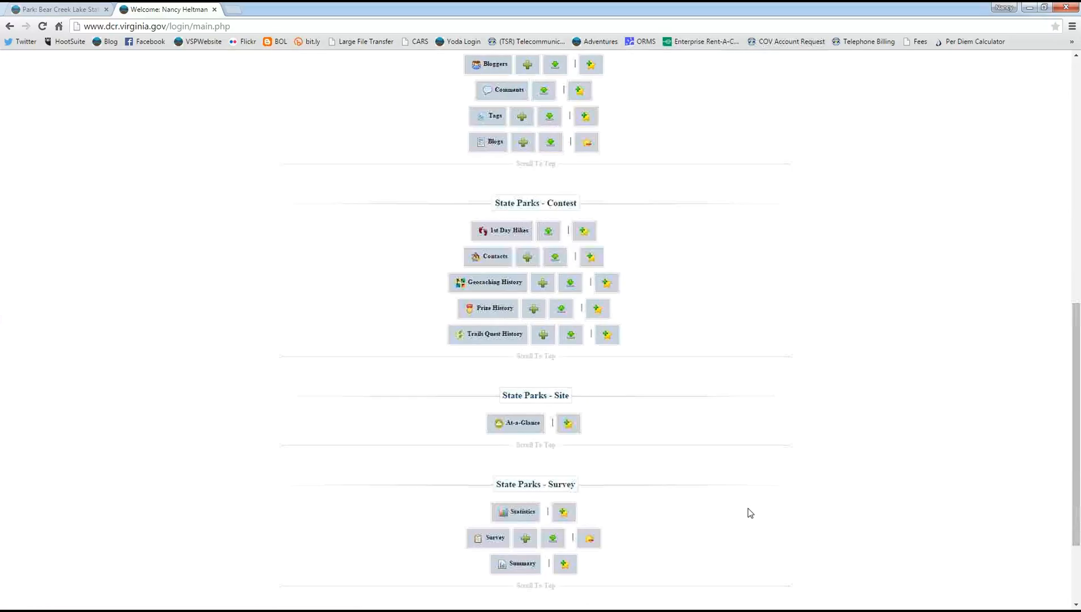
pyautogui.scroll(-1, 748, 513)
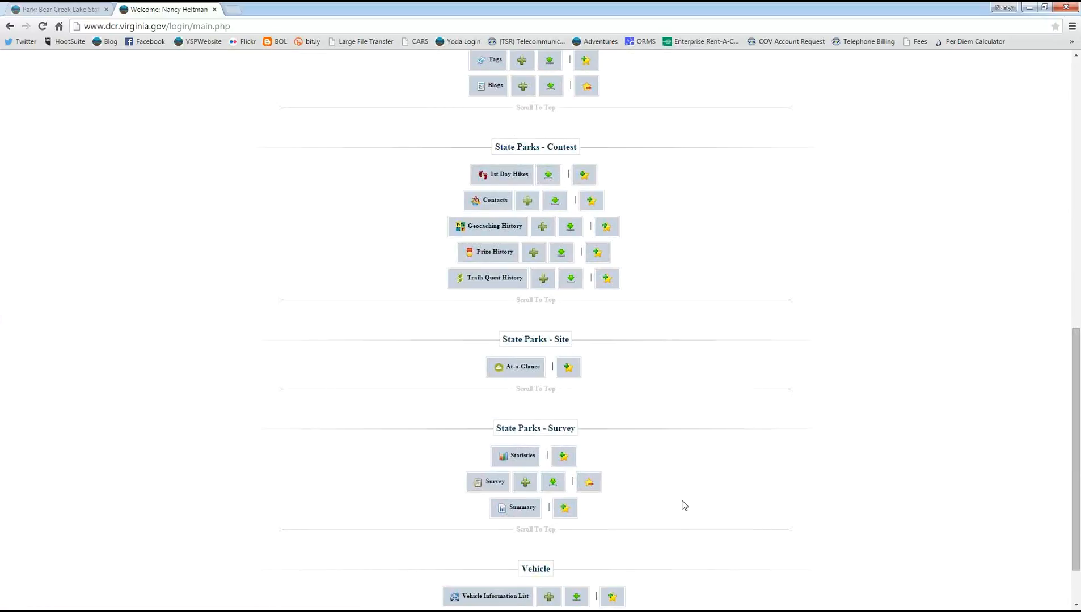
pyautogui.scroll(-1, 685, 504)
pyautogui.scroll(9, 689, 505)
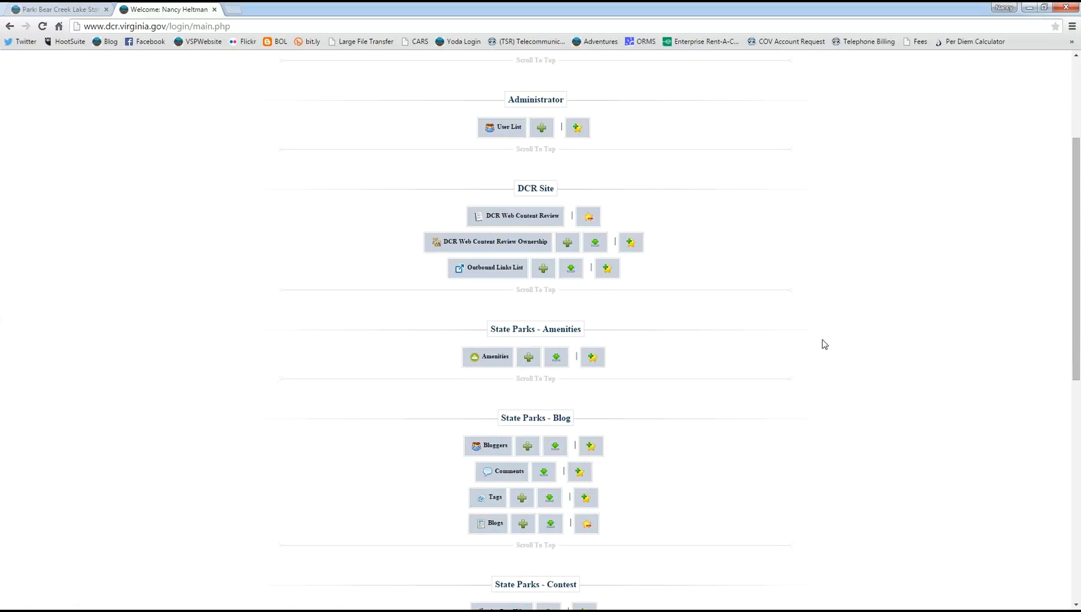
pyautogui.scroll(3, 826, 342)
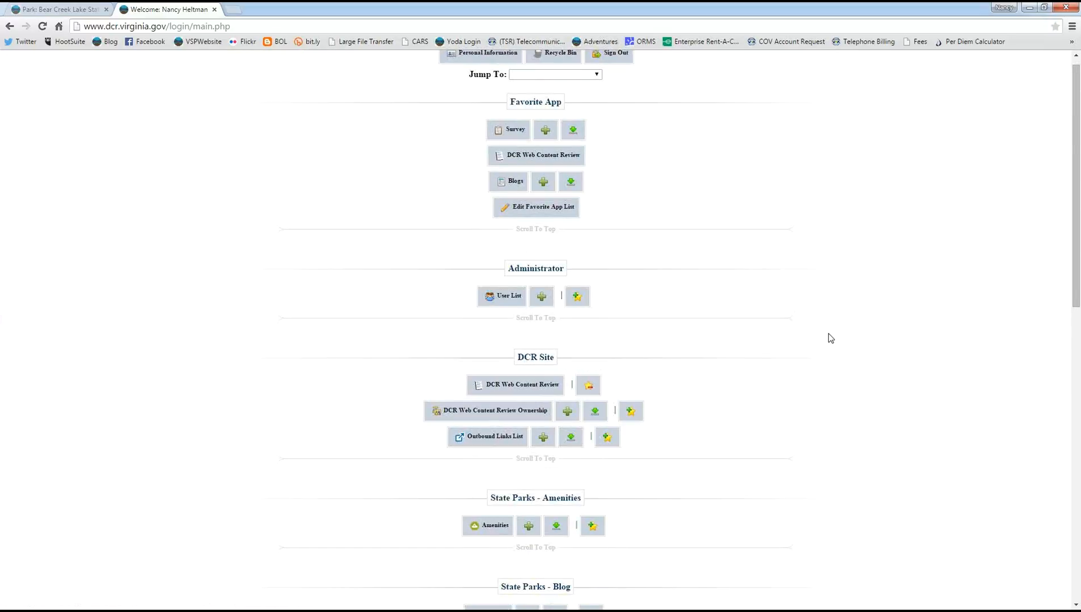
pyautogui.scroll(1, 828, 343)
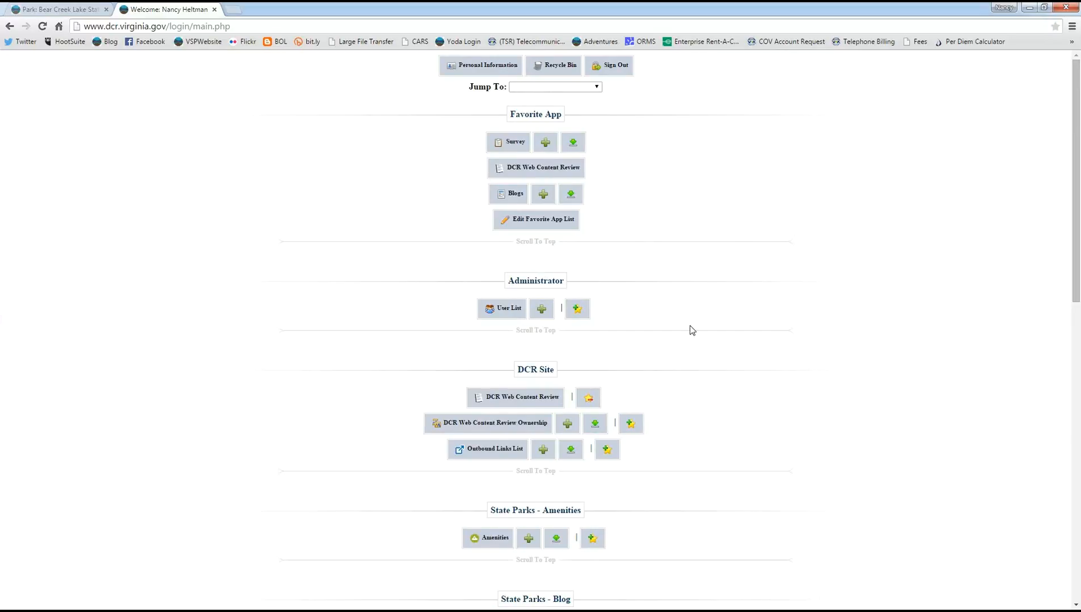
pyautogui.scroll(-1, 850, 321)
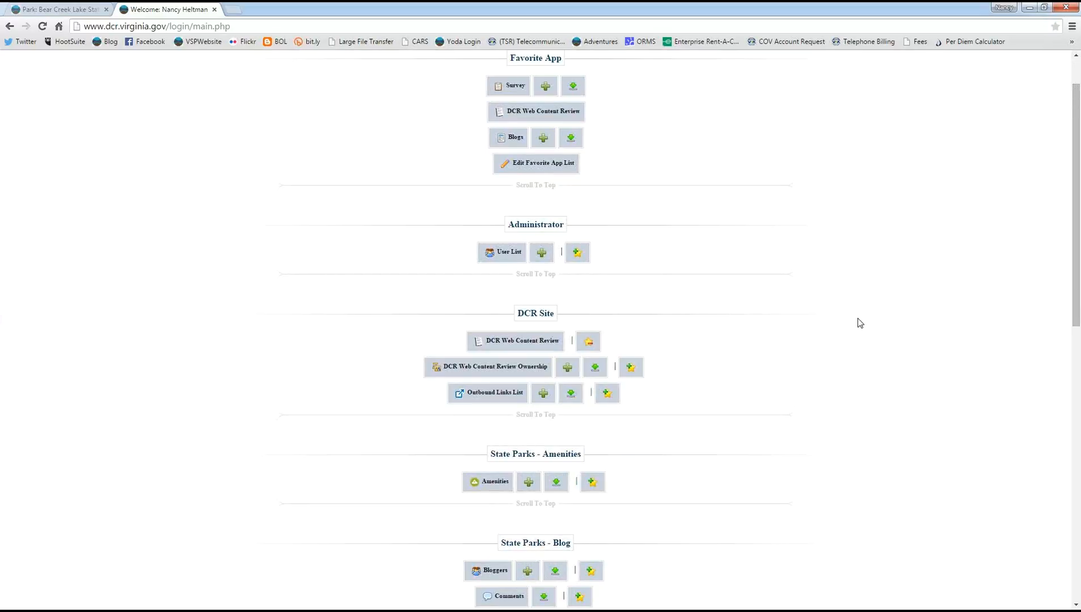
pyautogui.scroll(1, 851, 323)
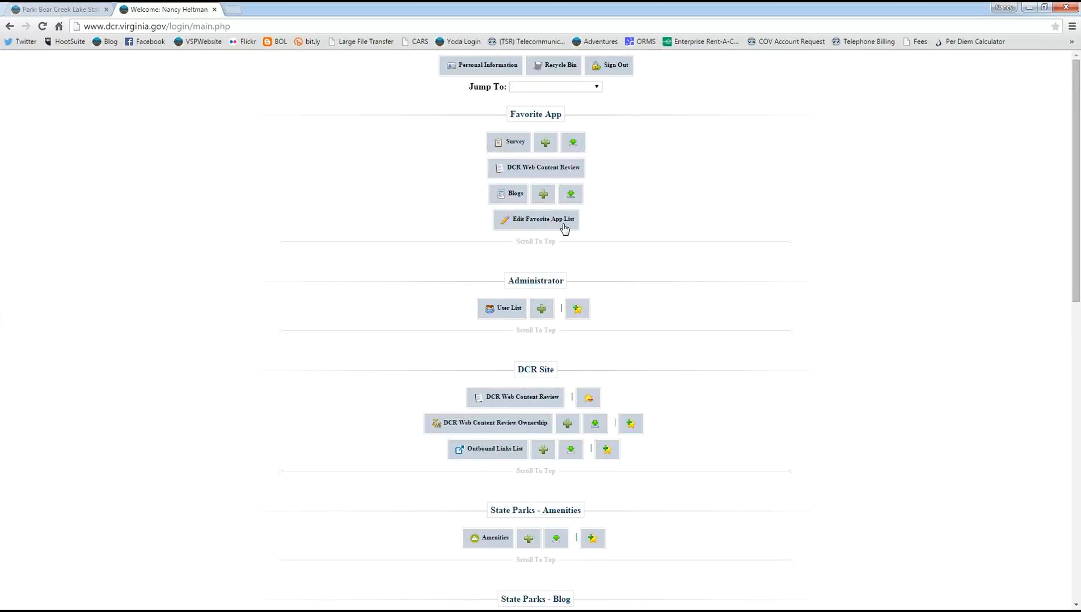
# Step: Open the Blogs list in the State Parks - Blog section and look through its records
pyautogui.scroll(-6, 779, 310)
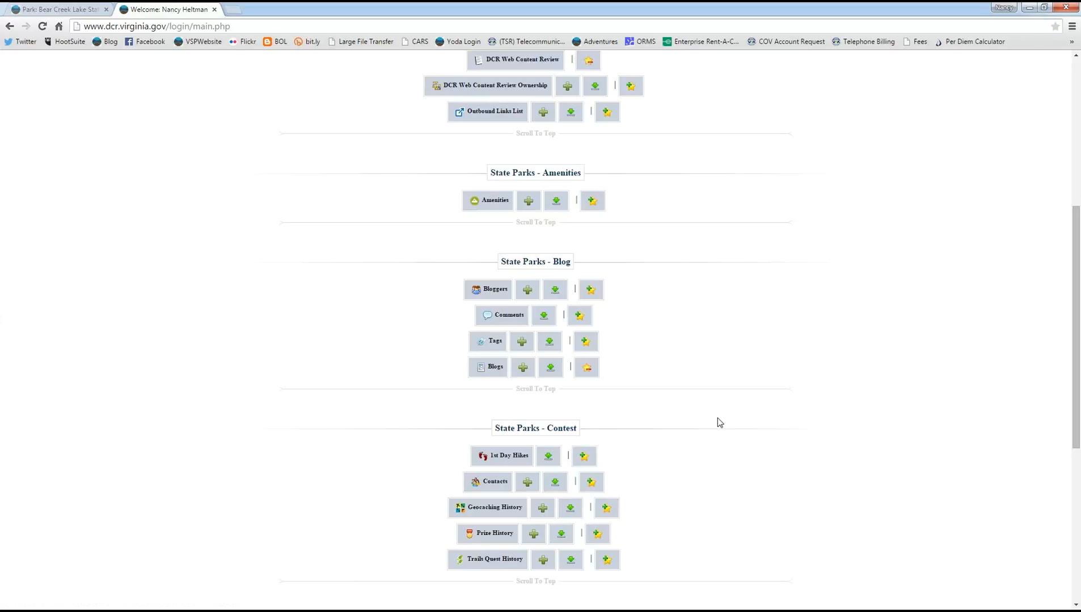
pyautogui.click(491, 367)
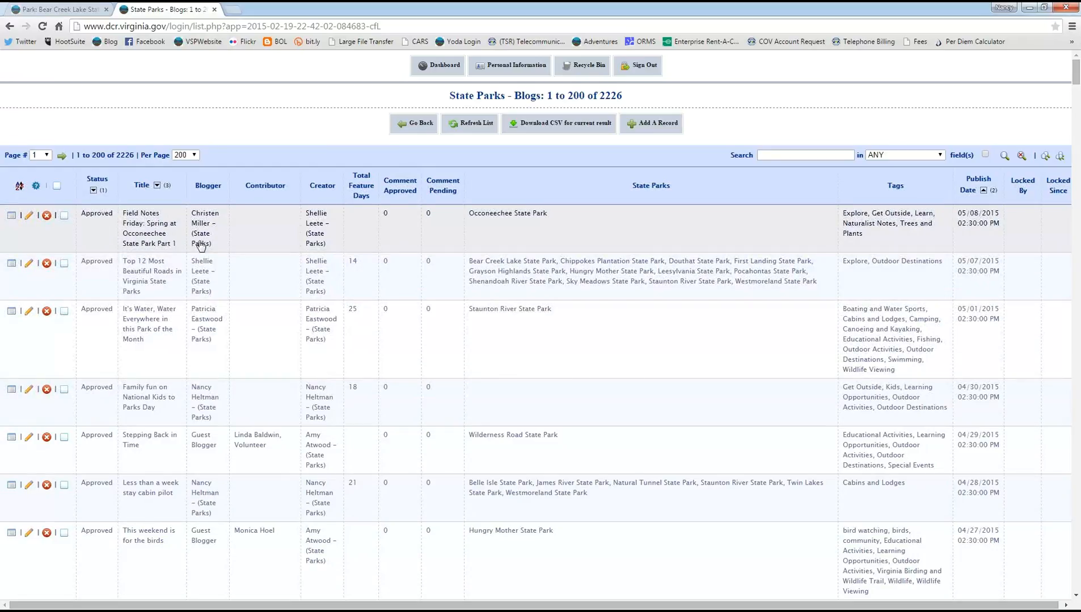
pyautogui.scroll(-10, 345, 299)
pyautogui.scroll(-20, 418, 356)
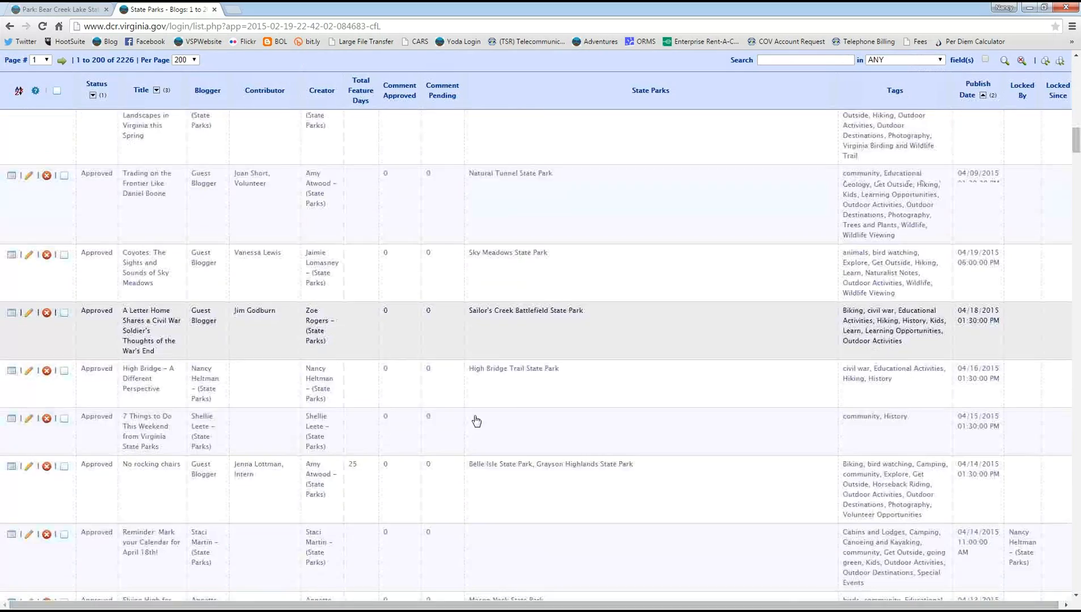
pyautogui.scroll(15, 516, 421)
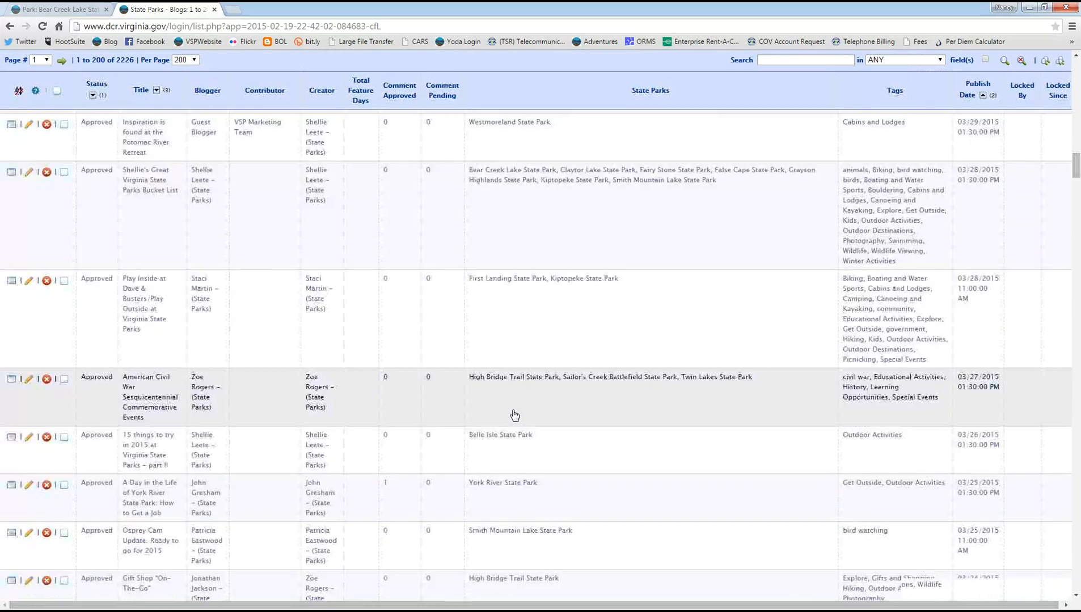
pyautogui.scroll(10, 514, 415)
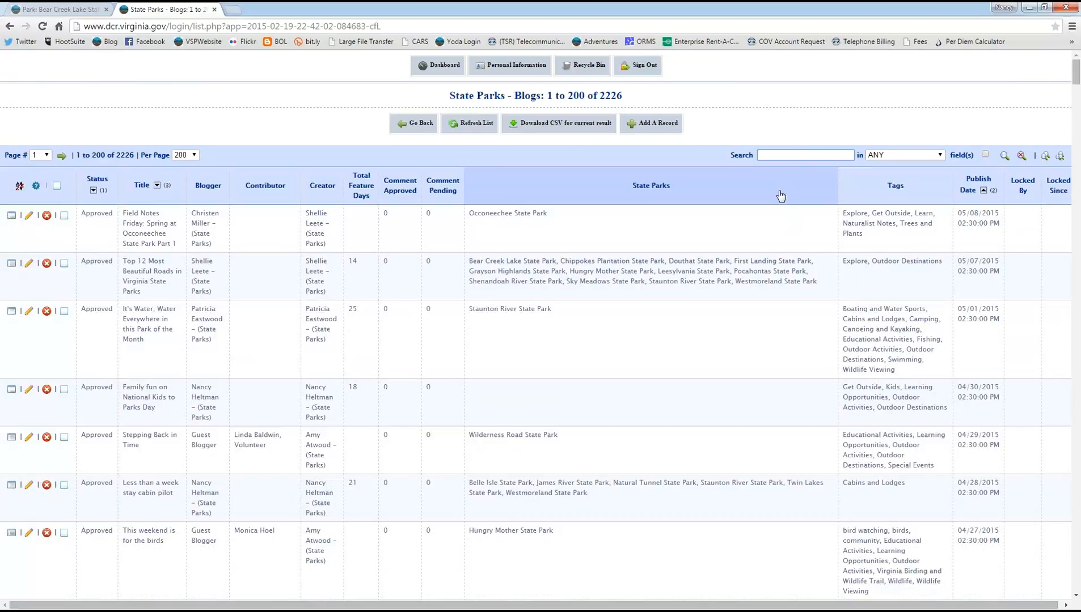
# Step: Search the blog records for "draft" in the Status field, and return to the full list
pyautogui.write('draft')
pyautogui.click(943, 151)
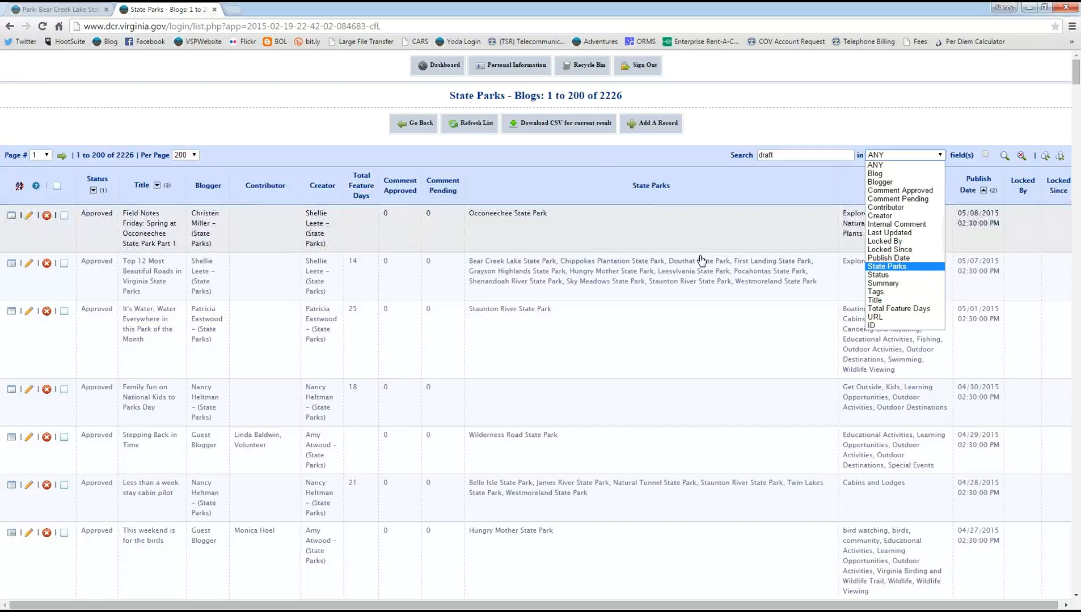
pyautogui.click(877, 275)
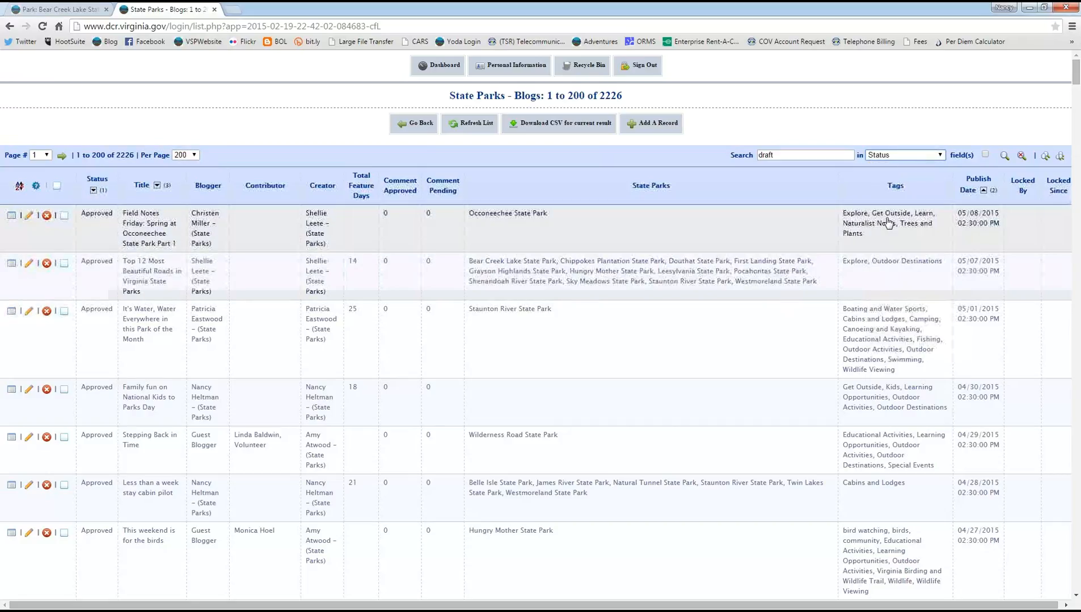
pyautogui.click(1003, 159)
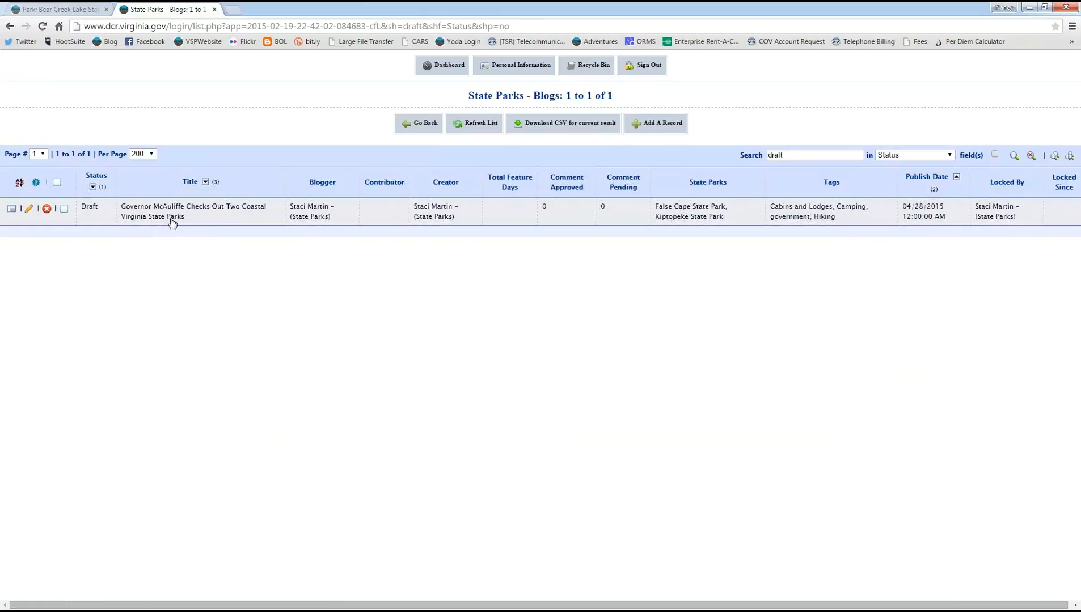
pyautogui.click(412, 130)
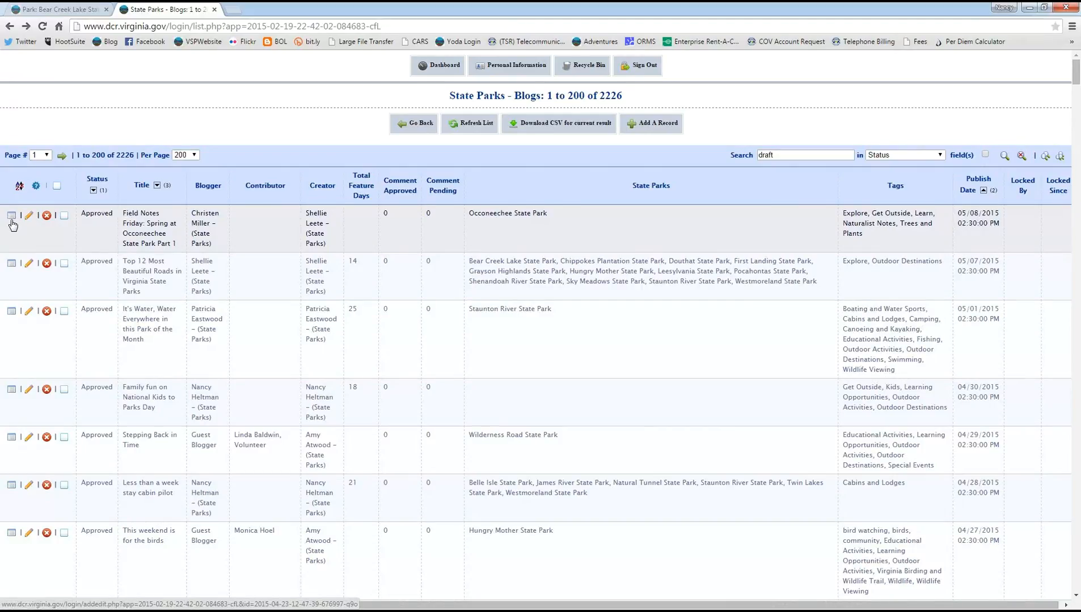
# Step: Open the detail record of "Field Notes Friday: Spring at Occoneechee State Park Part 1" and read its published post down to the comment form
pyautogui.click(12, 218)
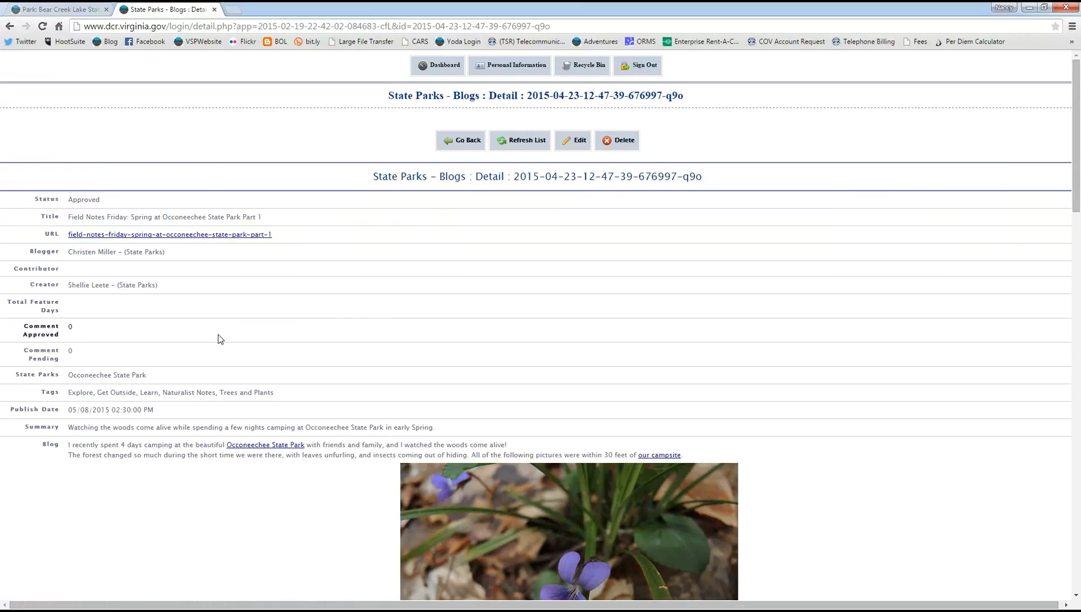
pyautogui.click(127, 235)
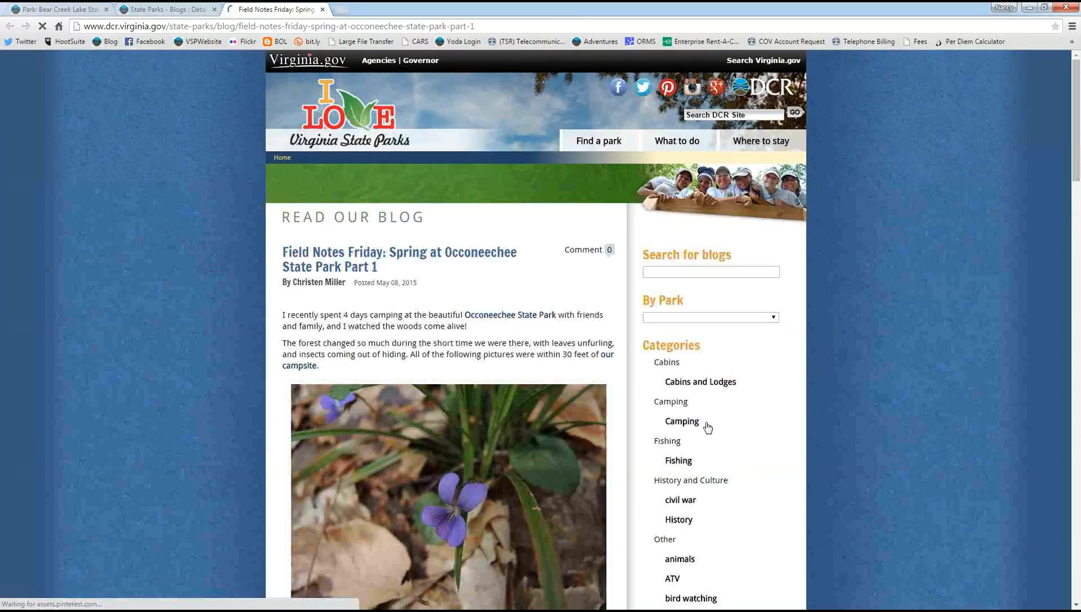
pyautogui.scroll(-2, 968, 364)
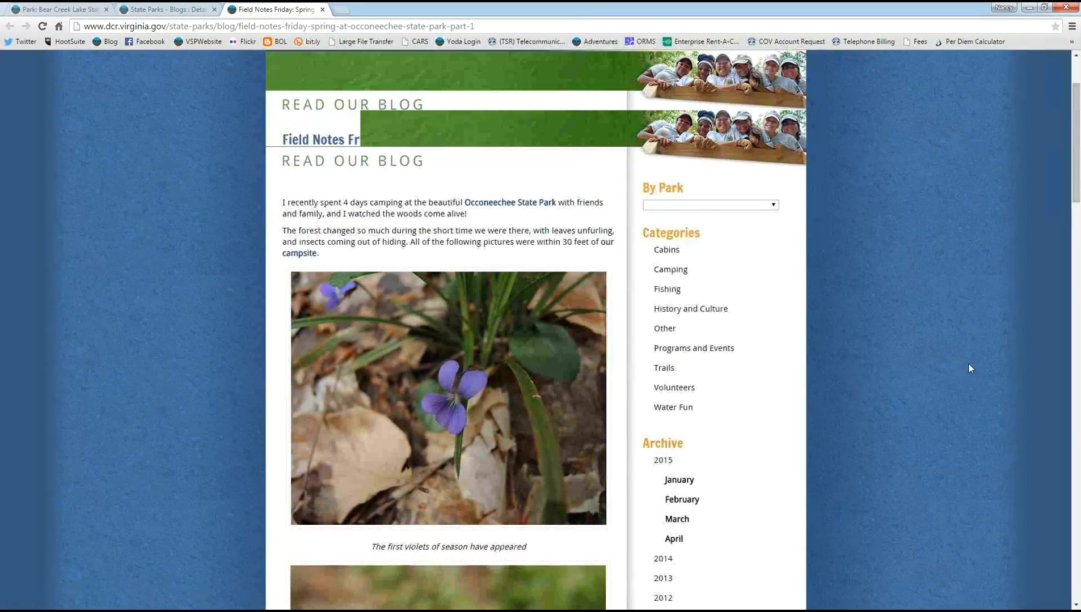
pyautogui.scroll(-10, 969, 364)
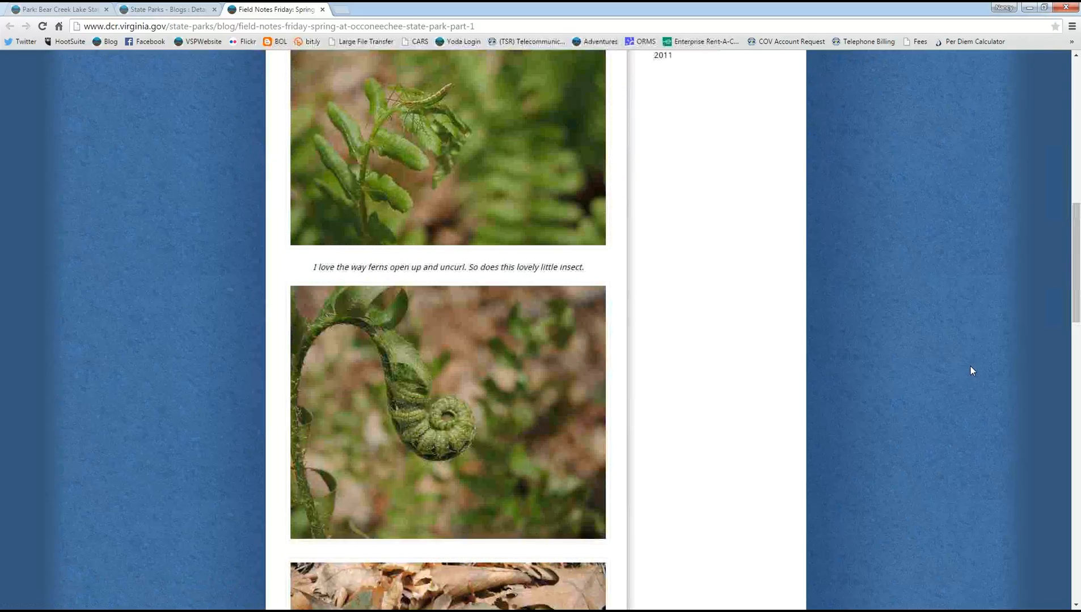
pyautogui.scroll(-10, 970, 367)
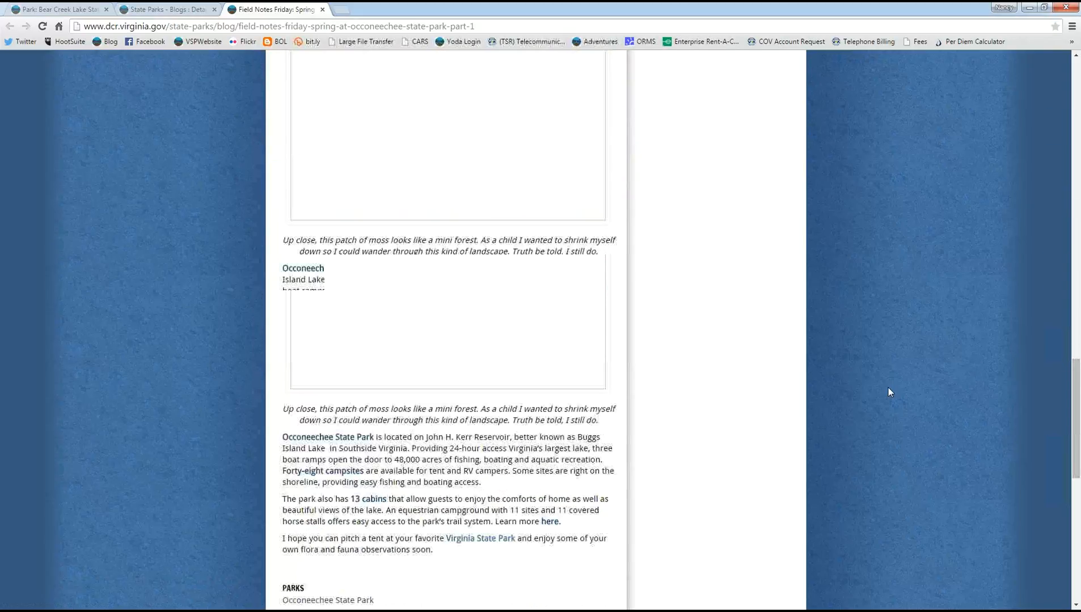
pyautogui.scroll(-3, 889, 391)
pyautogui.scroll(7, 888, 391)
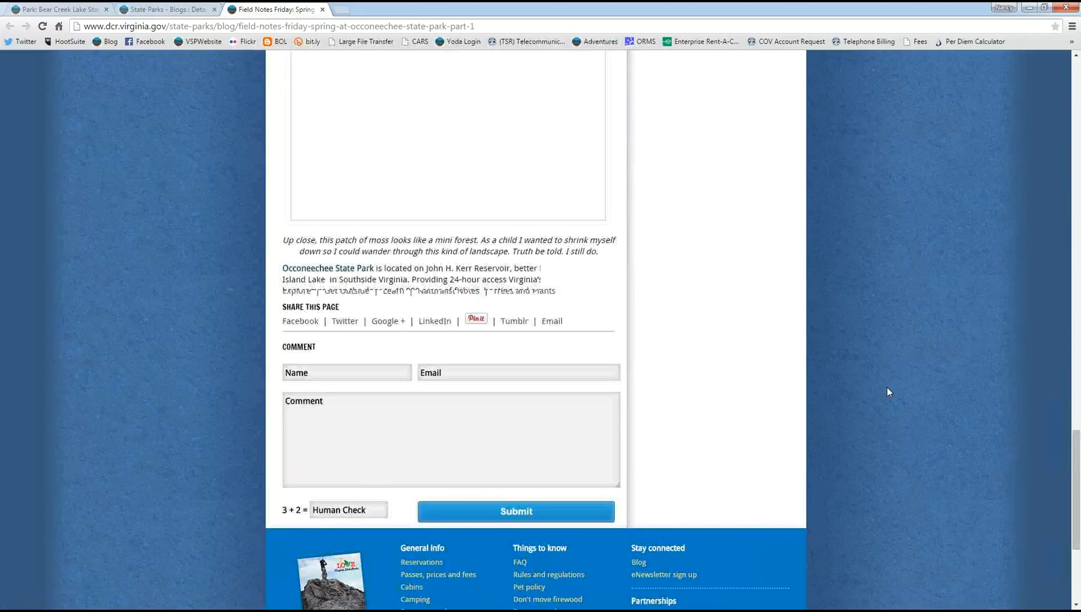
pyautogui.scroll(10, 888, 391)
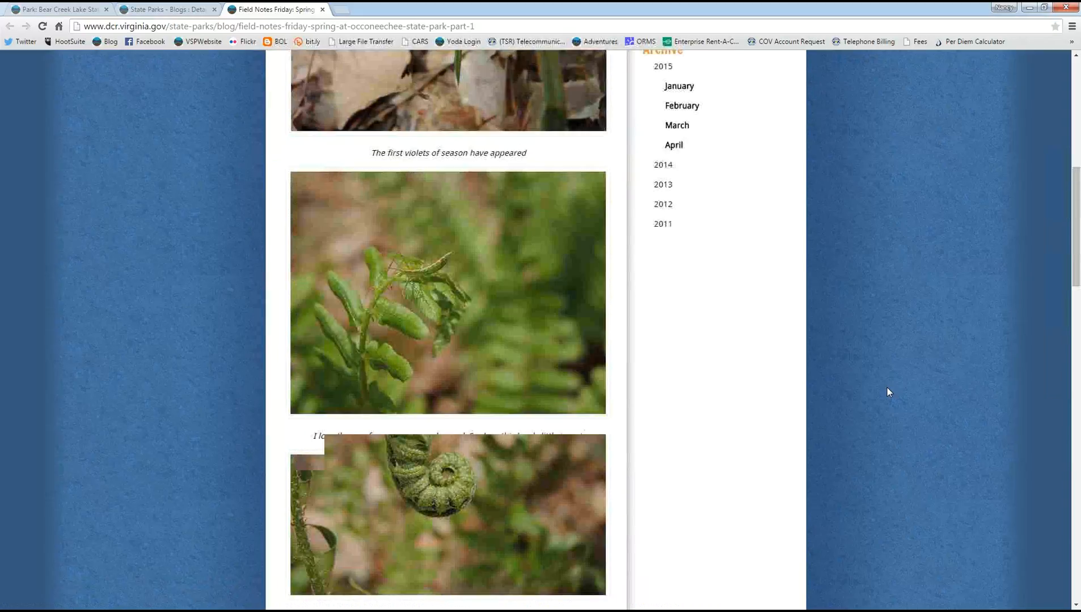
pyautogui.scroll(5, 886, 392)
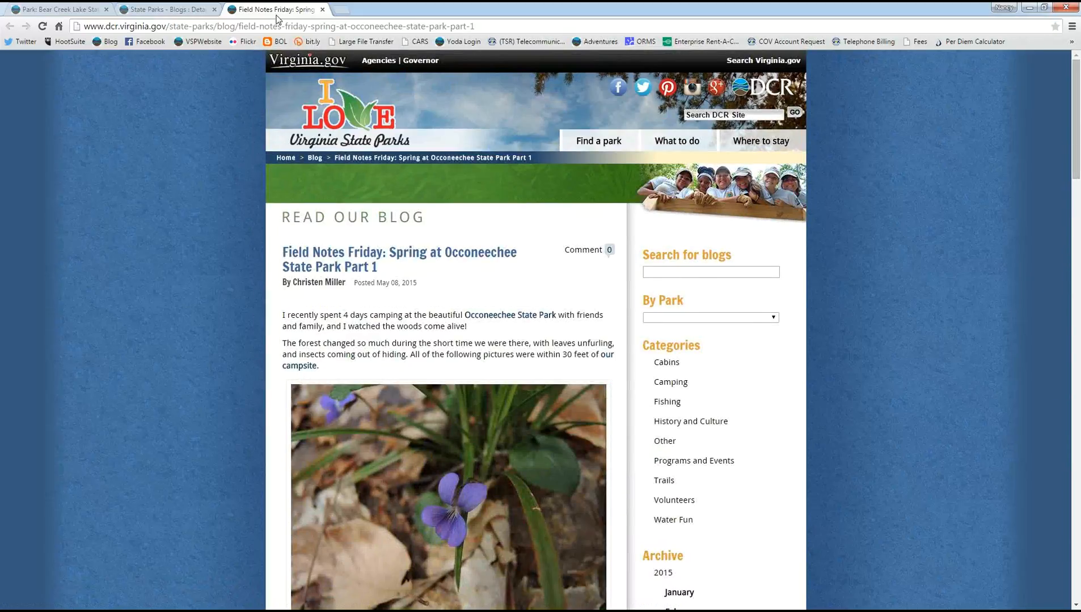
# Step: Close the published post, look through its detail record down to the internal comment, and return to the blogs list
pyautogui.click(322, 10)
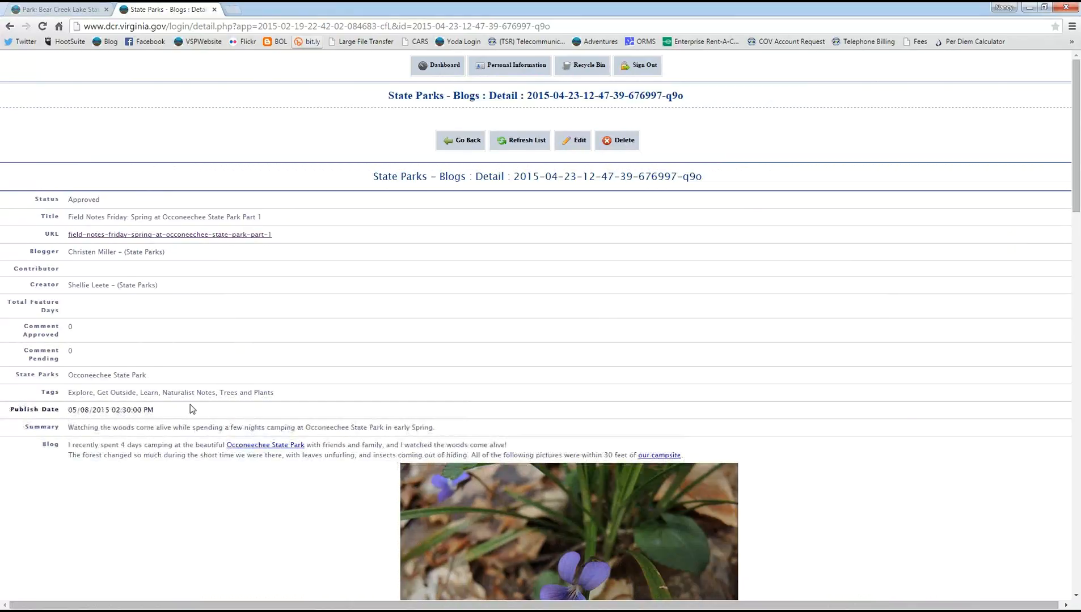
pyautogui.scroll(-7, 190, 404)
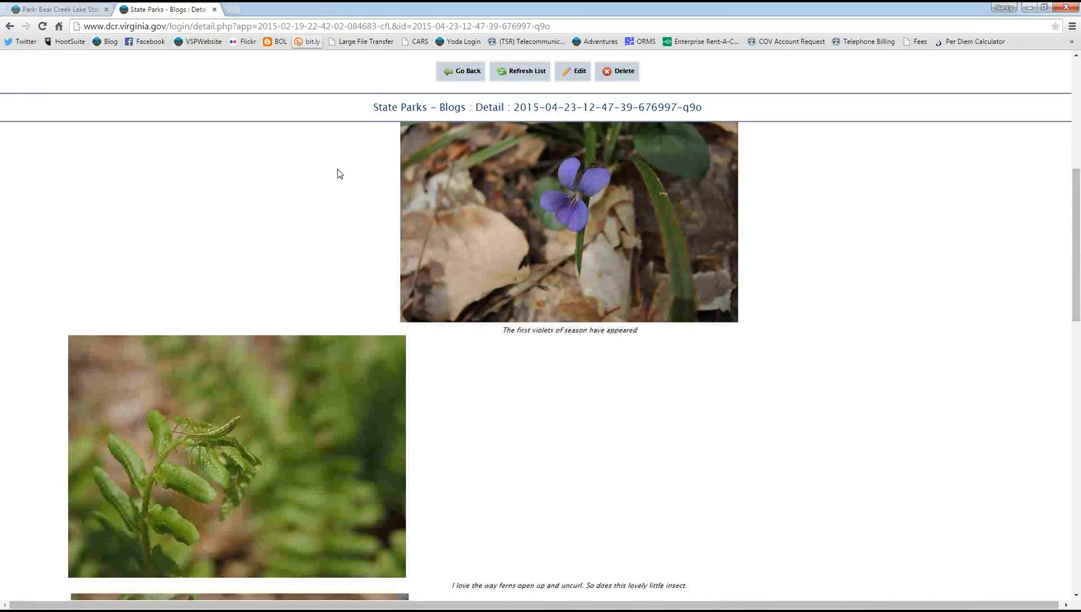
pyautogui.scroll(2, 616, 343)
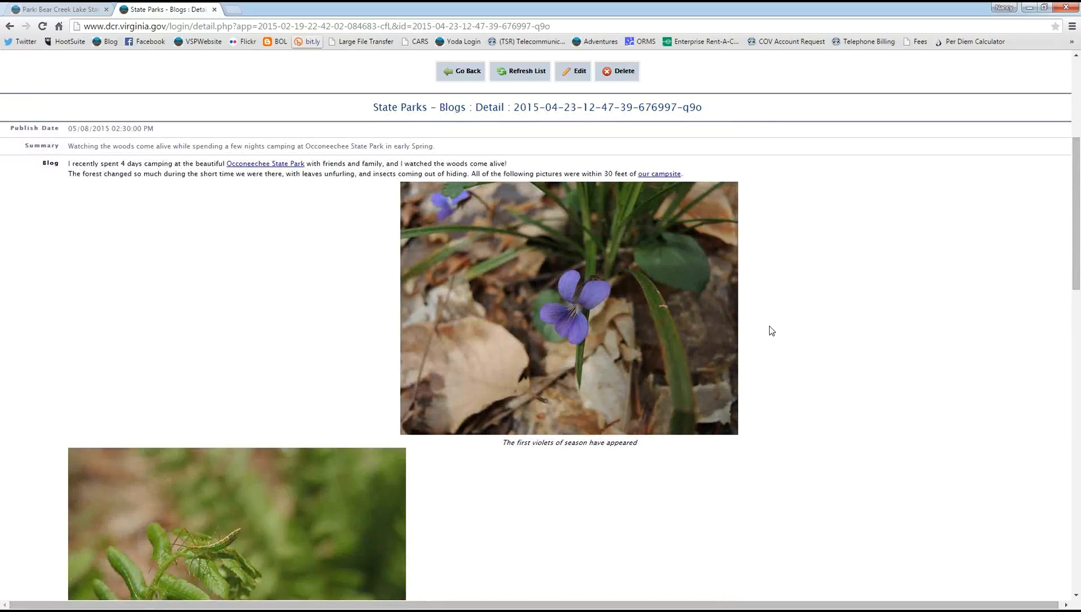
pyautogui.scroll(-3, 771, 331)
pyautogui.scroll(-5, 775, 332)
pyautogui.scroll(-11, 678, 460)
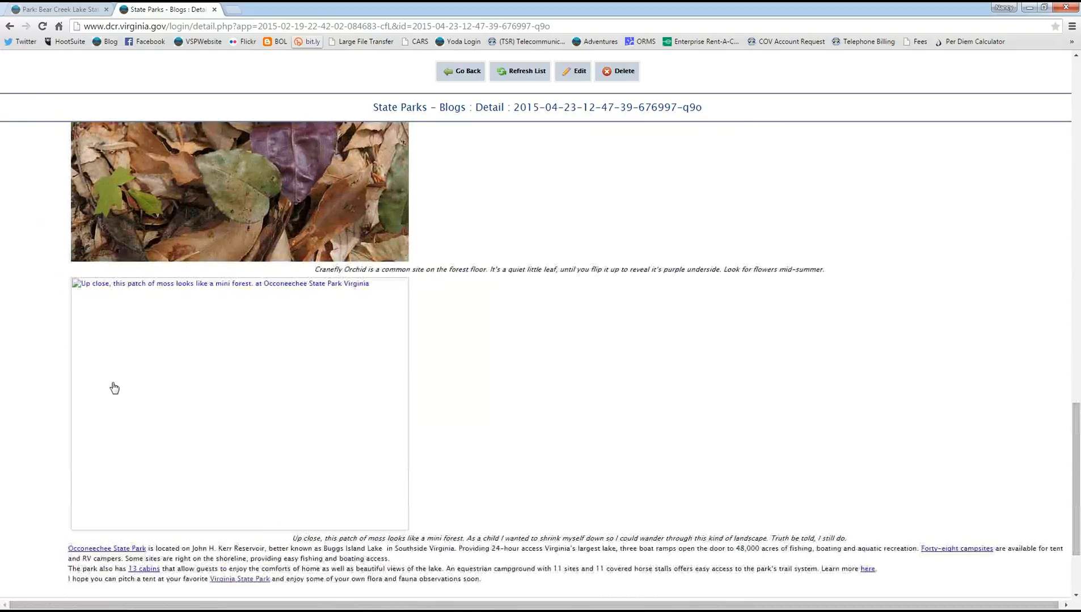
pyautogui.scroll(-3, 634, 348)
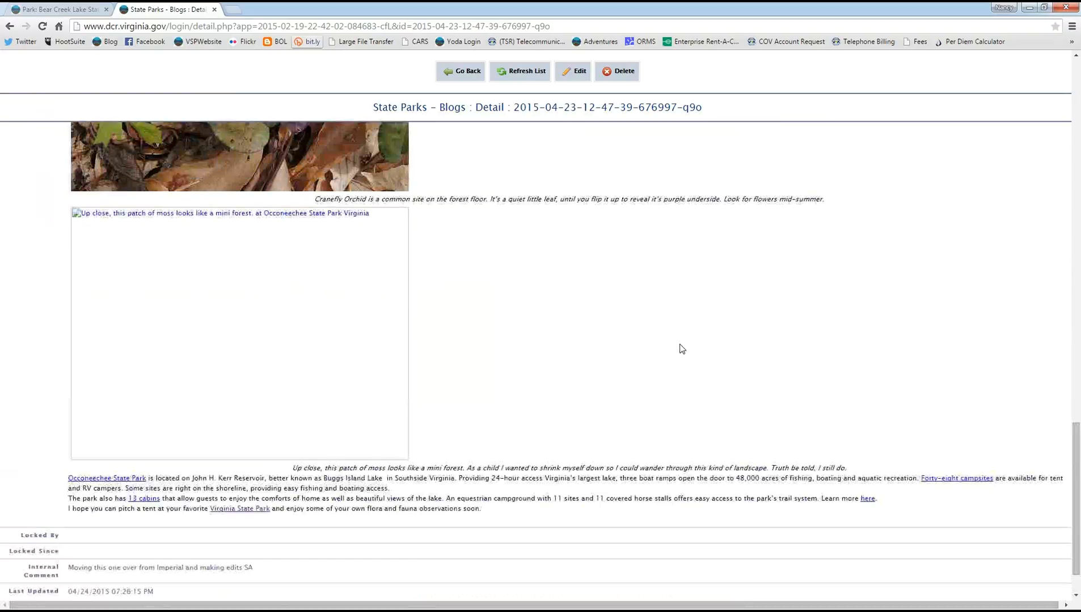
pyautogui.scroll(7, 718, 341)
pyautogui.scroll(17, 718, 339)
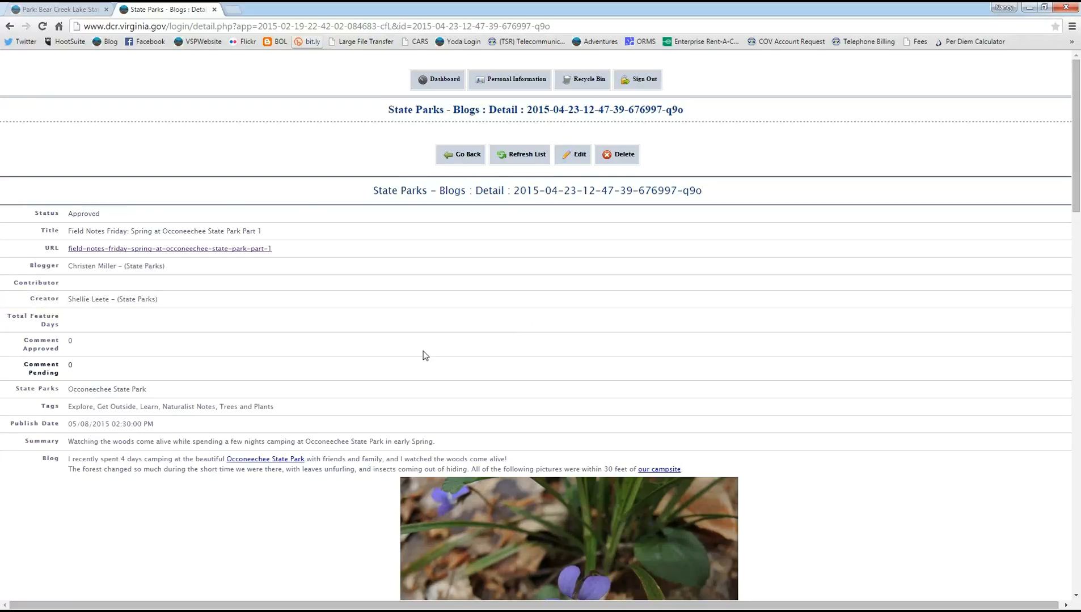
pyautogui.click(477, 154)
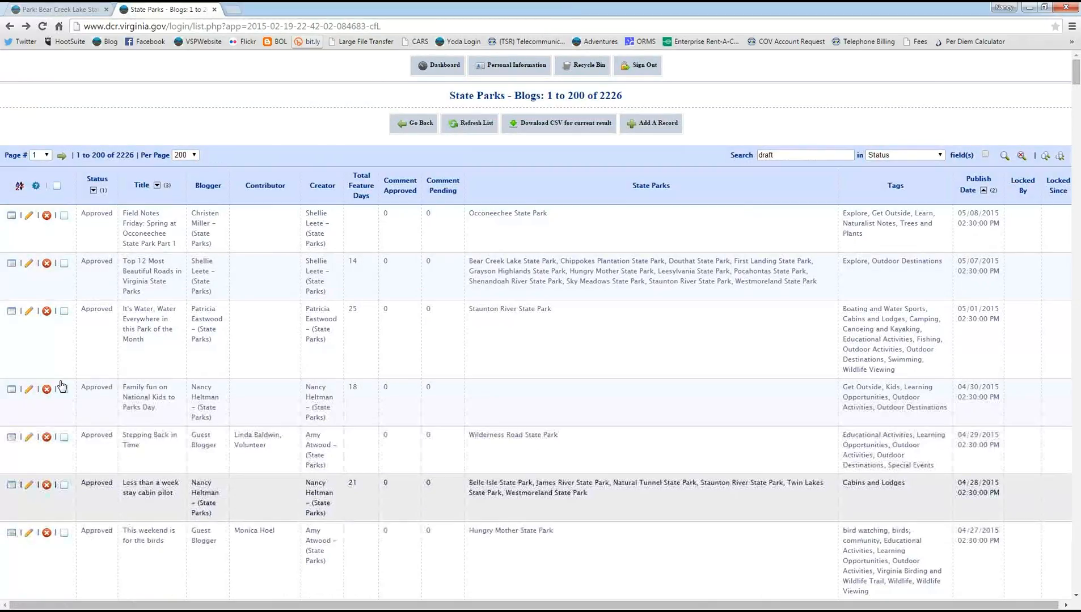
# Step: Open "Field Notes Friday: Spring at Occoneechee State Park Part 1" for editing and look through its form from Status to Internal Comment
pyautogui.click(29, 216)
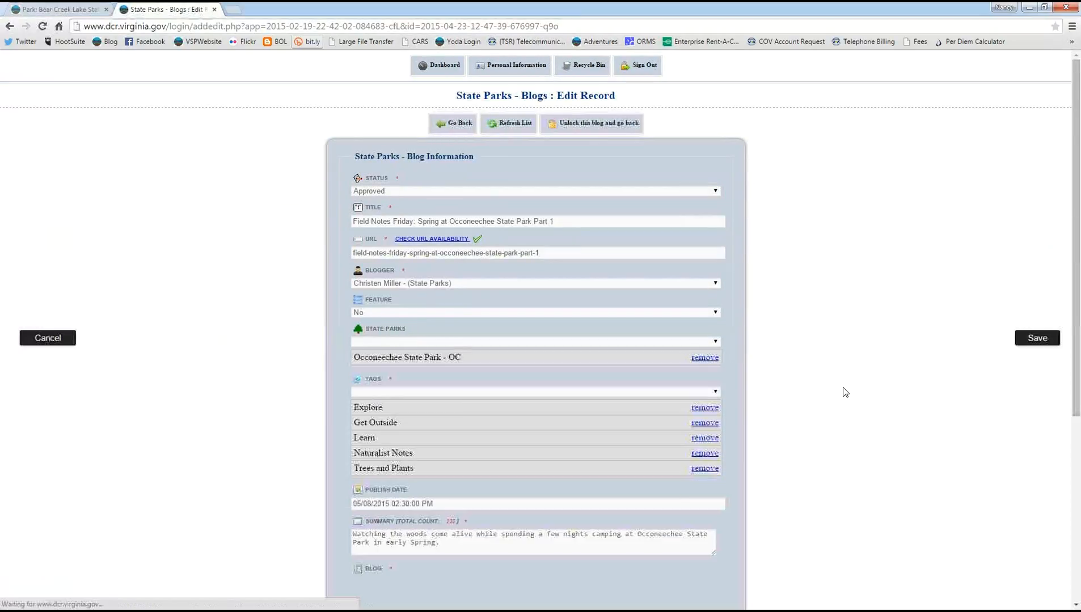
pyautogui.scroll(-1, 864, 254)
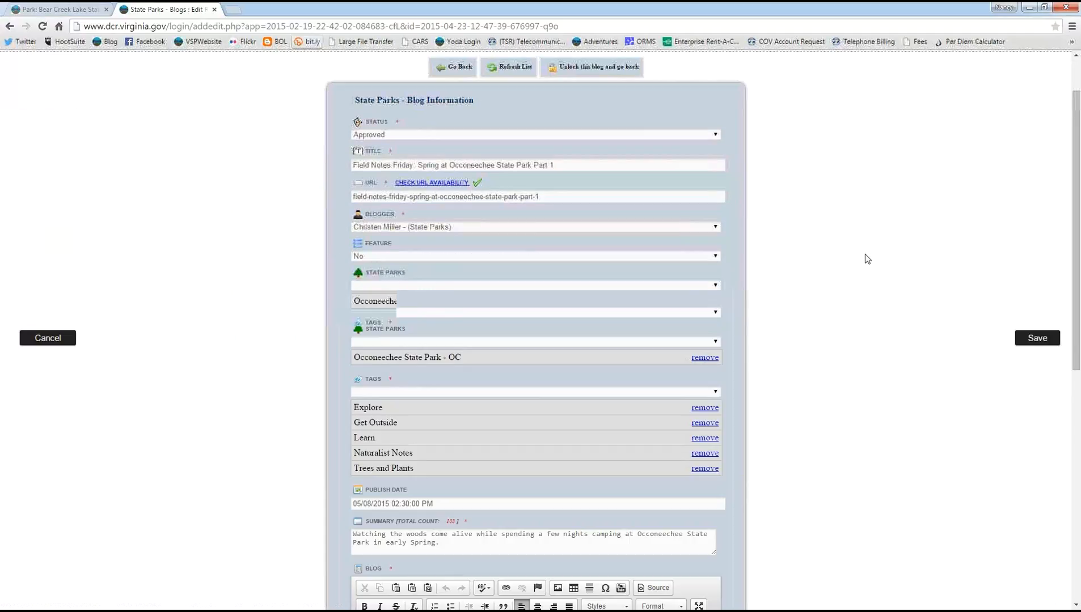
pyautogui.scroll(-7, 865, 258)
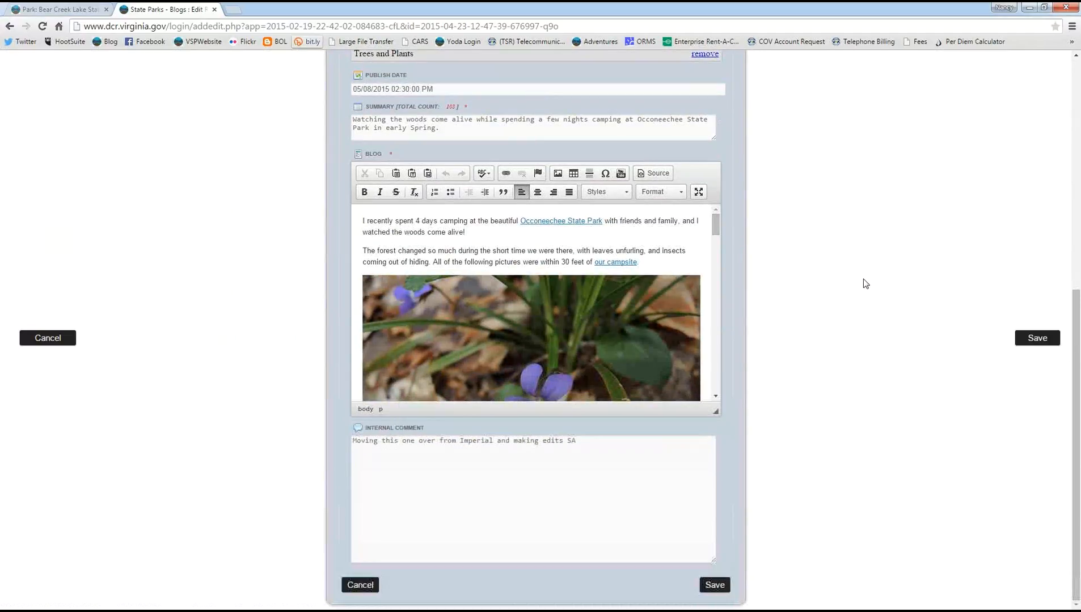
pyautogui.scroll(7, 862, 282)
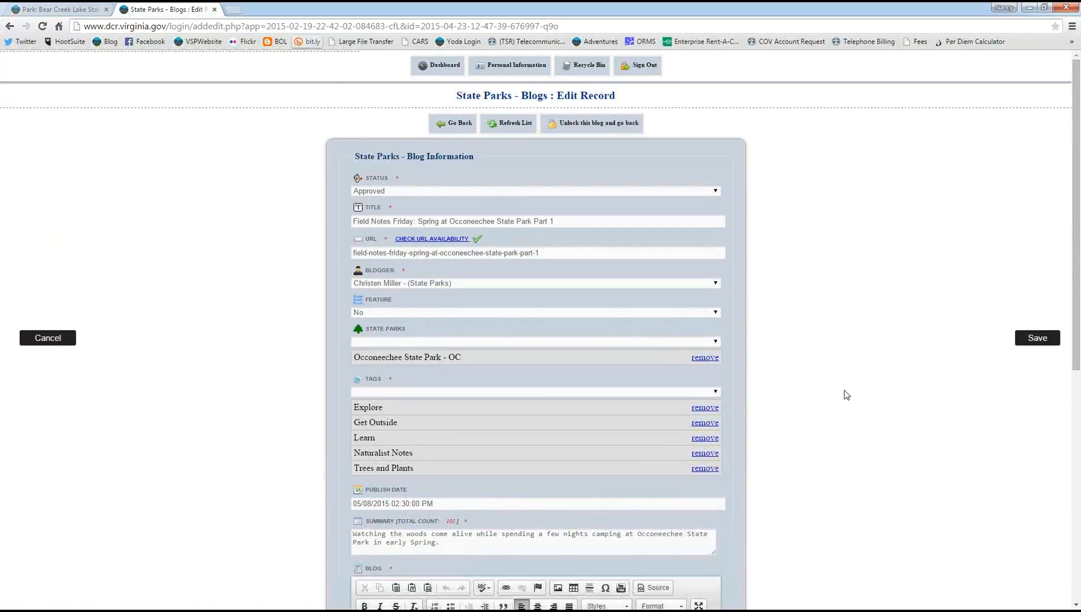
pyautogui.scroll(-7, 845, 372)
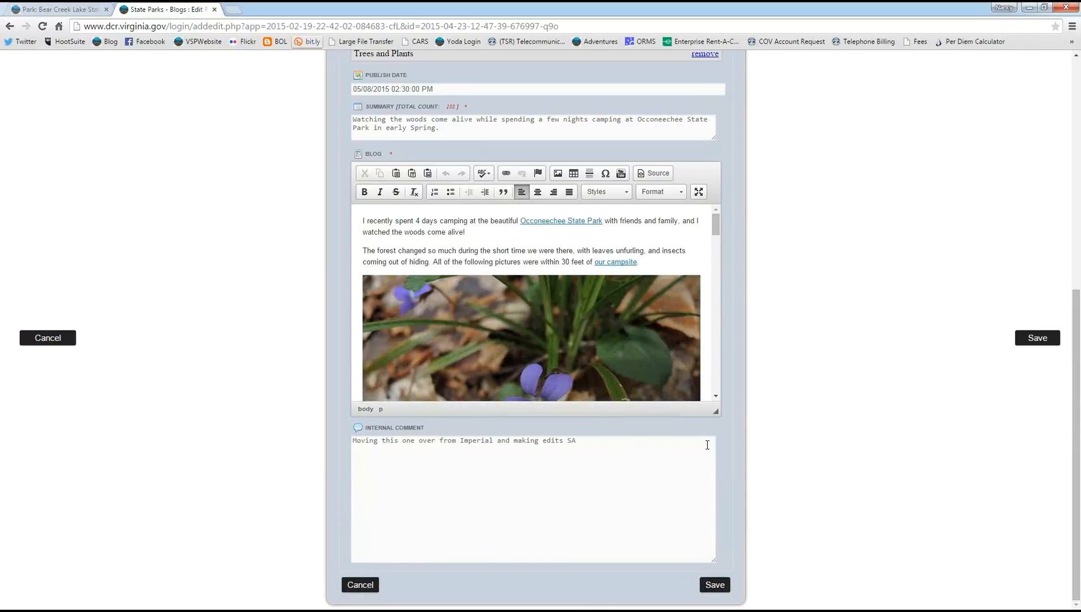
pyautogui.scroll(2, 853, 436)
pyautogui.scroll(5, 853, 436)
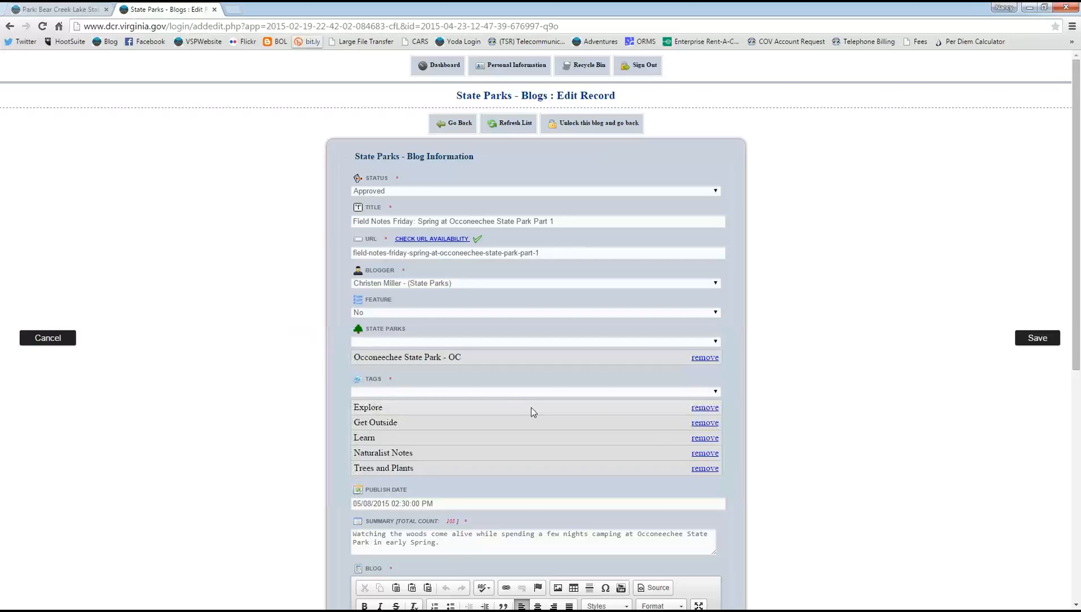
pyautogui.scroll(-2, 869, 342)
pyautogui.scroll(-2, 867, 338)
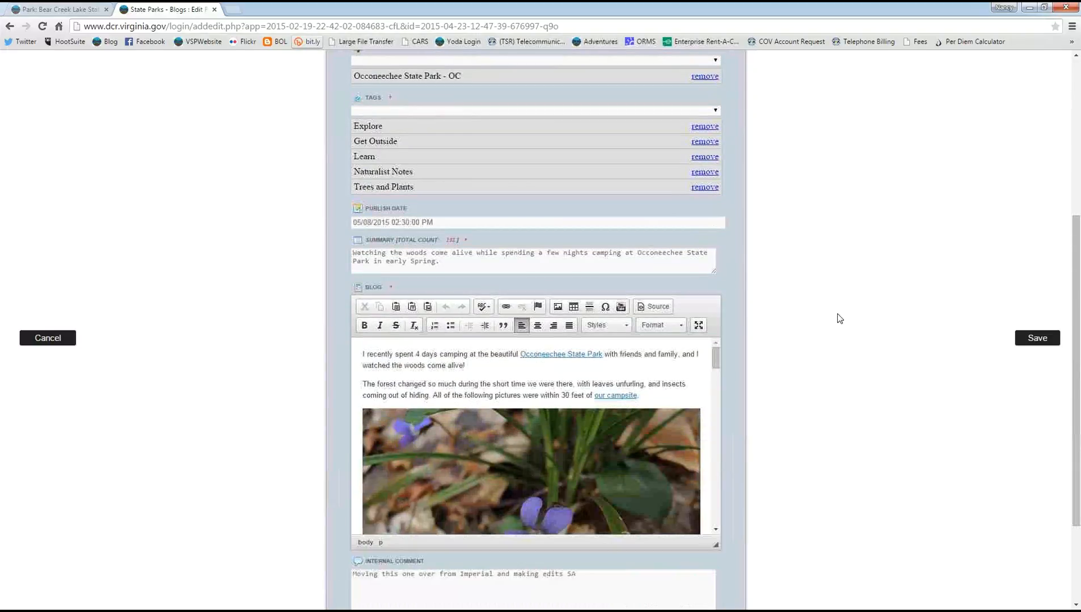
pyautogui.scroll(3, 326, 215)
pyautogui.scroll(3, 839, 119)
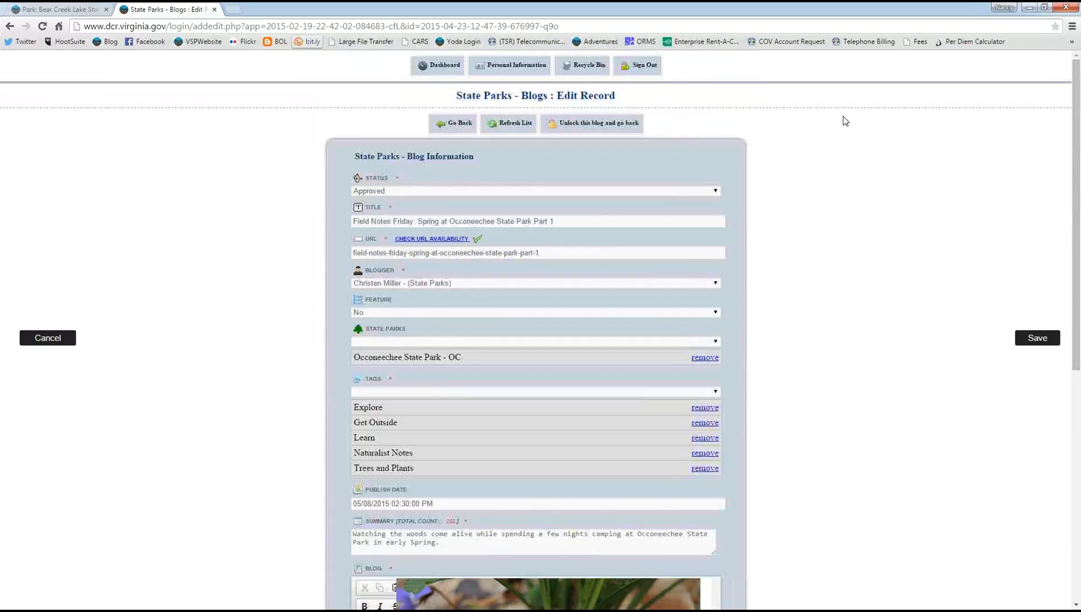
# Step: Look through the post's content in the Blog editor, and leave the edit form for the blogs list
pyautogui.scroll(-7, 873, 176)
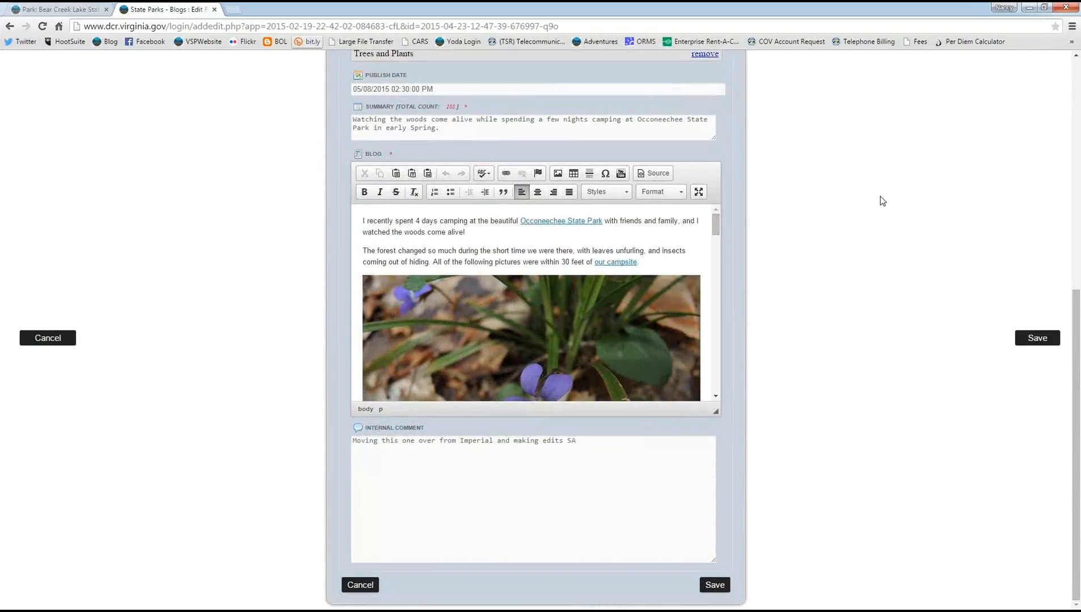
pyautogui.scroll(-2, 718, 238)
pyautogui.scroll(-20, 721, 262)
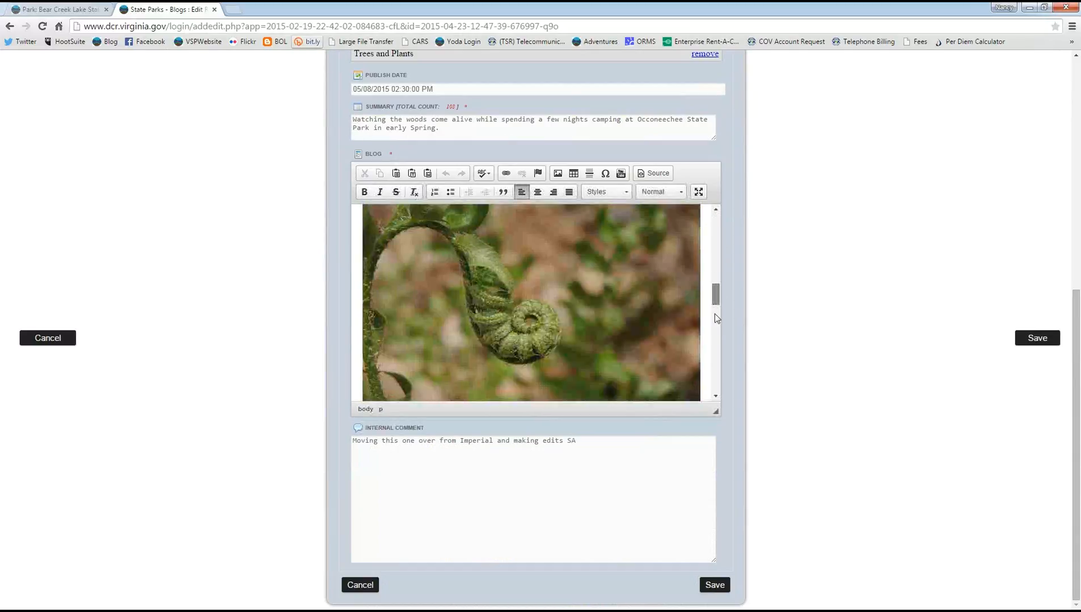
pyautogui.moveTo(716, 368); pyautogui.dragTo(717, 215)
pyautogui.scroll(2, 907, 308)
pyautogui.scroll(5, 909, 307)
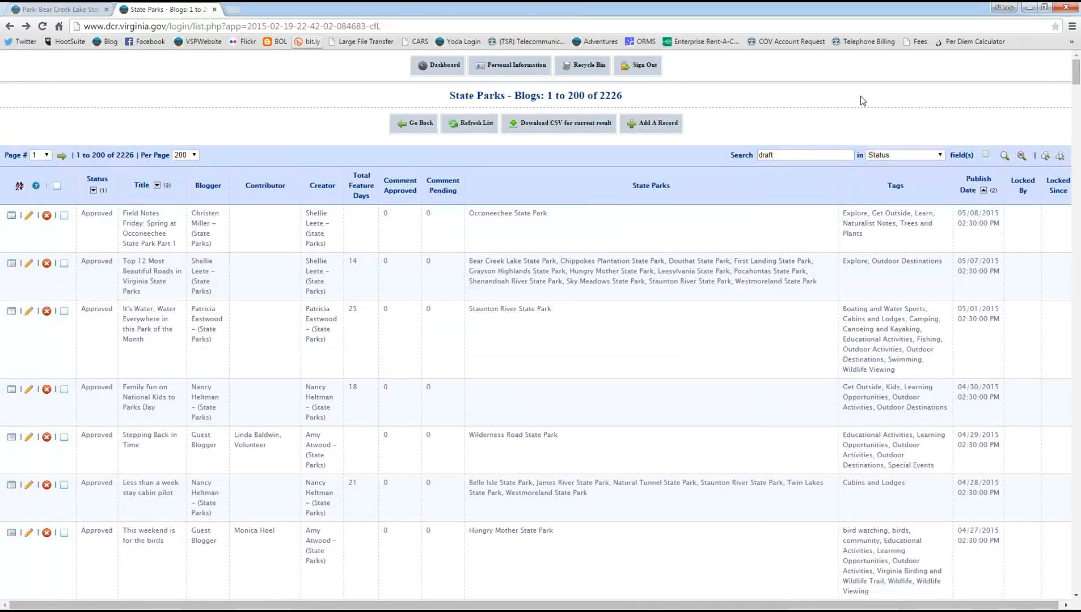
# Step: Start a new draft blog record titled "This is a test" with the URL this-is-a-test generated from the title
pyautogui.click(647, 127)
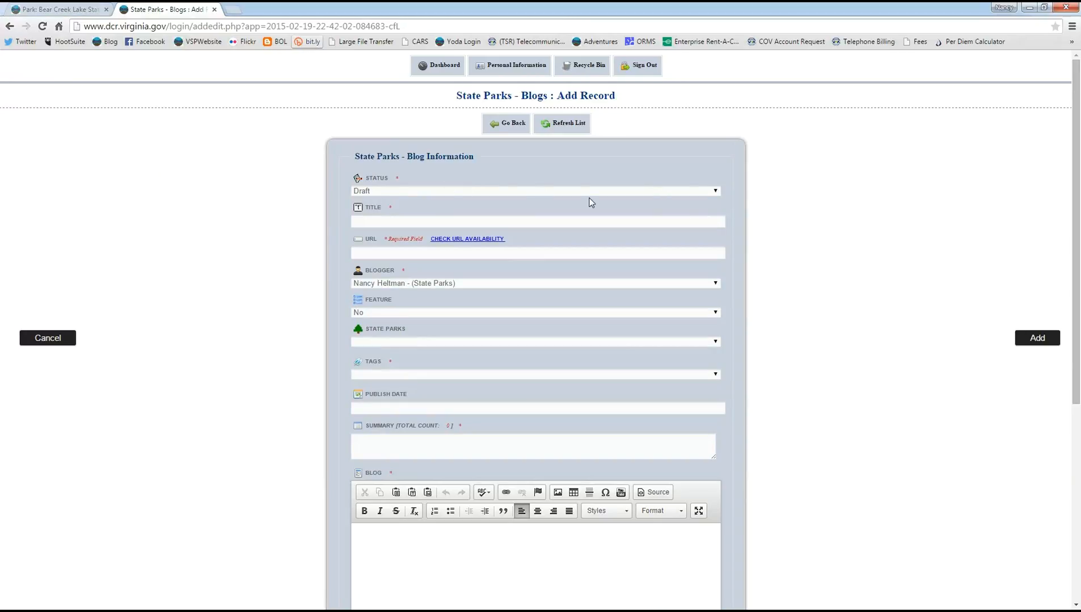
pyautogui.scroll(-1, 875, 209)
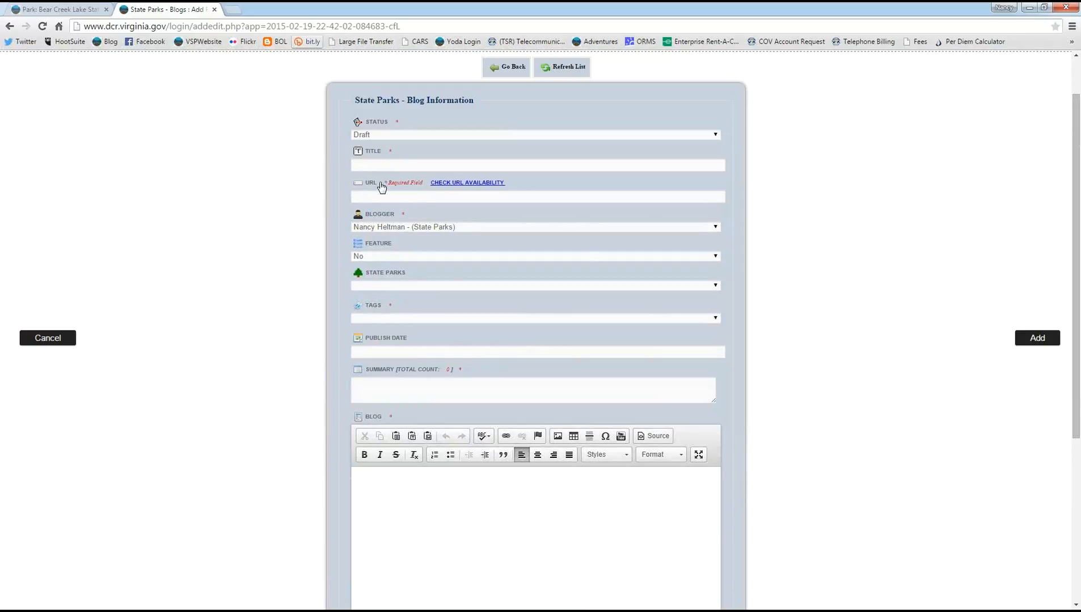
pyautogui.click(370, 168)
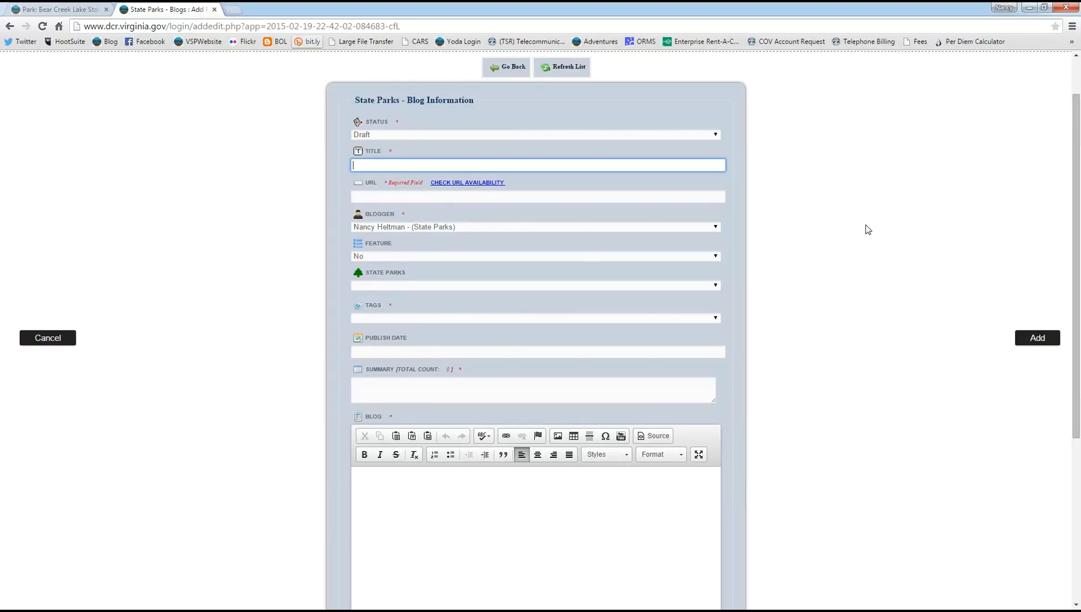
pyautogui.write('This is a test')
pyautogui.press('Tab')
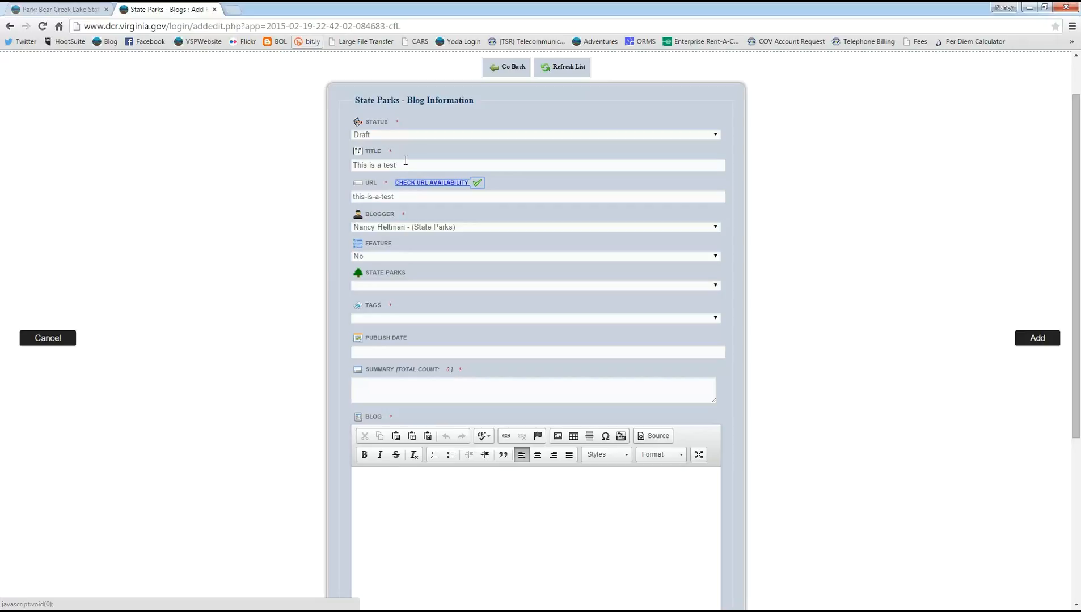
pyautogui.click(407, 198)
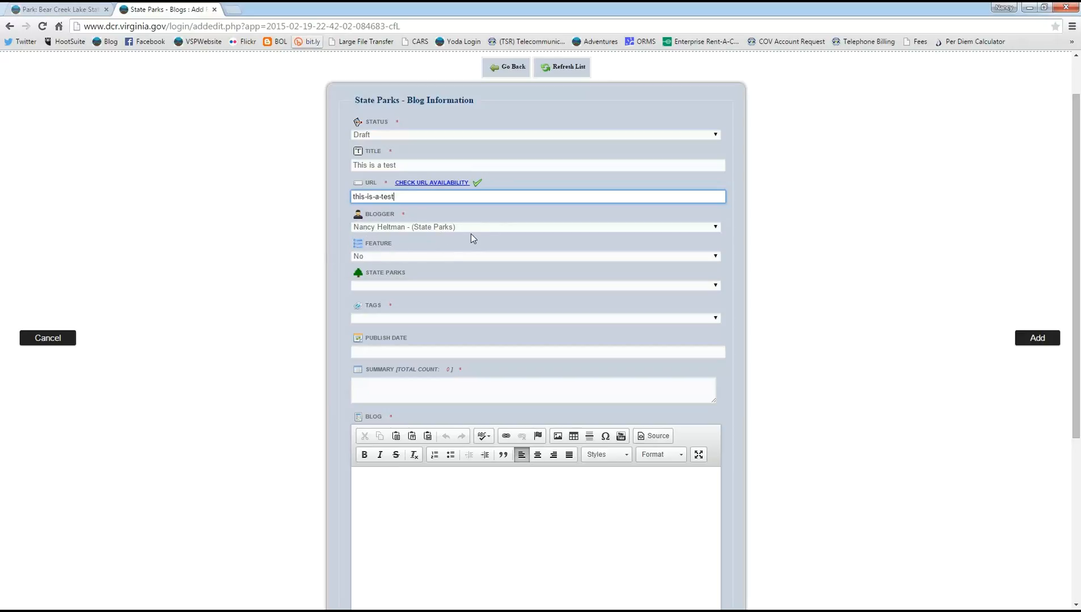
# Step: Look through the available bloggers and set the new record's Blogger to Guest Blogger
pyautogui.click(718, 228)
pyautogui.scroll(-3, 635, 314)
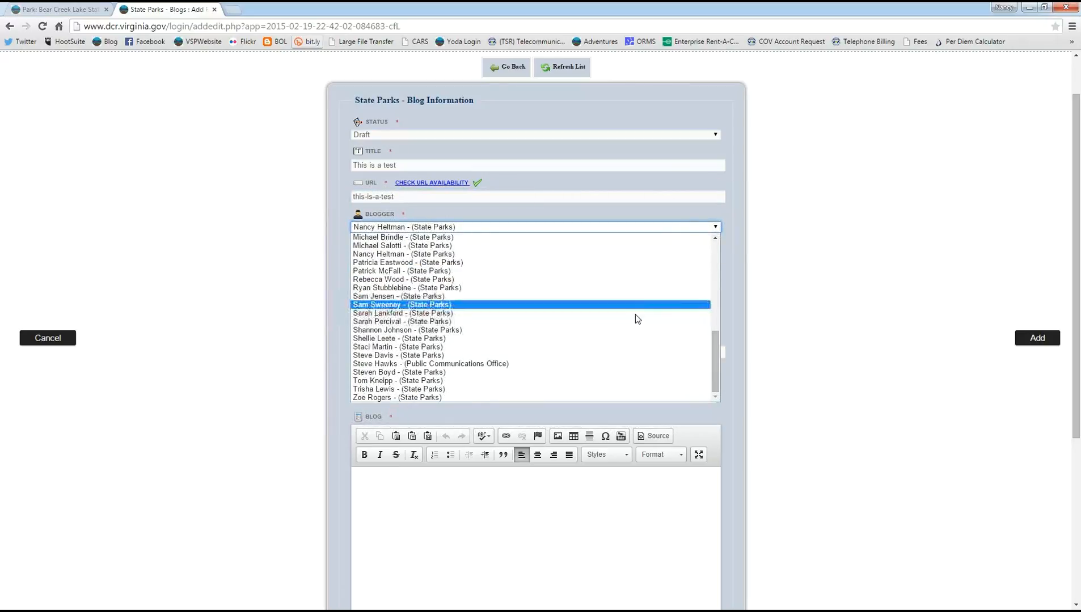
pyautogui.scroll(6, 618, 386)
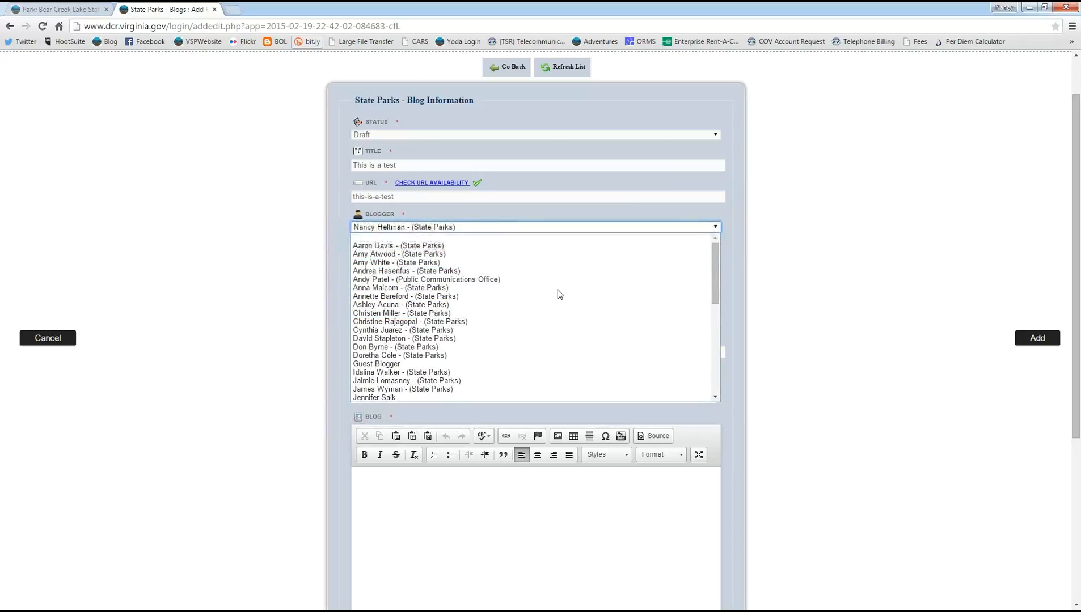
pyautogui.scroll(-10, 567, 308)
pyautogui.scroll(-1, 567, 310)
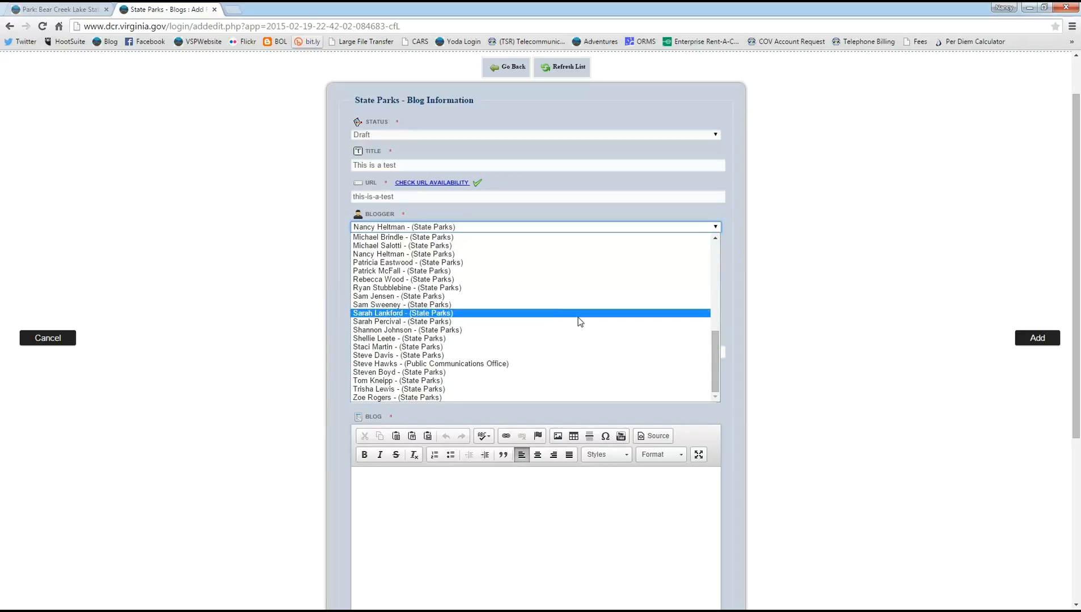
pyautogui.scroll(11, 580, 321)
pyautogui.scroll(-10, 580, 323)
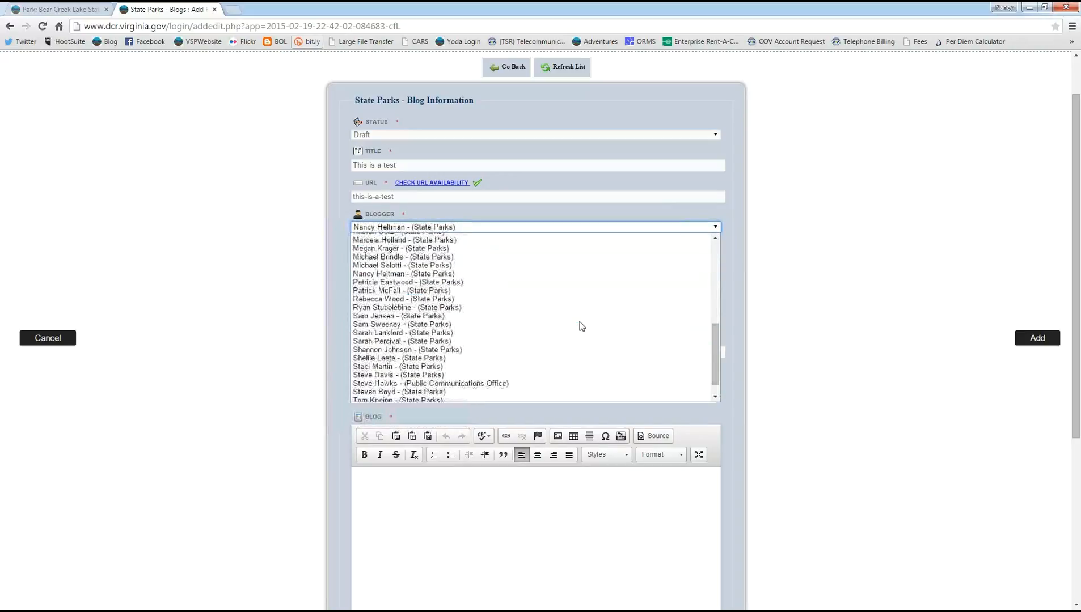
pyautogui.scroll(4, 572, 283)
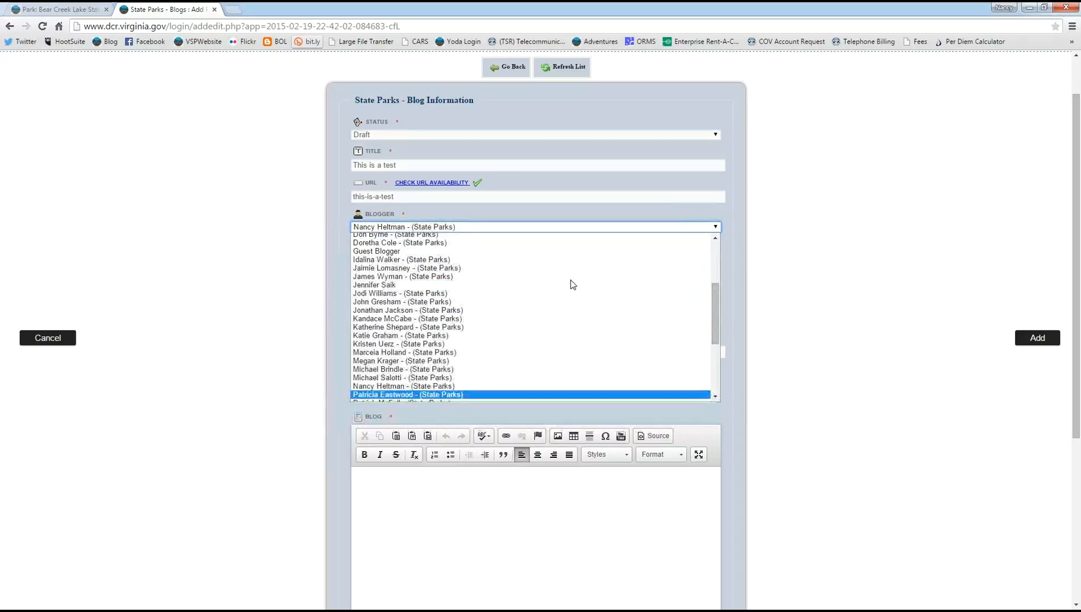
pyautogui.click(403, 254)
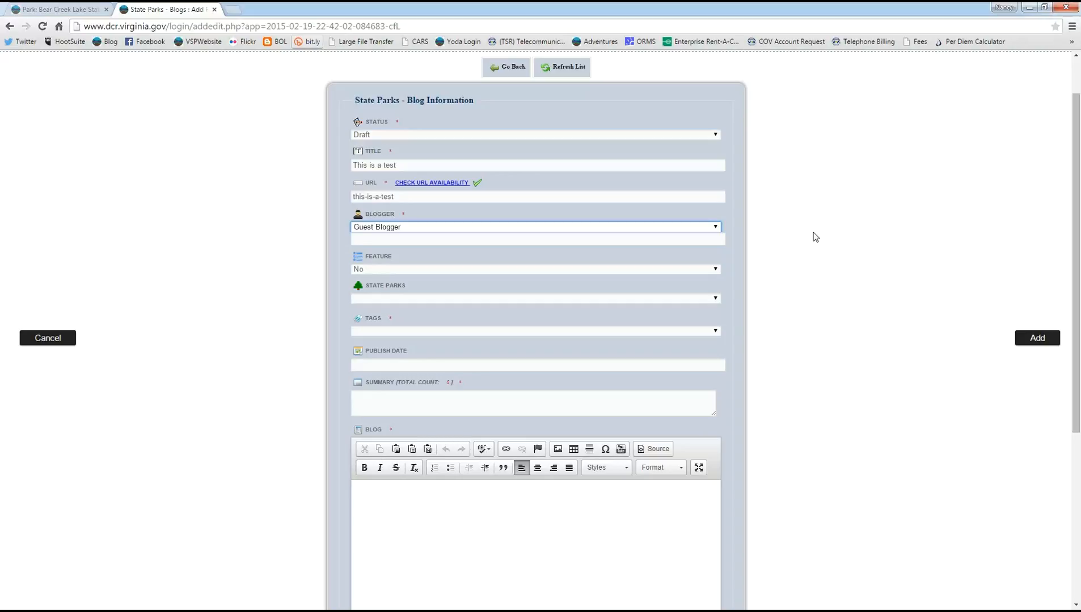
# Step: Set the Blogger field back to the State Parks staff member it had by default
pyautogui.click(712, 225)
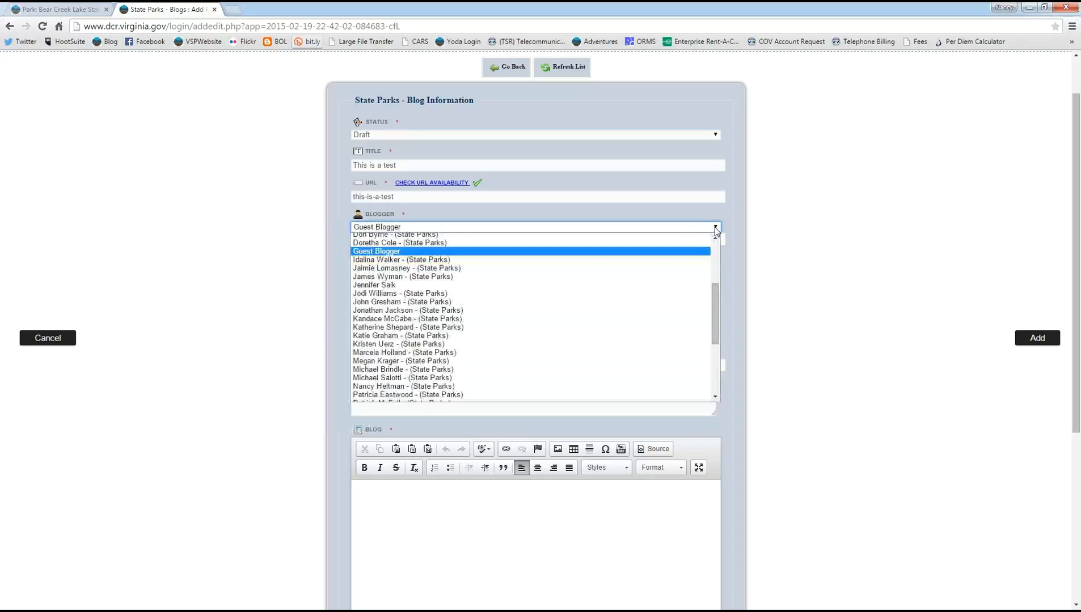
pyautogui.scroll(-2, 678, 309)
pyautogui.scroll(-4, 570, 363)
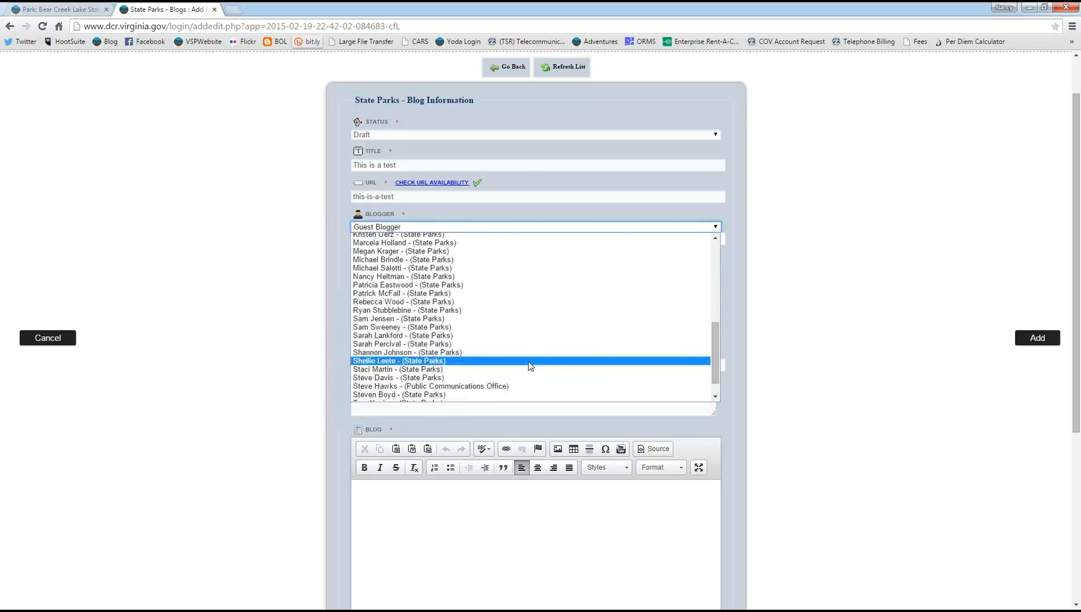
pyautogui.click(419, 277)
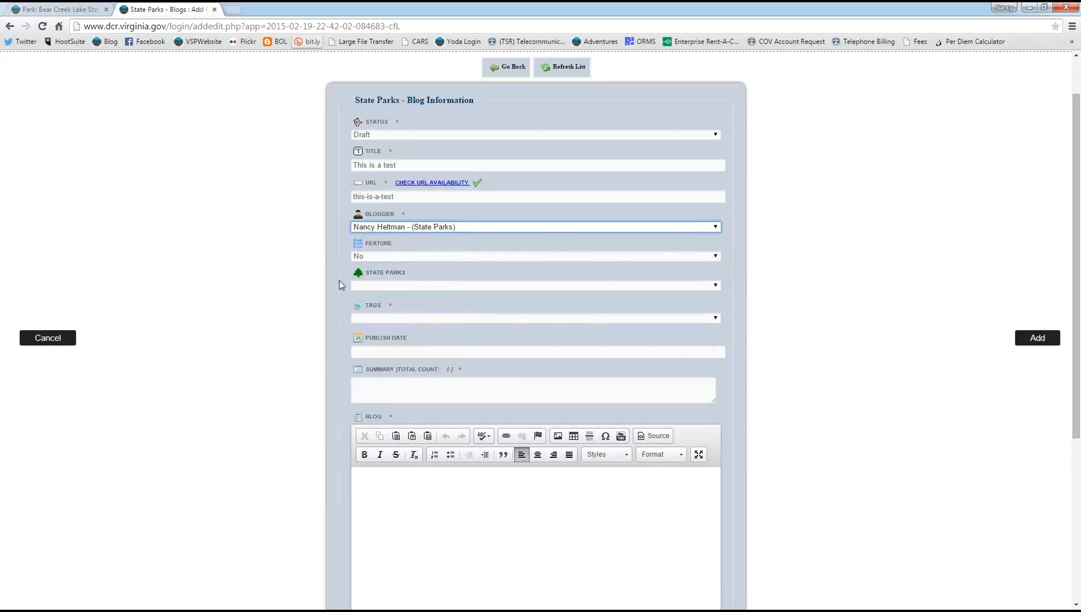
# Step: Set the draft's Feature field to Yes and enter 5 as the Total Feature Days
pyautogui.click(715, 258)
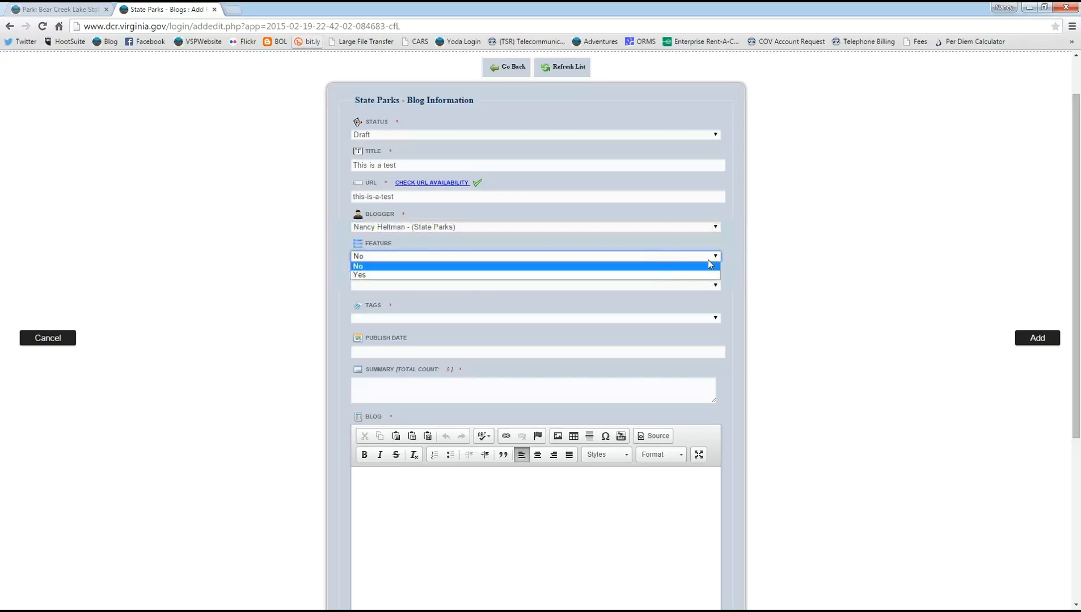
pyautogui.click(647, 286)
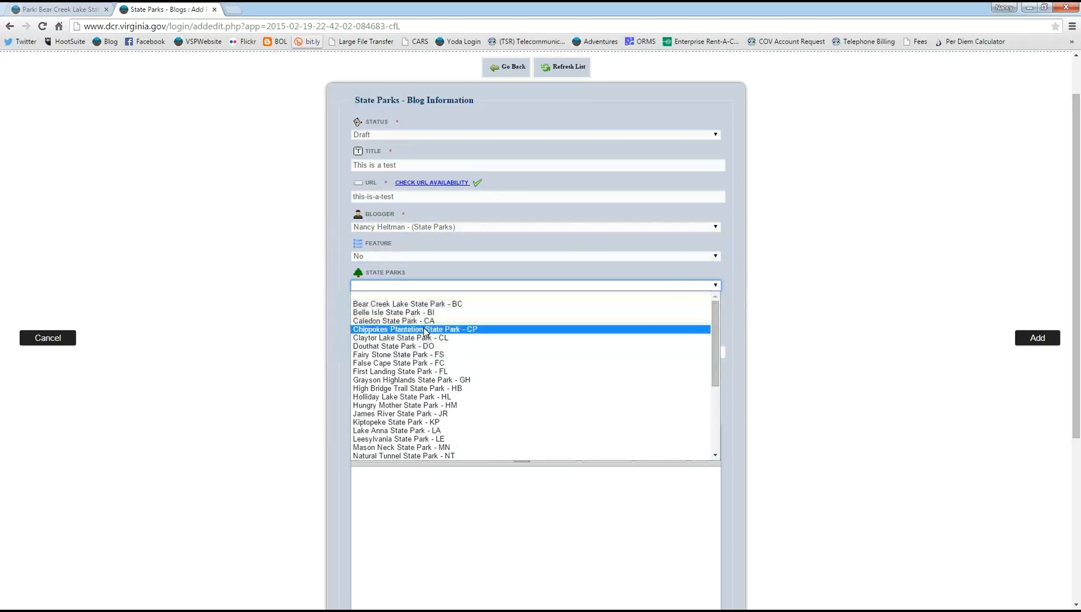
pyautogui.click(390, 259)
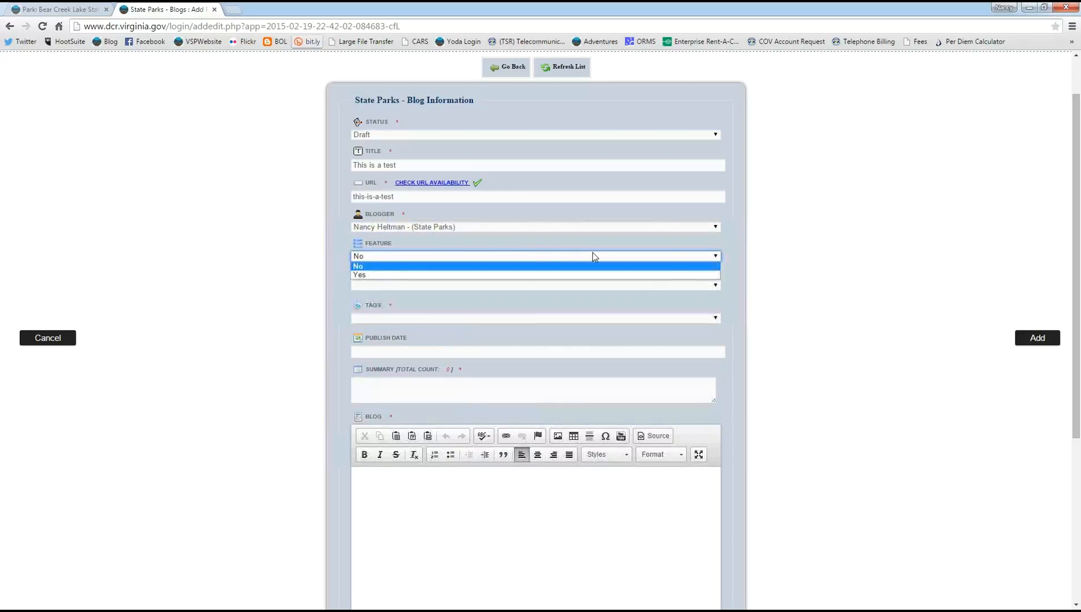
pyautogui.click(471, 274)
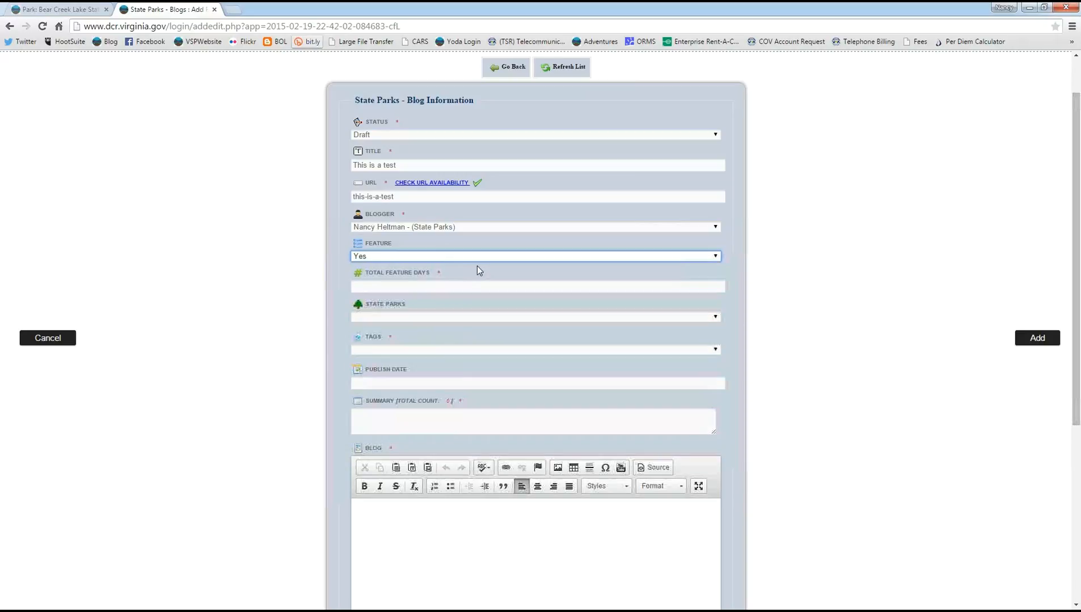
pyautogui.click(713, 258)
pyautogui.click(421, 287)
pyautogui.click(420, 287)
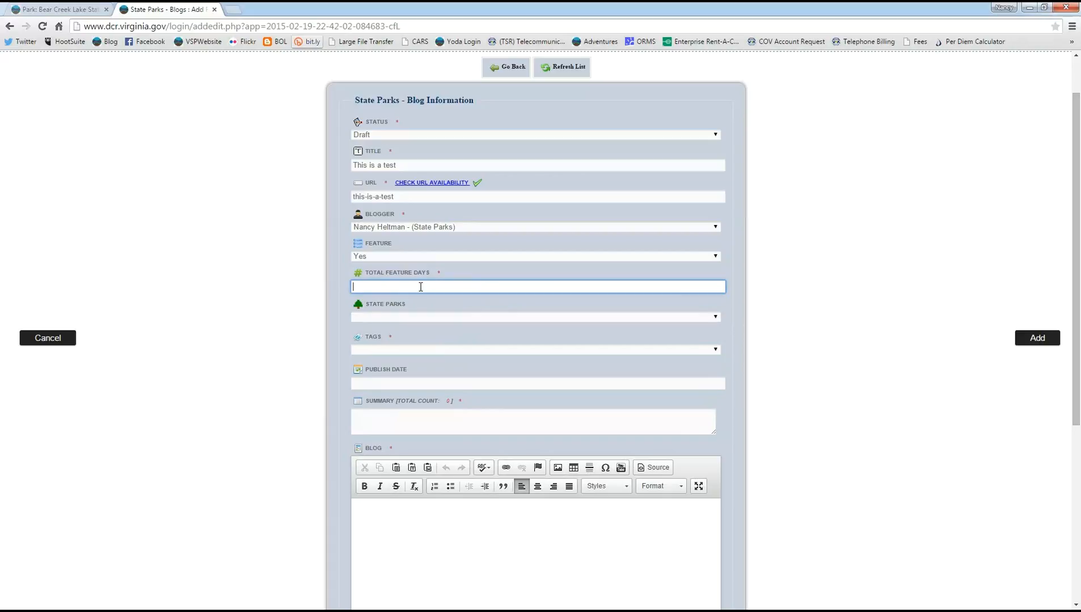
pyautogui.write('5')
pyautogui.click(883, 270)
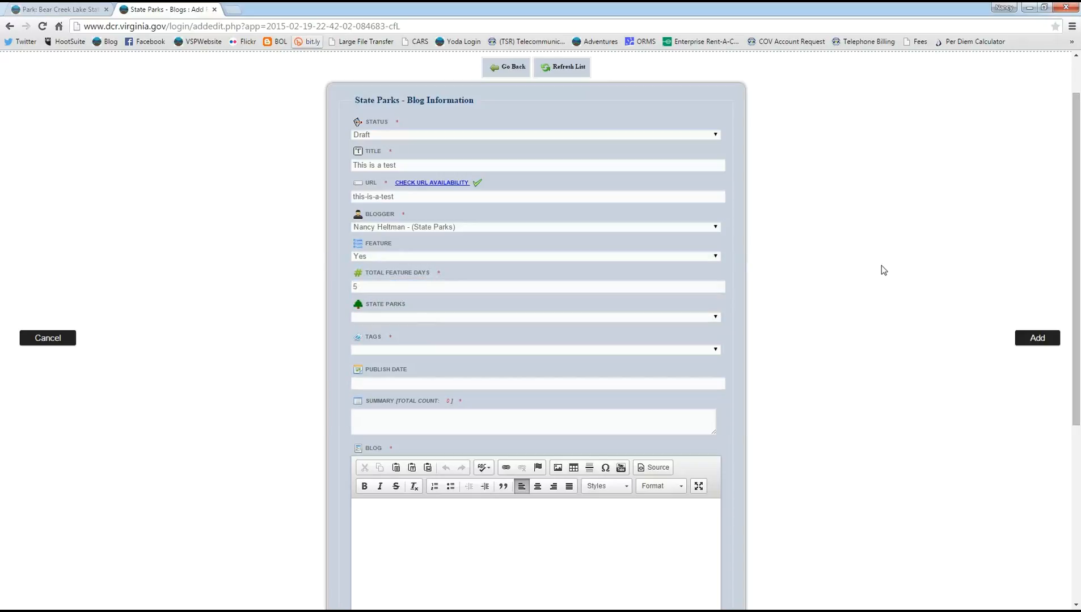
# Step: Look through the available state parks and assign Douthat State Park - DO to the draft
pyautogui.scroll(-1, 876, 266)
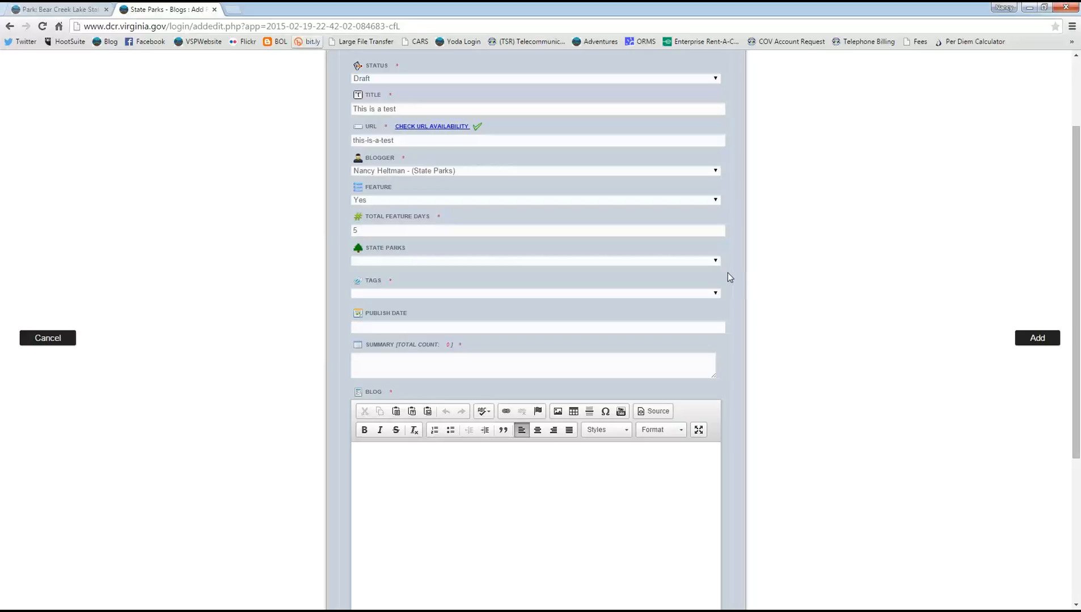
pyautogui.click(716, 261)
pyautogui.scroll(-3, 641, 429)
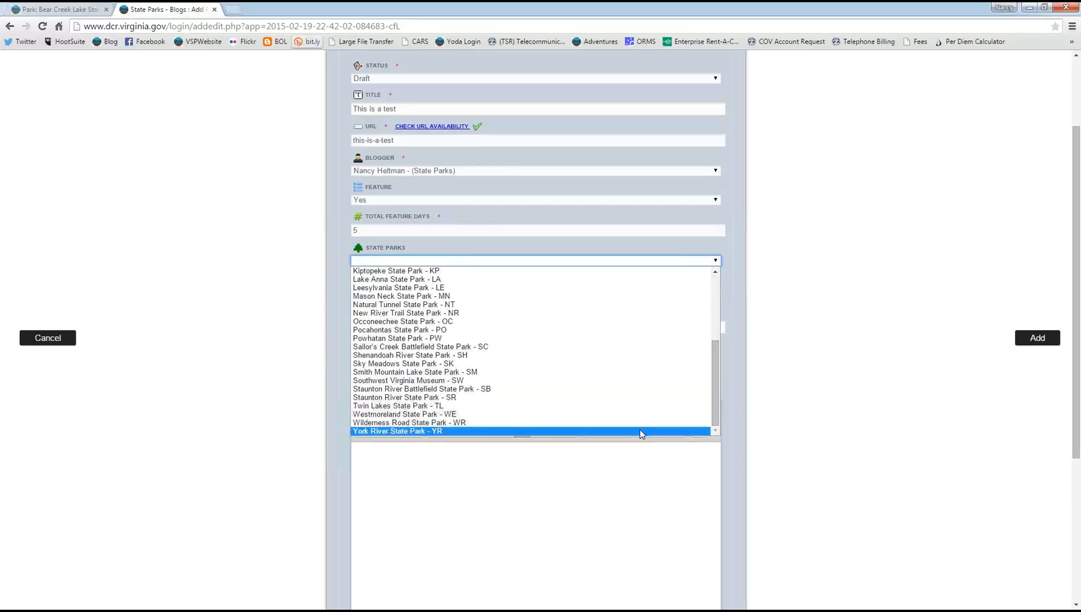
pyautogui.scroll(3, 640, 423)
pyautogui.click(823, 223)
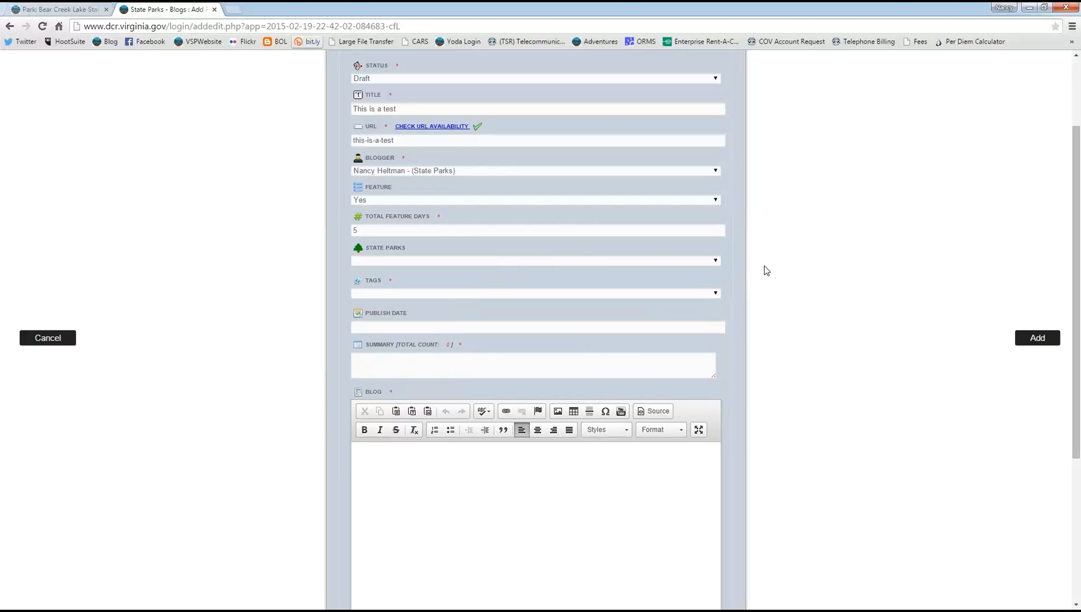
pyautogui.click(716, 261)
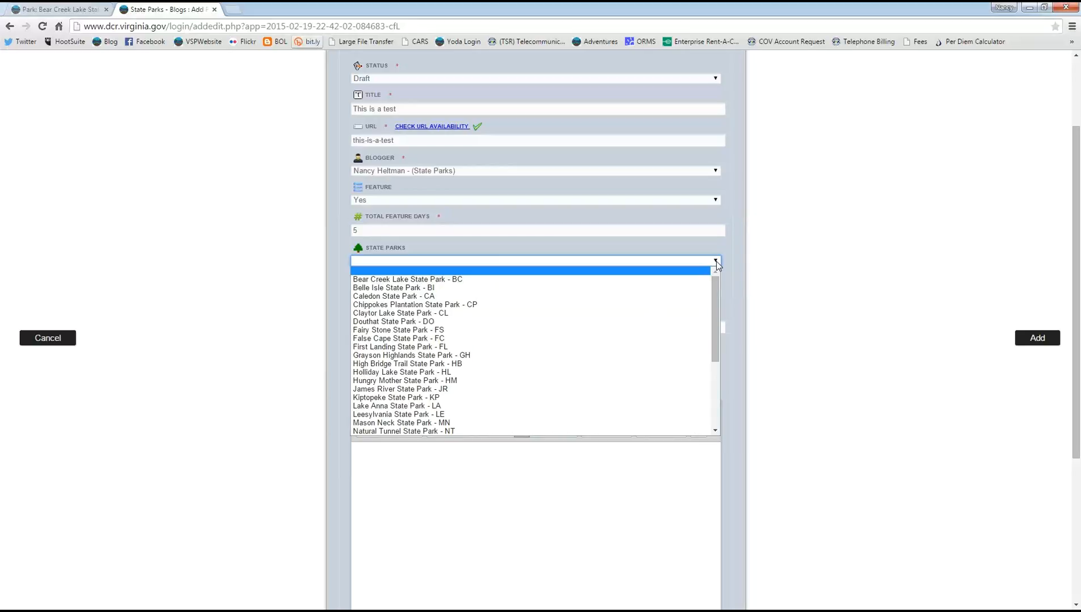
pyautogui.click(519, 324)
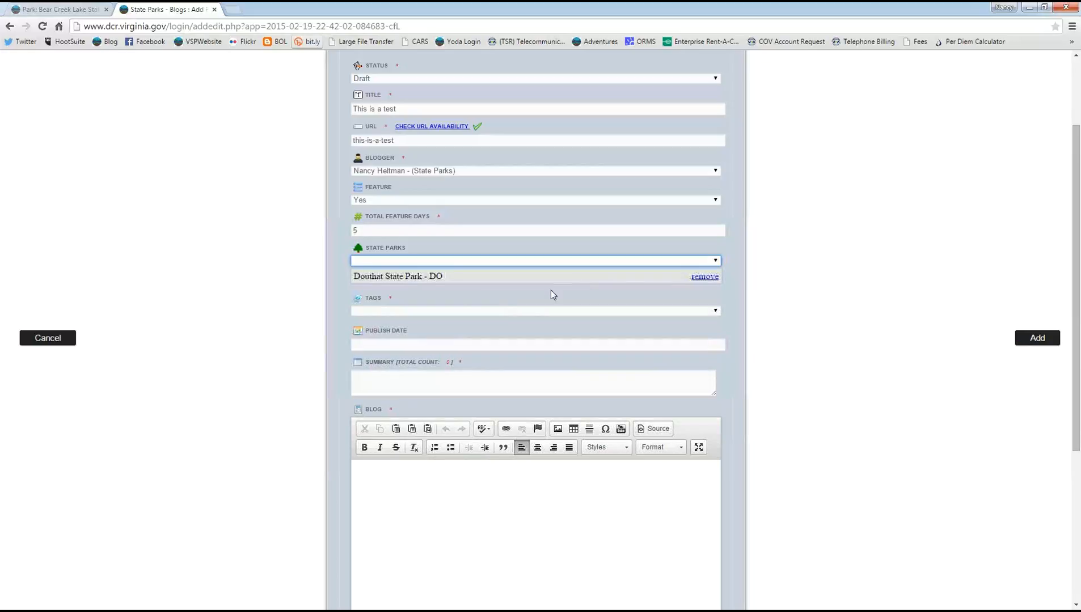
# Step: Add Belle Isle State Park - BI as a second park, and remove it from the draft again
pyautogui.click(717, 262)
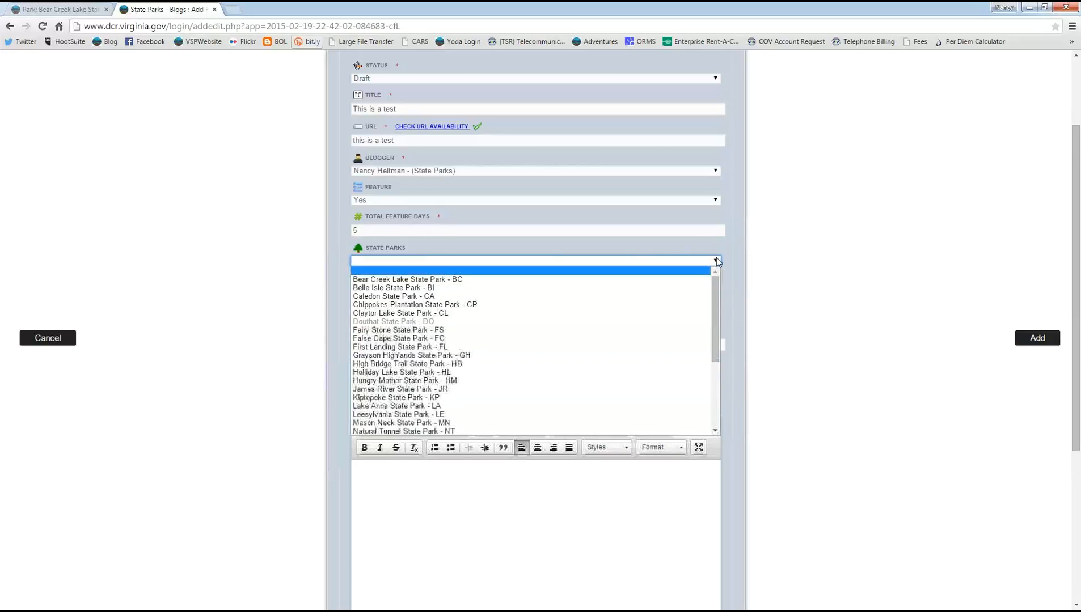
pyautogui.click(445, 290)
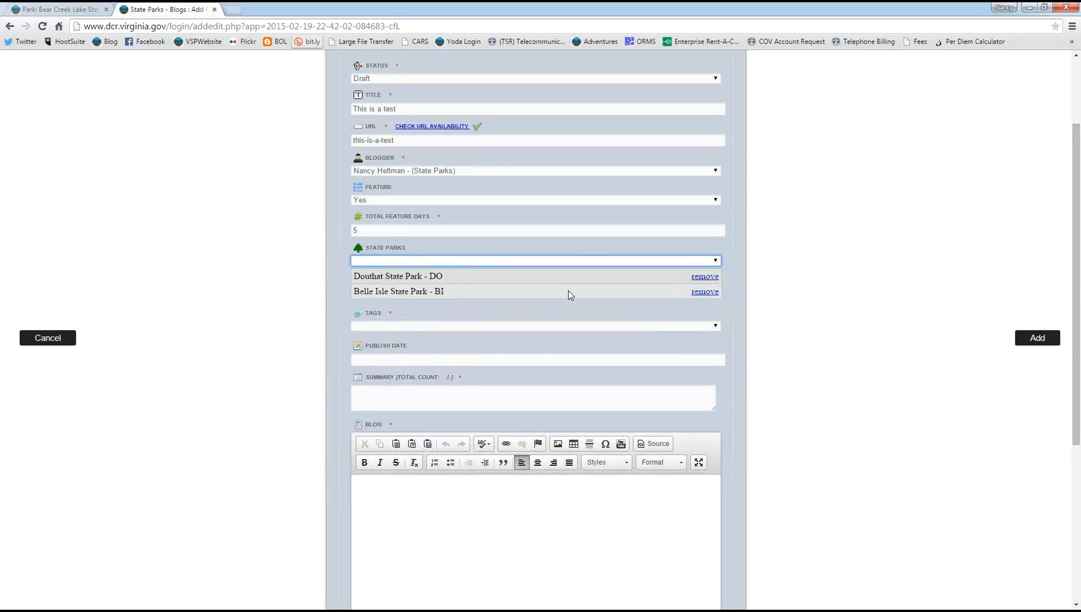
pyautogui.click(705, 293)
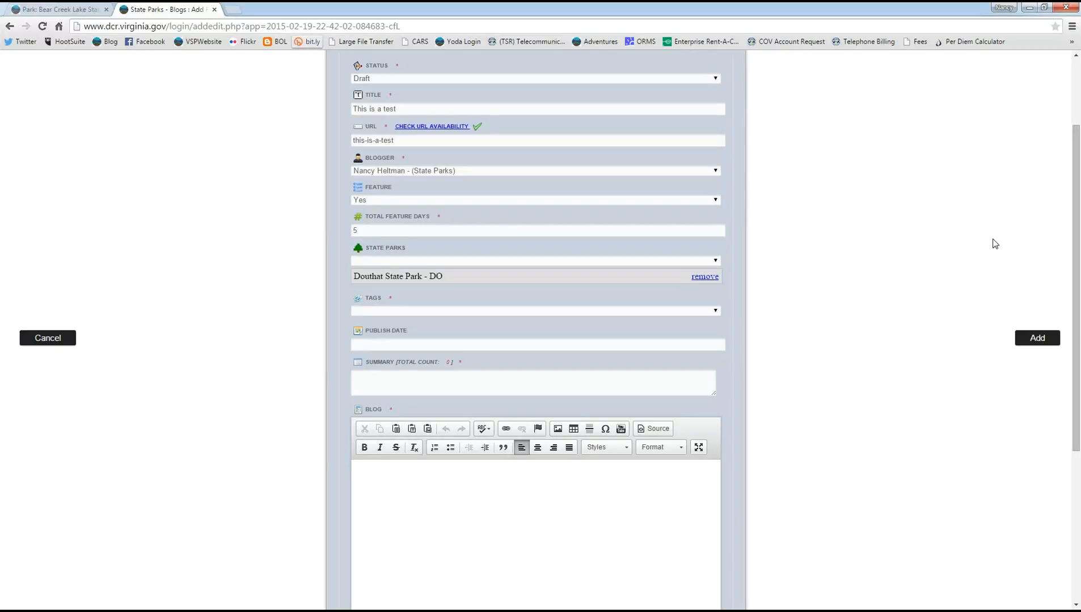
# Step: Examine the full range of tags offered for the blog record, from animals to Winter Activities, without choosing one
pyautogui.click(514, 318)
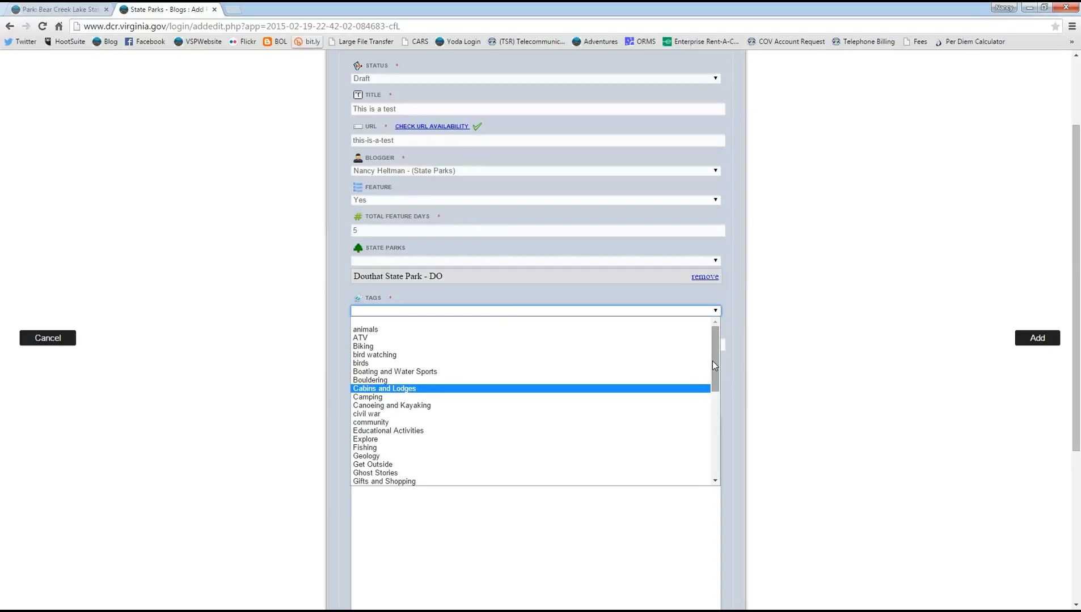
pyautogui.moveTo(713, 363); pyautogui.dragTo(714, 372)
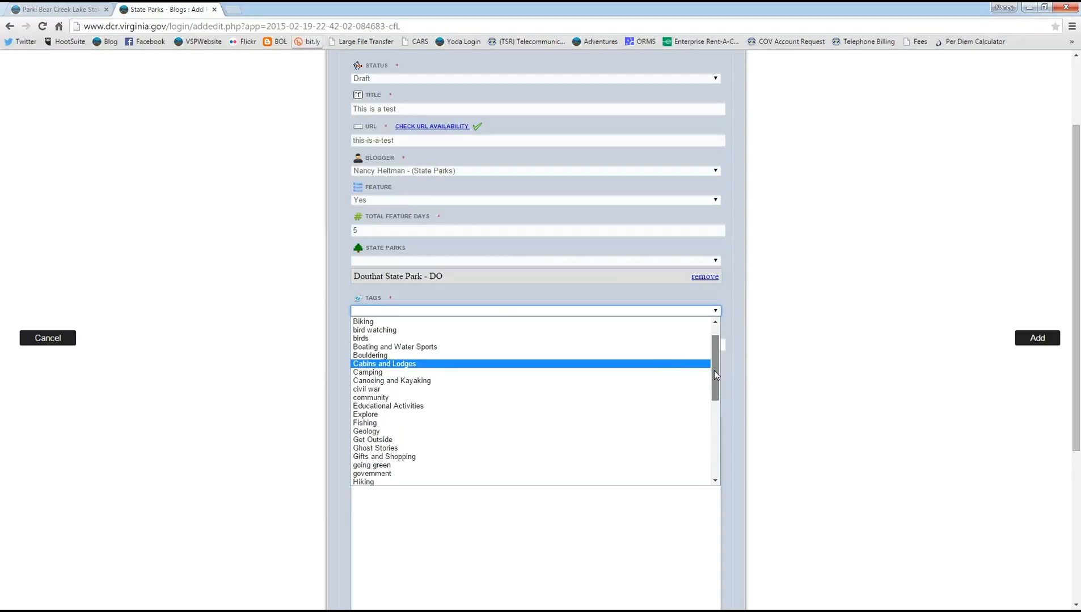
pyautogui.moveTo(713, 371); pyautogui.dragTo(714, 381)
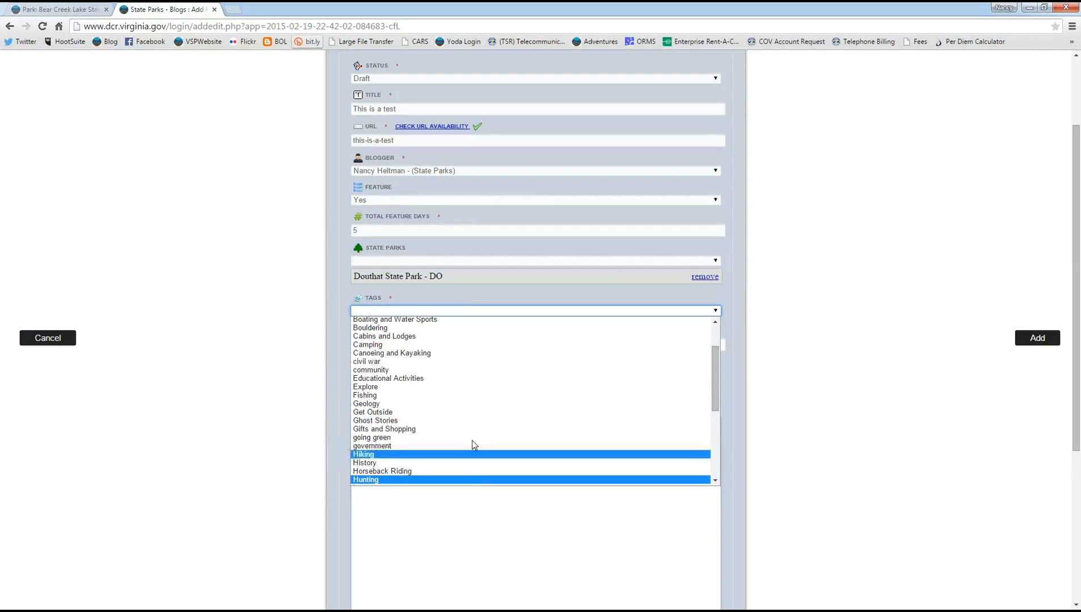
pyautogui.scroll(2, 591, 378)
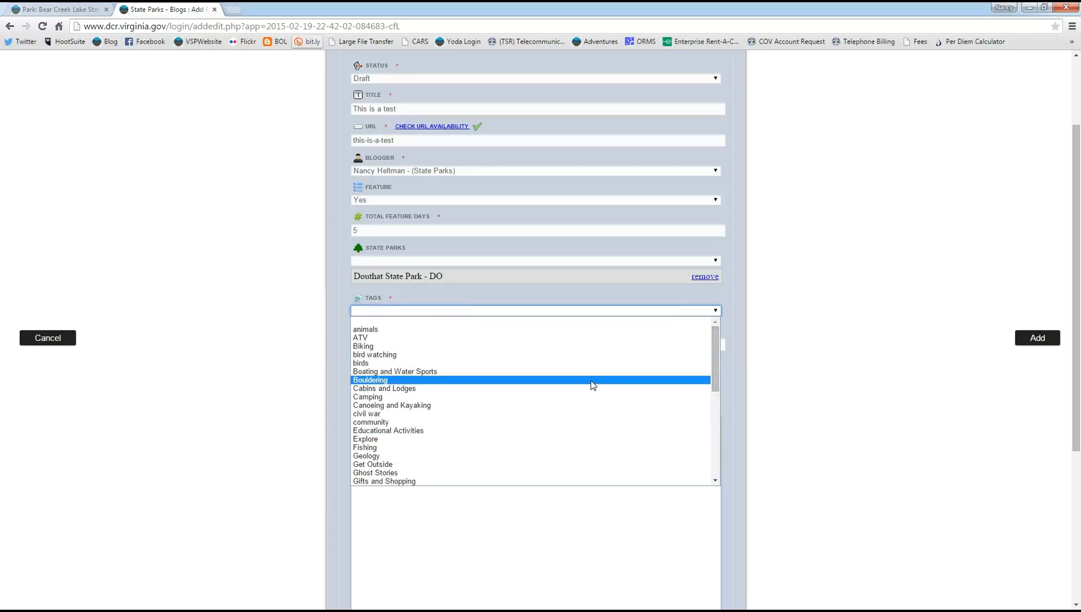
pyautogui.scroll(-4, 528, 410)
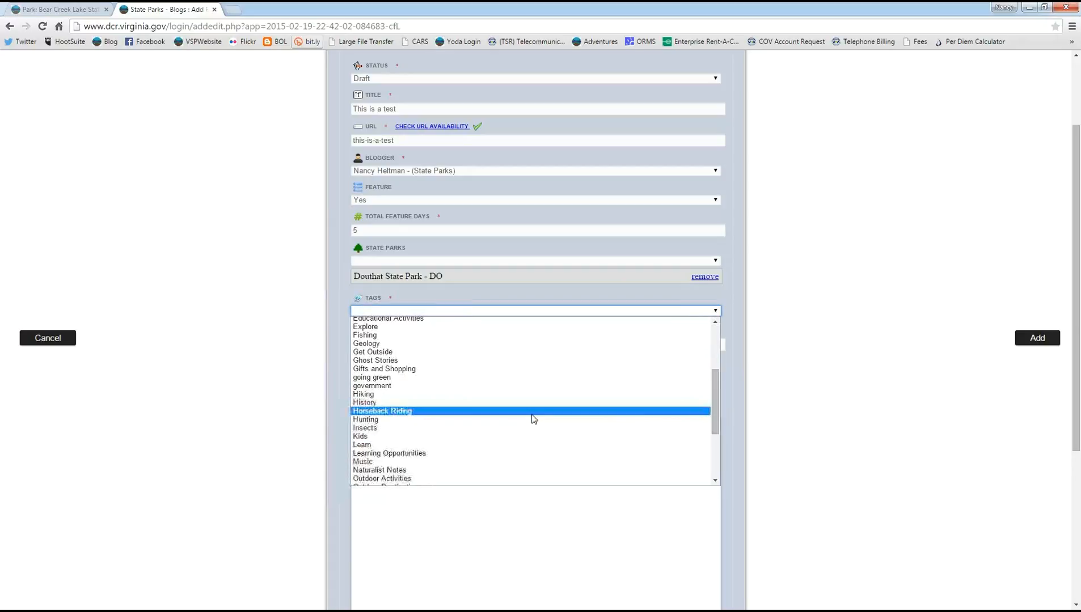
pyautogui.scroll(-4, 534, 462)
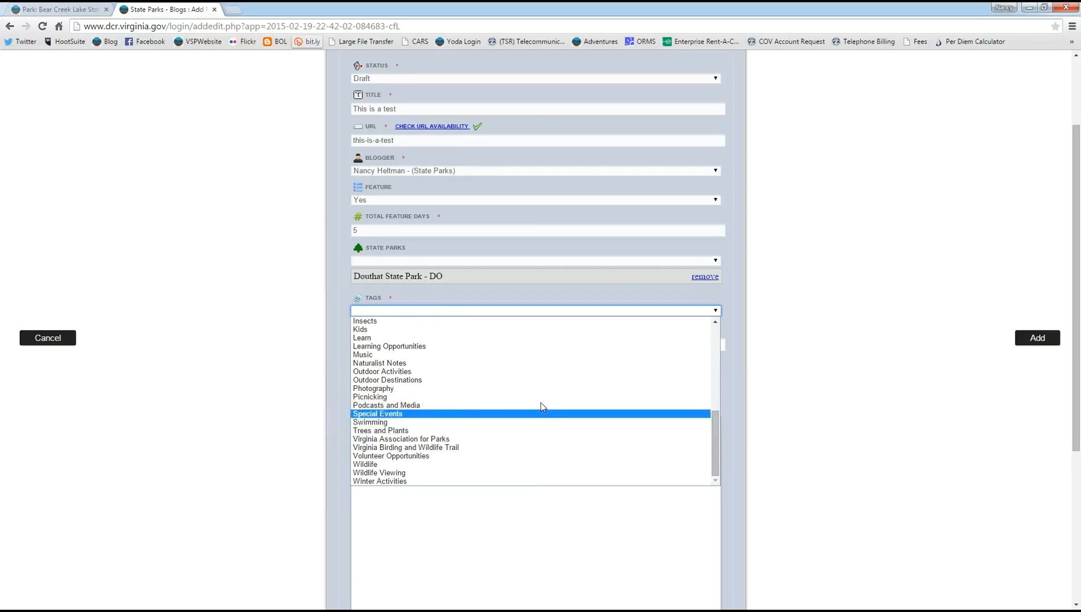
pyautogui.scroll(4, 542, 374)
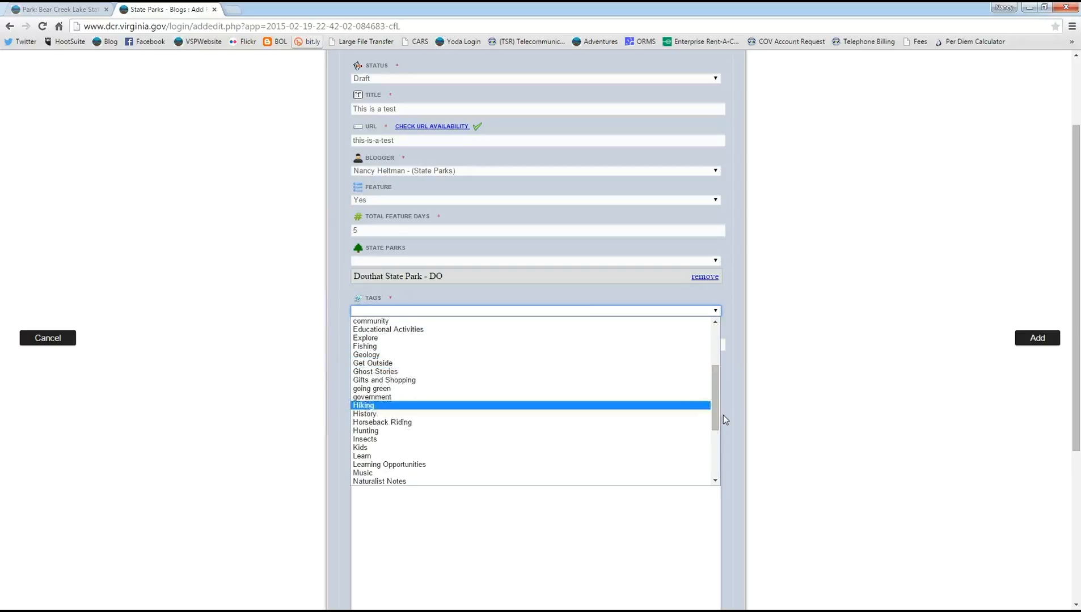
pyautogui.scroll(3, 713, 413)
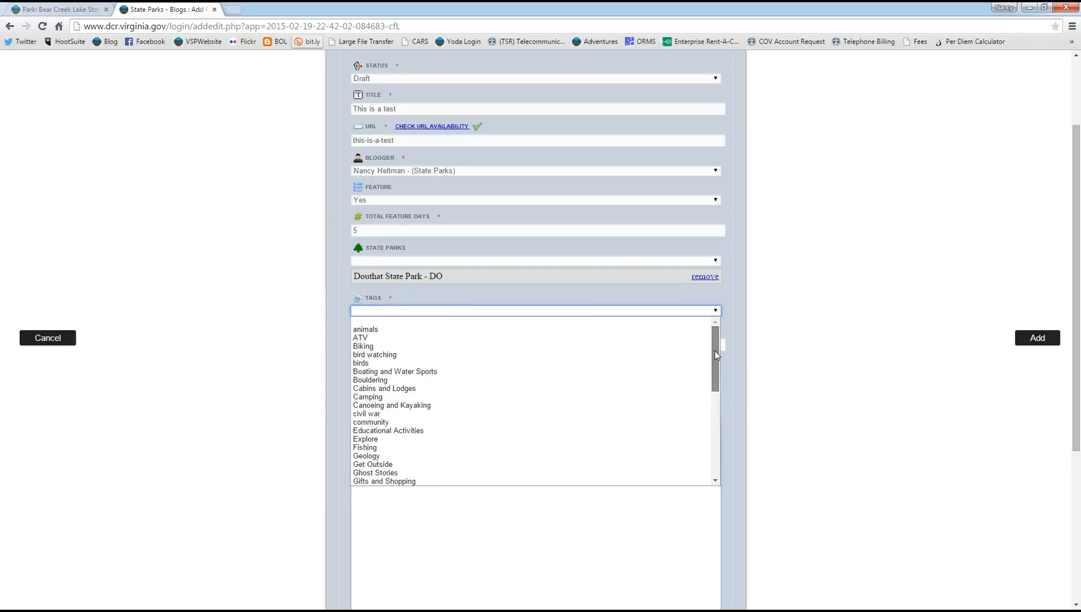
pyautogui.moveTo(716, 393); pyautogui.dragTo(713, 485)
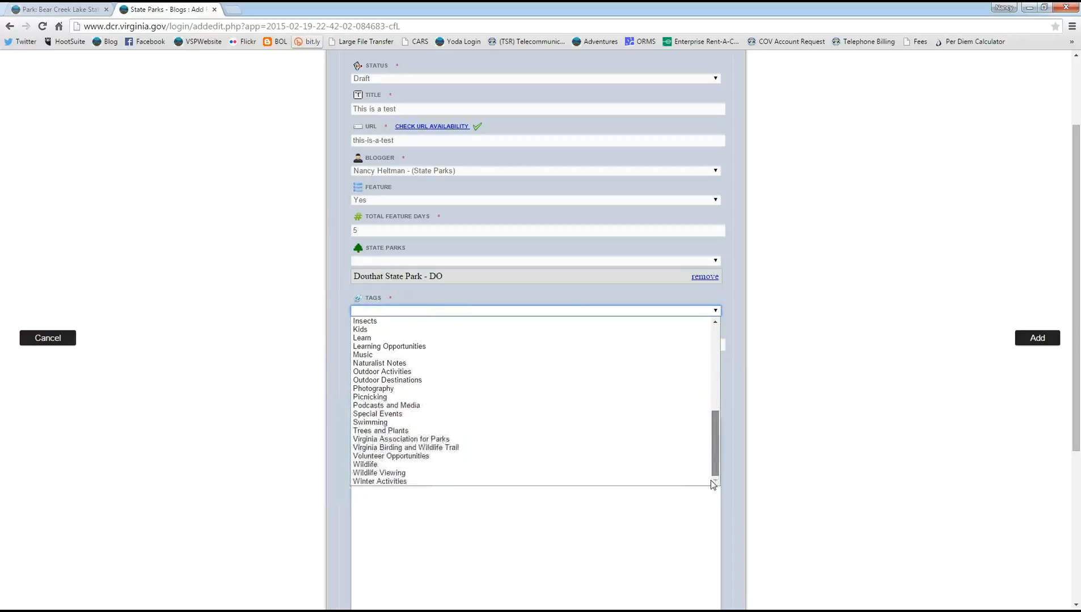
pyautogui.moveTo(708, 416); pyautogui.dragTo(716, 354)
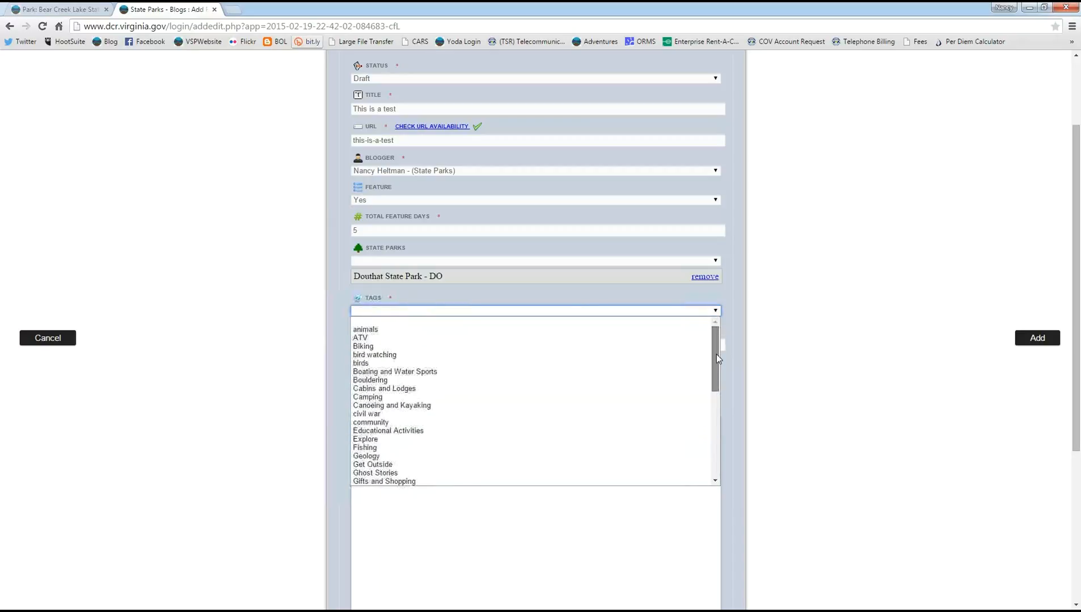
# Step: View the date and time options for the Publish Date, and close the calendar without choosing a date
pyautogui.scroll(-3, 861, 483)
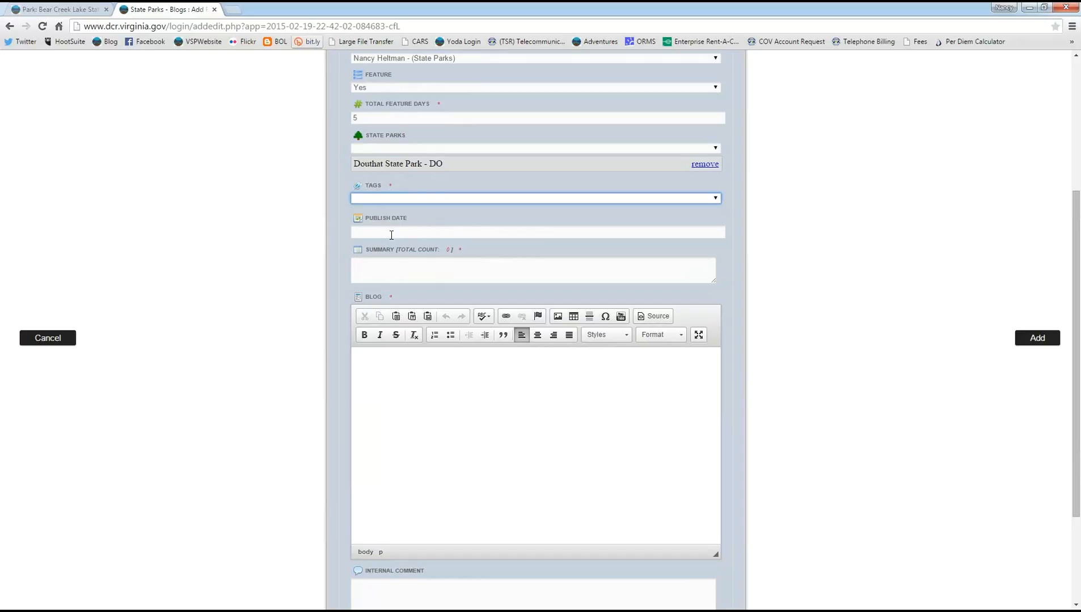
pyautogui.click(391, 233)
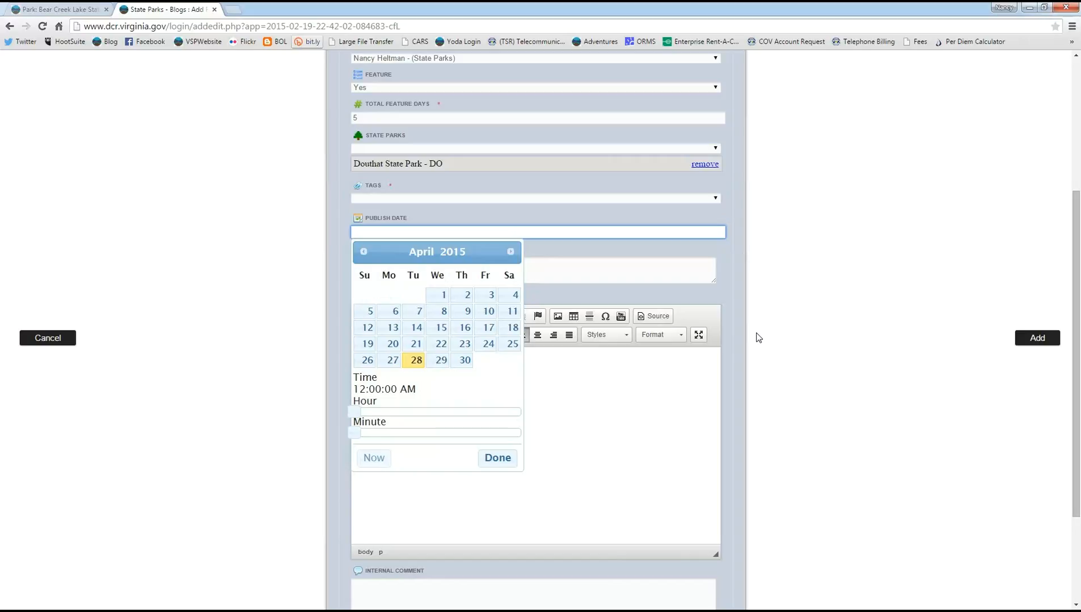
pyautogui.click(828, 288)
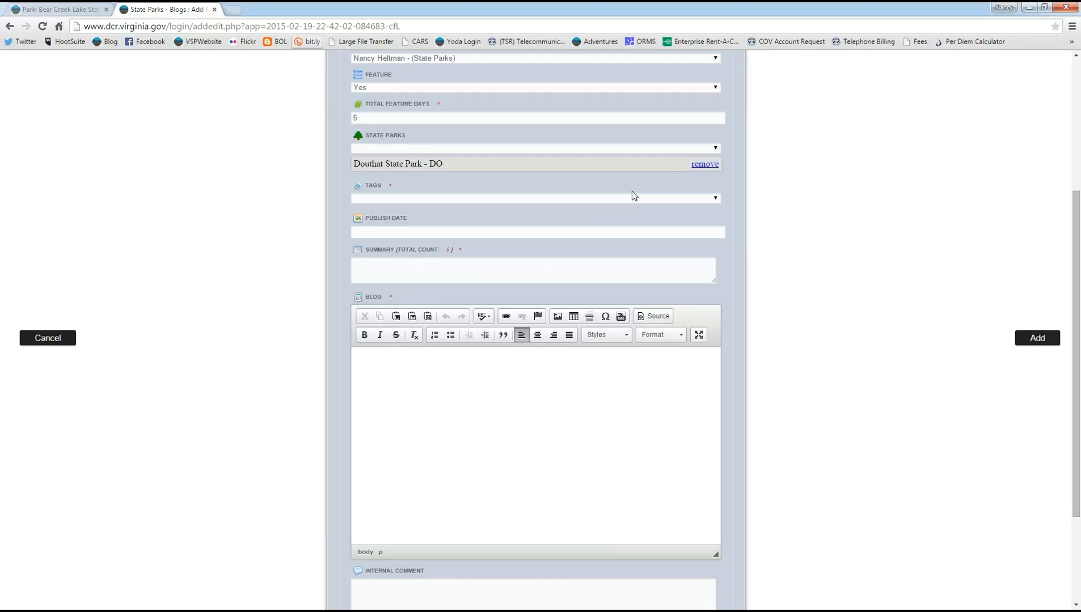
# Step: Review the fields above the Summary and enter "test test test" as the draft's summary
pyautogui.scroll(3, 727, 204)
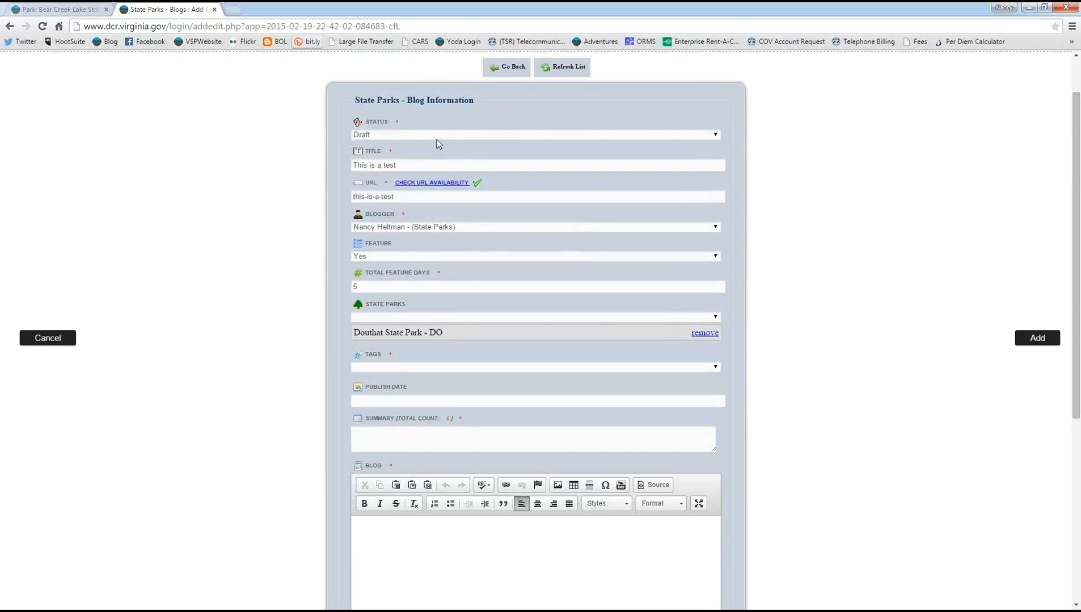
pyautogui.scroll(-1, 496, 286)
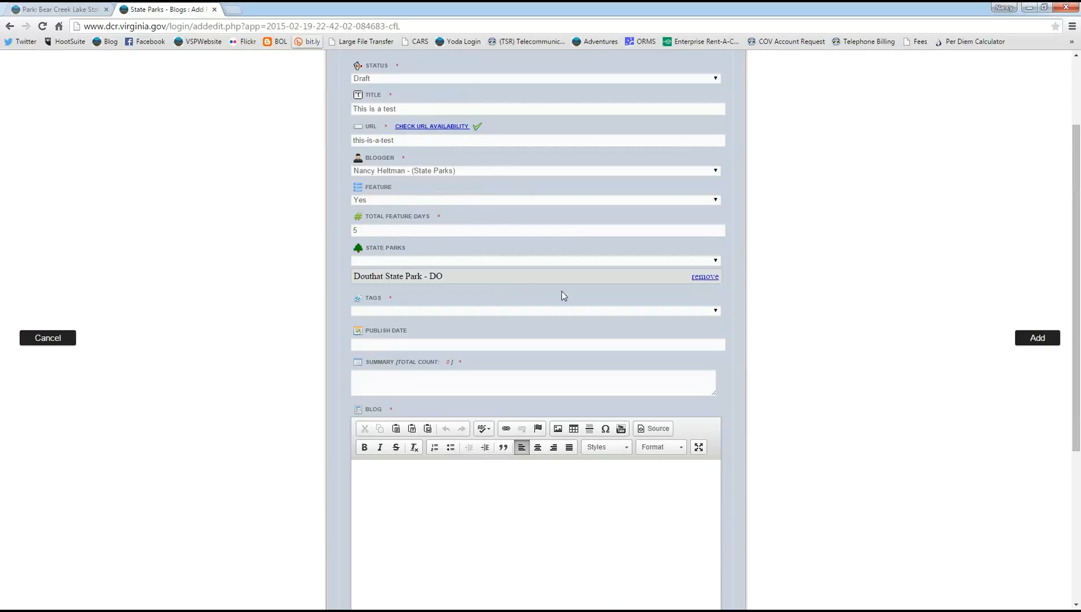
pyautogui.scroll(-1, 561, 292)
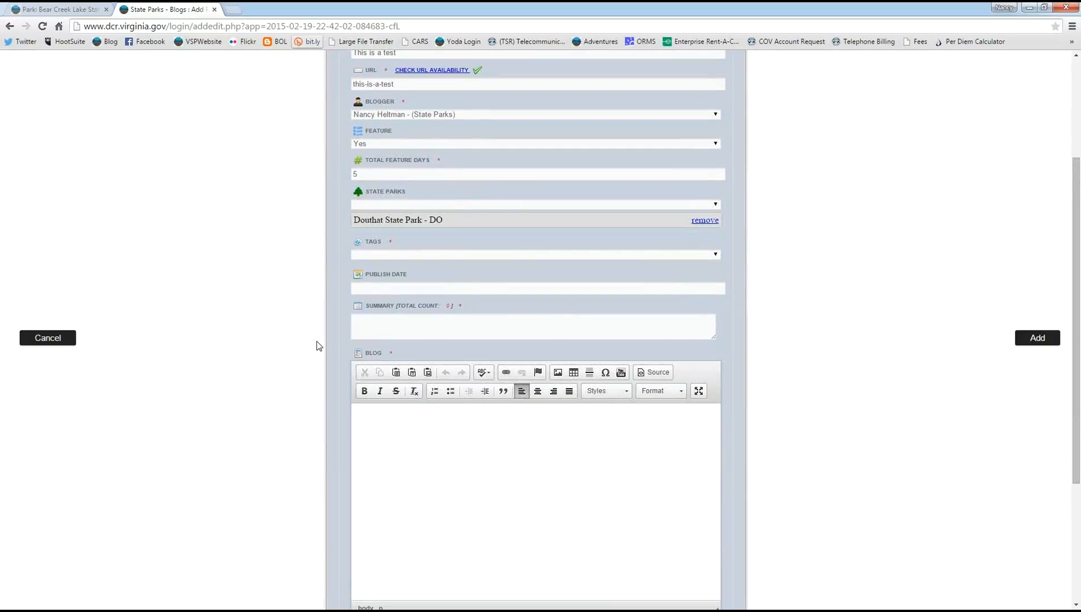
pyautogui.click(388, 324)
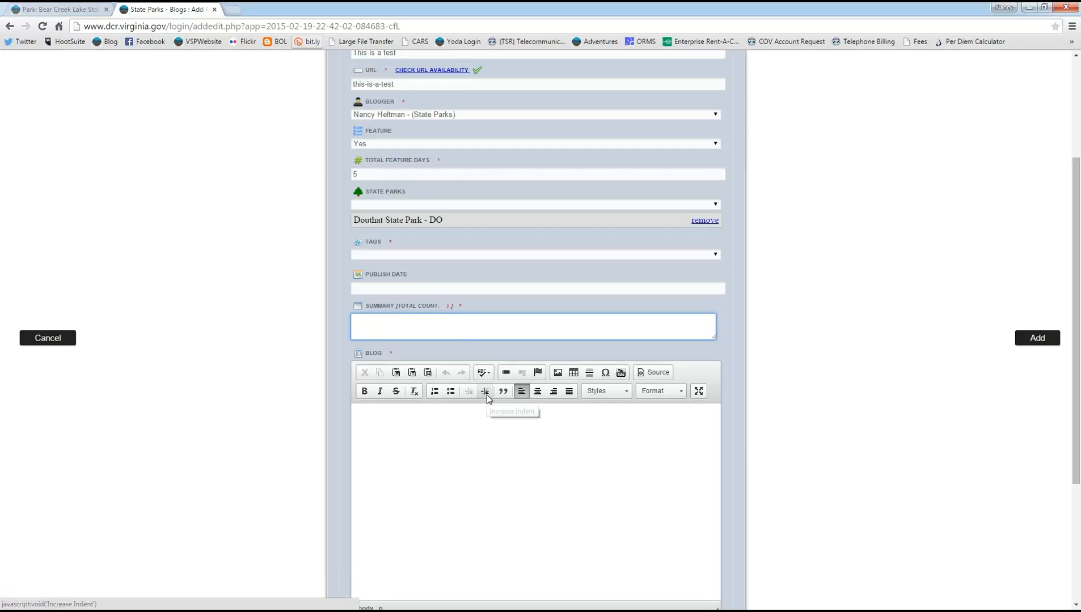
pyautogui.write('test test test')
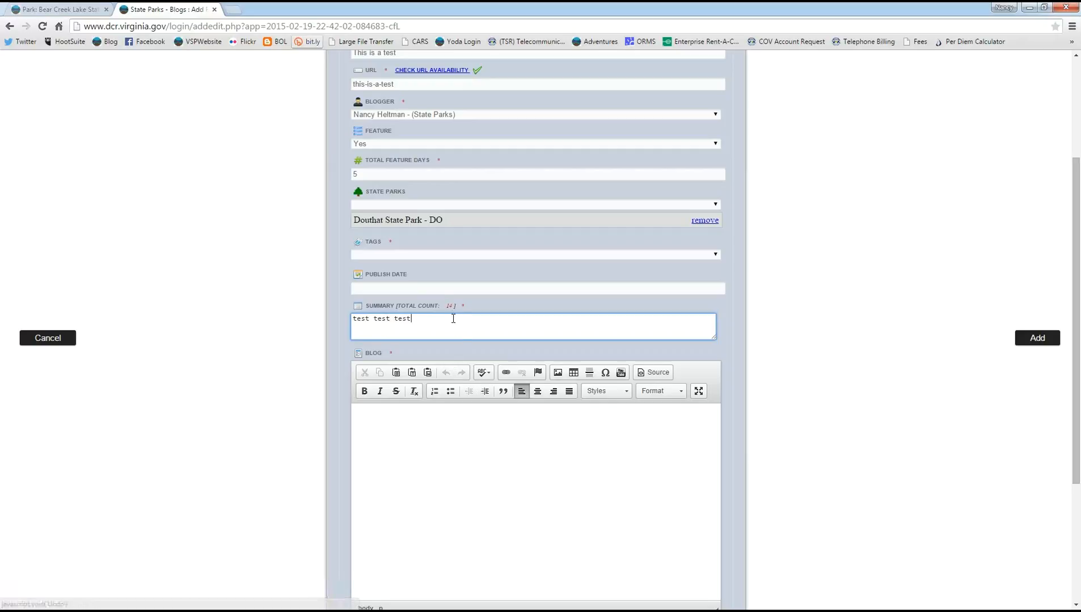
# Step: Enlarge the browser page zoom by two levels to make the Summary and Blog fields easier to read
pyautogui.click(1069, 27)
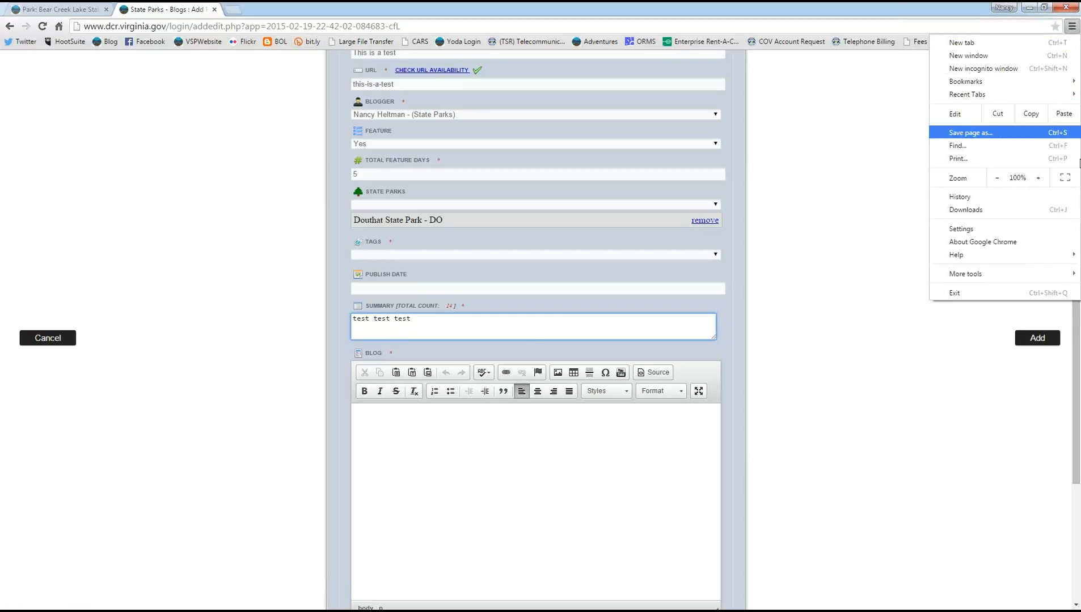
pyautogui.click(1039, 179)
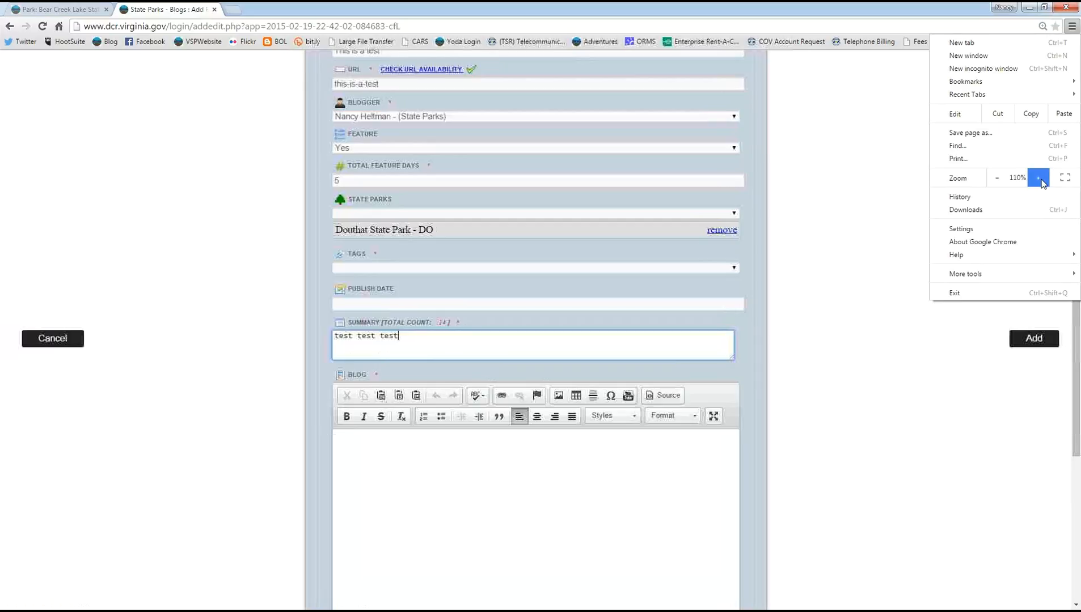
pyautogui.click(1041, 181)
pyautogui.scroll(-1, 564, 326)
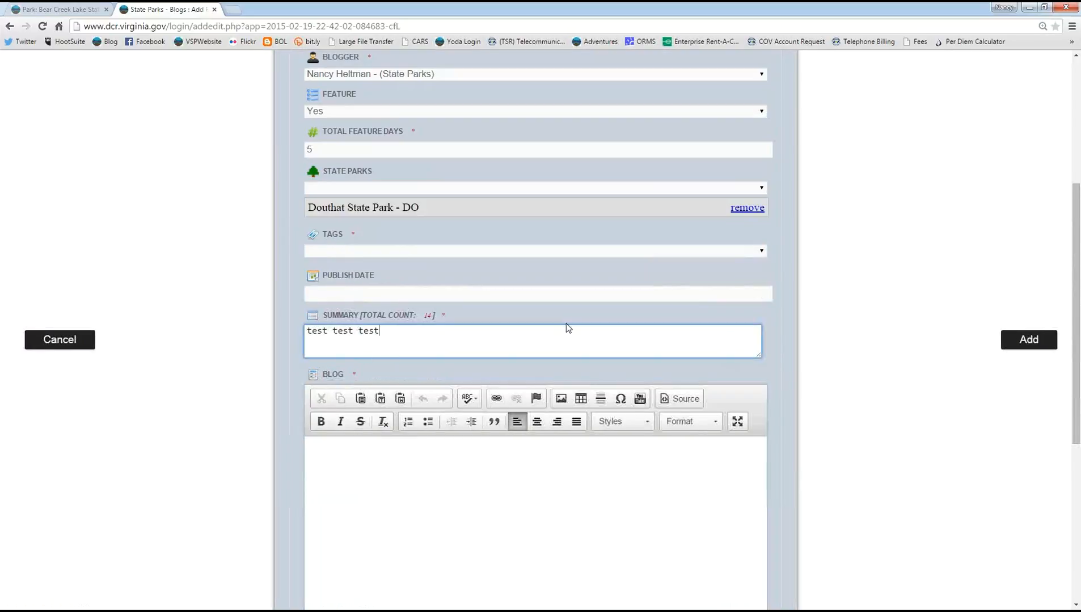
# Step: Close the empty plain-text paste dialog and enter "tetst tetstststew etad asd" as the text of the Blog field
pyautogui.scroll(-2, 871, 386)
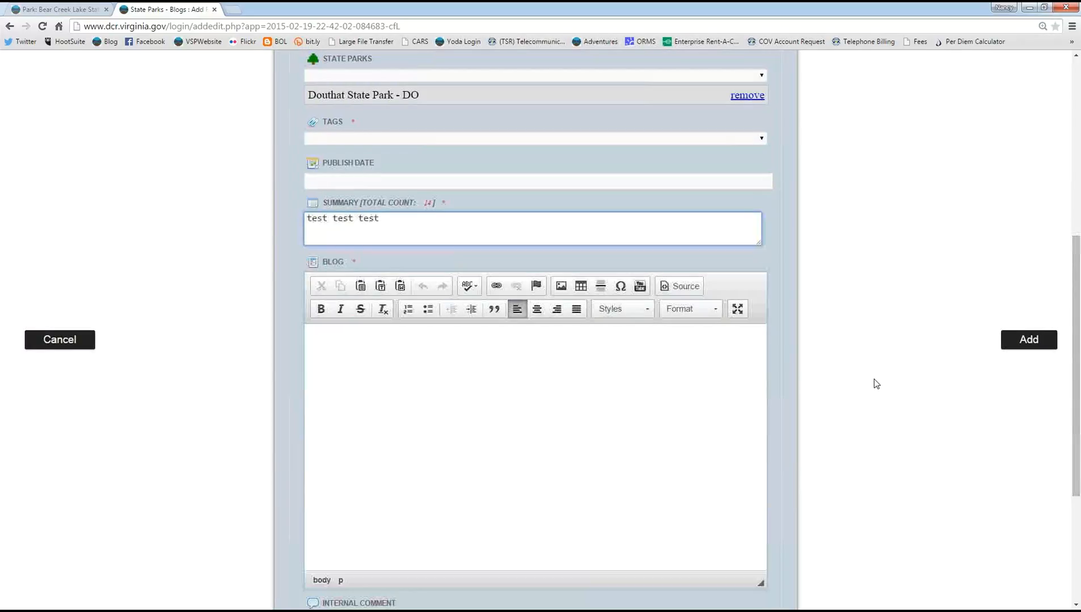
pyautogui.click(324, 342)
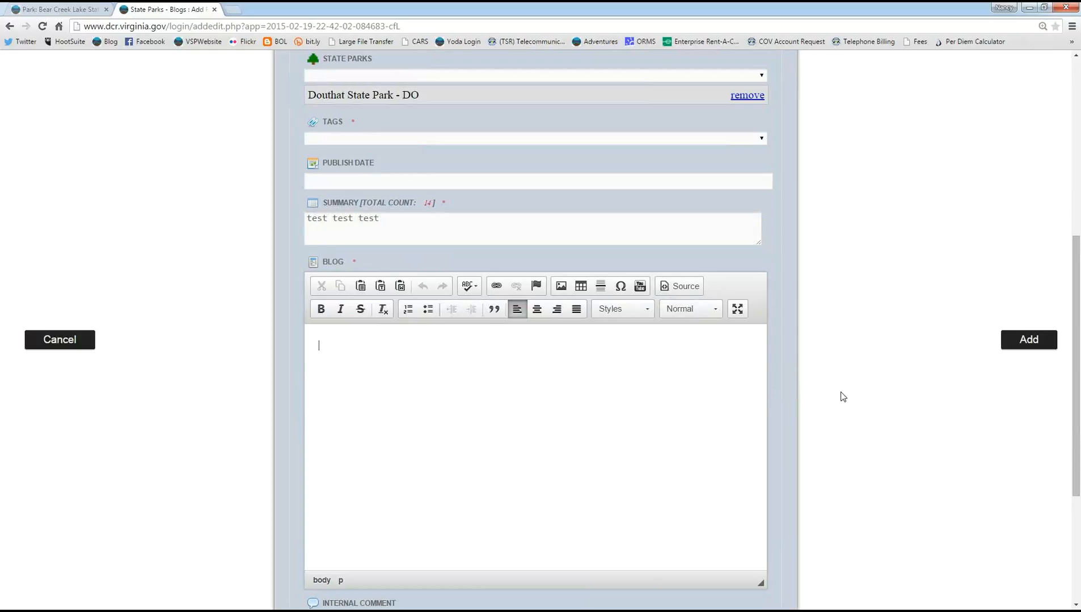
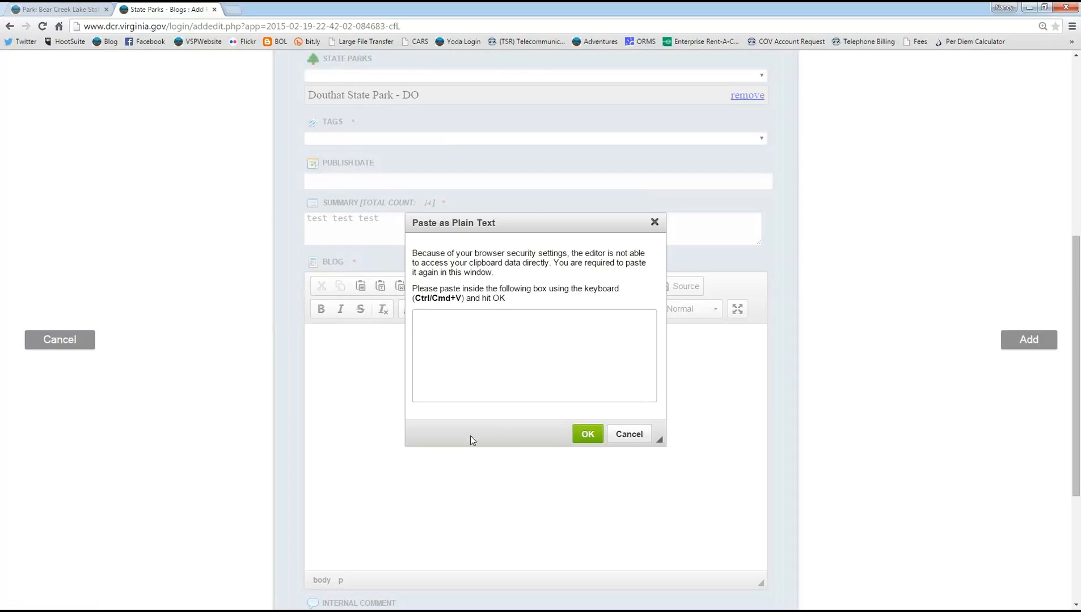
pyautogui.click(586, 439)
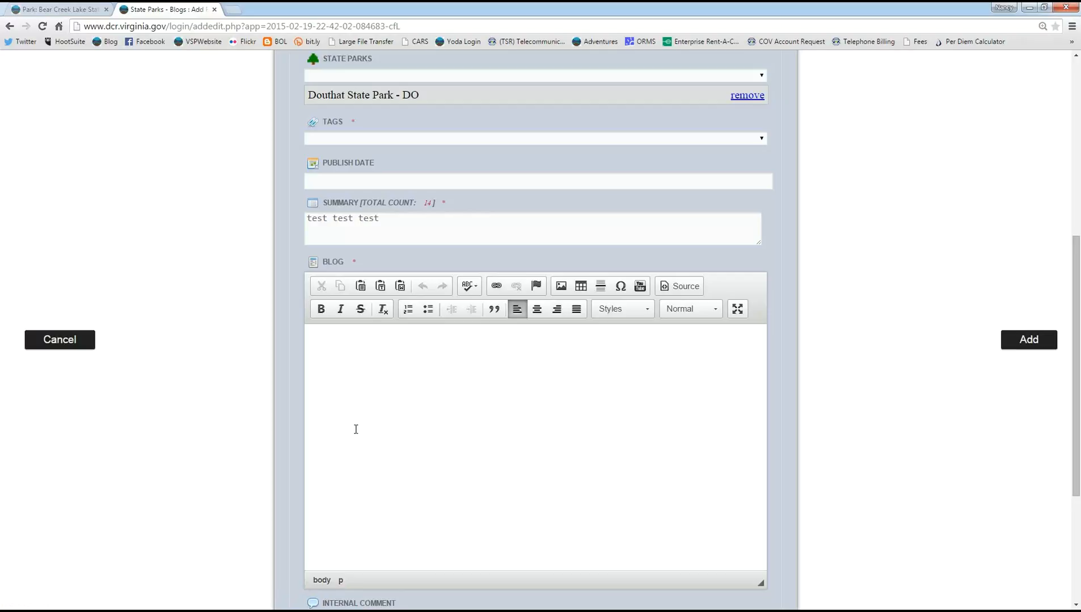
pyautogui.write('tetst tetststew etad asd')
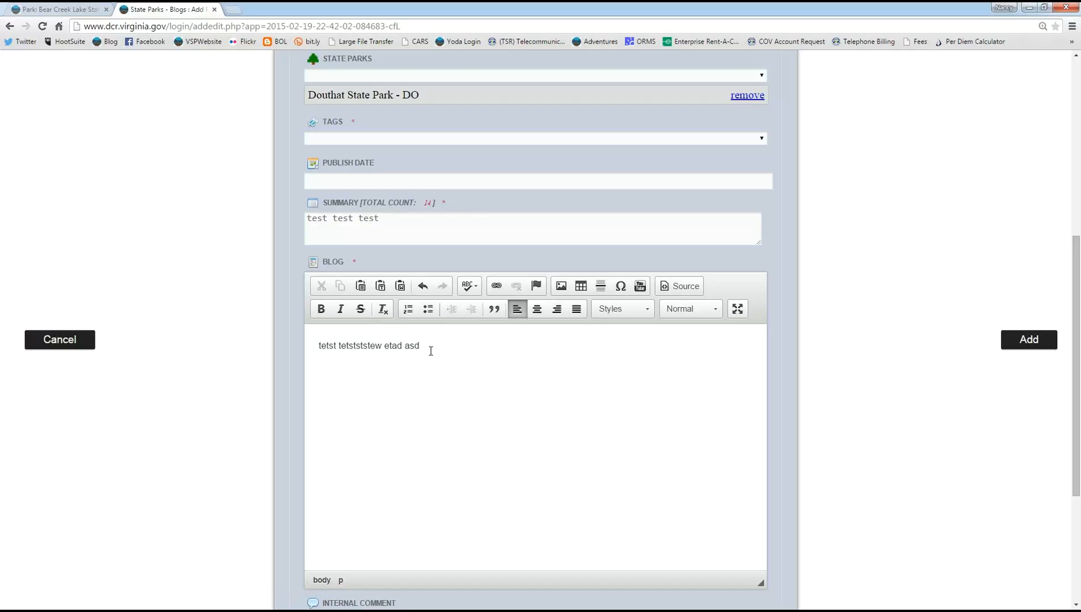
# Step: Cut the whole line of blog text, undo the cut, redo it, and undo it again
pyautogui.moveTo(420, 346); pyautogui.dragTo(318, 345)
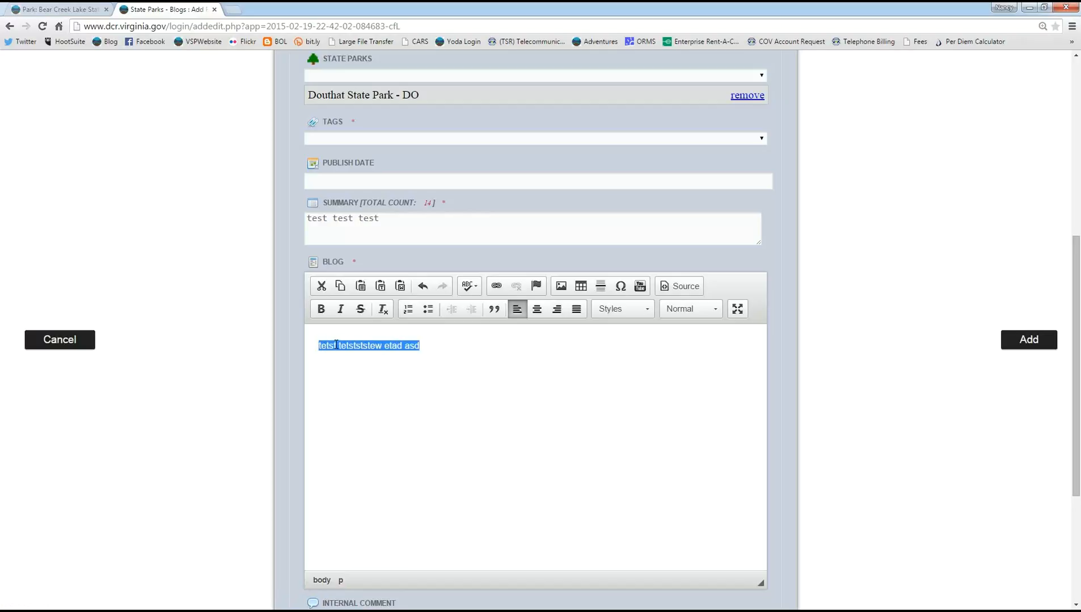
pyautogui.click(321, 287)
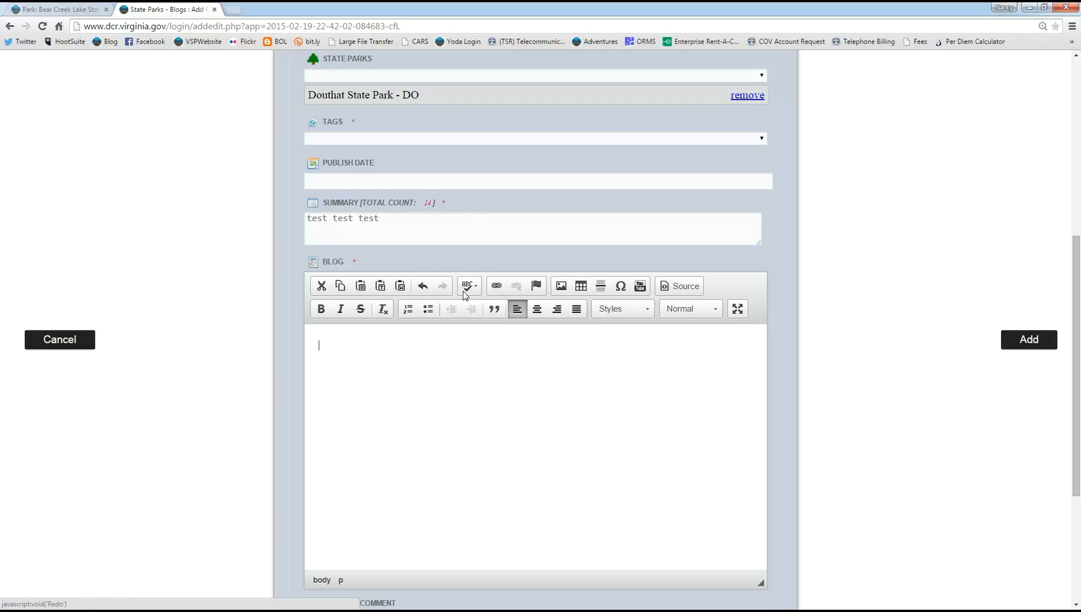
pyautogui.click(423, 288)
pyautogui.click(457, 385)
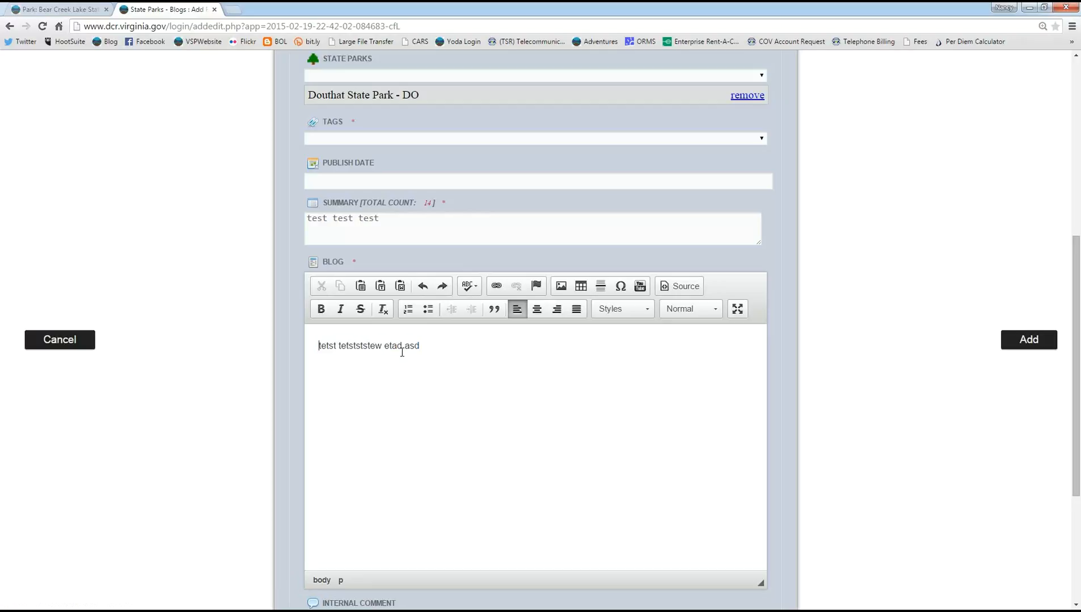
pyautogui.click(443, 288)
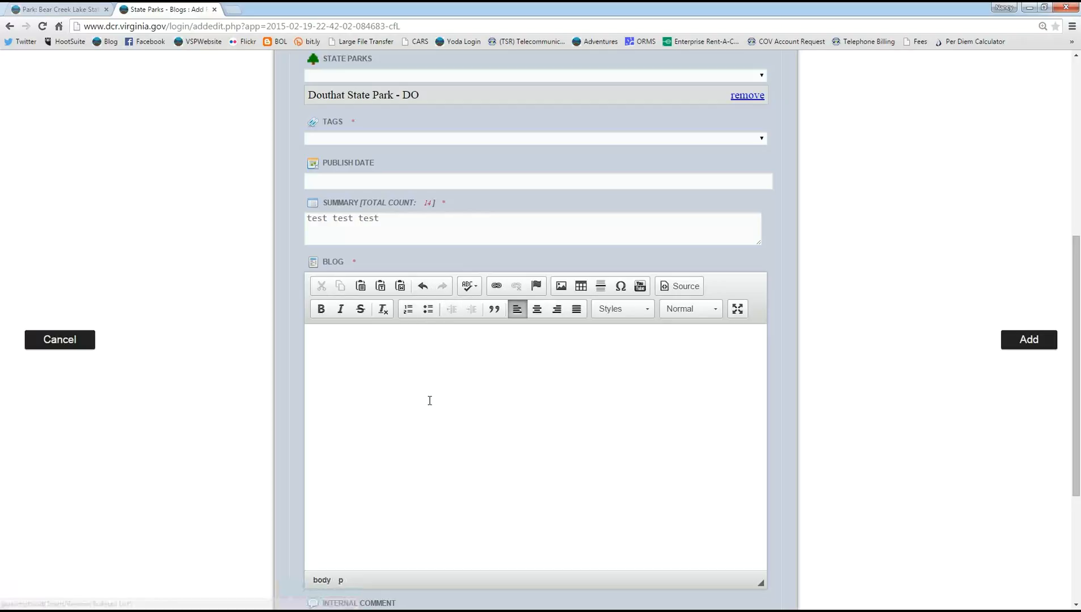
pyautogui.click(421, 289)
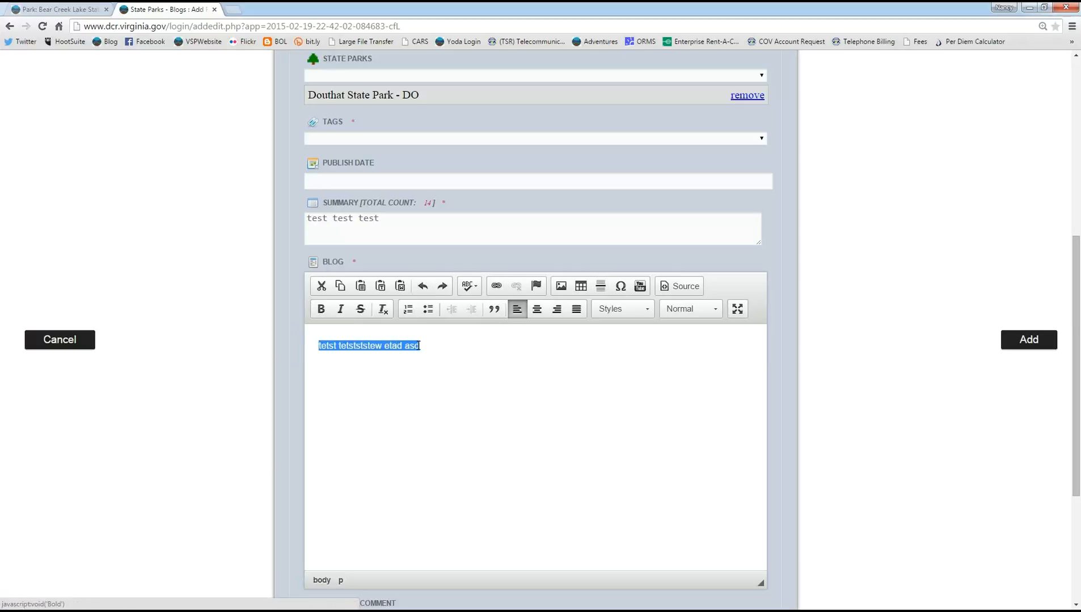
# Step: View the spell-check options of the blog editor without choosing one
pyautogui.click(475, 288)
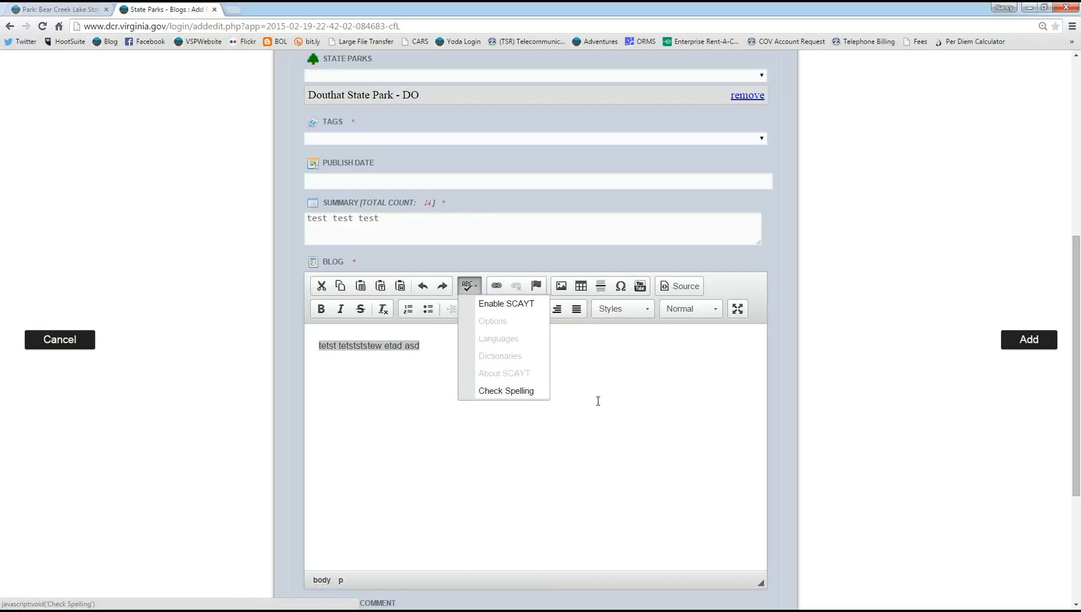
pyautogui.click(569, 370)
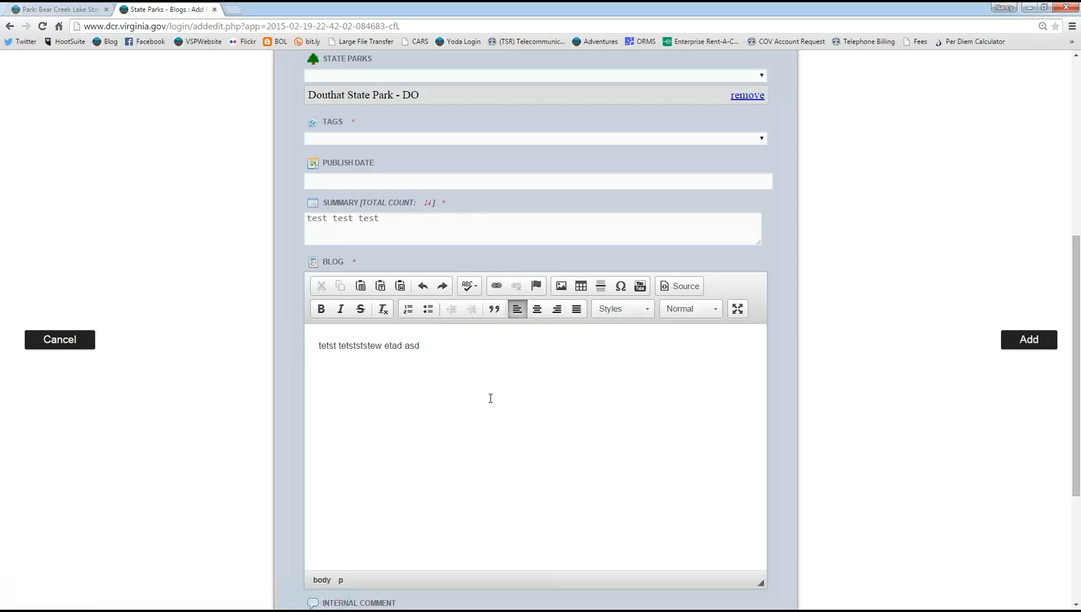
# Step: Select the first two words of the blog text and open the link settings for them
pyautogui.click(319, 346)
pyautogui.click(320, 345)
pyautogui.moveTo(319, 345); pyautogui.dragTo(384, 347)
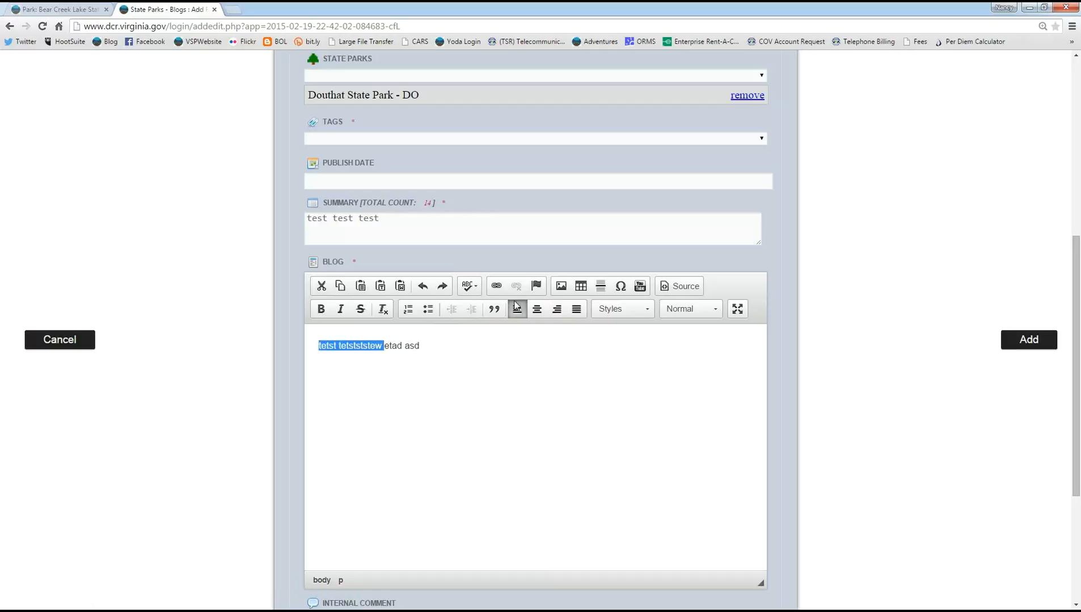
pyautogui.click(497, 287)
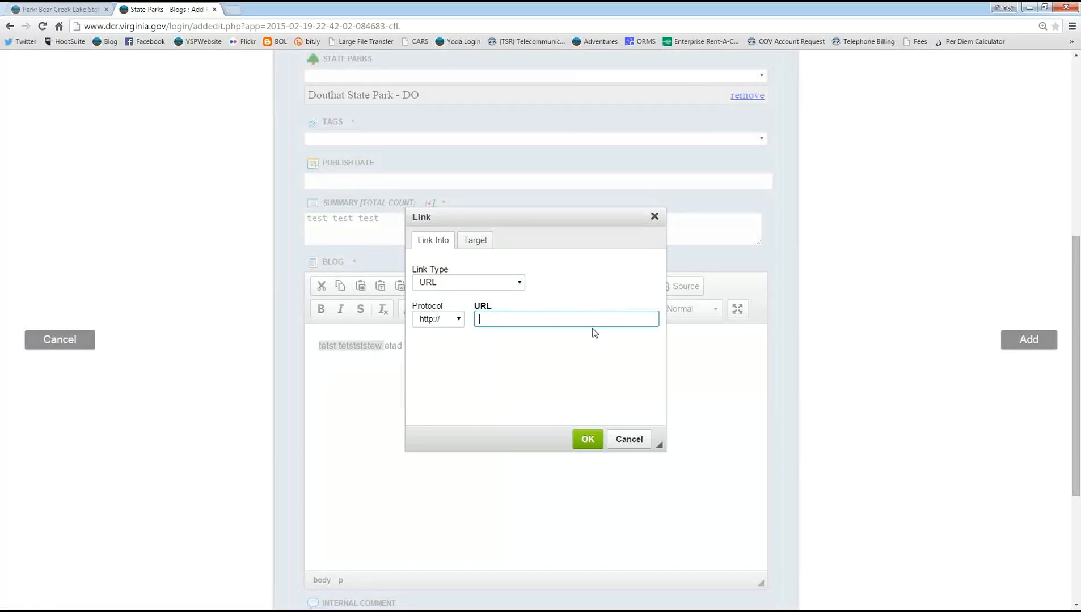
# Step: Copy the web address of the Bear Creek Lake State Park blog page and paste it as the link's URL
pyautogui.click(83, 10)
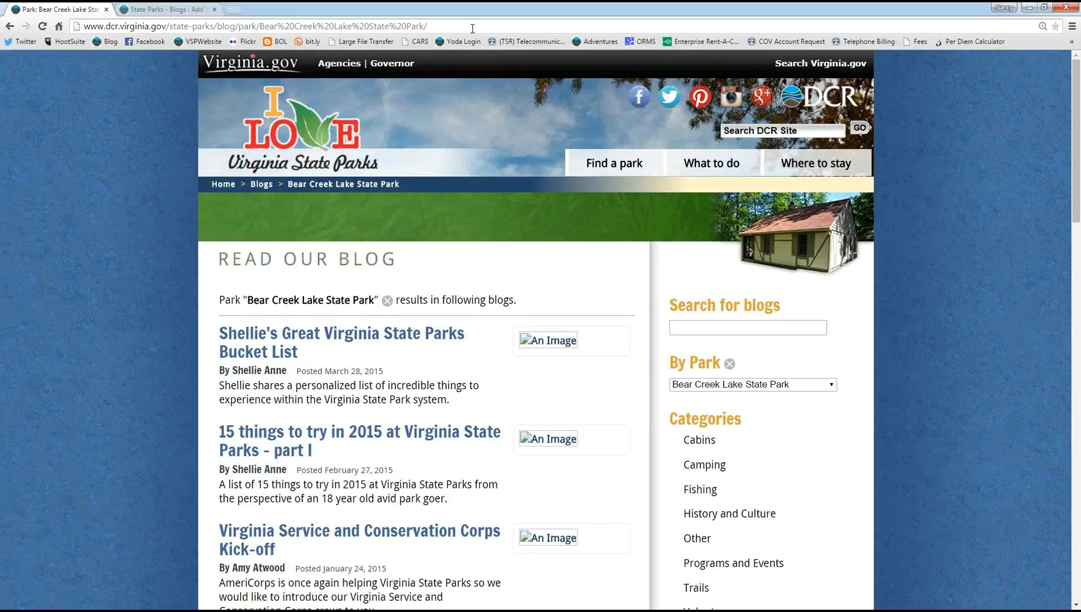
pyautogui.click(451, 28)
pyautogui.rightClick(143, 29)
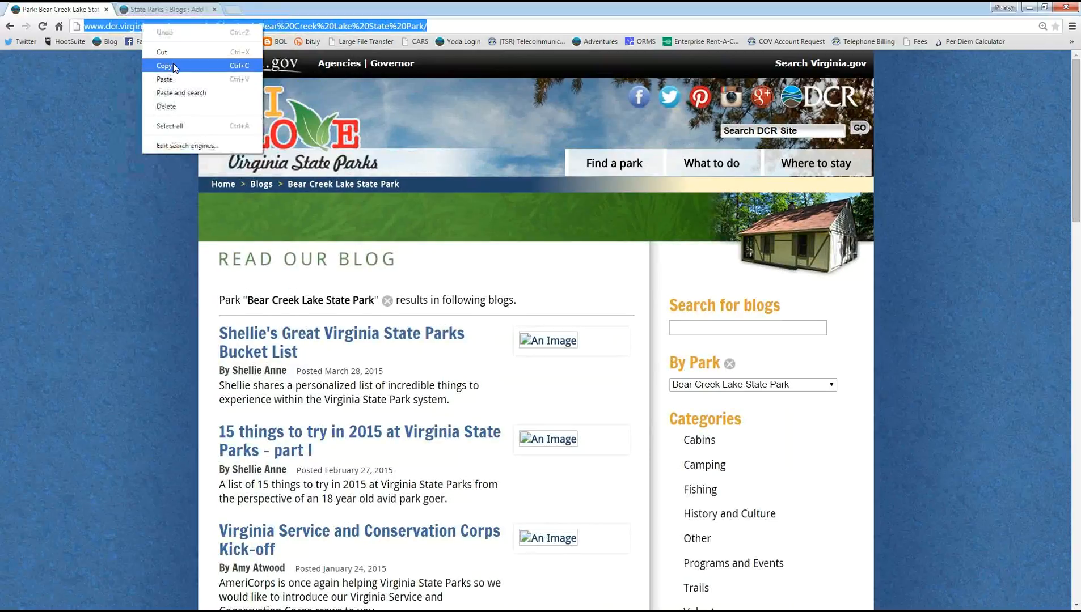
pyautogui.click(174, 66)
pyautogui.click(165, 10)
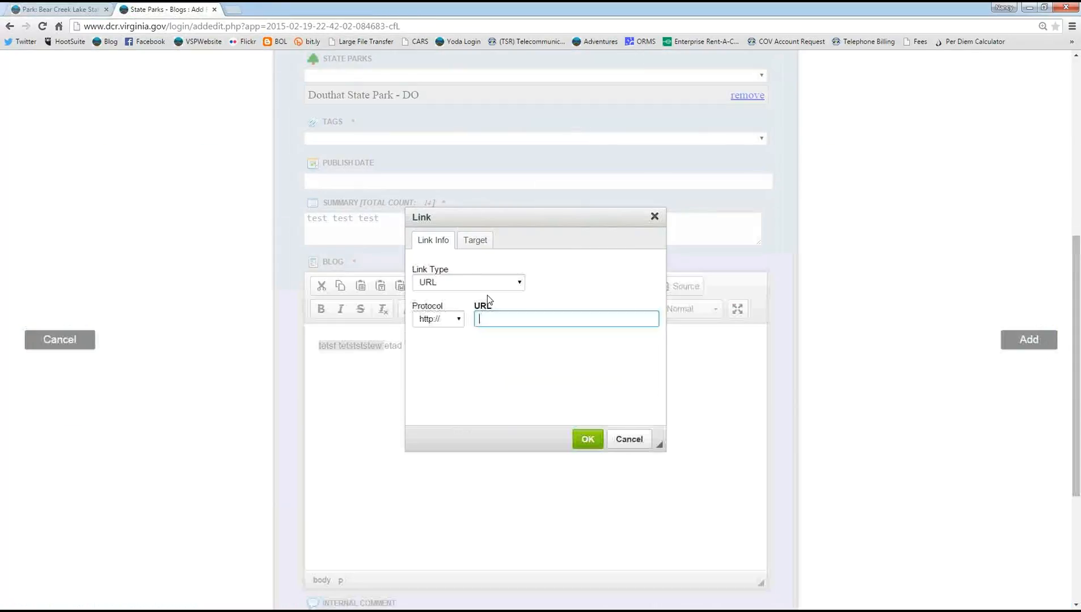
pyautogui.rightClick(489, 318)
pyautogui.click(504, 387)
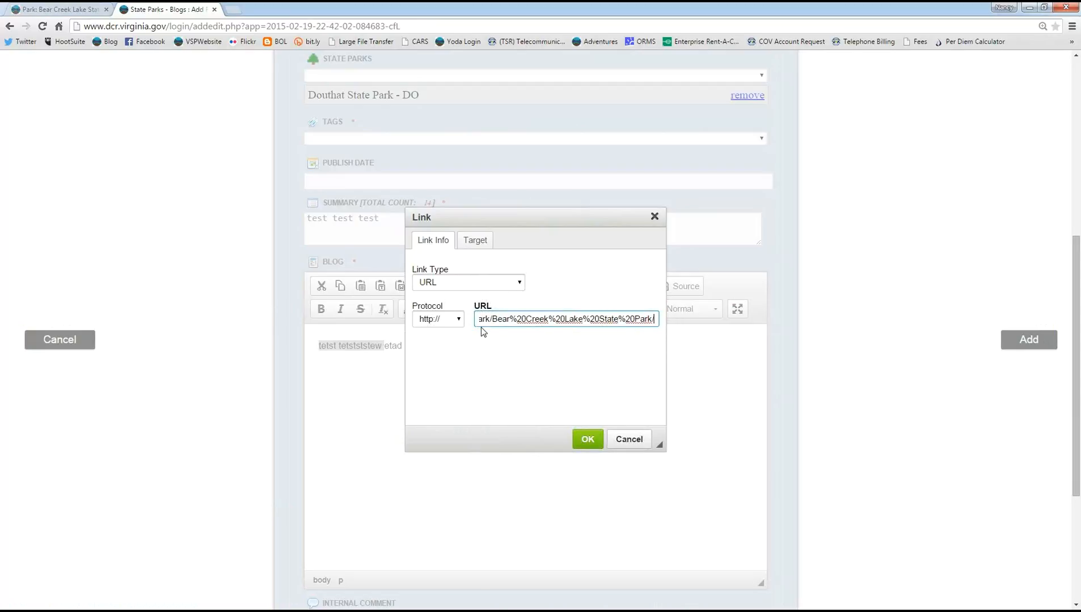
pyautogui.press('Left')
pyautogui.press('Left')
pyautogui.press('Left')
pyautogui.press('Left')
pyautogui.press('Left')
pyautogui.press('Left')
pyautogui.press('Left')
pyautogui.press('Left')
pyautogui.press('Left')
pyautogui.press('Left')
pyautogui.press('Left')
pyautogui.press('Left')
pyautogui.press('Left')
pyautogui.press('Left')
pyautogui.press('Left')
pyautogui.press('Left')
pyautogui.press('Left')
pyautogui.press('Left')
pyautogui.press('Left')
pyautogui.press('Left')
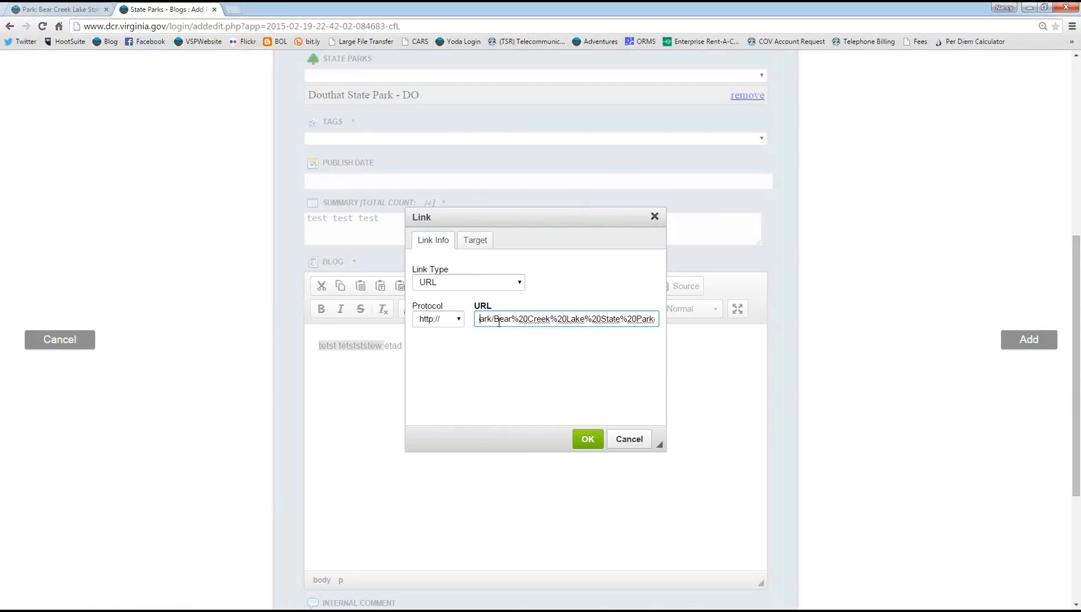
pyautogui.press('Left')
pyautogui.press('Left')
pyautogui.press('Left')
pyautogui.press('Left')
pyautogui.press('Left')
pyautogui.press('Left')
pyautogui.press('Left')
pyautogui.press('Left')
pyautogui.press('Left')
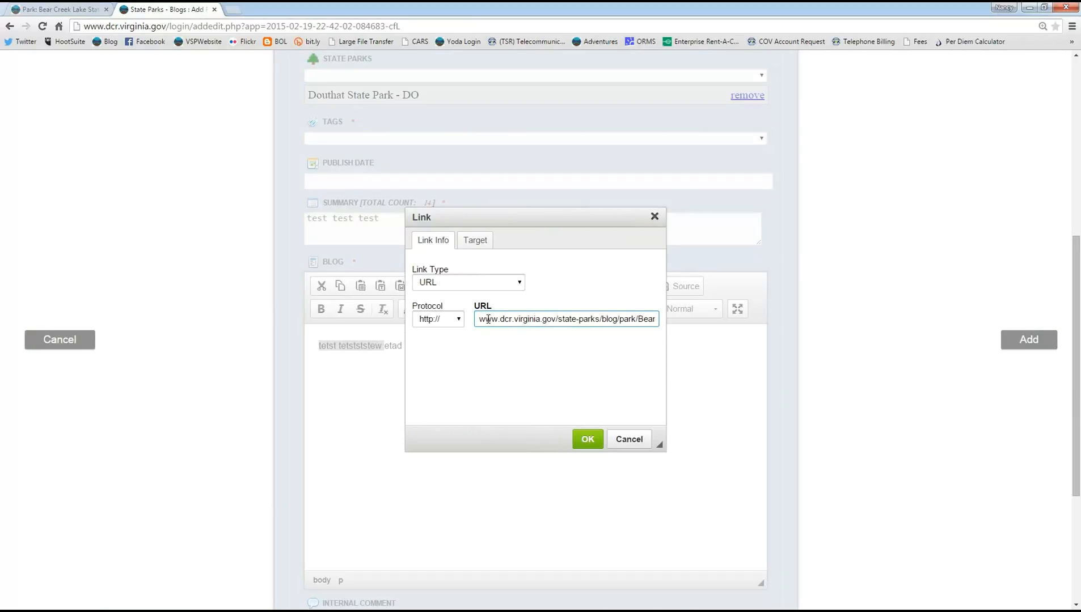
# Step: Review the available link types and the target setting, and apply the URL link to the first two words of the blog text
pyautogui.click(520, 287)
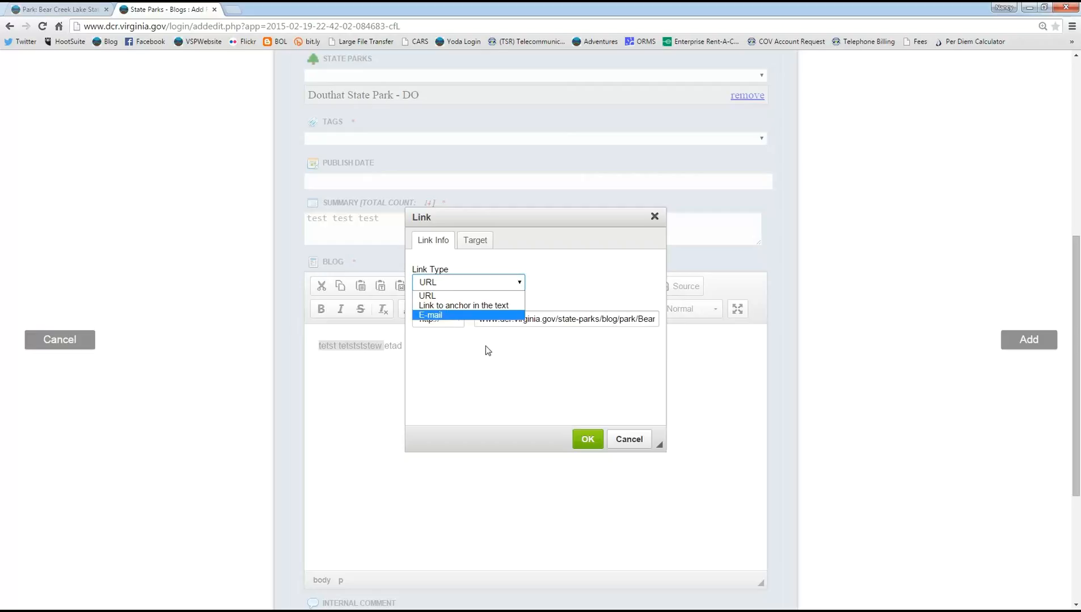
pyautogui.click(498, 394)
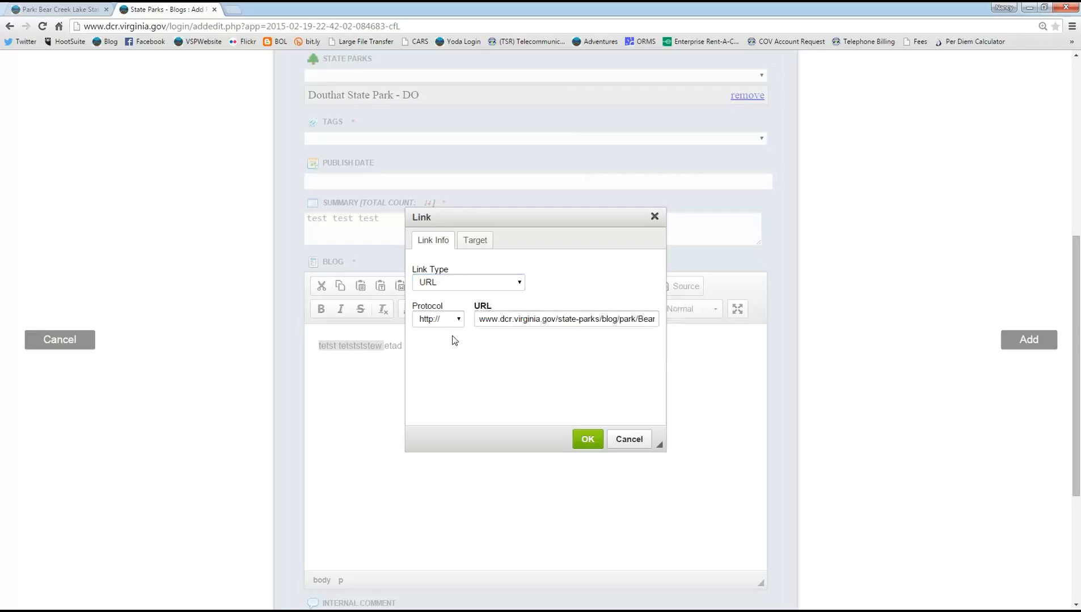
pyautogui.click(479, 246)
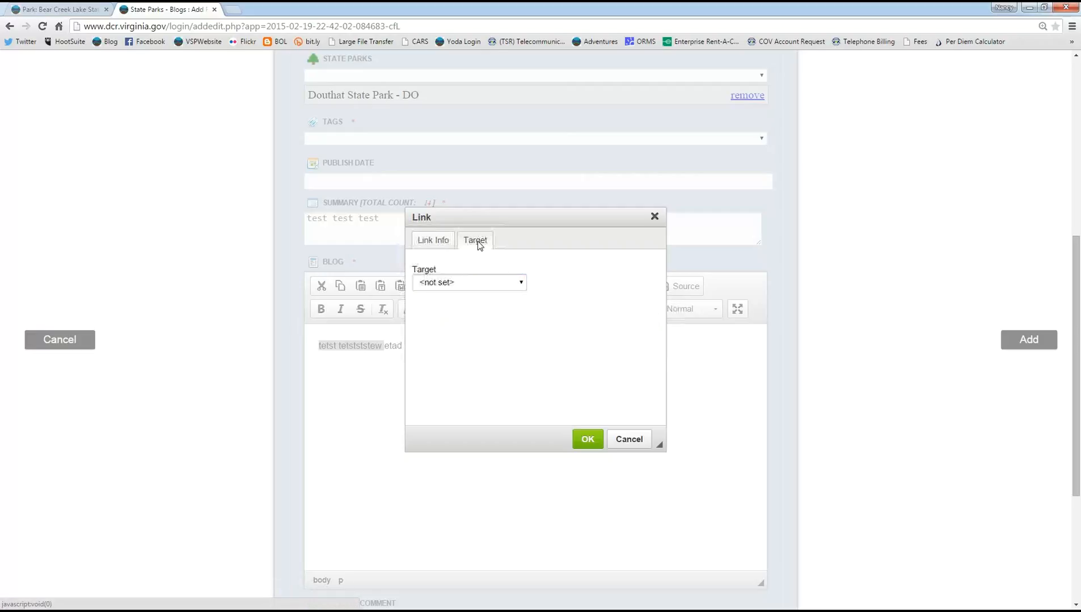
pyautogui.click(436, 247)
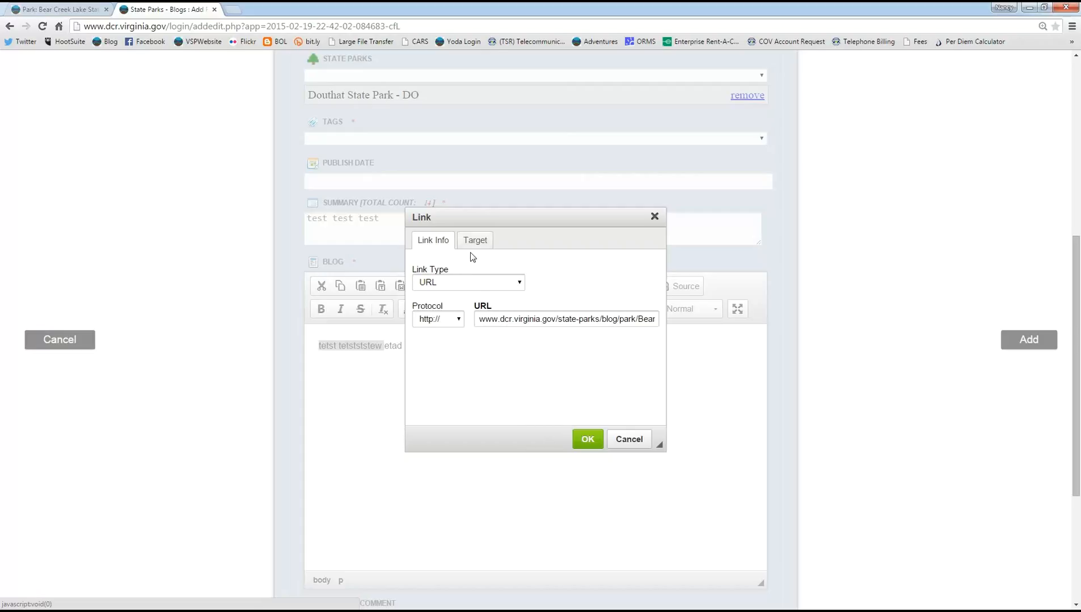
pyautogui.click(588, 443)
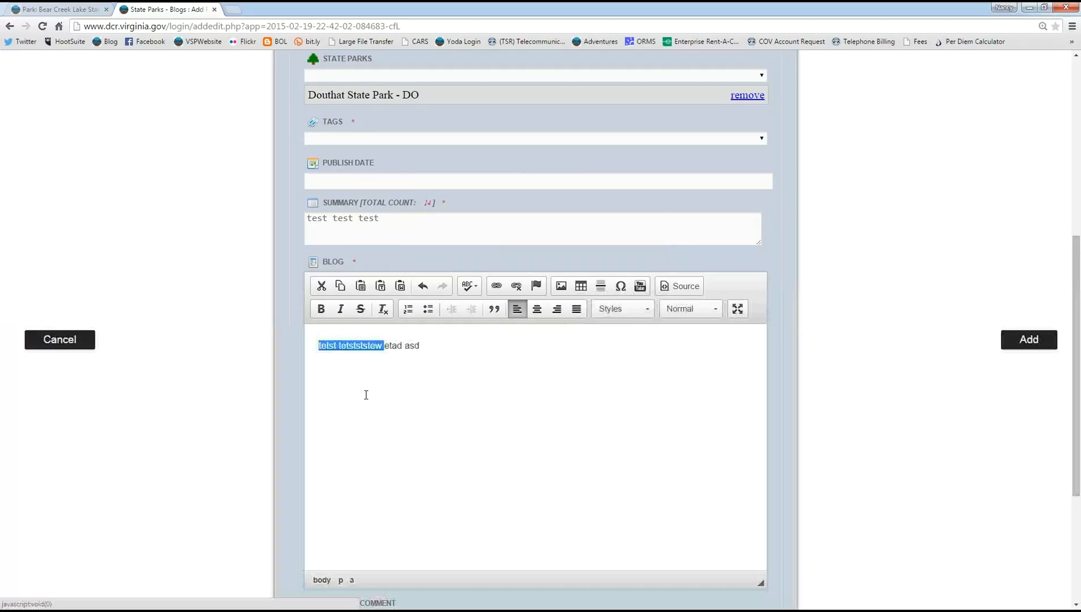
pyautogui.click(415, 348)
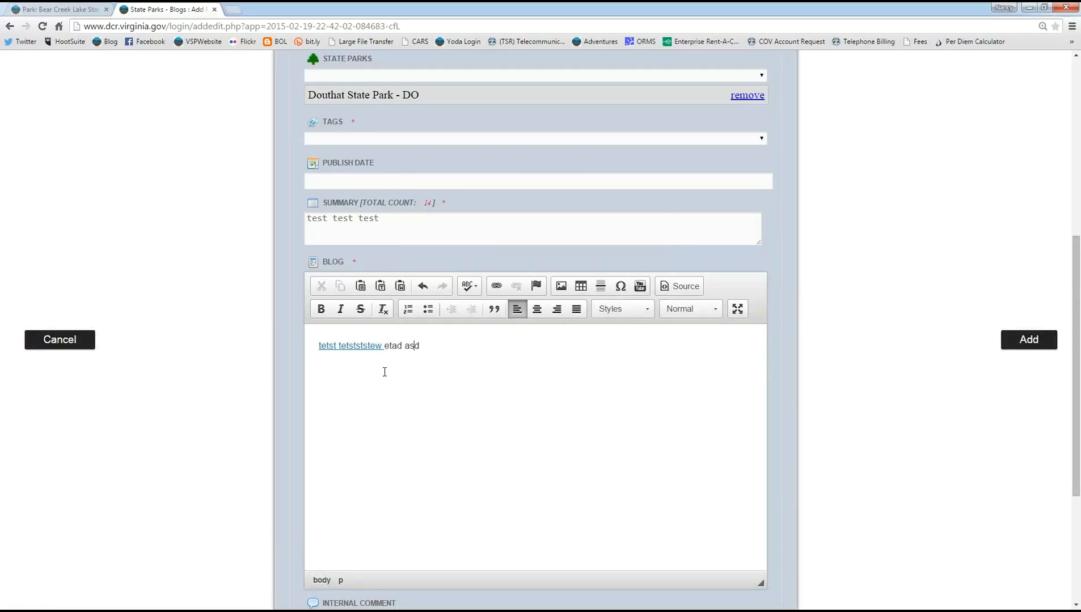
# Step: Open the public Virginia State Parks blog in a new browser tab and bring up the post "Less than a week stay cabin pilot"
pyautogui.click(233, 9)
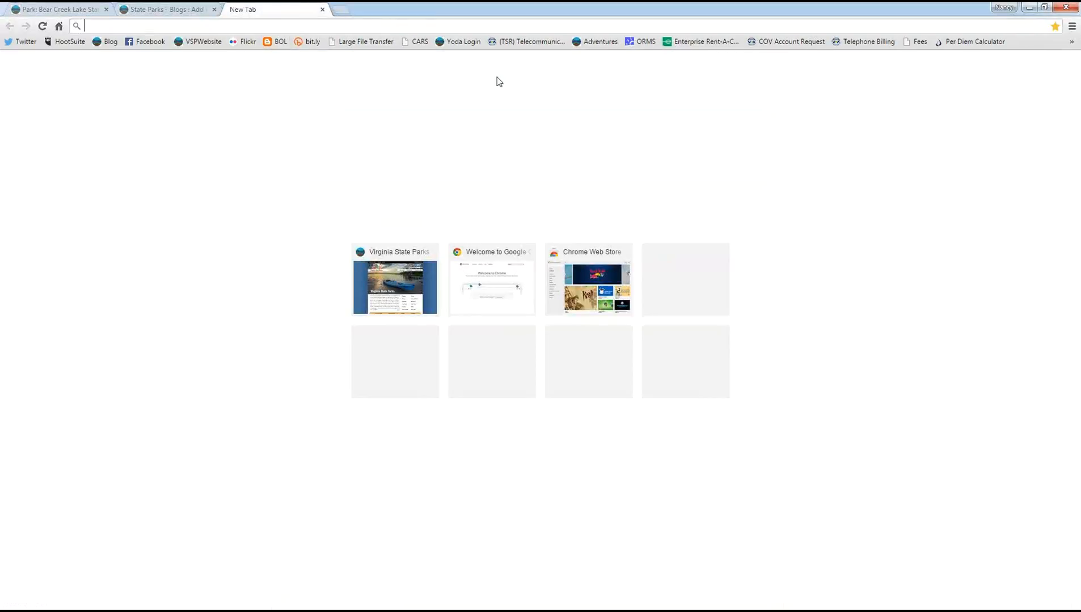
pyautogui.click(107, 42)
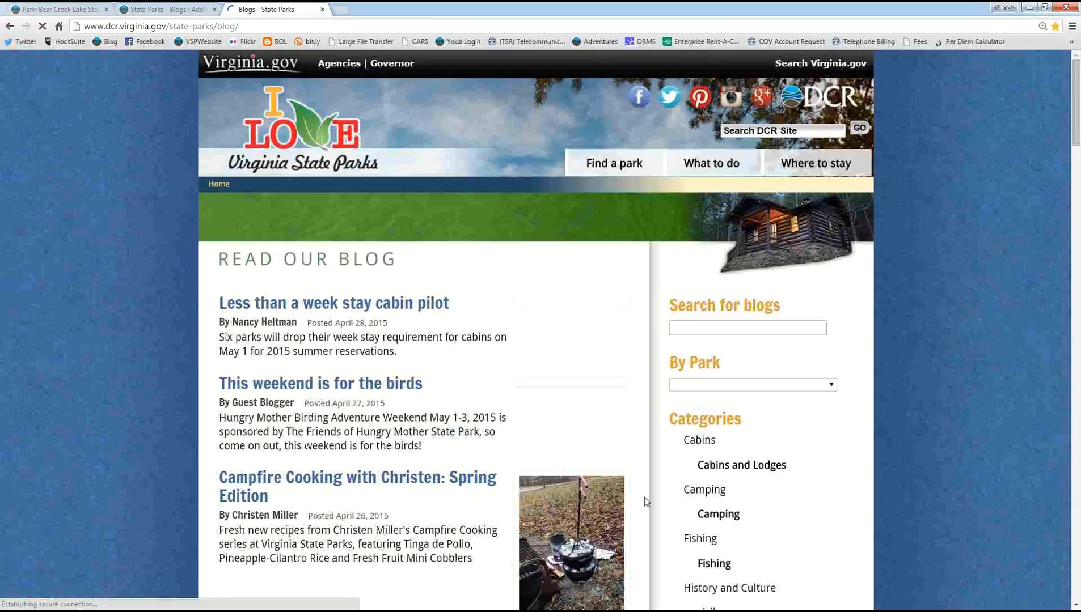
pyautogui.click(320, 307)
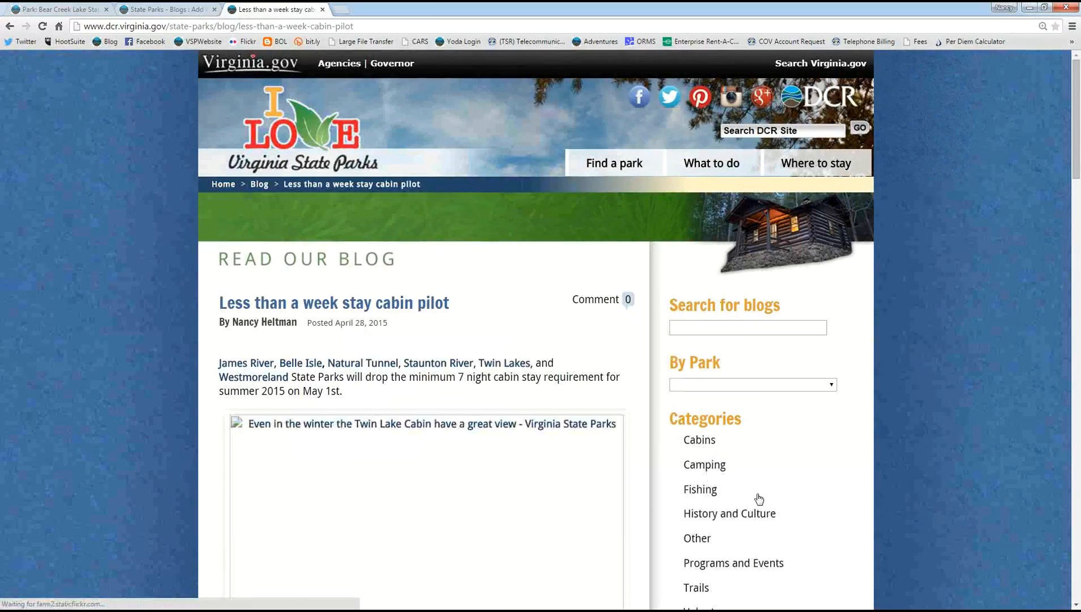
# Step: Examine how the cabin pilot post uses text links, park name links, photos and captions throughout the article
pyautogui.scroll(-2, 758, 499)
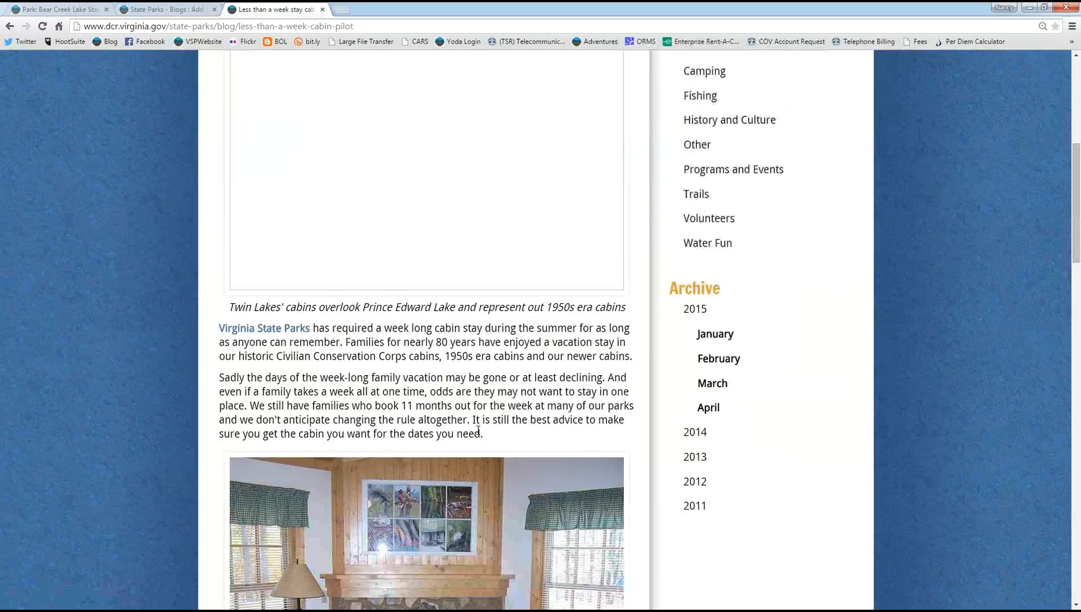
pyautogui.scroll(-1, 477, 423)
pyautogui.scroll(2, 288, 416)
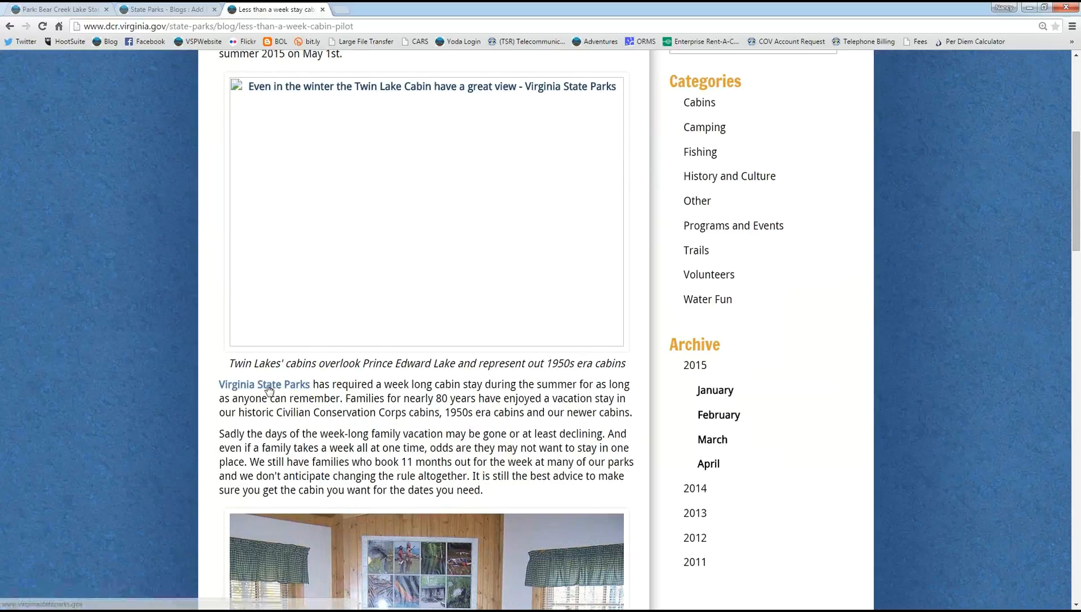
pyautogui.scroll(1, 470, 493)
pyautogui.scroll(2, 471, 493)
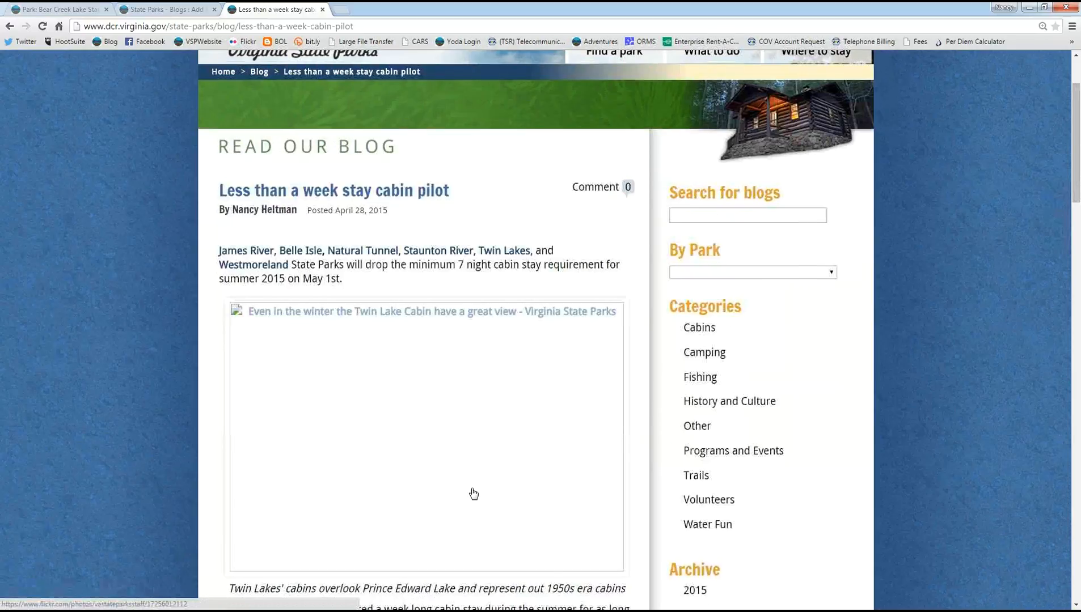
pyautogui.scroll(-9, 485, 410)
pyautogui.scroll(10, 490, 411)
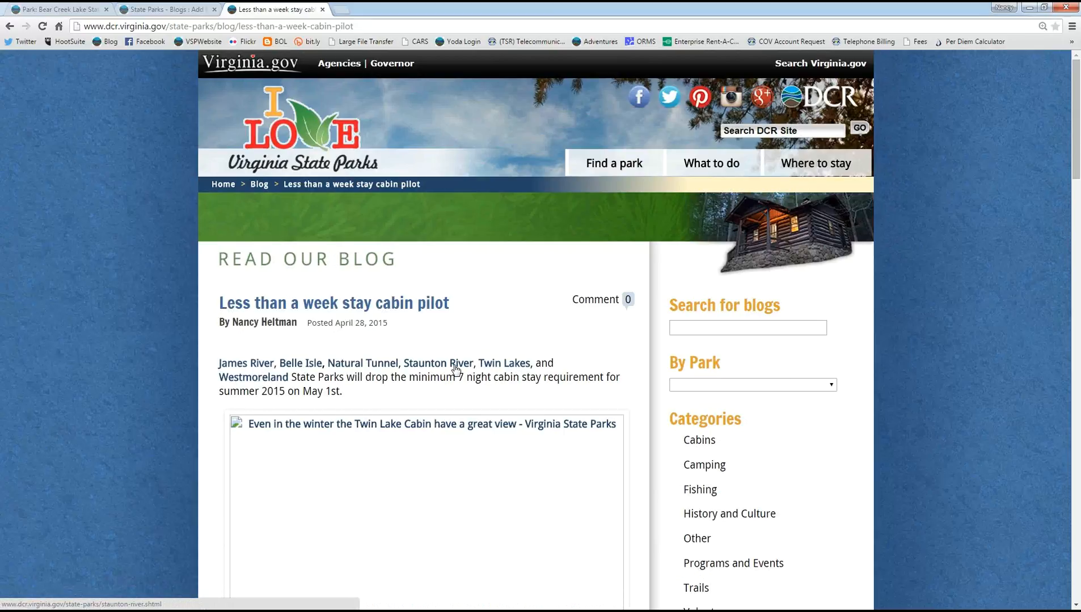
pyautogui.scroll(-6, 794, 572)
pyautogui.scroll(-15, 882, 550)
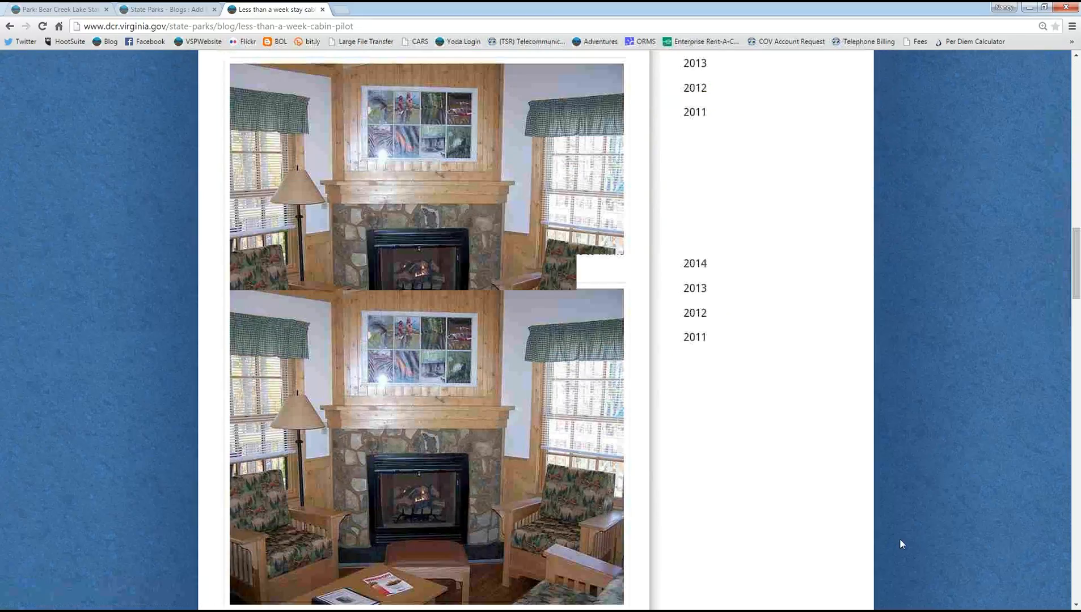
pyautogui.scroll(12, 251, 416)
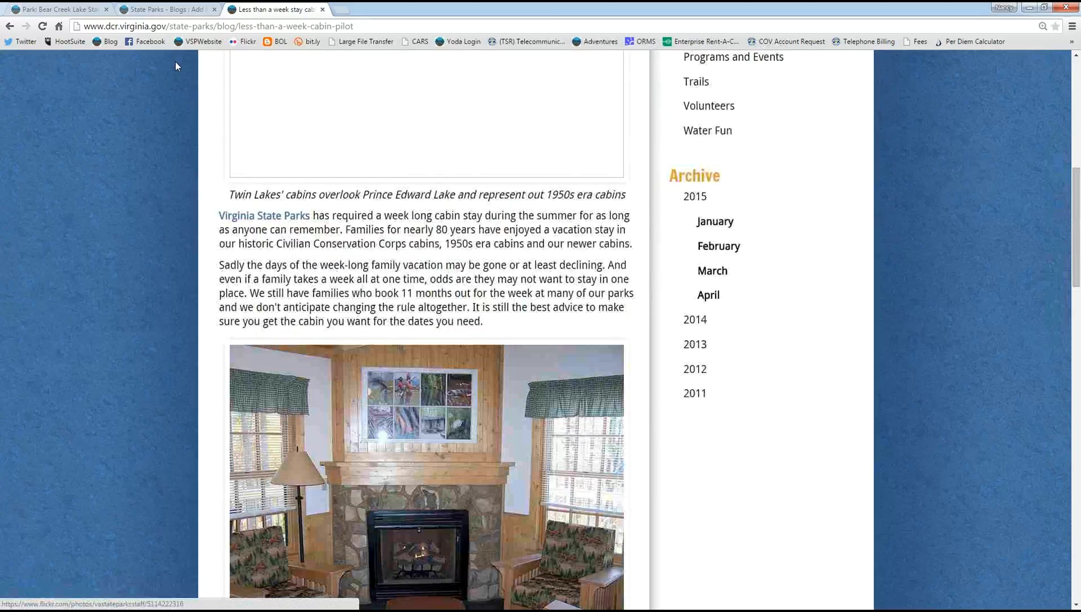
# Step: Return to the draft blog post and open the image properties for the blog text to review the URL and width settings
pyautogui.click(146, 10)
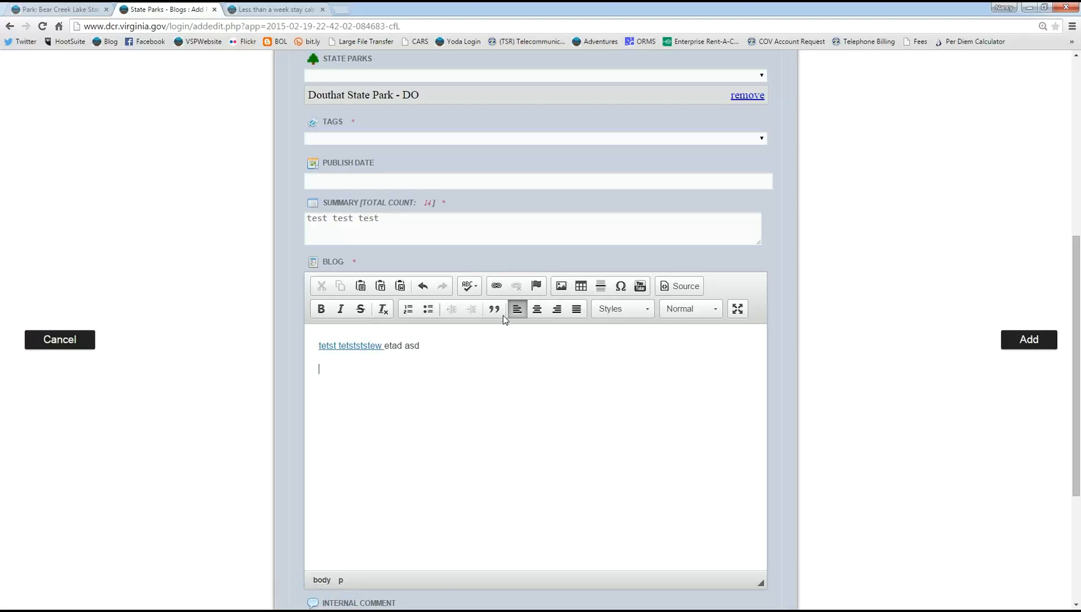
pyautogui.click(560, 286)
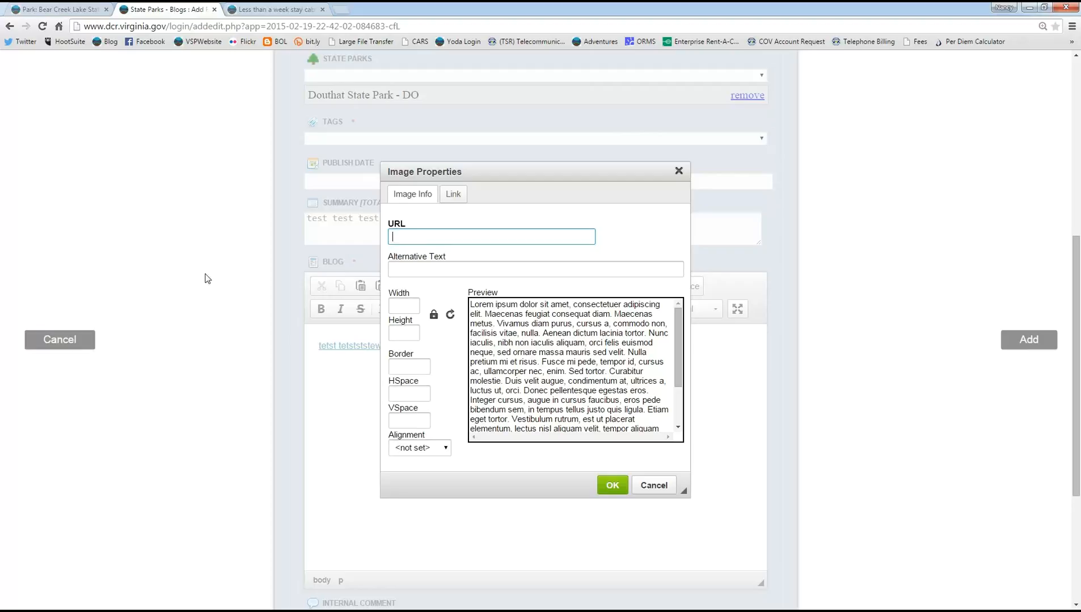
pyautogui.click(402, 309)
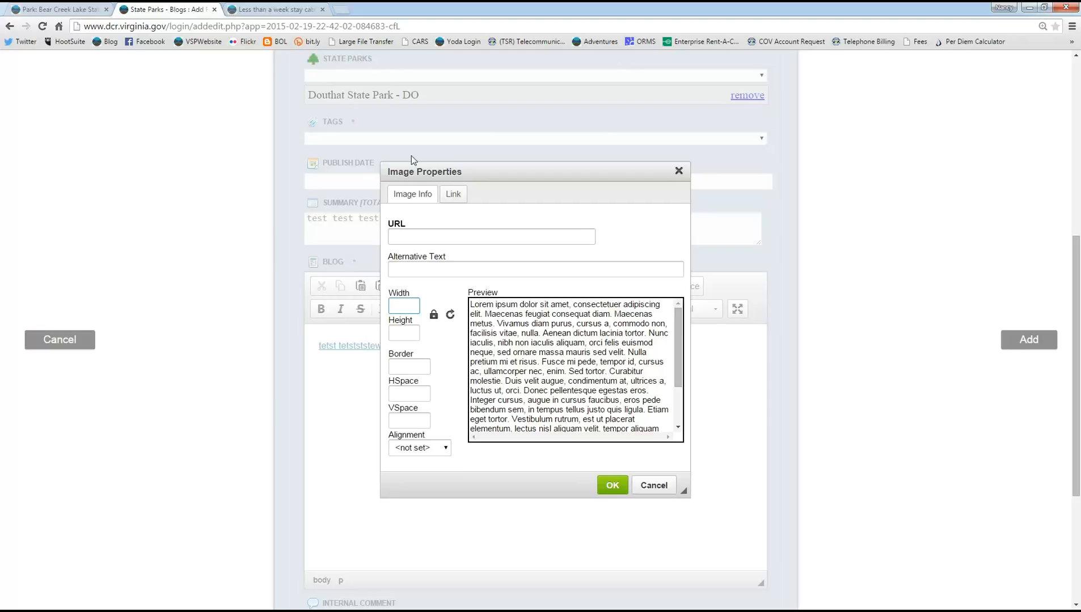
# Step: Open the Va. Dept. of Conservation & Recreation albums on Flickr in a new browser tab, reloading the page if it fails
pyautogui.hotkey('ctrl', 't')
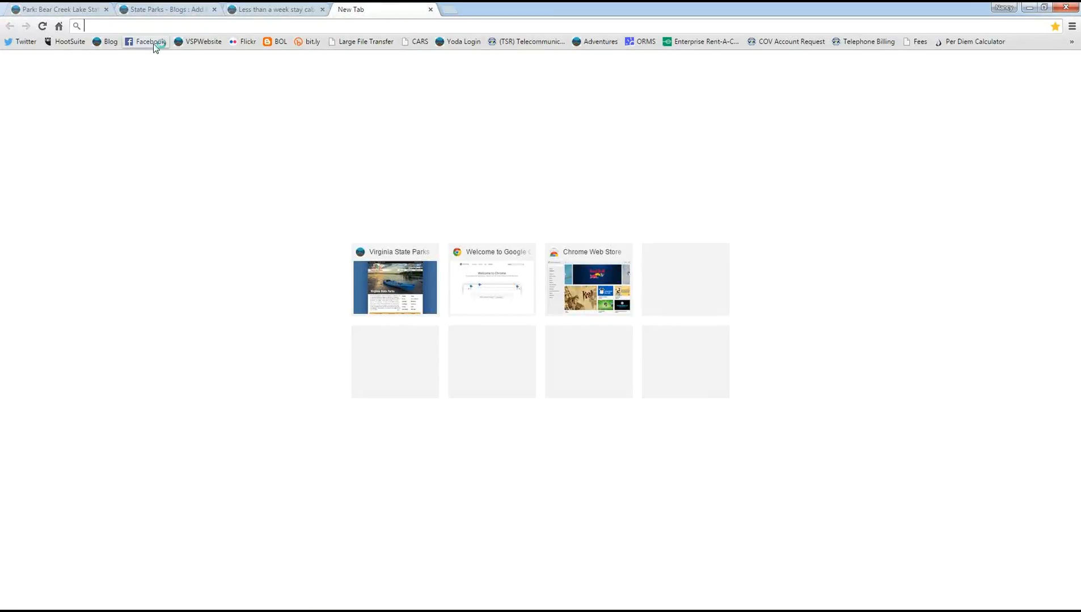
pyautogui.click(248, 43)
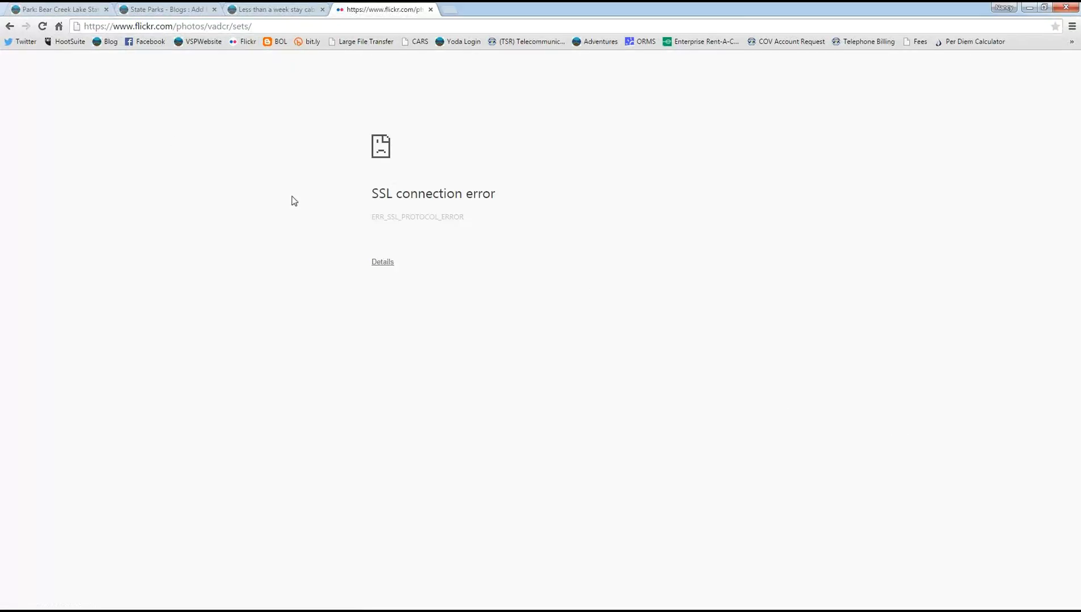
pyautogui.click(40, 26)
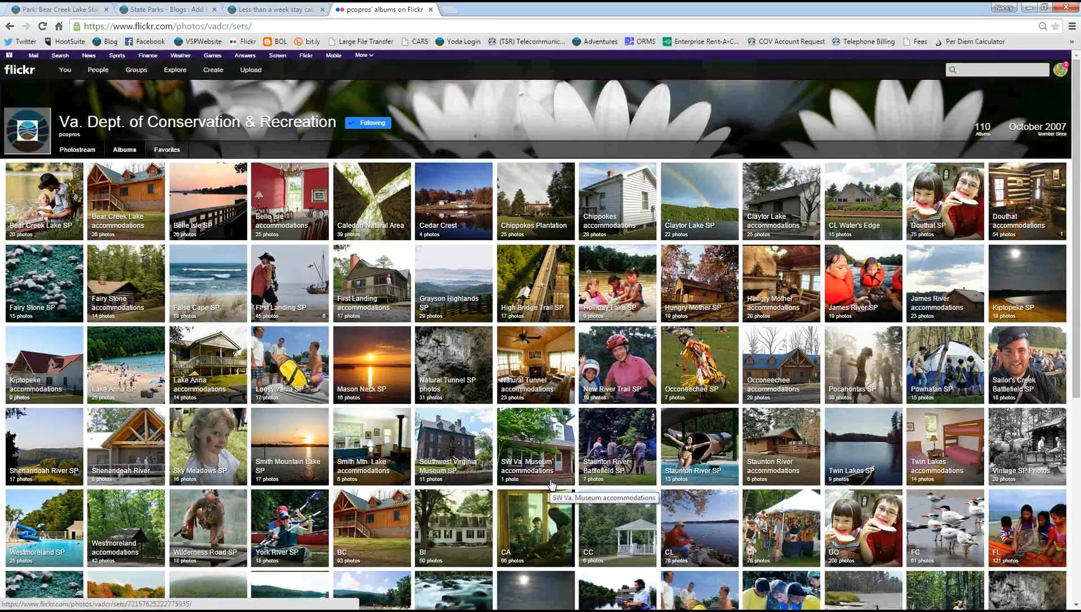
# Step: View the Virginia State Parks staff account's own Flickr photostream, and go back to the draft post's image properties
pyautogui.moveTo(65, 71)
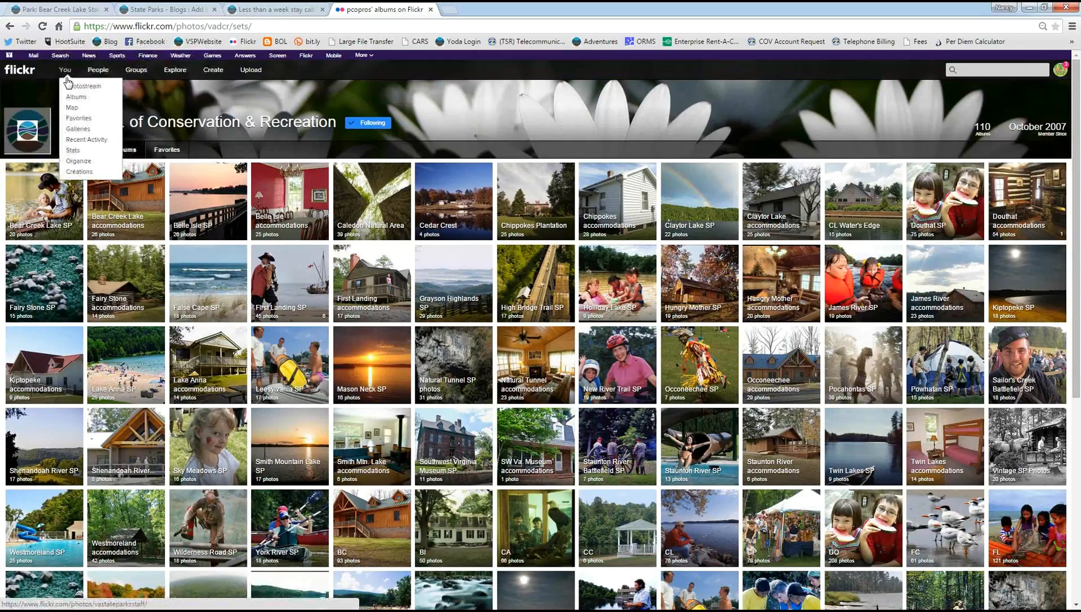
pyautogui.click(76, 96)
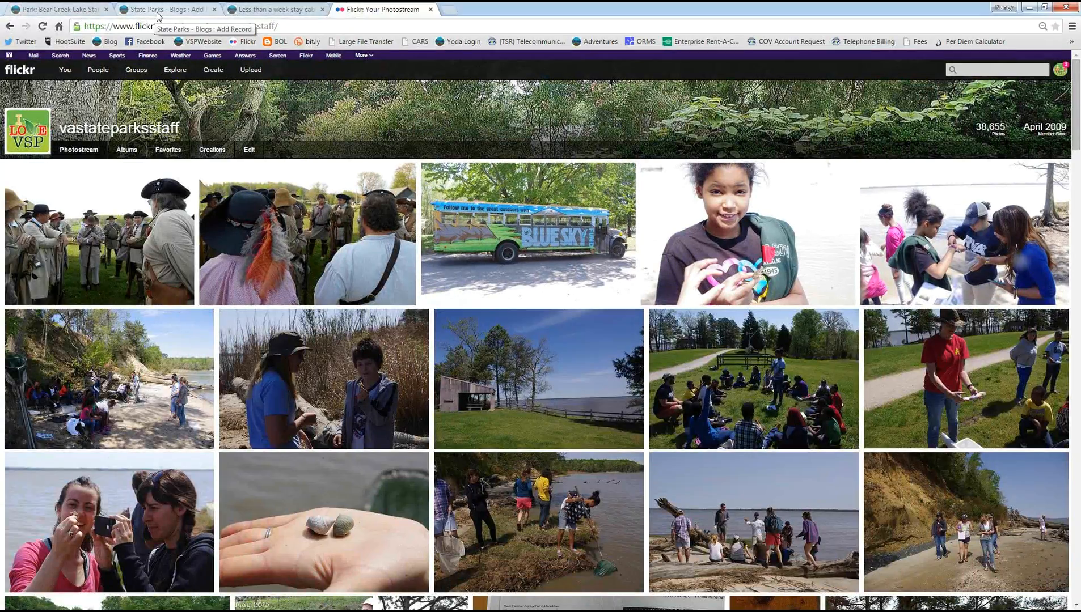
pyautogui.click(167, 10)
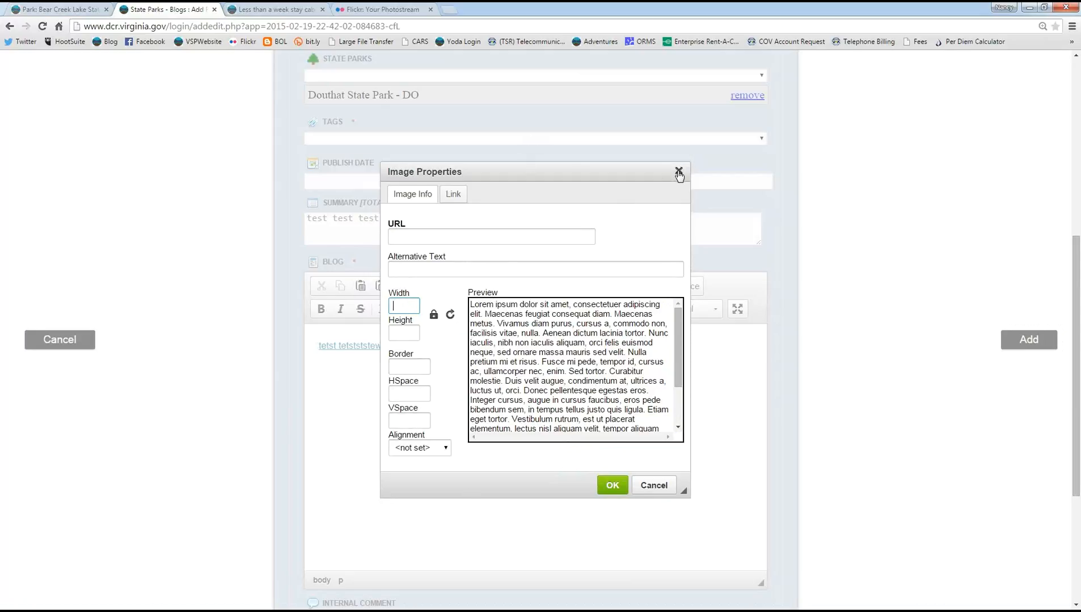
# Step: Close the image properties without inserting an image, and look at the special characters available for the blog text
pyautogui.click(658, 485)
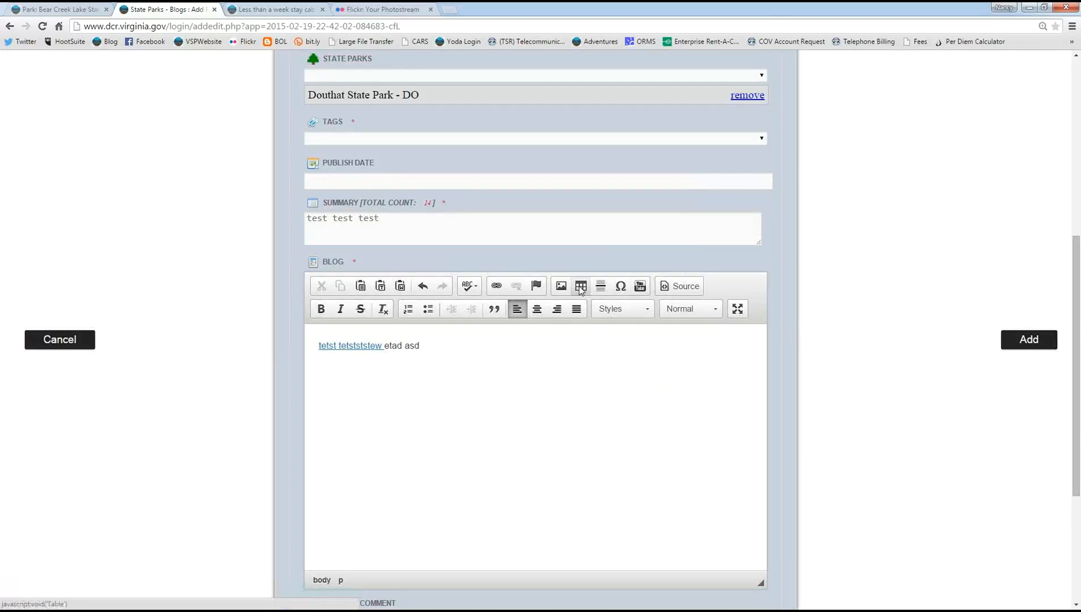
pyautogui.click(621, 286)
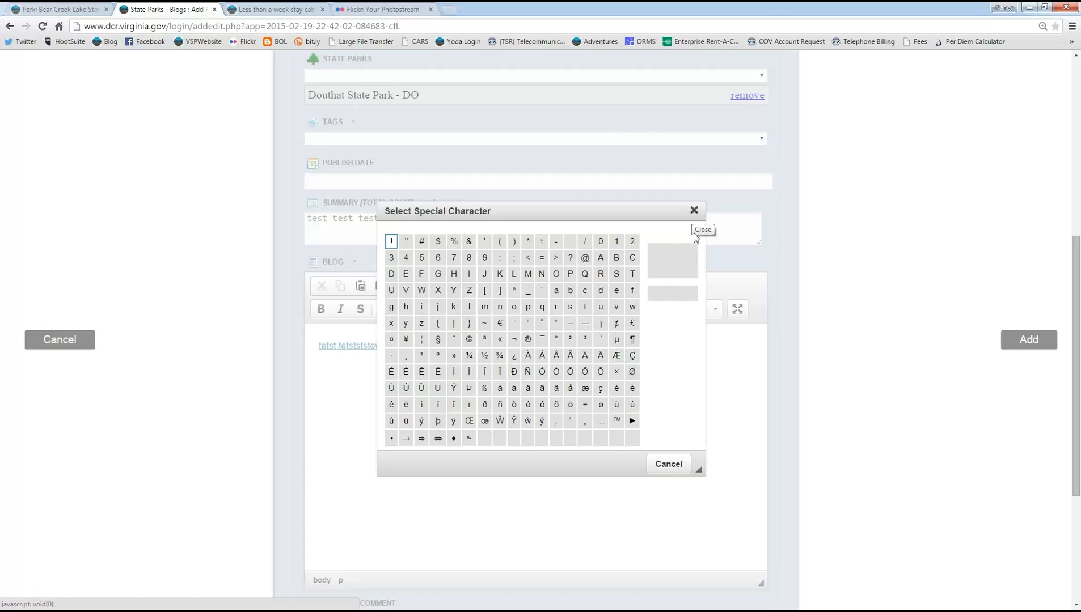
pyautogui.click(670, 467)
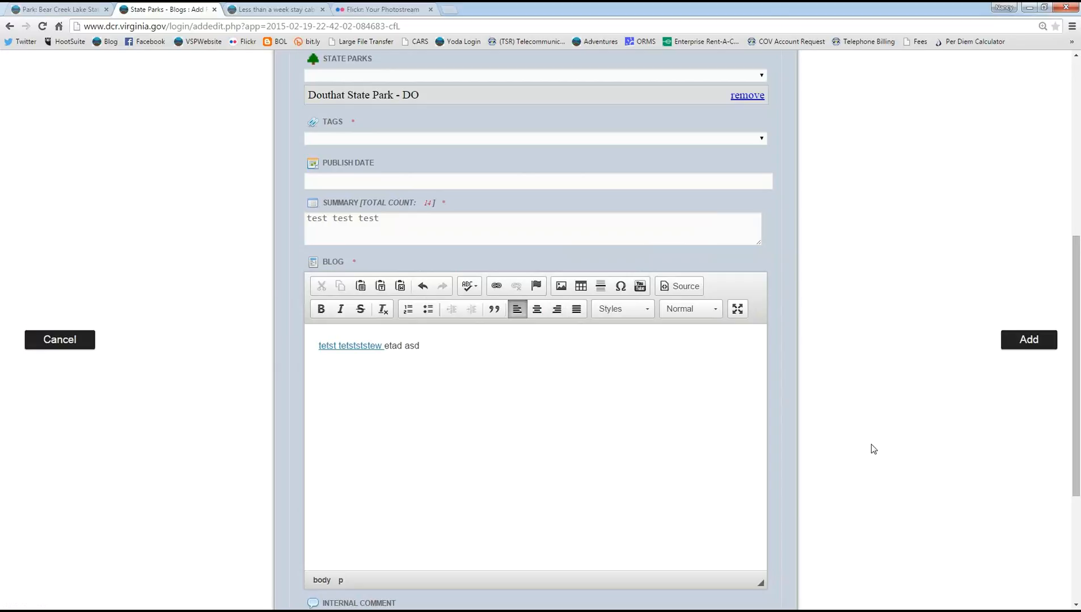
# Step: Add a paragraph reading "28th" below the first line of the blog text, followed by an empty line
pyautogui.press('Return')
pyautogui.write('28th')
pyautogui.press('BackSpace')
pyautogui.press('BackSpace')
pyautogui.press('BackSpace')
pyautogui.press('BackSpace')
pyautogui.write('28th')
pyautogui.scroll(-2, 633, 417)
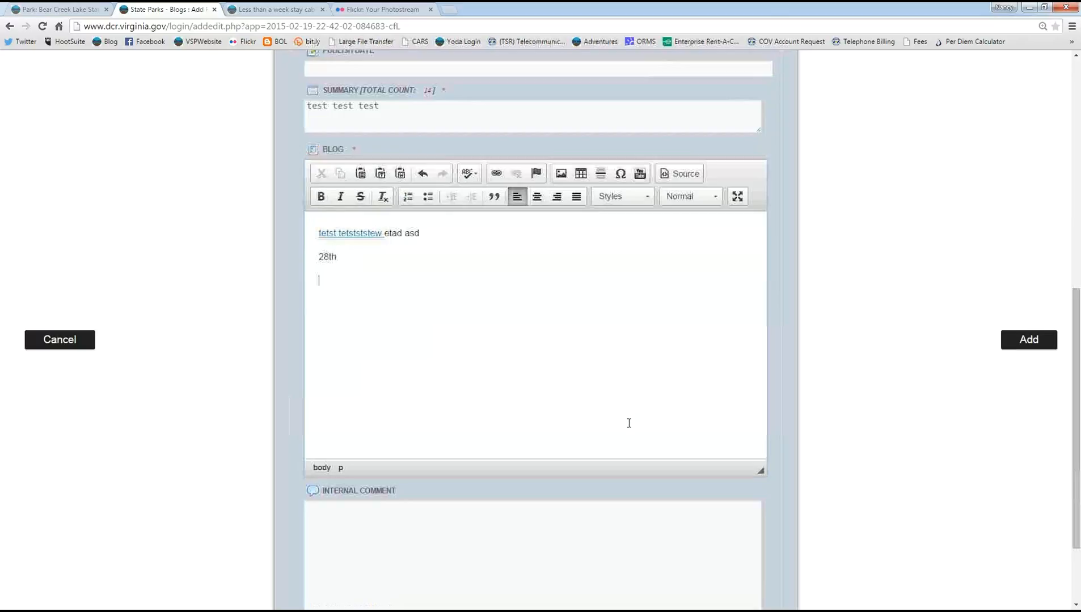
pyautogui.scroll(3, 623, 420)
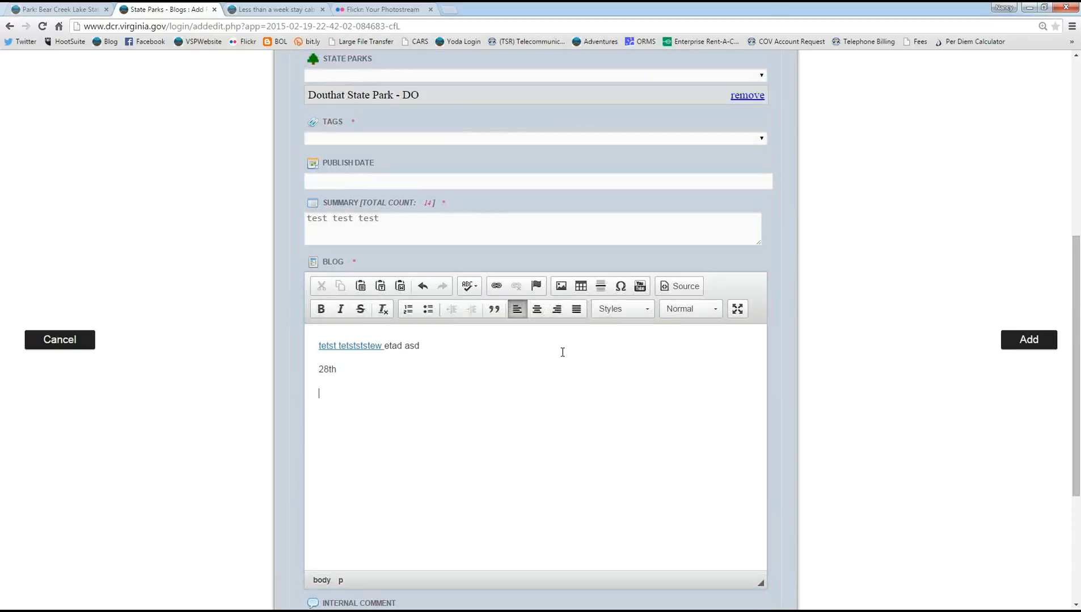
# Step: Look over the YouTube video embedding options and the HTML source of the blog text without changing either
pyautogui.click(640, 288)
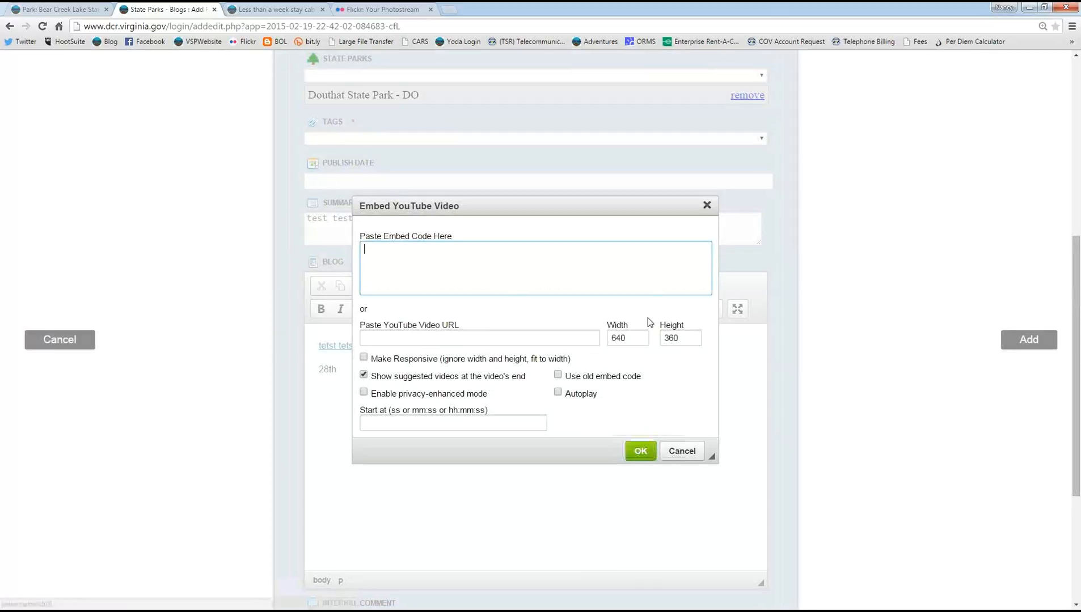
pyautogui.click(682, 450)
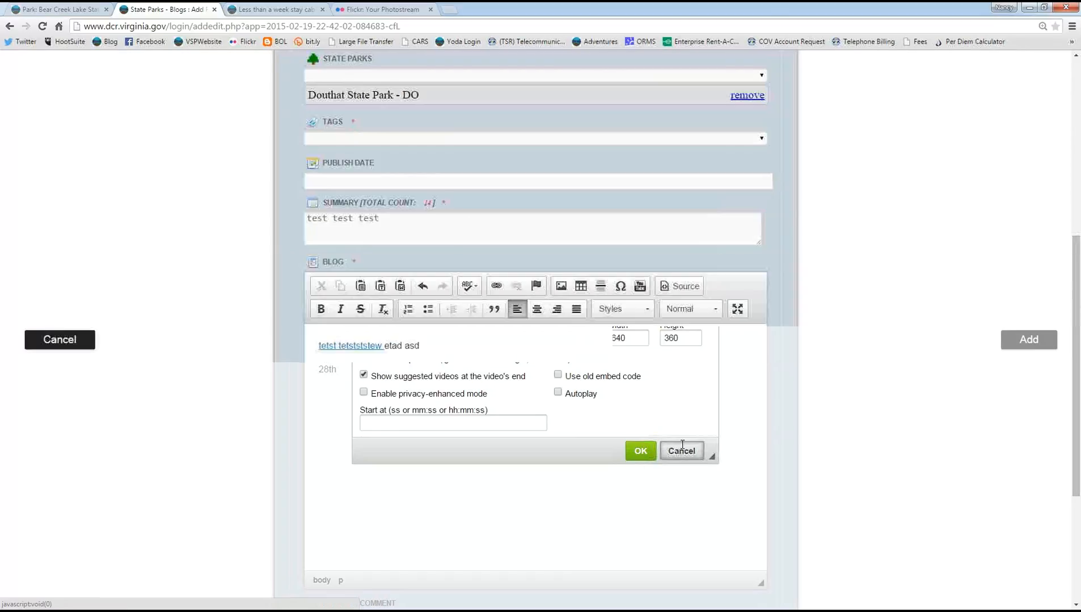
pyautogui.click(691, 290)
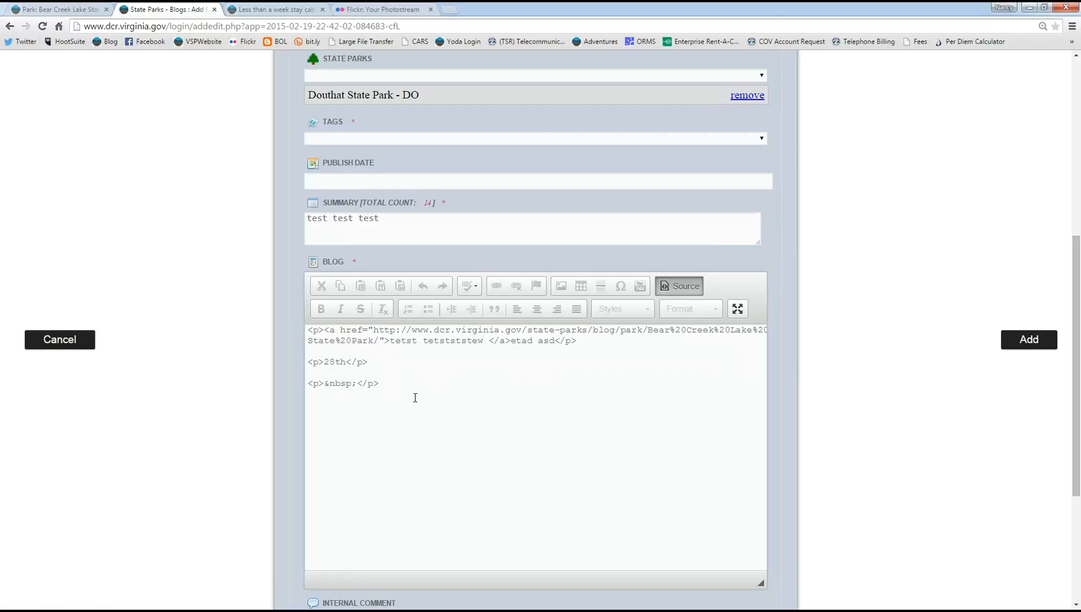
pyautogui.click(687, 287)
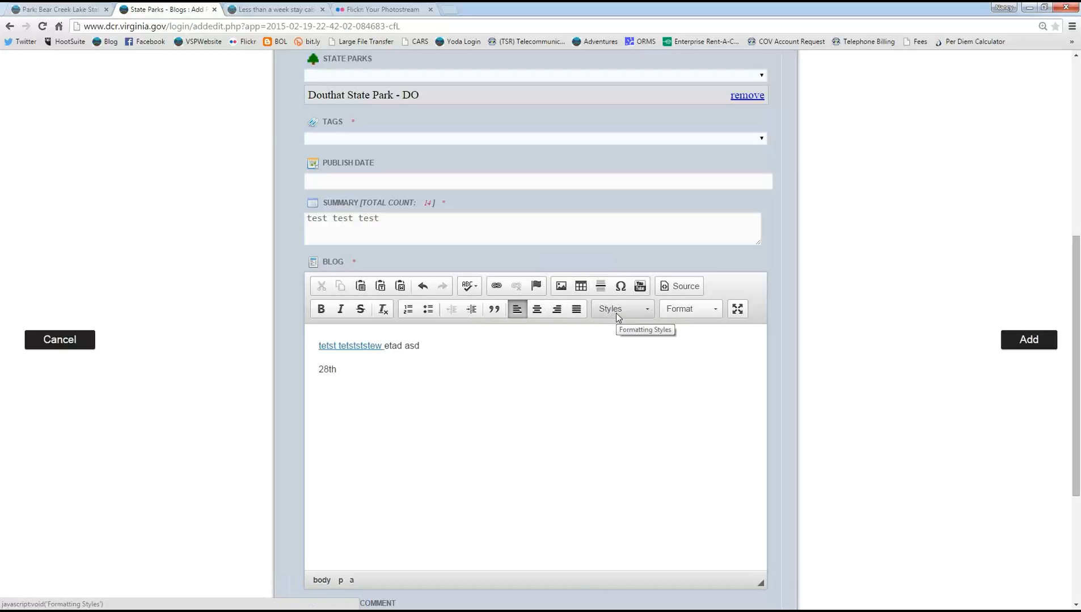
# Step: Try the Special Container style on the first paragraph of the blog text
pyautogui.click(646, 313)
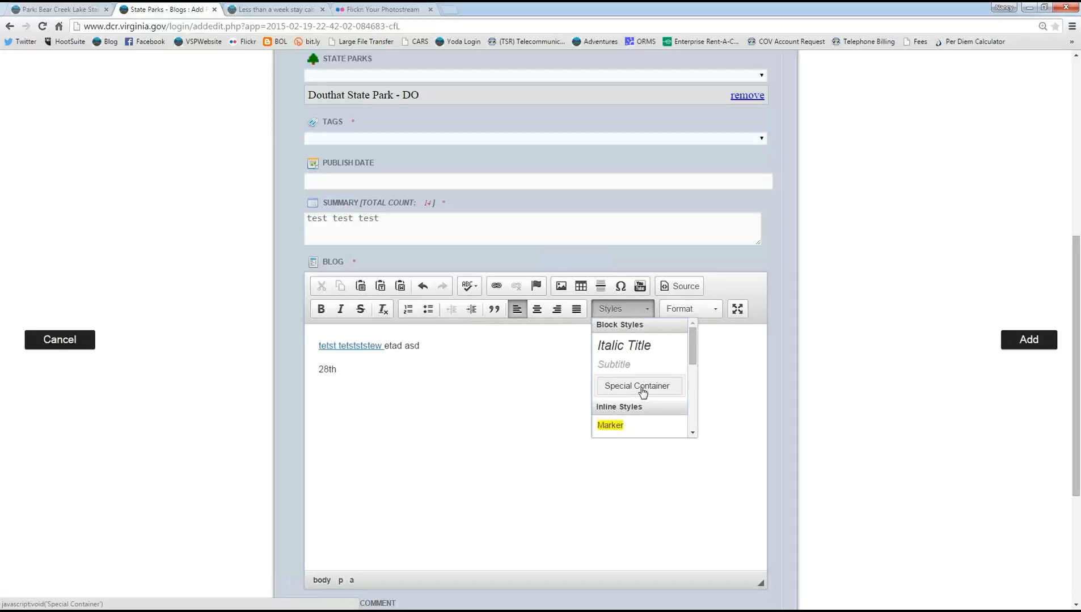
pyautogui.scroll(-1, 639, 389)
pyautogui.scroll(2, 656, 395)
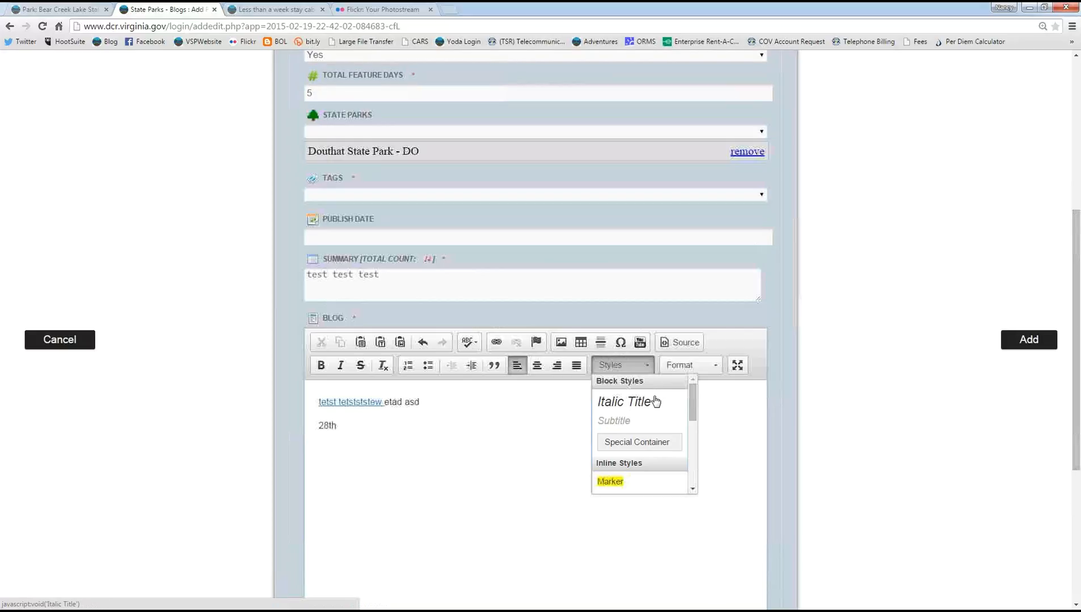
pyautogui.click(644, 444)
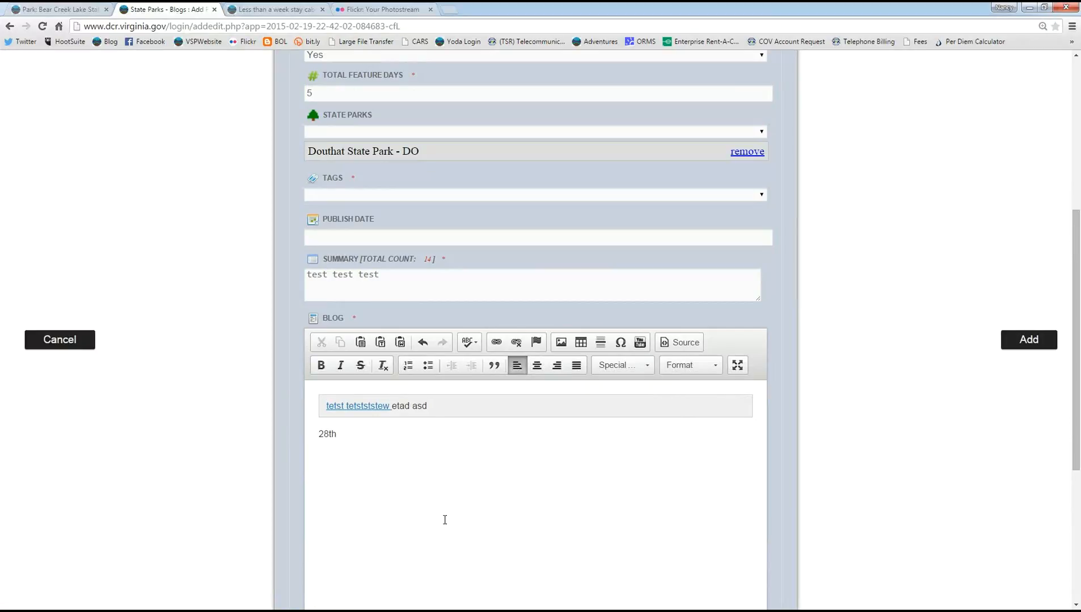
pyautogui.click(370, 442)
pyautogui.click(422, 342)
# Step: Add a Special Container paragraph below "28th" with the text "This is the special stuff"
pyautogui.click(351, 428)
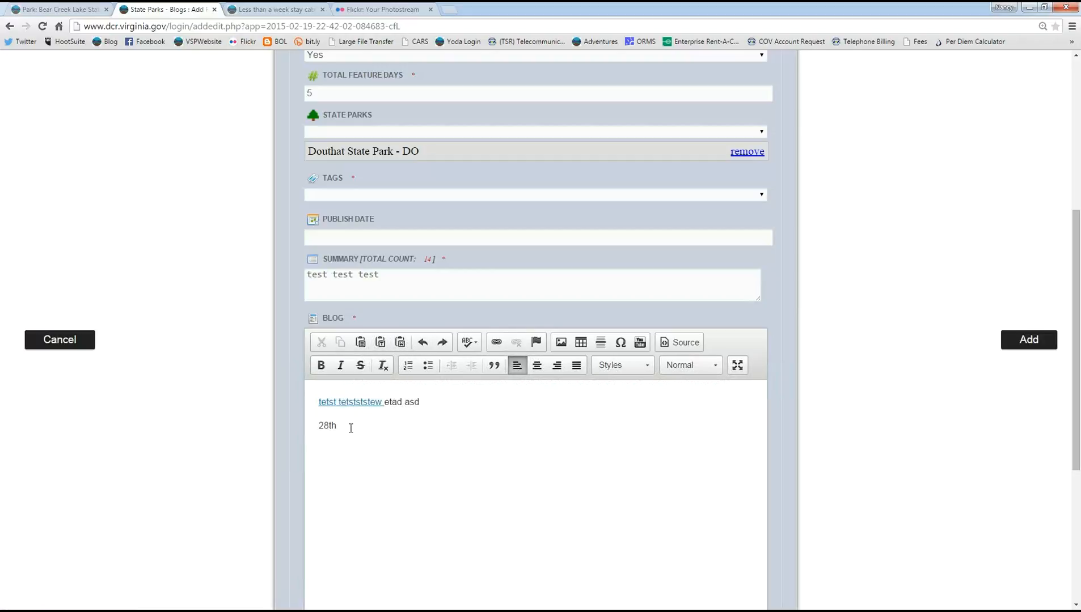
pyautogui.press('Return')
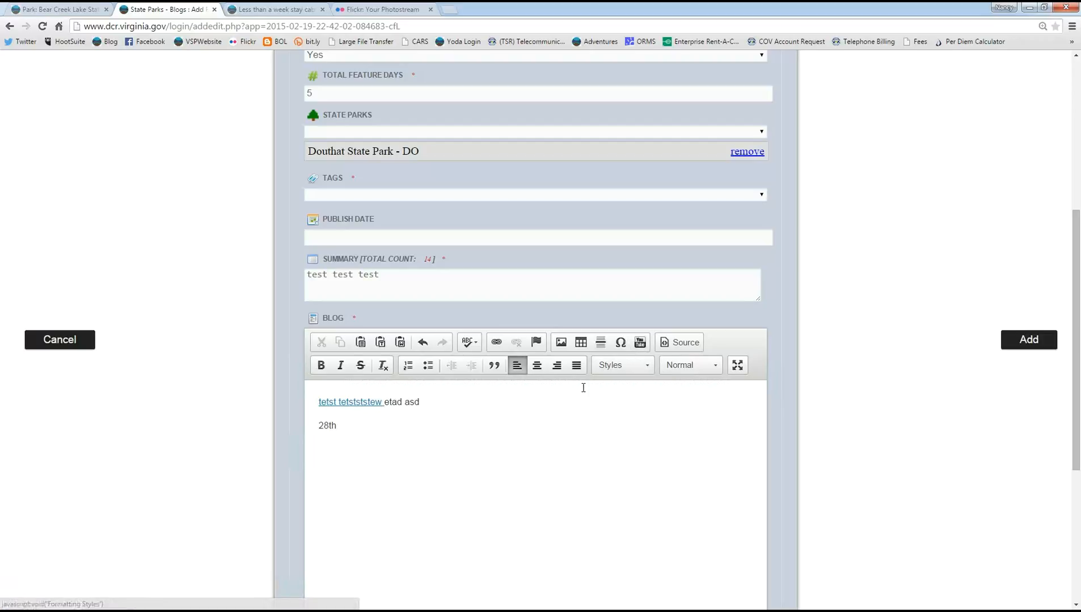
pyautogui.click(645, 365)
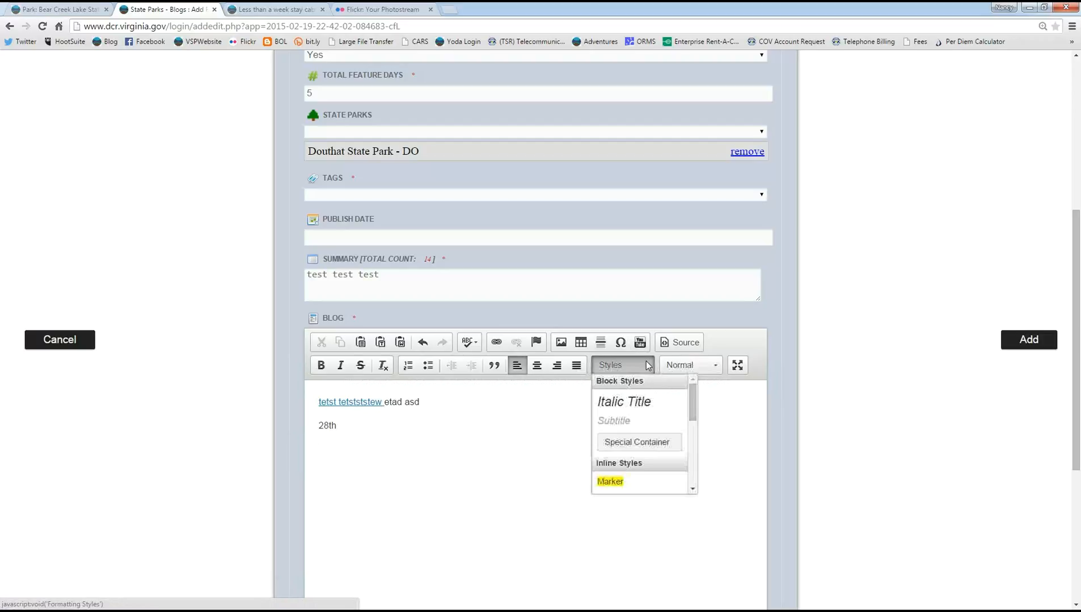
pyautogui.click(641, 442)
pyautogui.write('This is t')
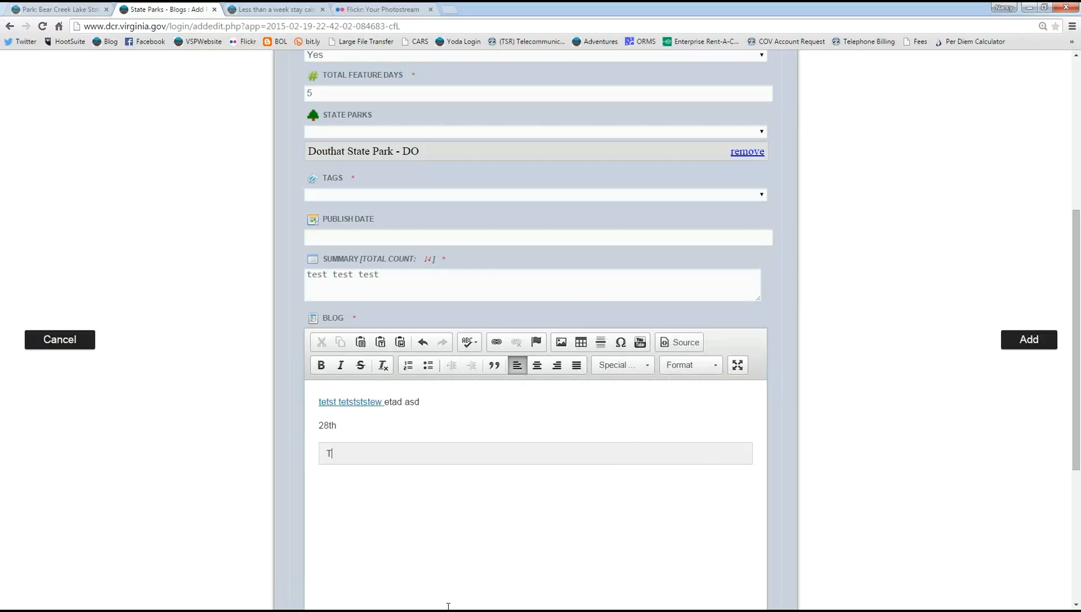
pyautogui.write('s[ped')
pyautogui.write('cial stuff')
pyautogui.click(436, 473)
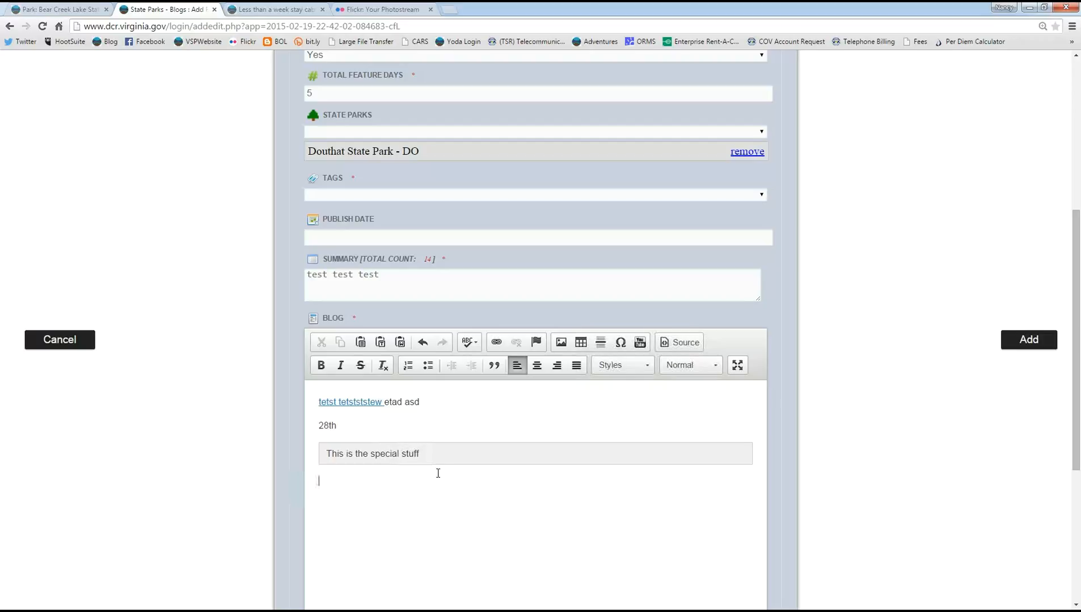
# Step: Centre the text "This is the special stuff" inside its container and view the available paragraph formats
pyautogui.moveTo(429, 451); pyautogui.dragTo(326, 454)
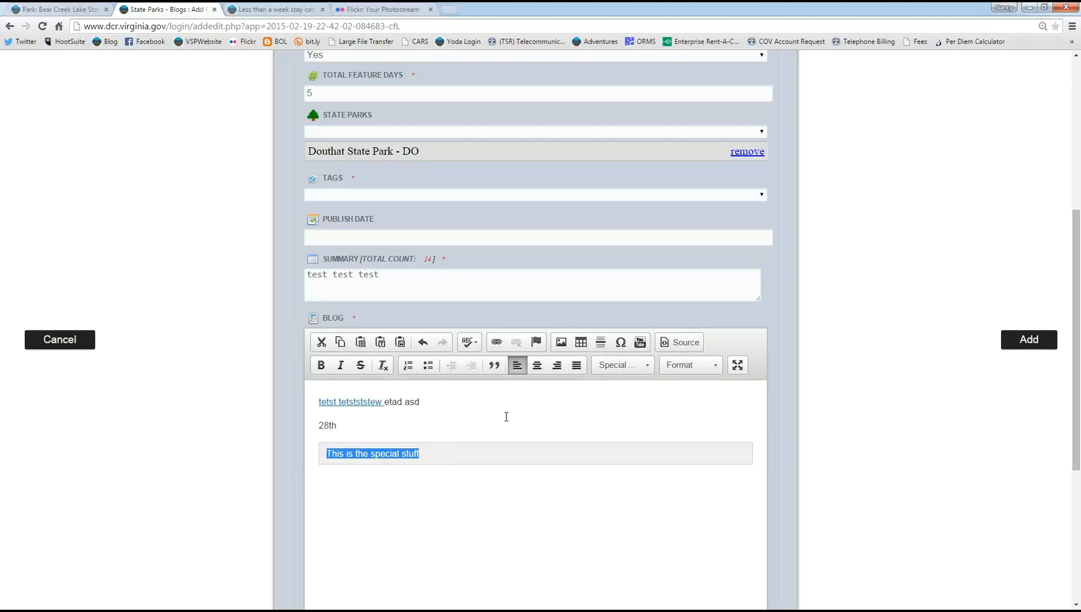
pyautogui.click(537, 365)
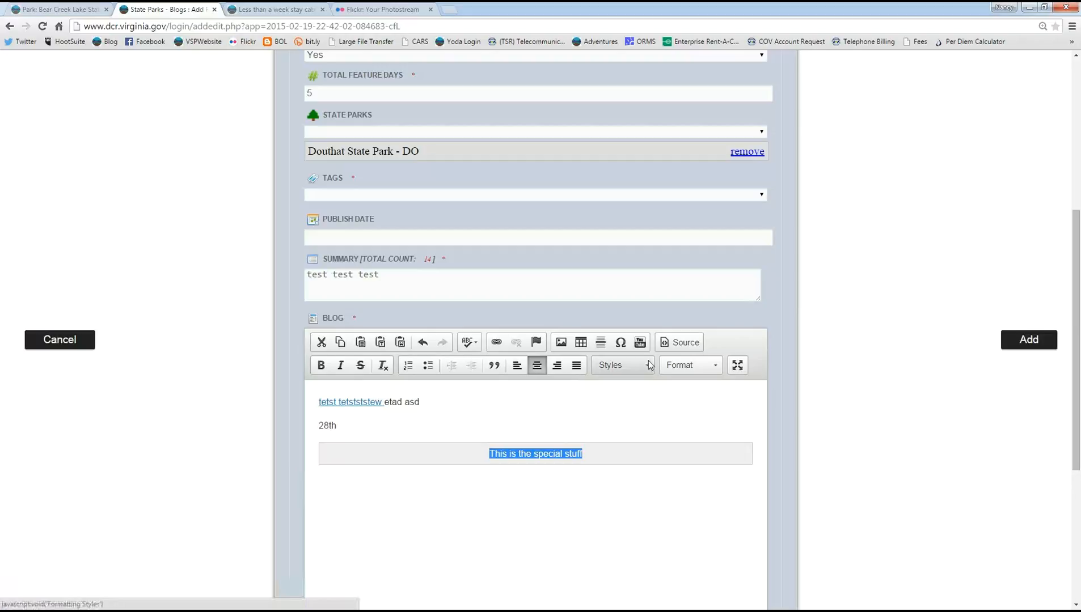
pyautogui.click(716, 371)
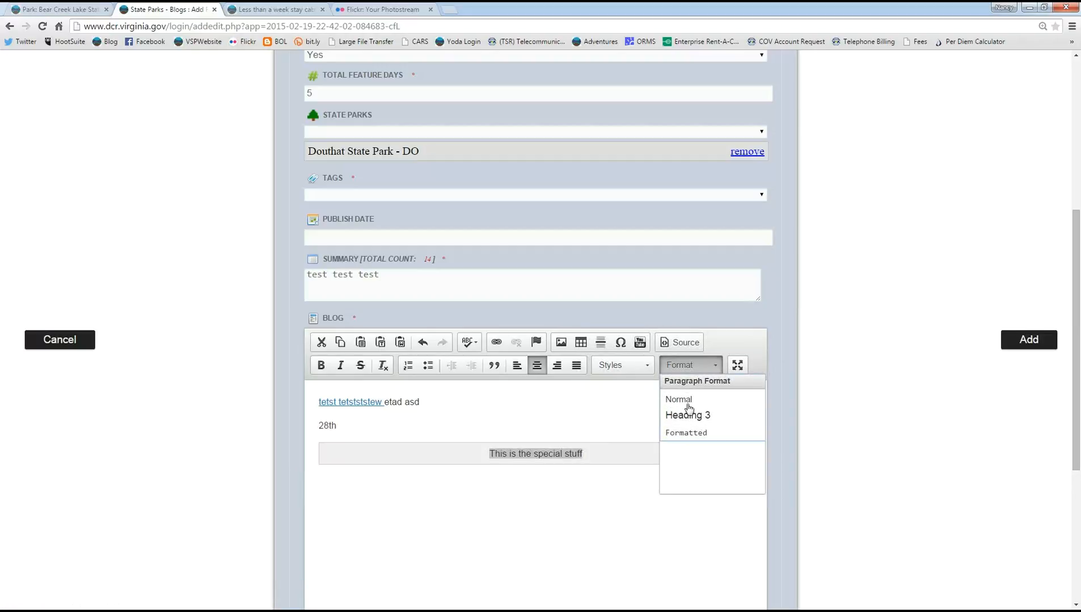
pyautogui.click(652, 424)
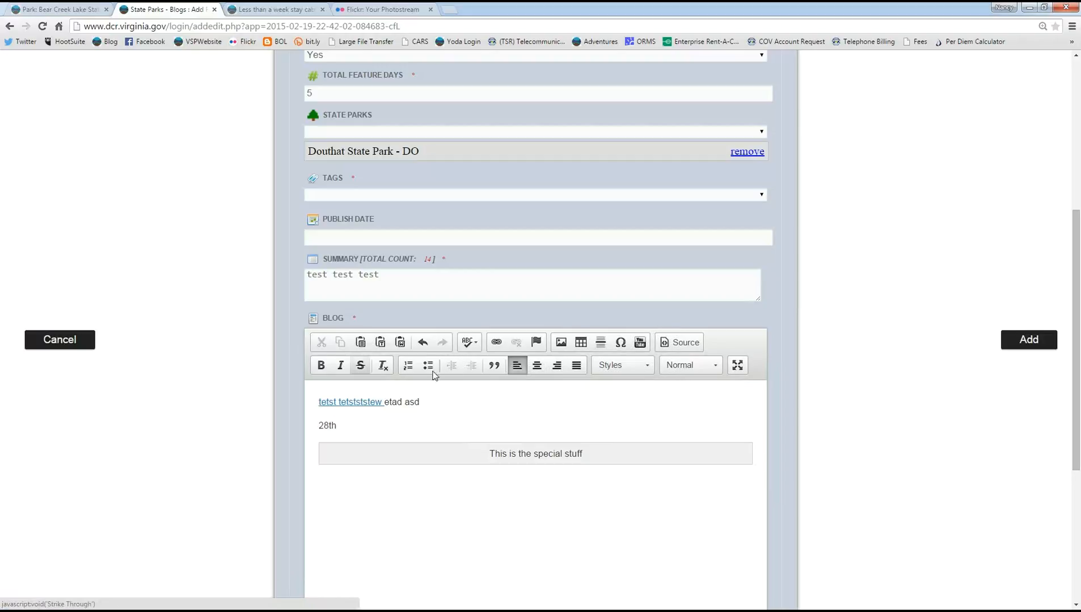
# Step: Look back over the blog form and try to add the record
pyautogui.scroll(-3, 915, 378)
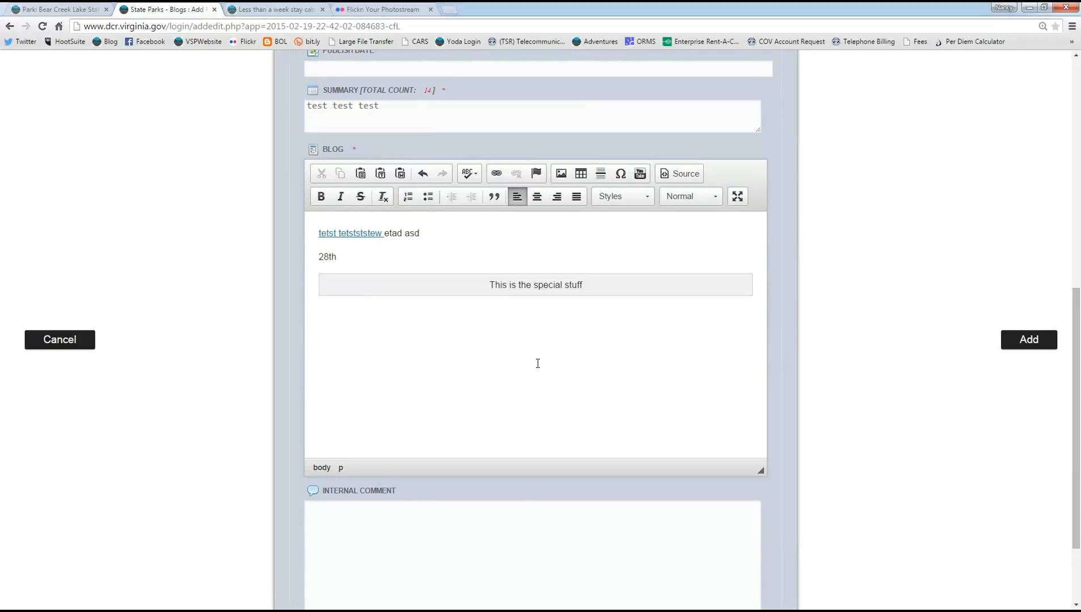
pyautogui.scroll(2, 563, 376)
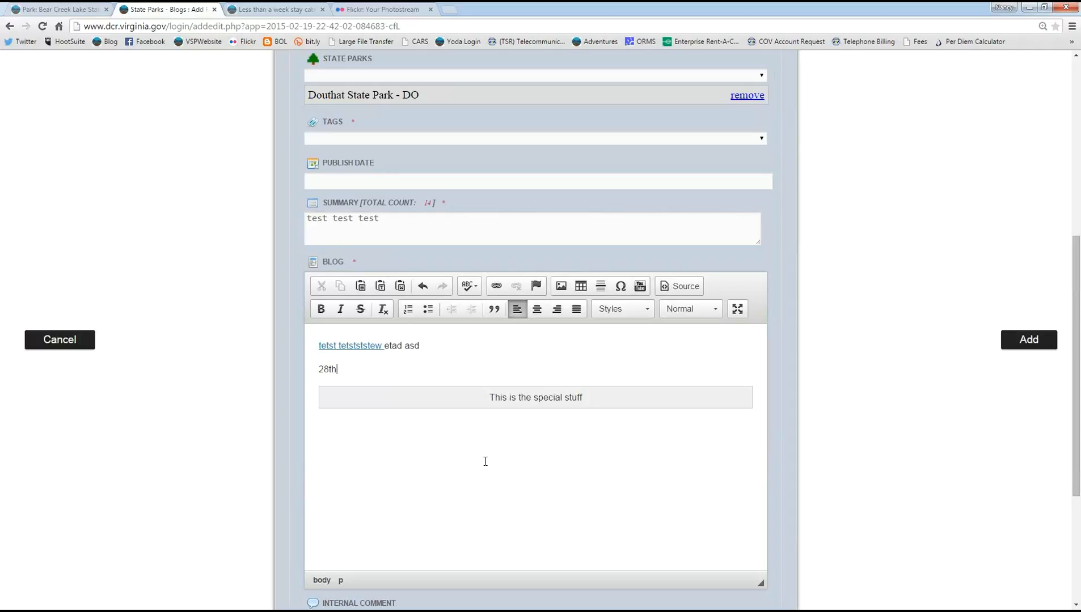
pyautogui.scroll(1, 839, 507)
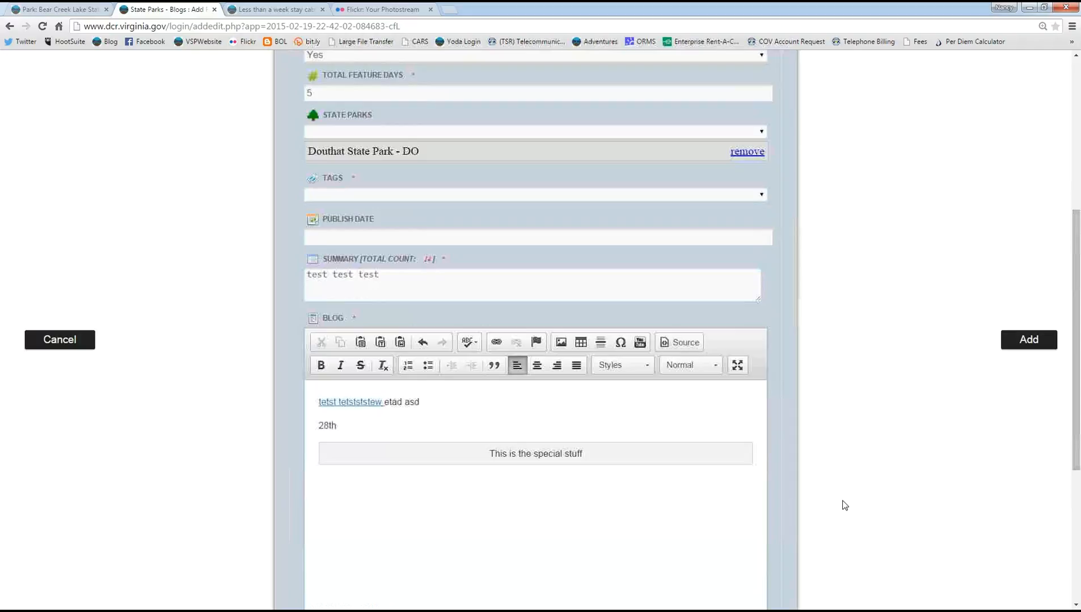
pyautogui.scroll(1, 991, 486)
pyautogui.scroll(5, 991, 486)
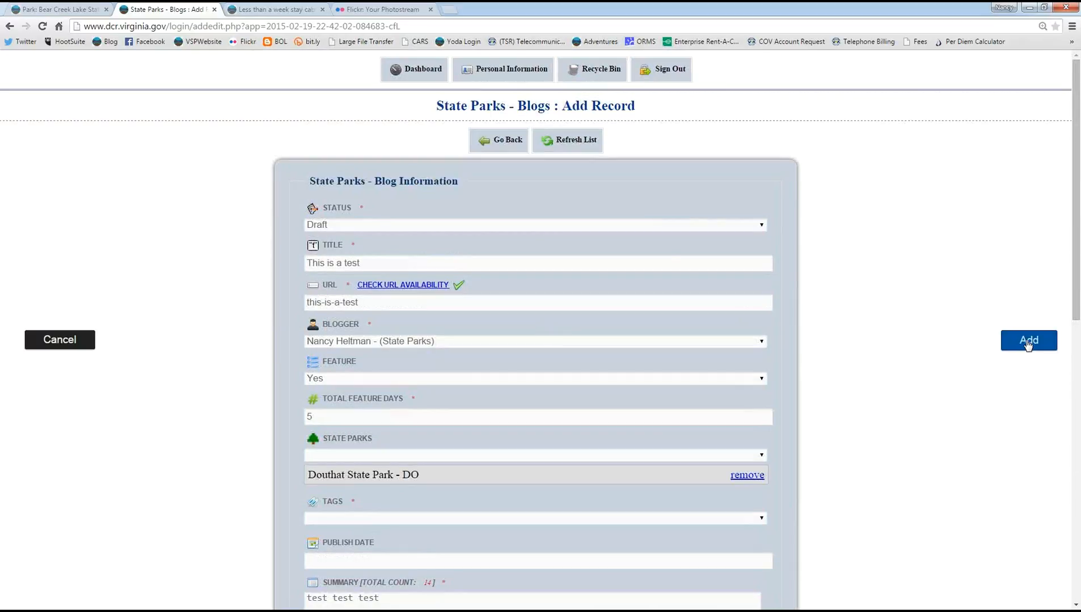
pyautogui.click(1027, 344)
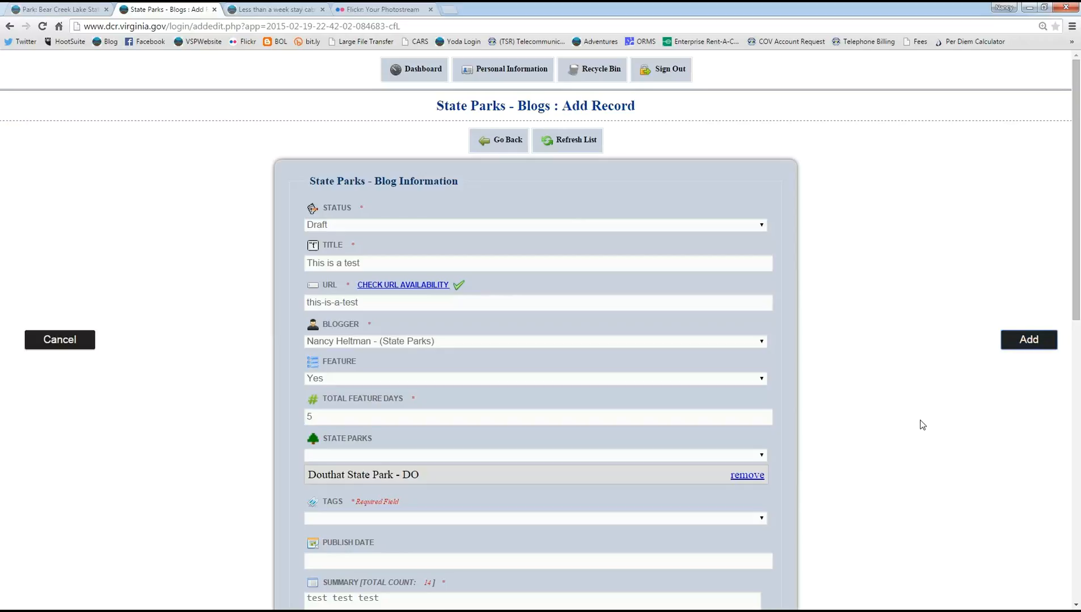
# Step: Tag the blog with birds and add it as a new record
pyautogui.scroll(-5, 924, 430)
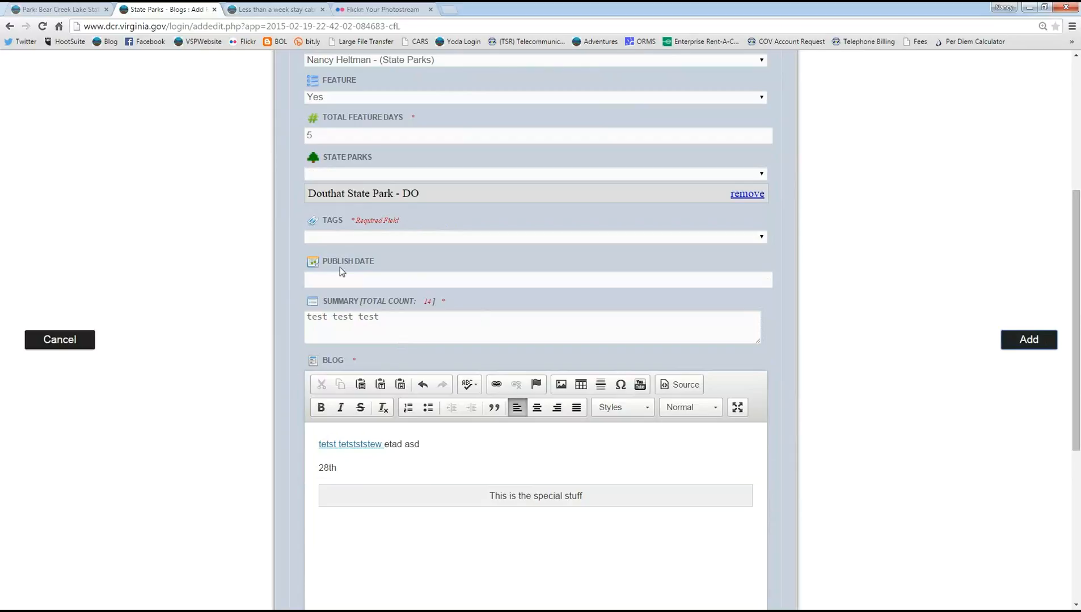
pyautogui.click(345, 237)
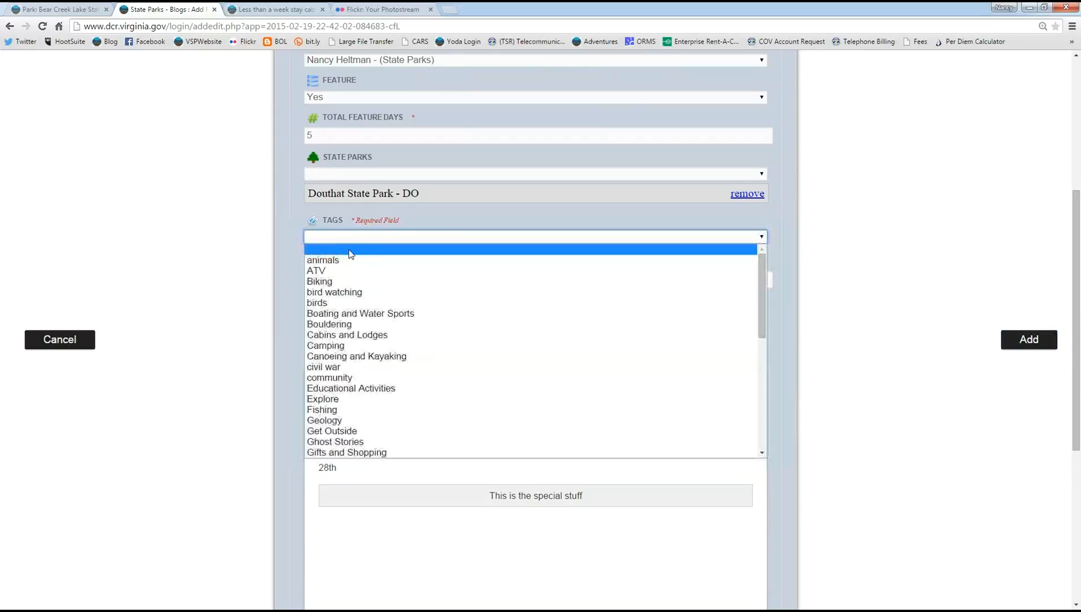
pyautogui.click(343, 302)
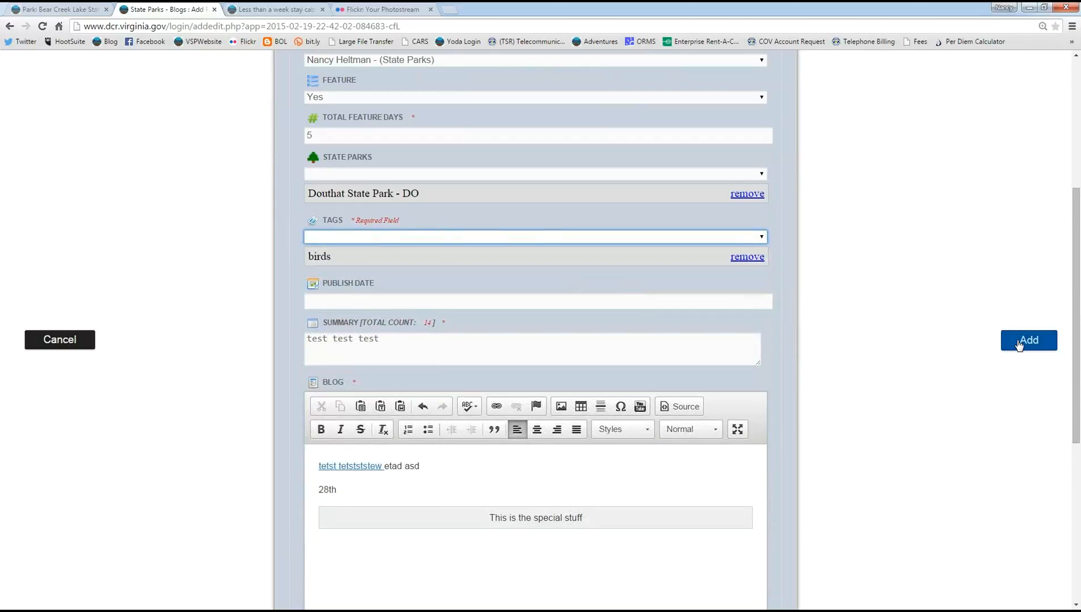
pyautogui.click(1018, 346)
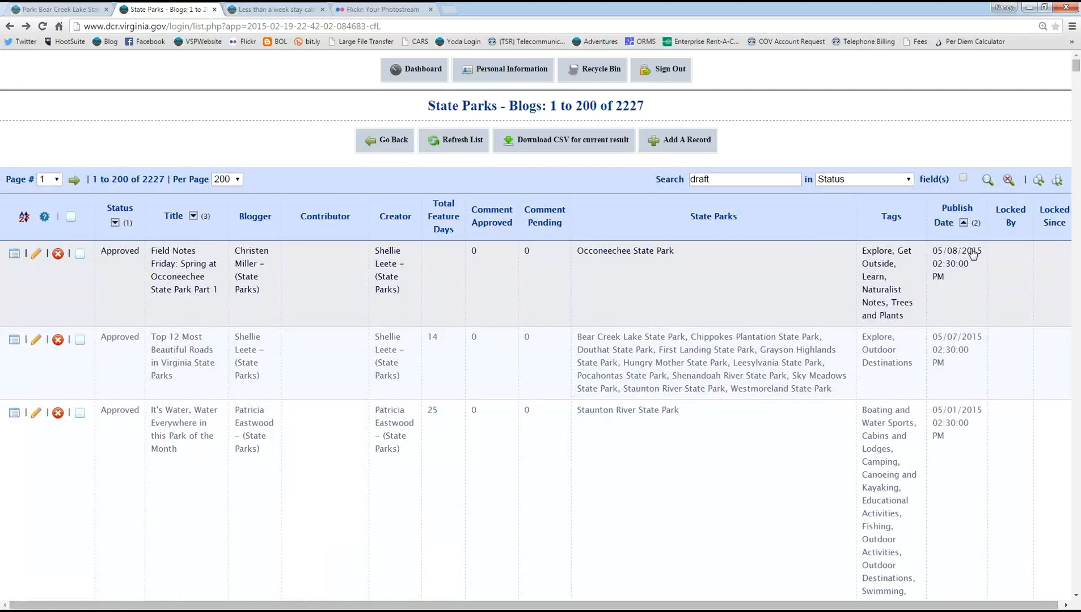
# Step: Search the blog list for records with the status draft and open the details of "This is a test"
pyautogui.click(989, 180)
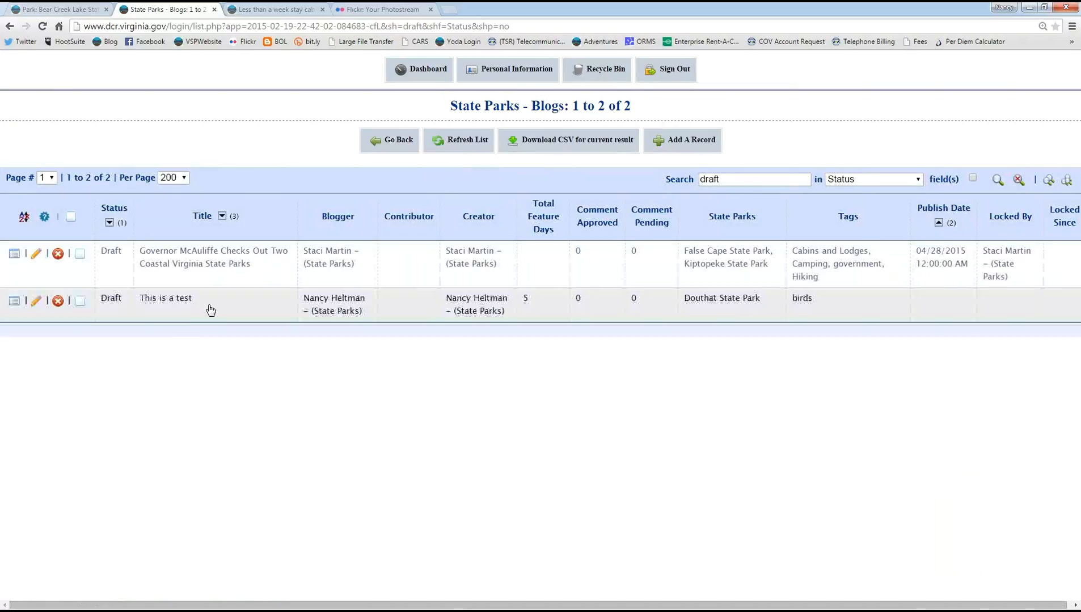
pyautogui.click(14, 302)
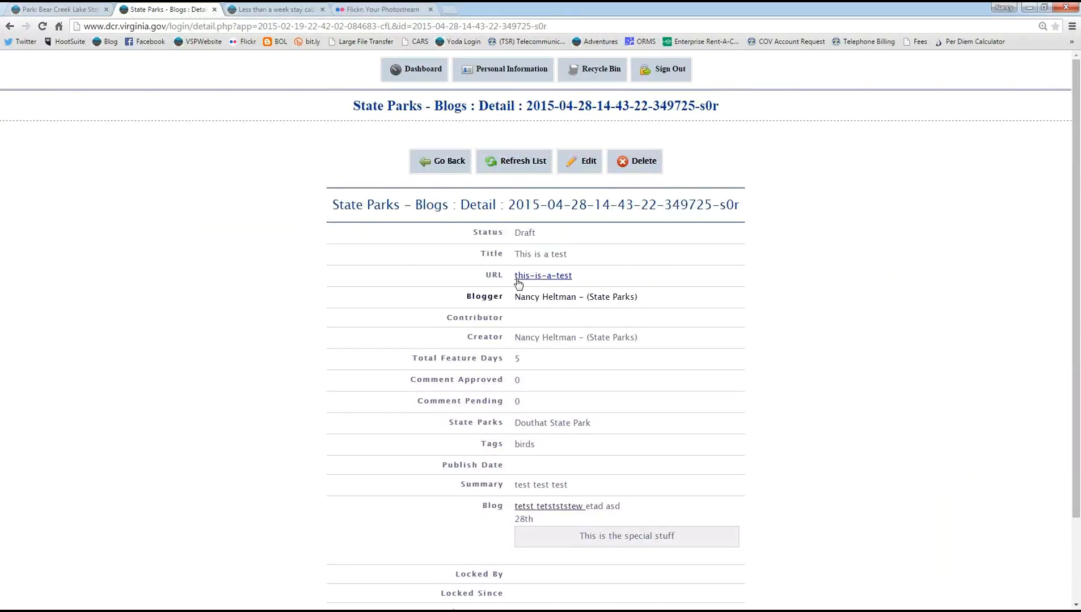
# Step: Open the web page of the draft blog through its this-is-a-test URL and check how the post is displayed
pyautogui.click(518, 277)
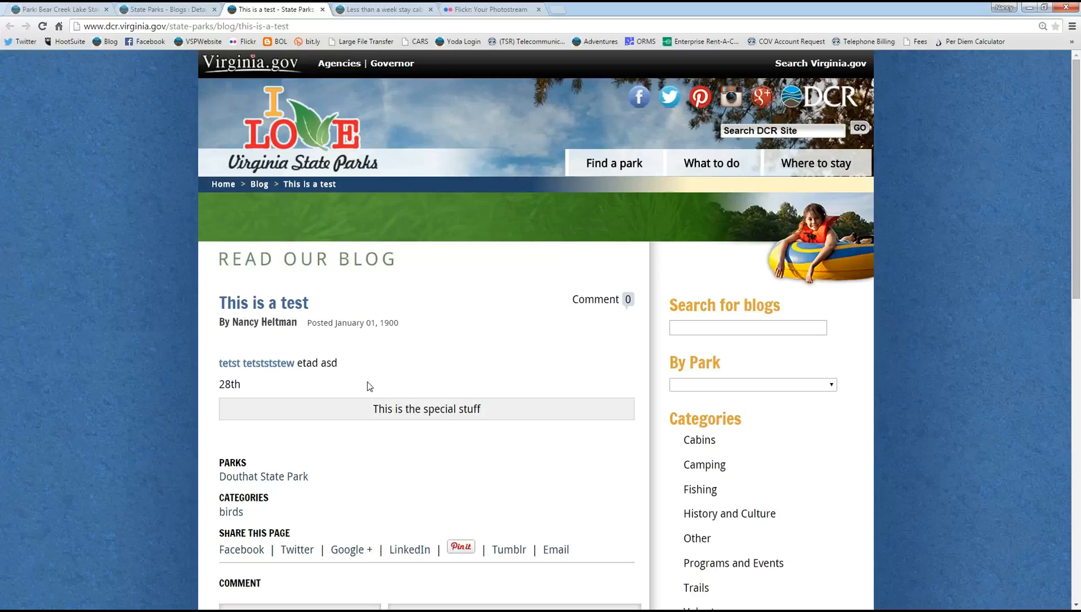
pyautogui.scroll(-1, 419, 391)
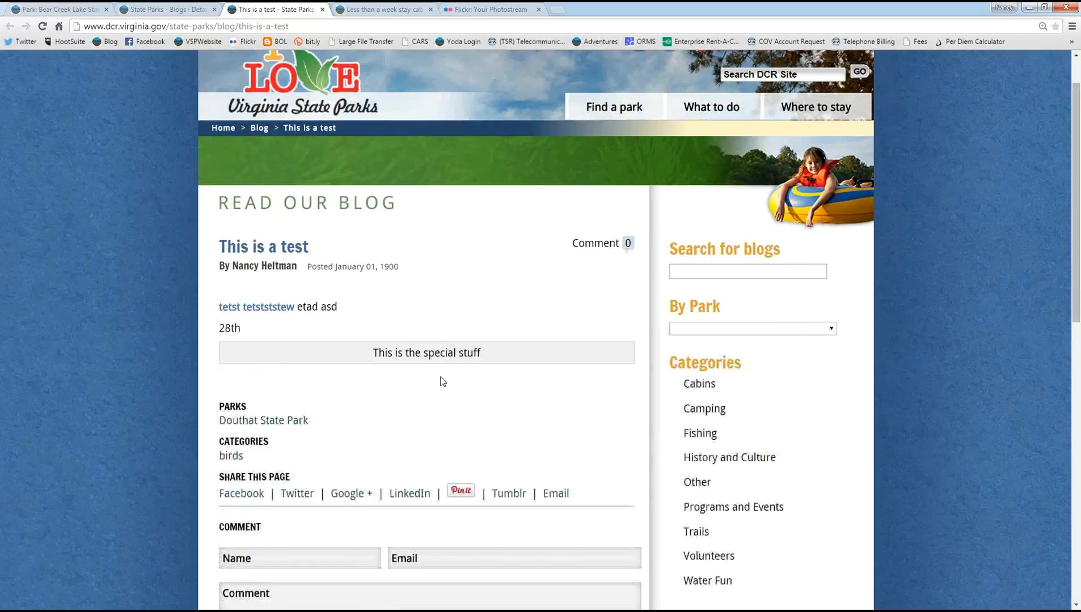
pyautogui.scroll(1, 408, 312)
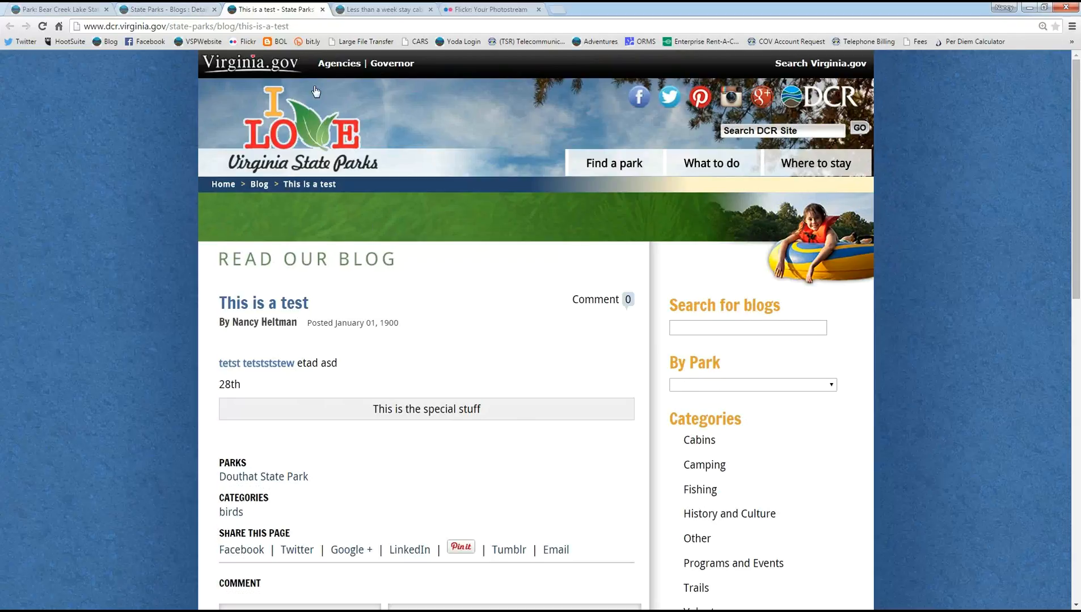
# Step: Close the blog preview, open the draft record for editing and spell-check the blog text, ignoring every flagged word
pyautogui.click(322, 10)
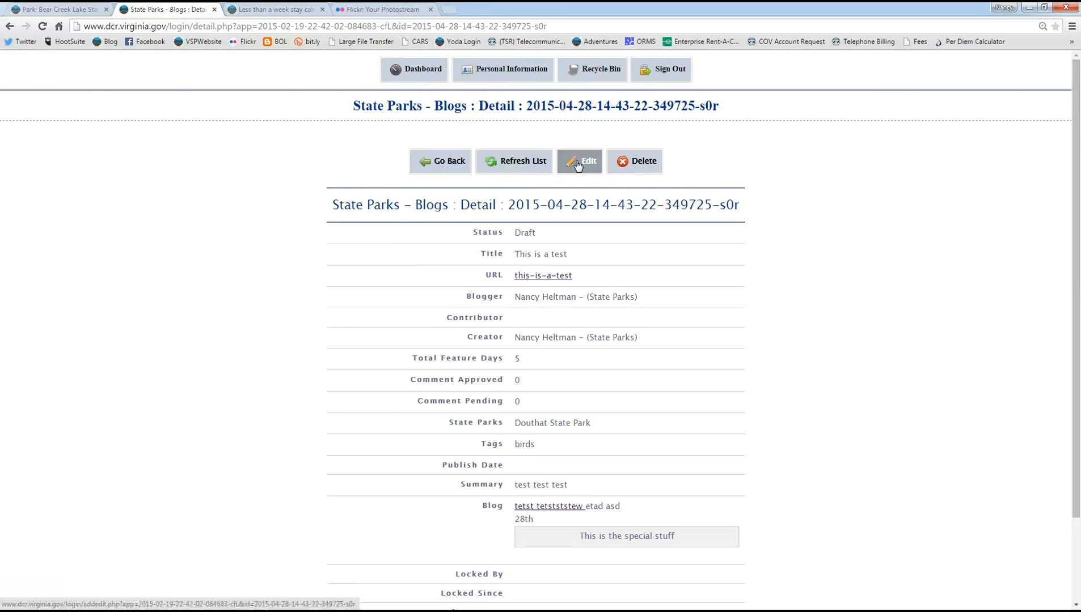
pyautogui.click(577, 165)
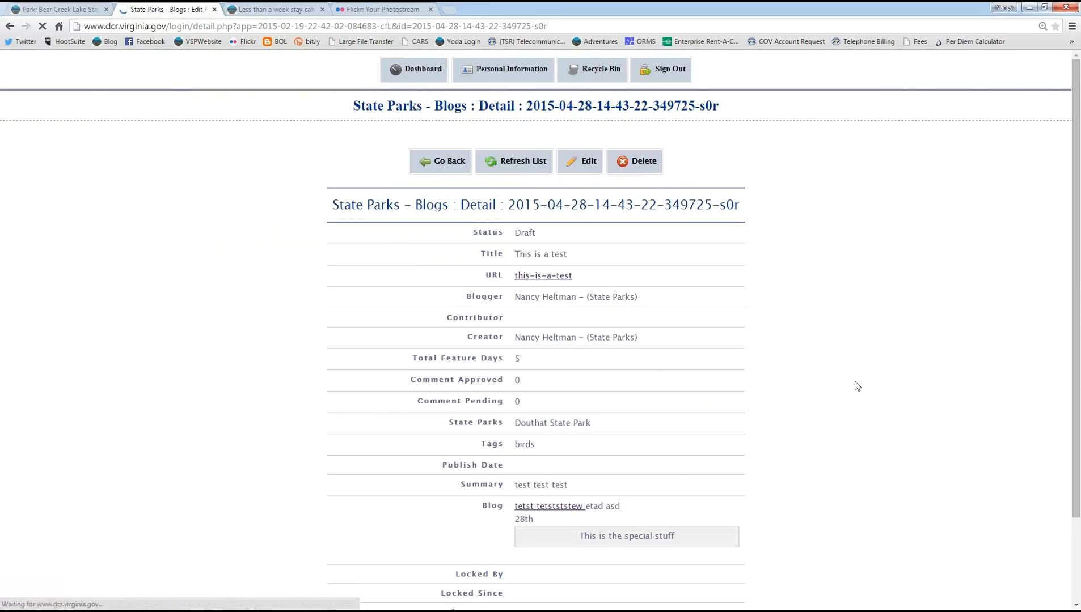
pyautogui.scroll(-6, 490, 473)
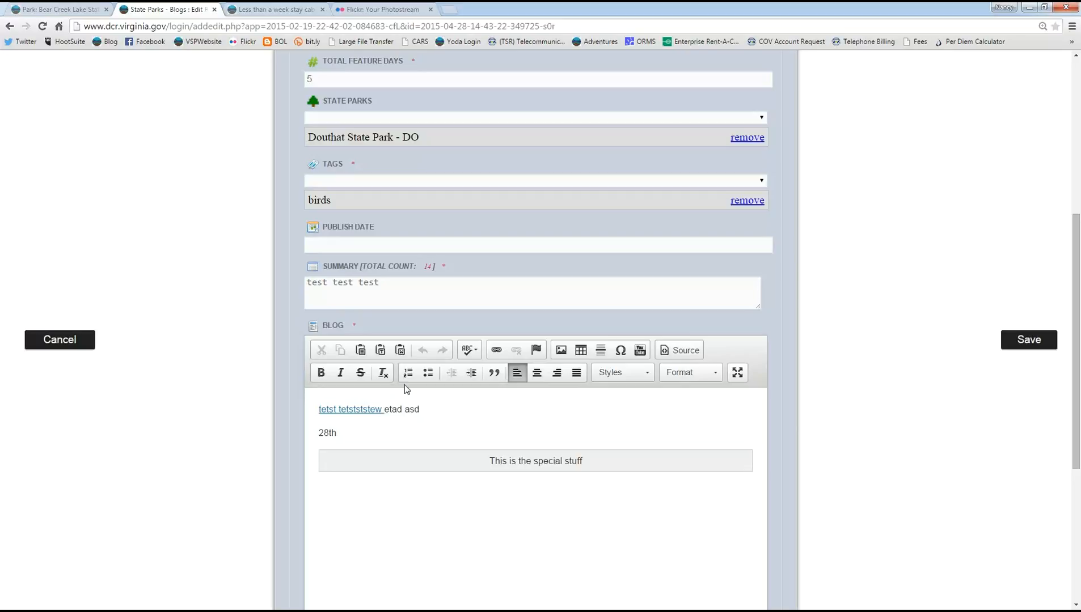
pyautogui.click(477, 352)
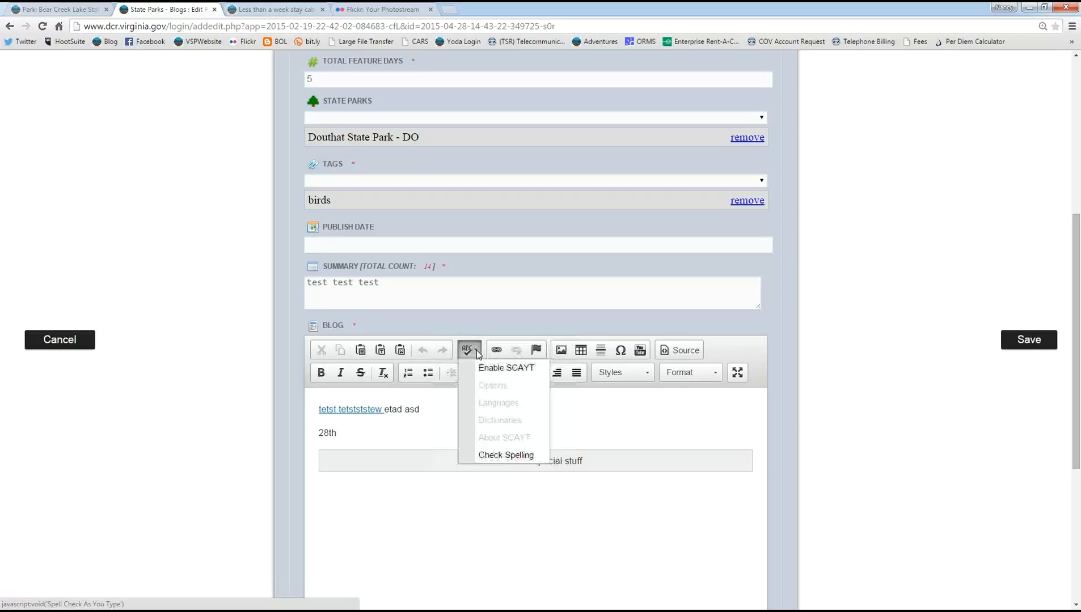
pyautogui.click(504, 457)
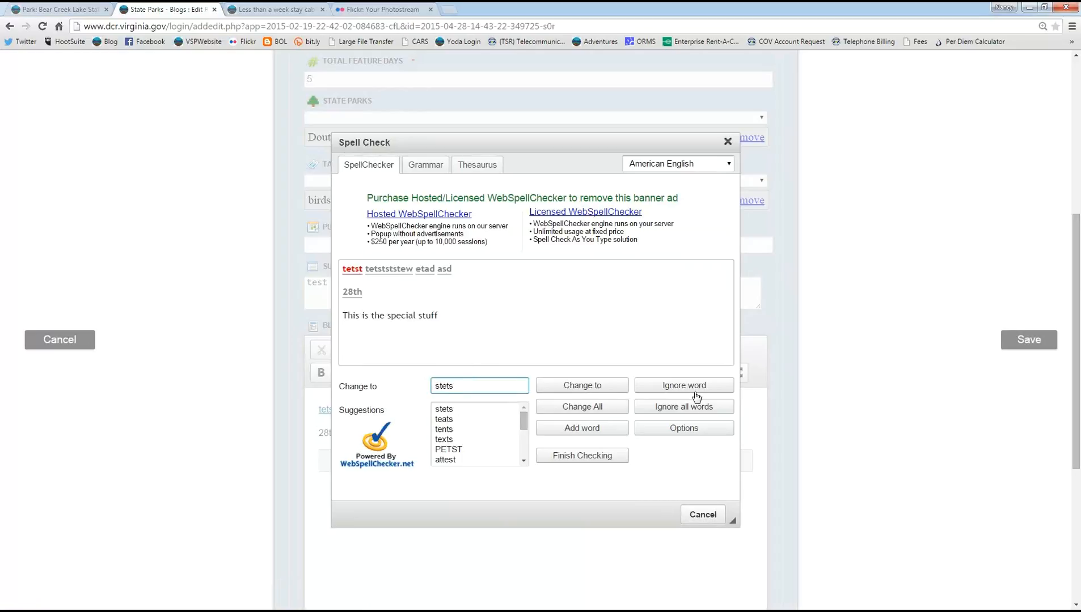
pyautogui.click(672, 387)
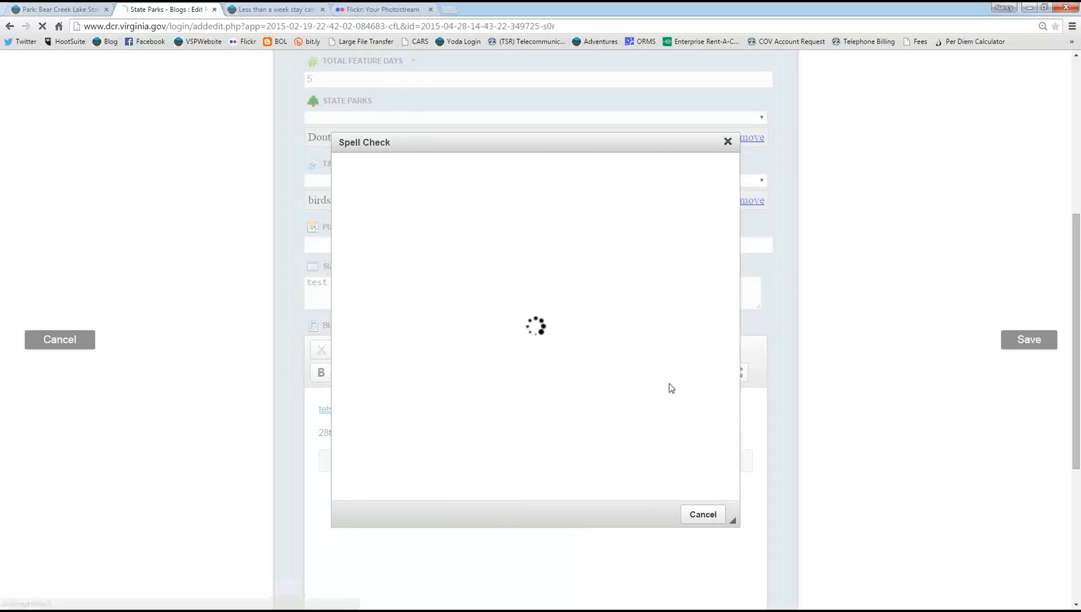
pyautogui.click(671, 386)
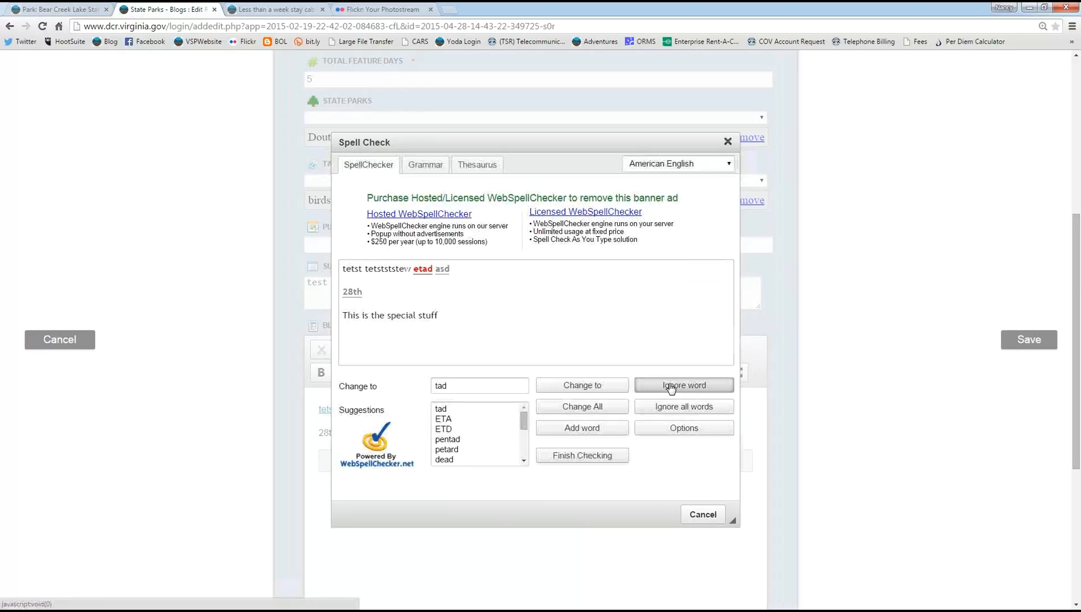
pyautogui.click(670, 386)
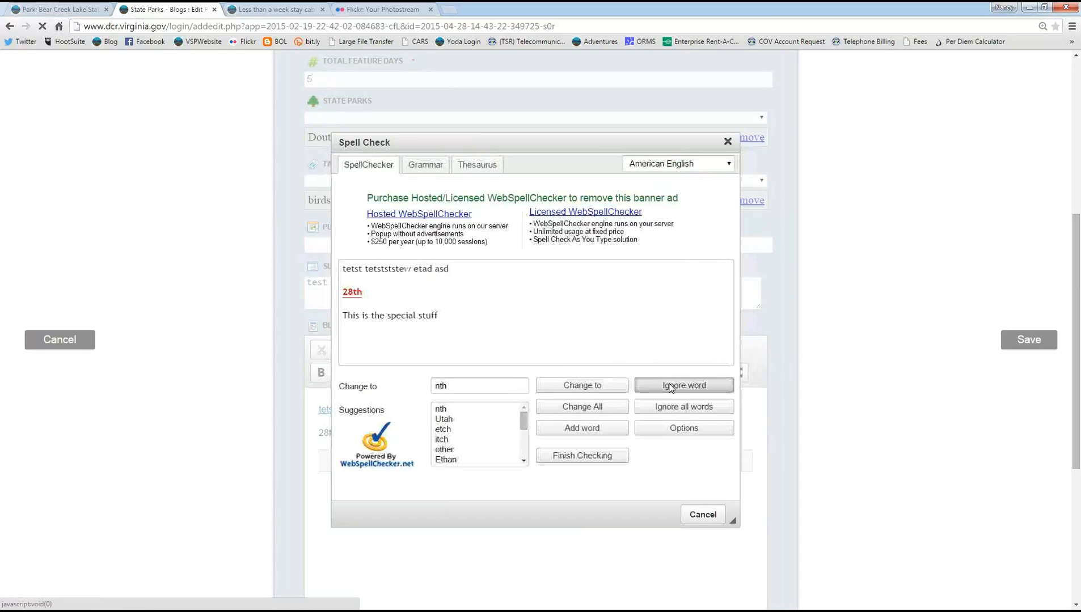
pyautogui.click(671, 387)
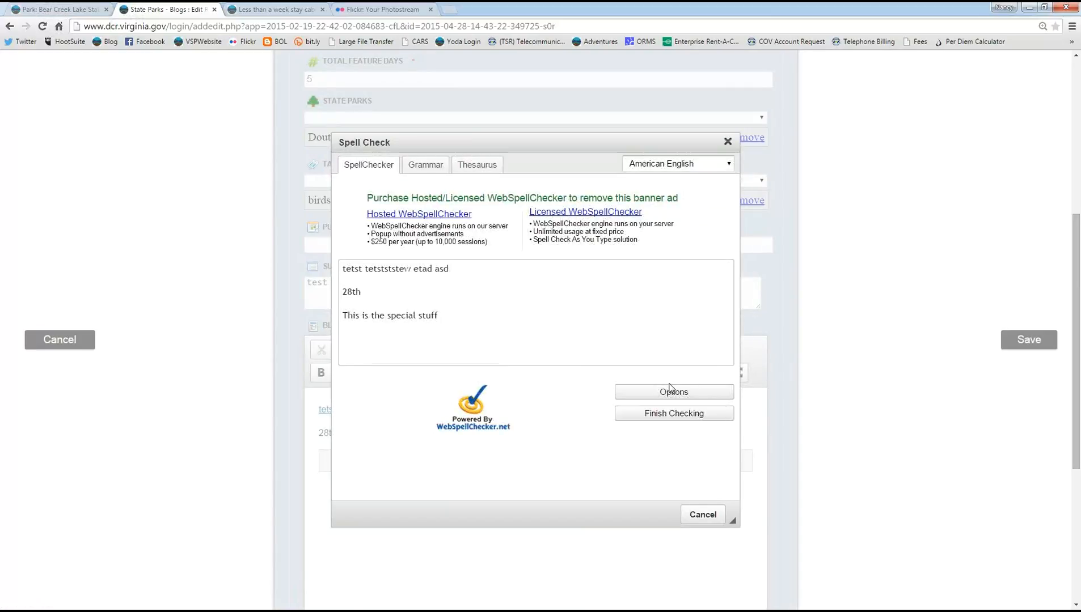
pyautogui.click(668, 414)
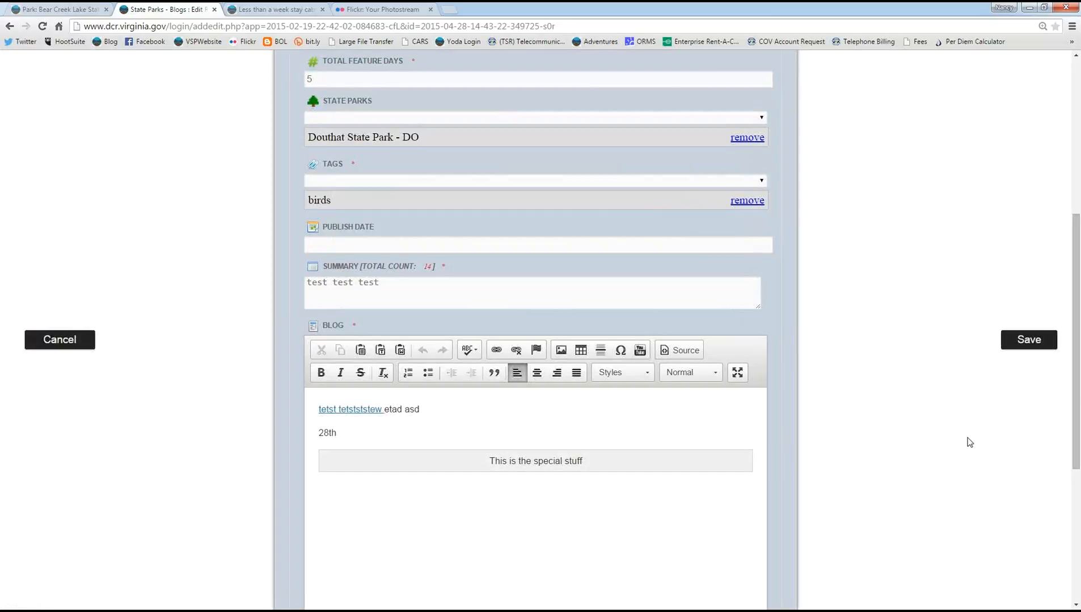
# Step: Set the blog's status to Awaiting Approval, save the record and return to its details
pyautogui.scroll(1, 968, 442)
pyautogui.scroll(-2, 942, 457)
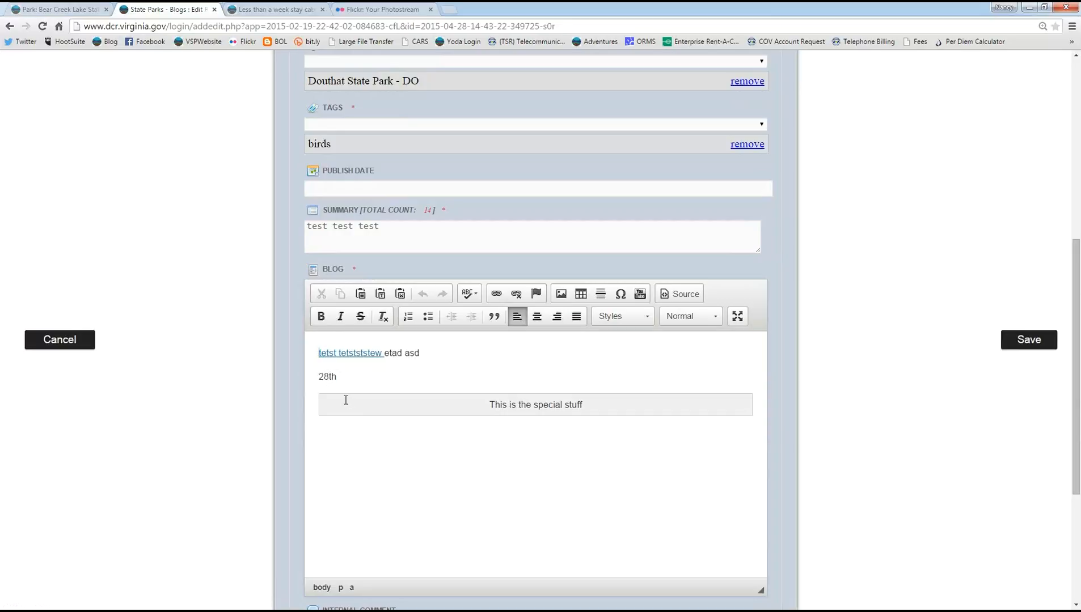
pyautogui.scroll(6, 964, 527)
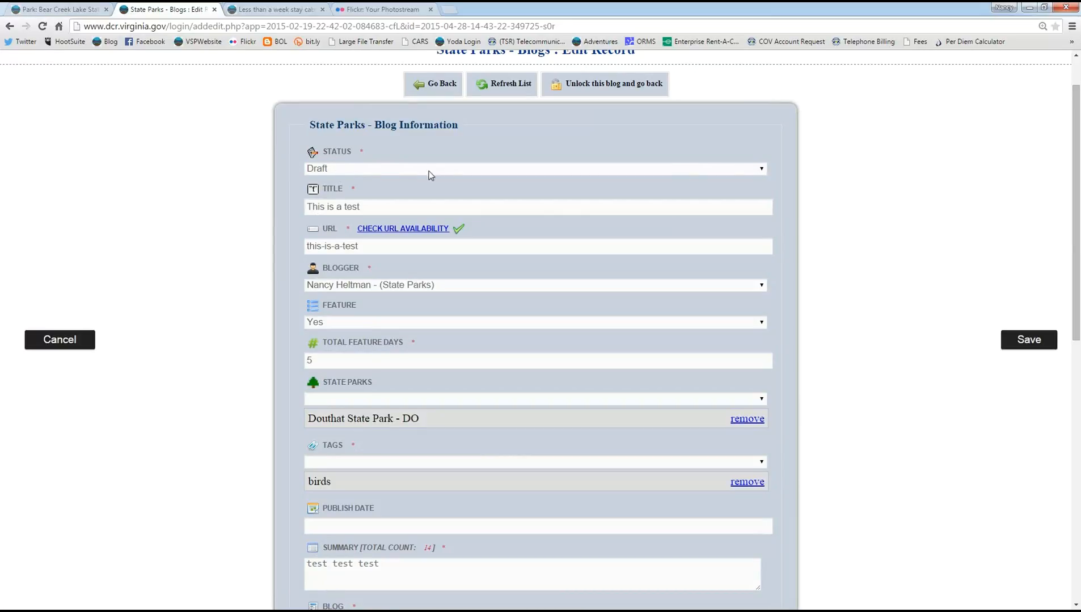
pyautogui.click(762, 170)
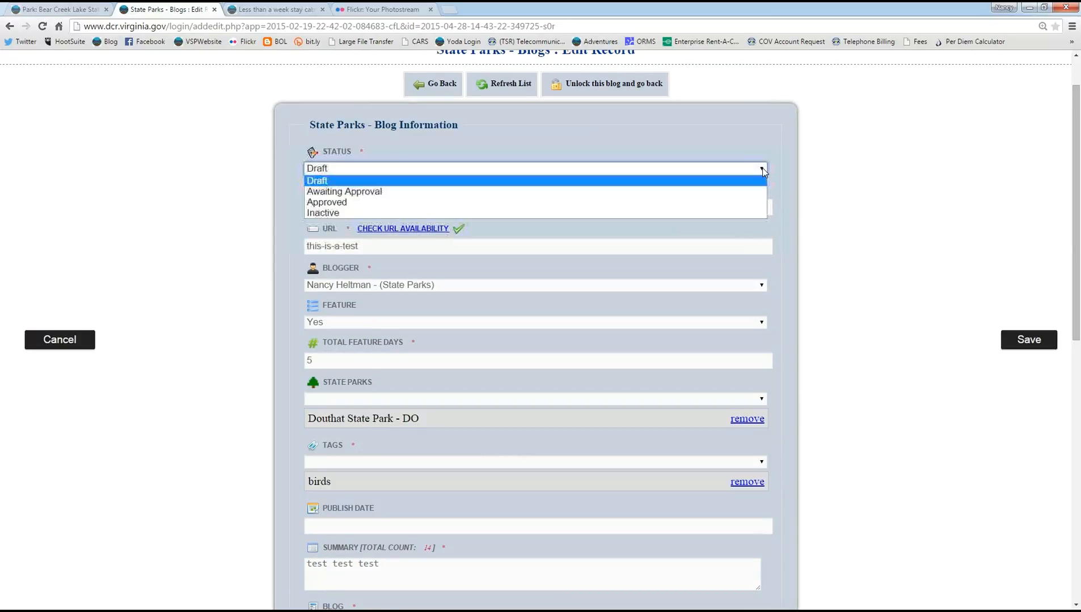
pyautogui.click(407, 194)
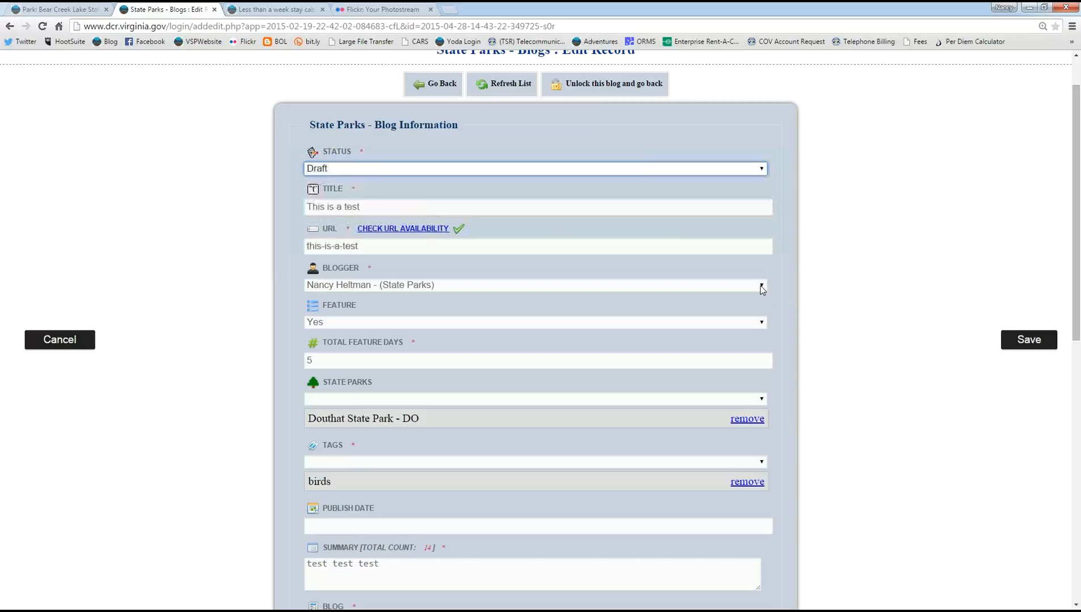
pyautogui.click(1030, 343)
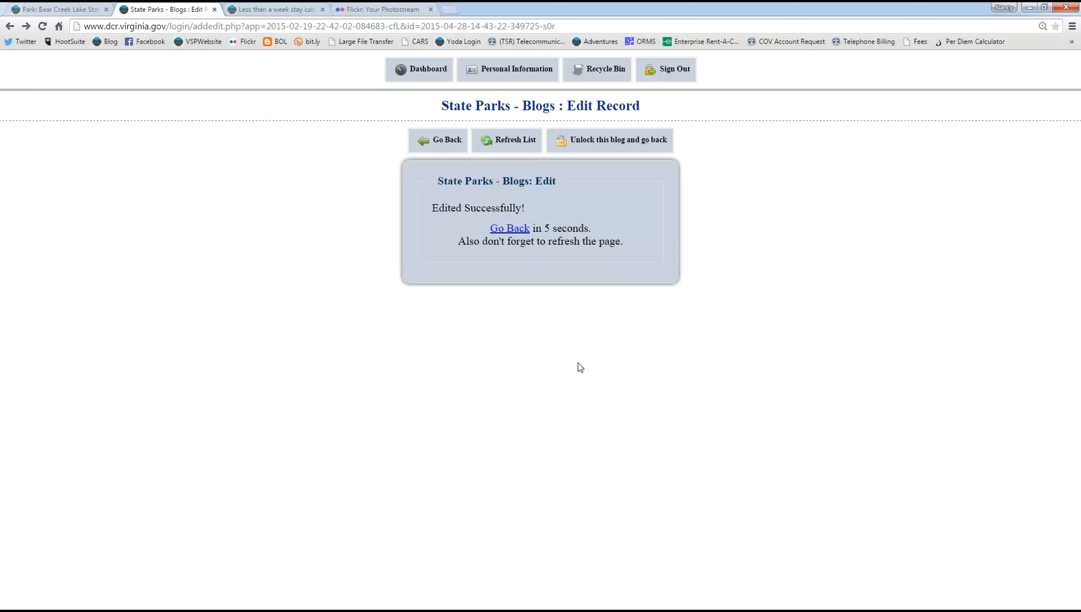
pyautogui.click(509, 228)
pyautogui.click(508, 229)
pyautogui.click(511, 229)
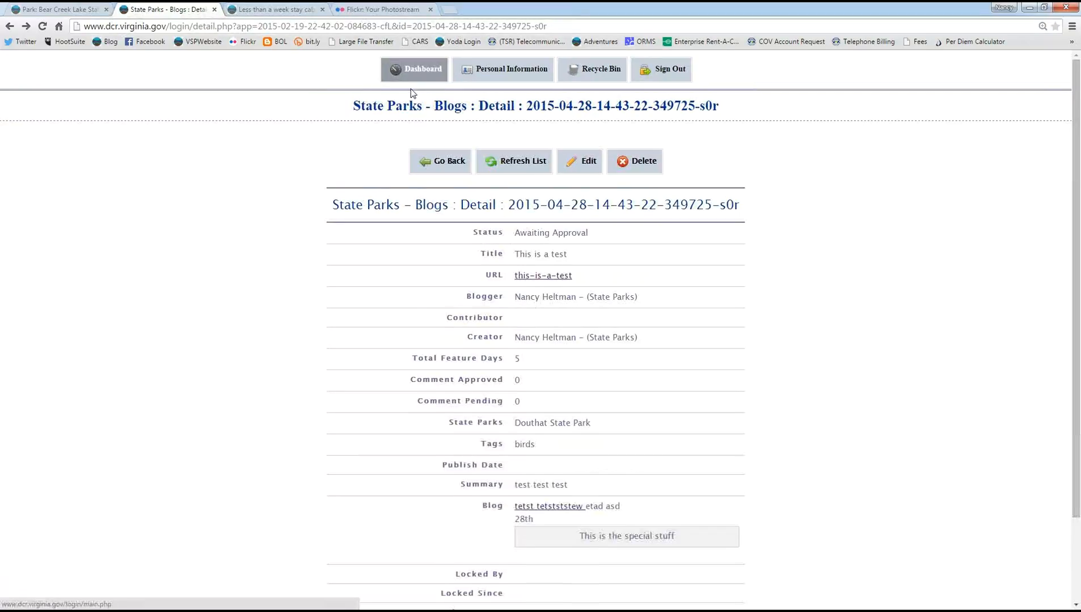
# Step: Search the blog list for records with the status awaiting and open "This is a test" for editing
pyautogui.click(445, 161)
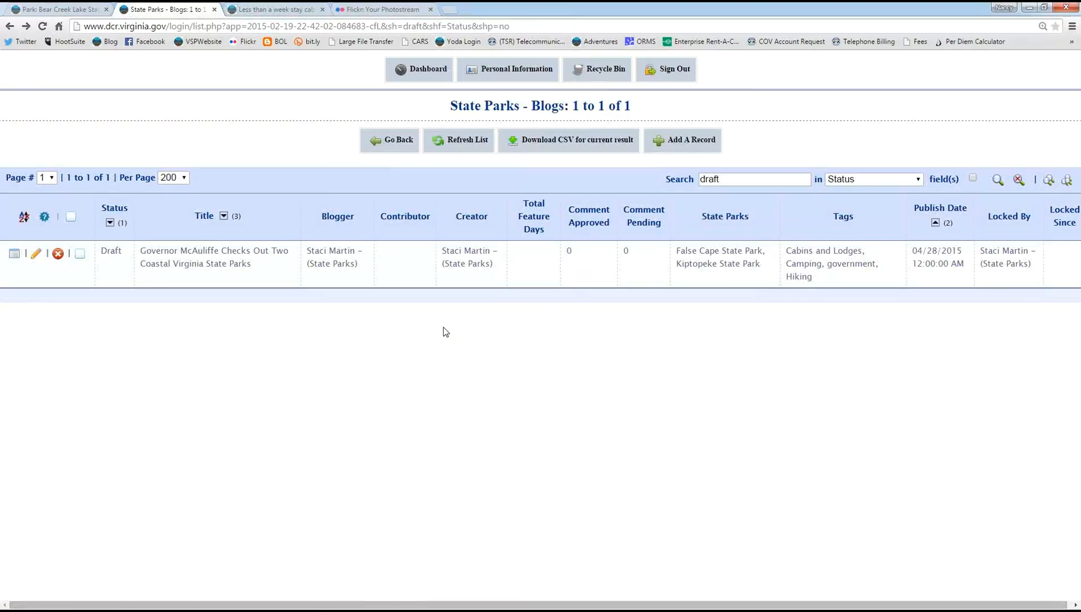
pyautogui.doubleClick(731, 179)
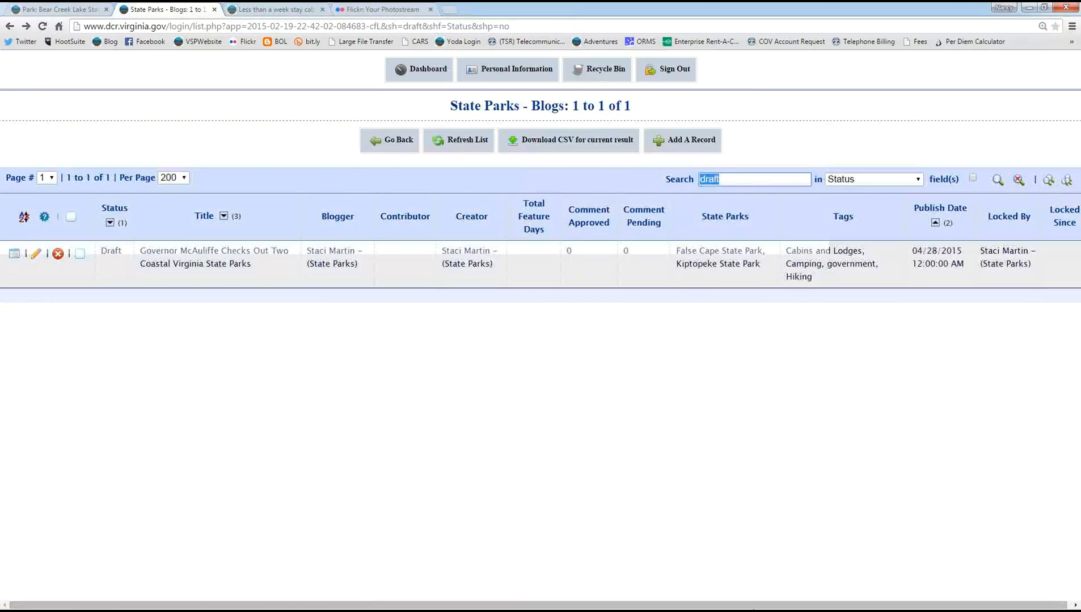
pyautogui.write('awaiting')
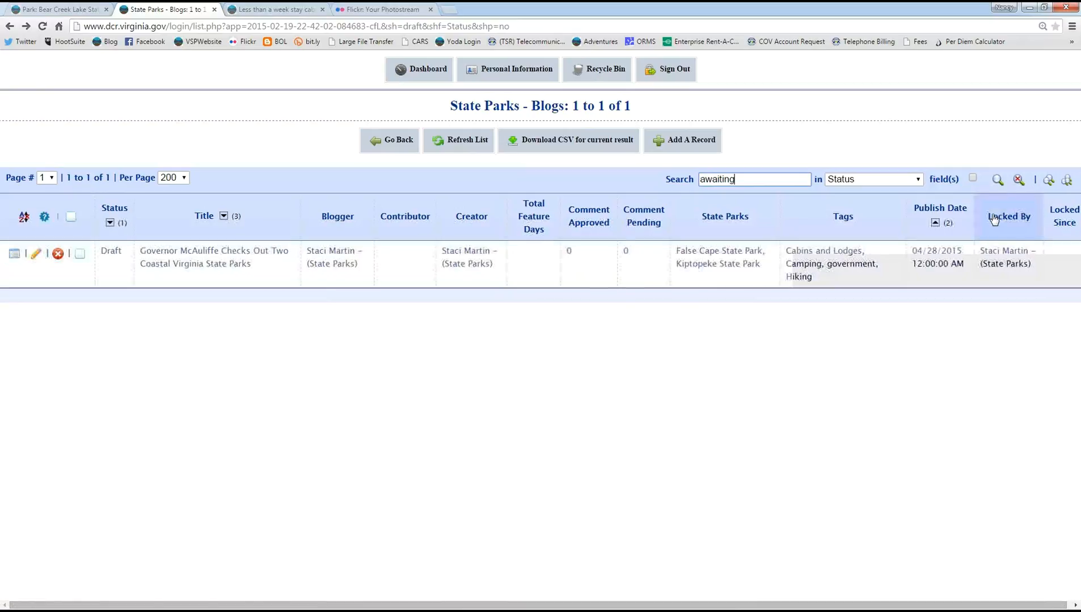
pyautogui.press('Return')
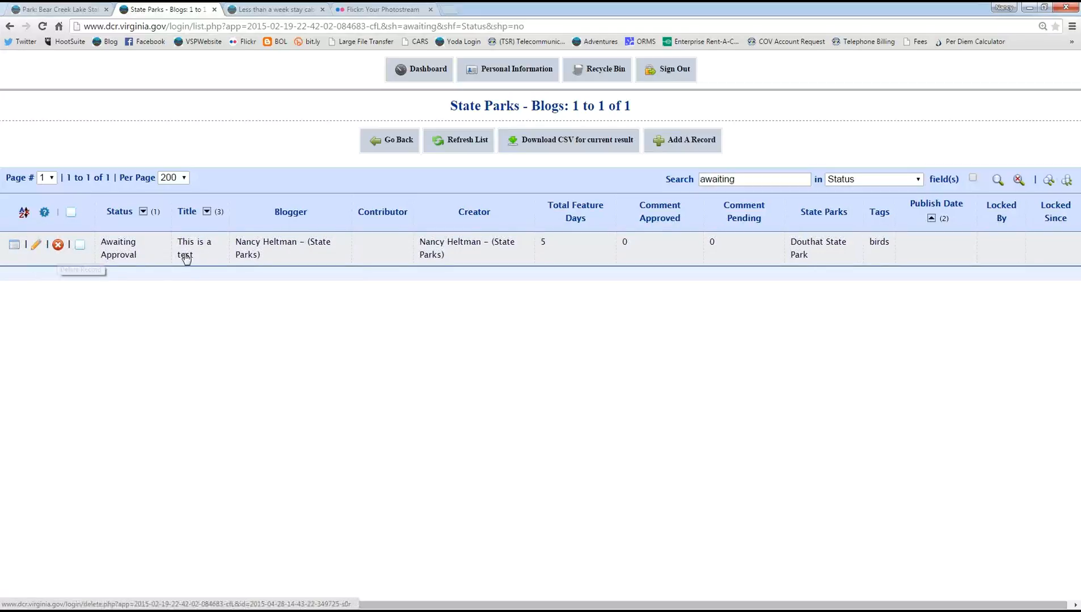
pyautogui.click(36, 249)
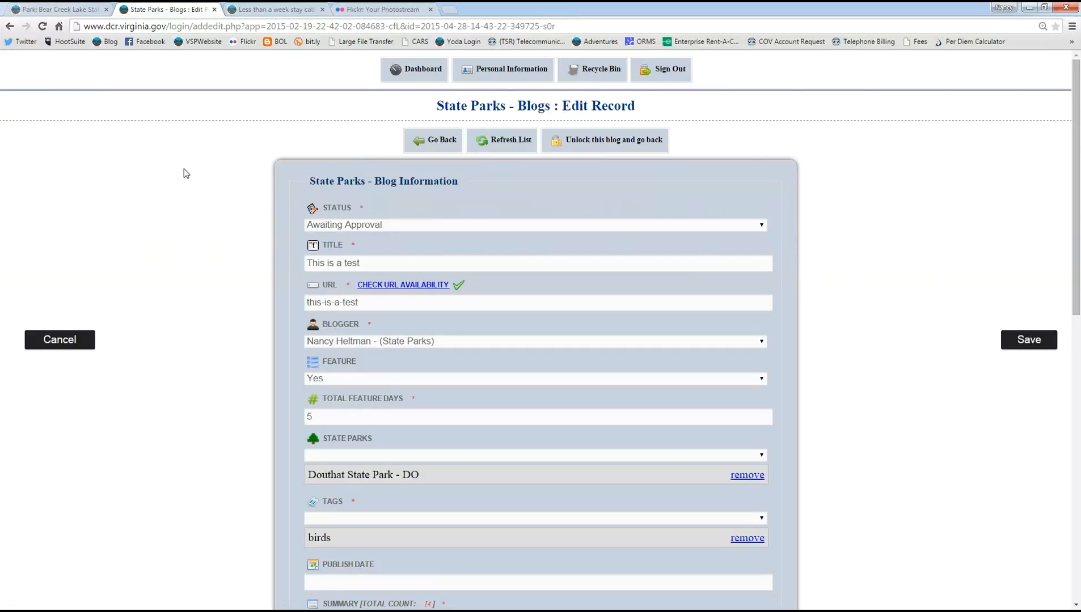
# Step: Sign in to the content system in a new browser tab with the prefilled credentials and open the Blogs list
pyautogui.click(449, 9)
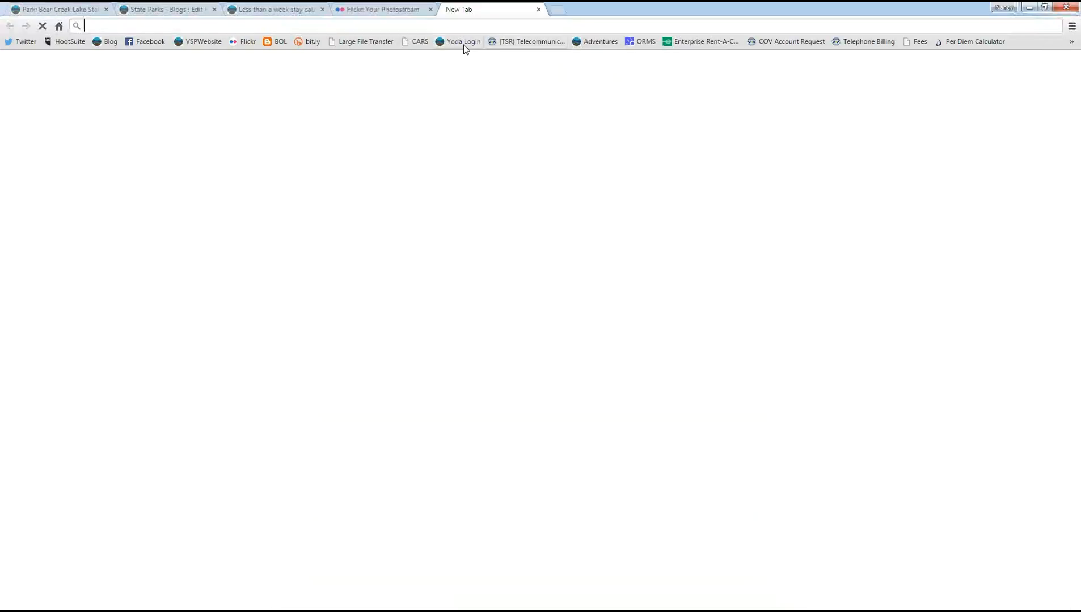
pyautogui.click(464, 42)
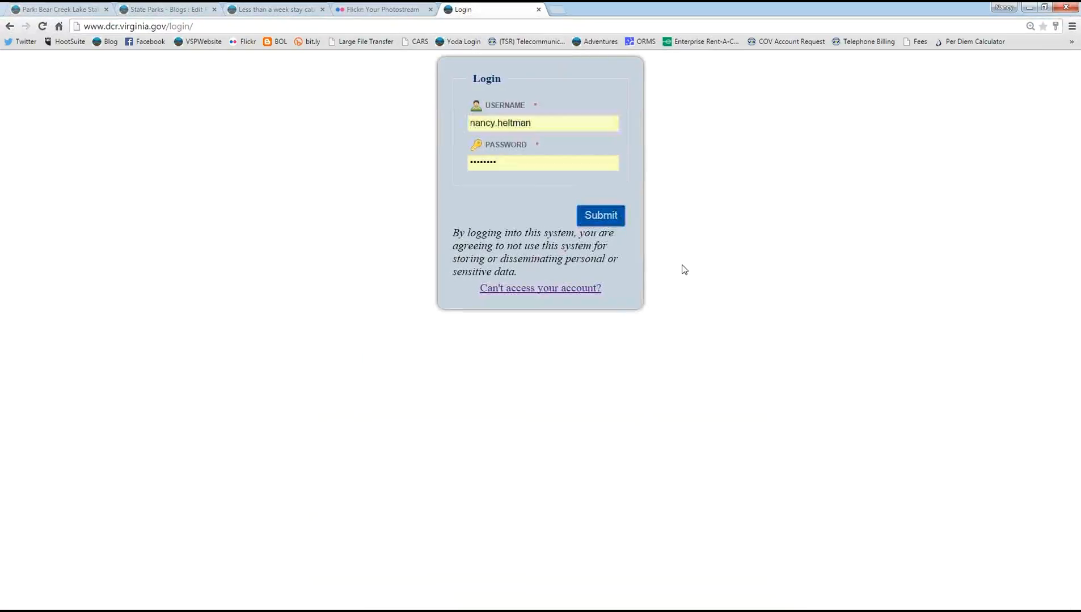
pyautogui.press('Return')
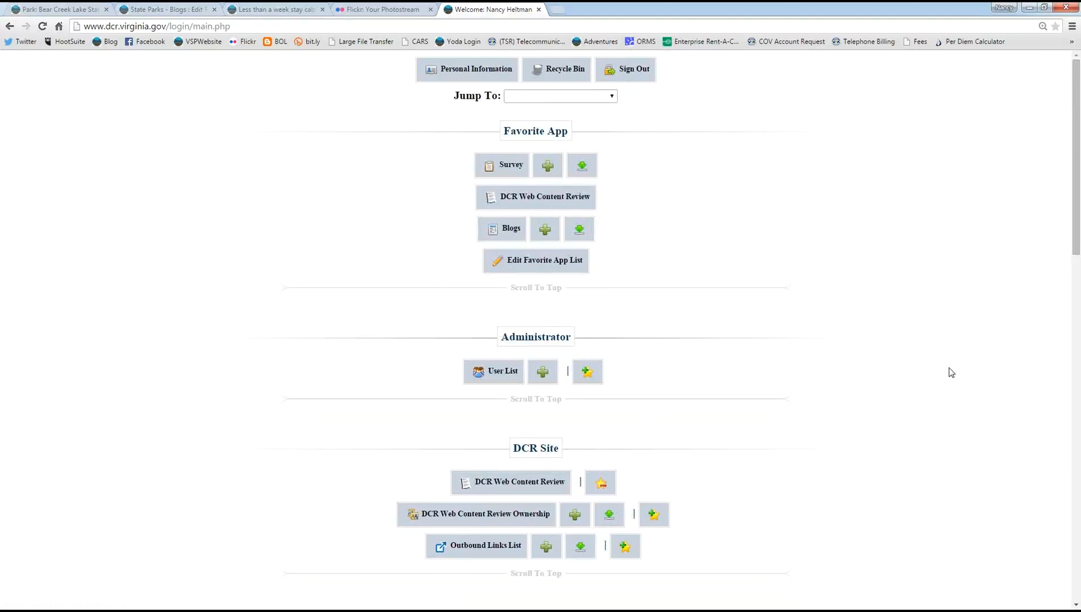
pyautogui.click(513, 233)
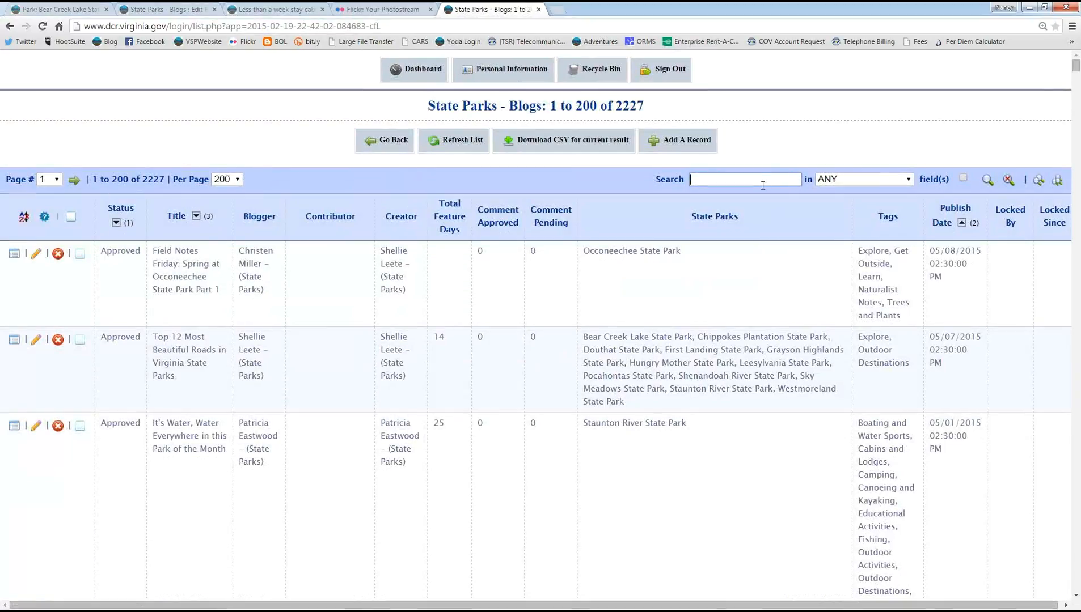
# Step: Search the blog list's Status field for awaiting and check who has locked the test record and since when
pyautogui.write('awaiting')
pyautogui.press('s')
pyautogui.press('s')
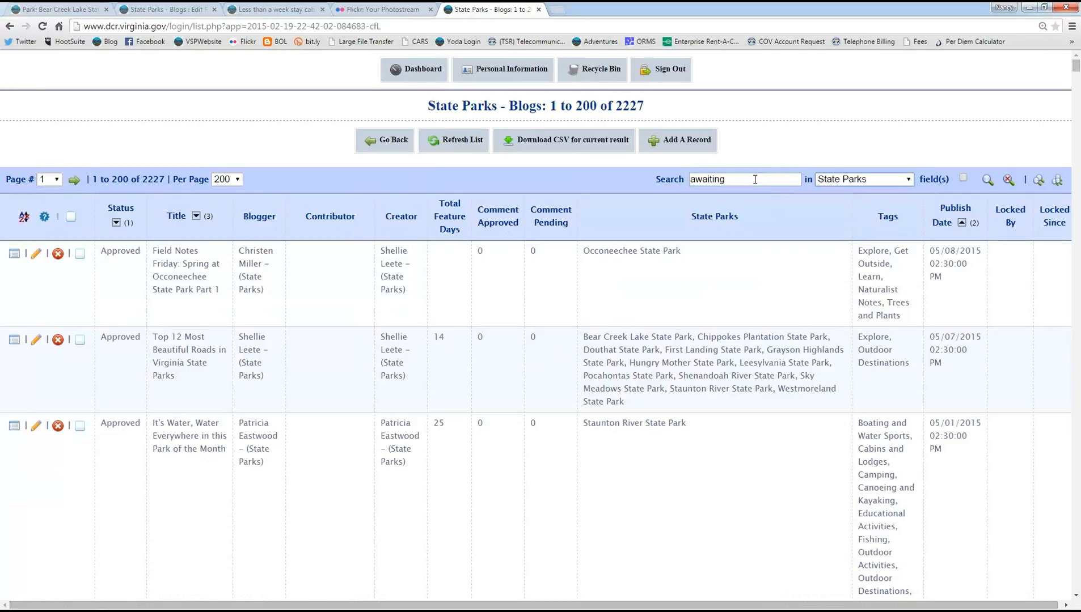
pyautogui.click(987, 180)
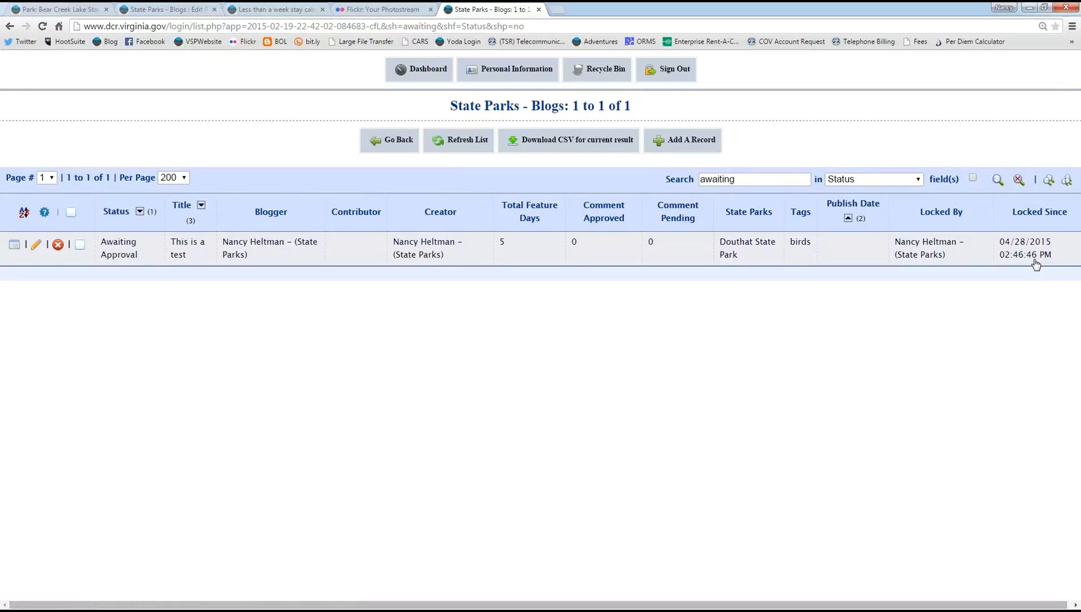
# Step: Save the test blog being edited, refresh the list in the second tab to check its lock, and close that tab
pyautogui.click(167, 9)
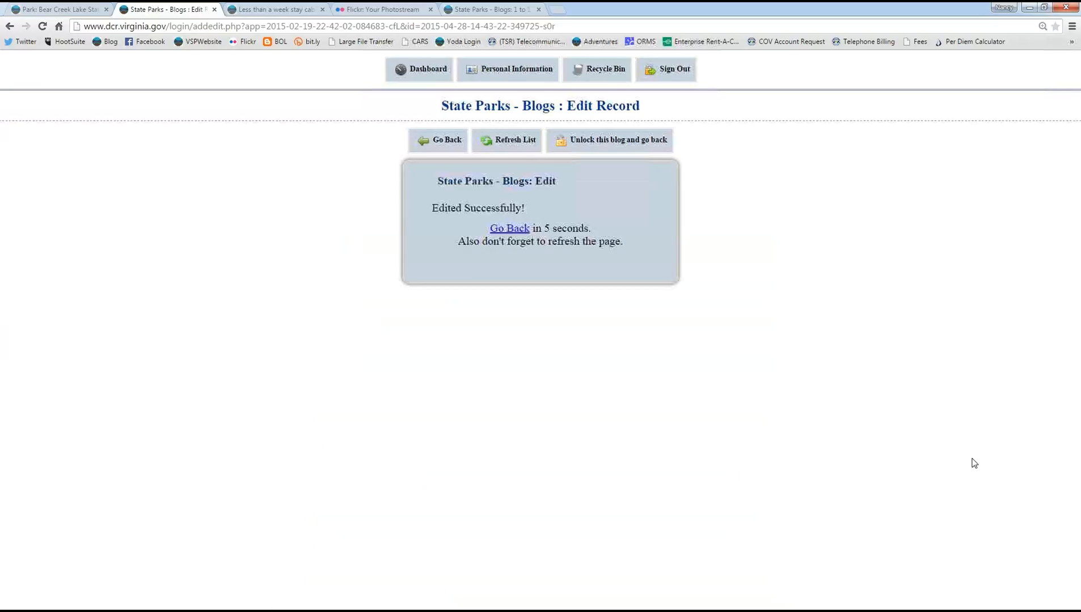
pyautogui.click(493, 10)
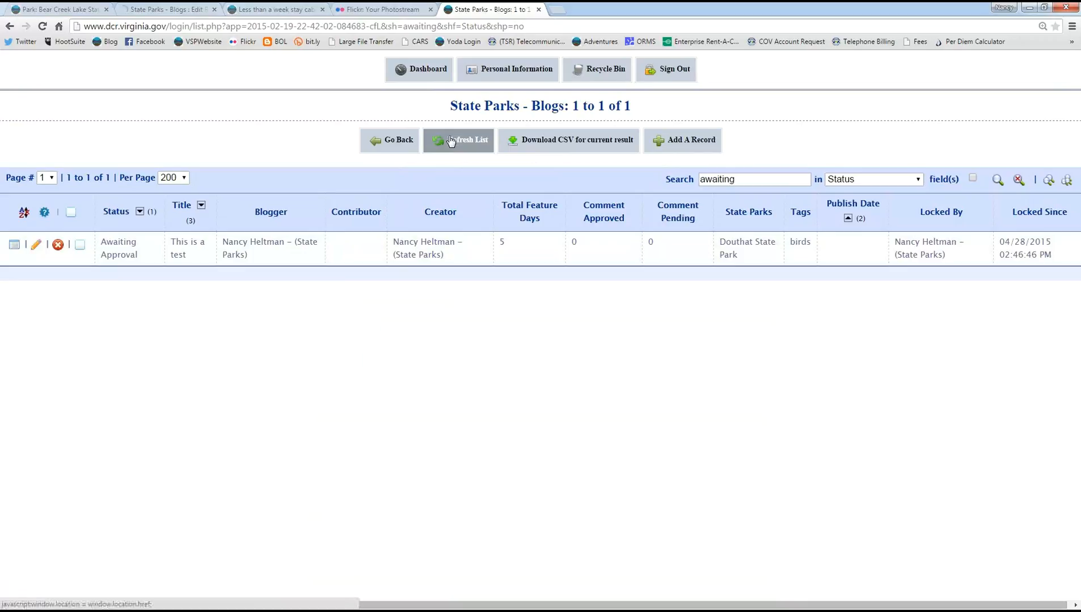
pyautogui.click(450, 142)
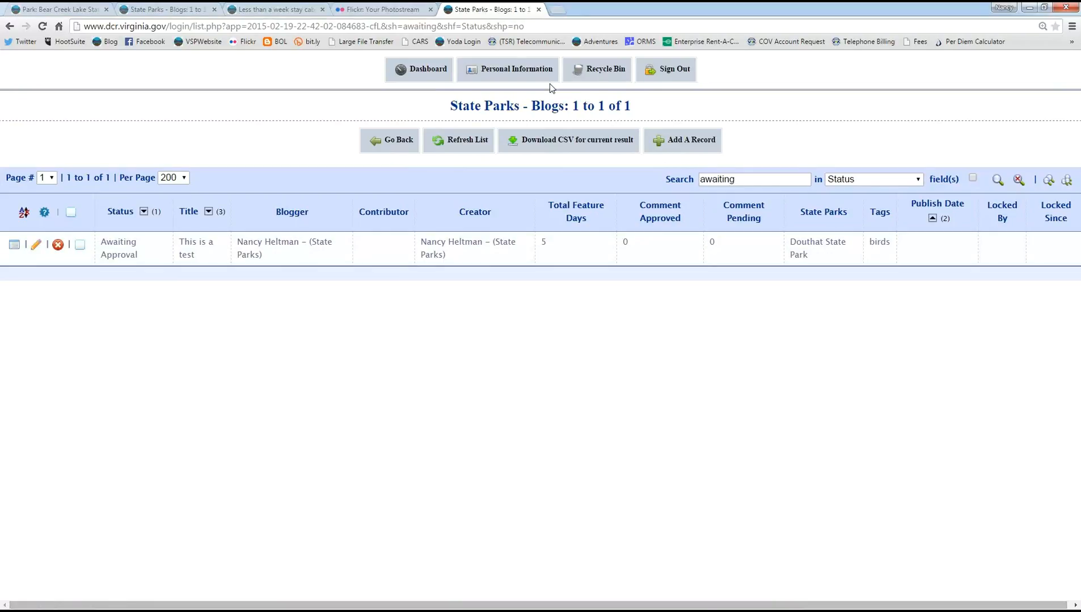
pyautogui.click(538, 10)
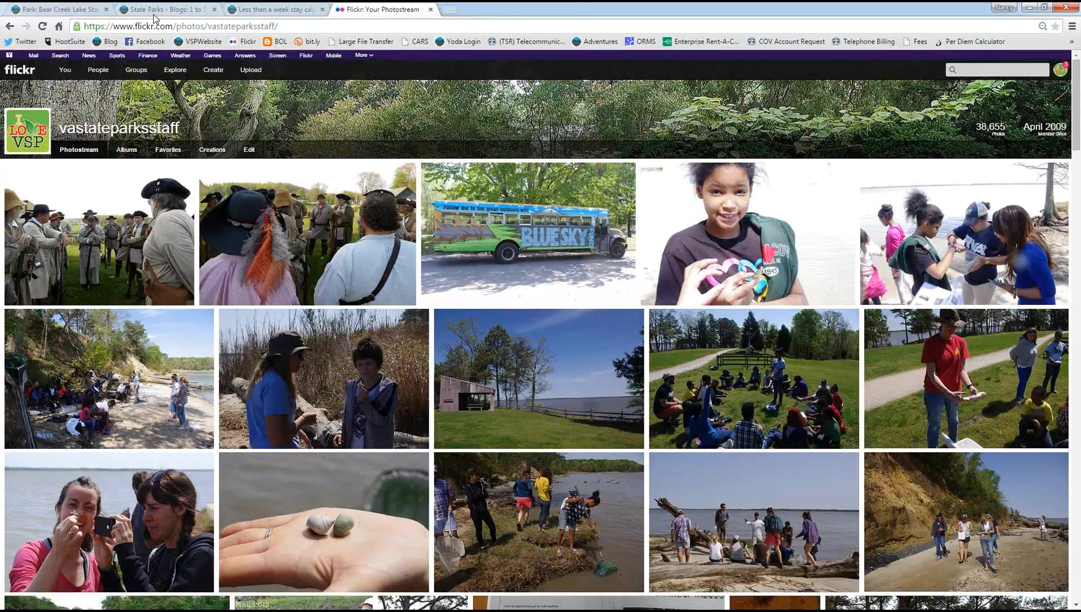
# Step: Return to the full blog list in the original tab and search for records with the status draft
pyautogui.click(152, 12)
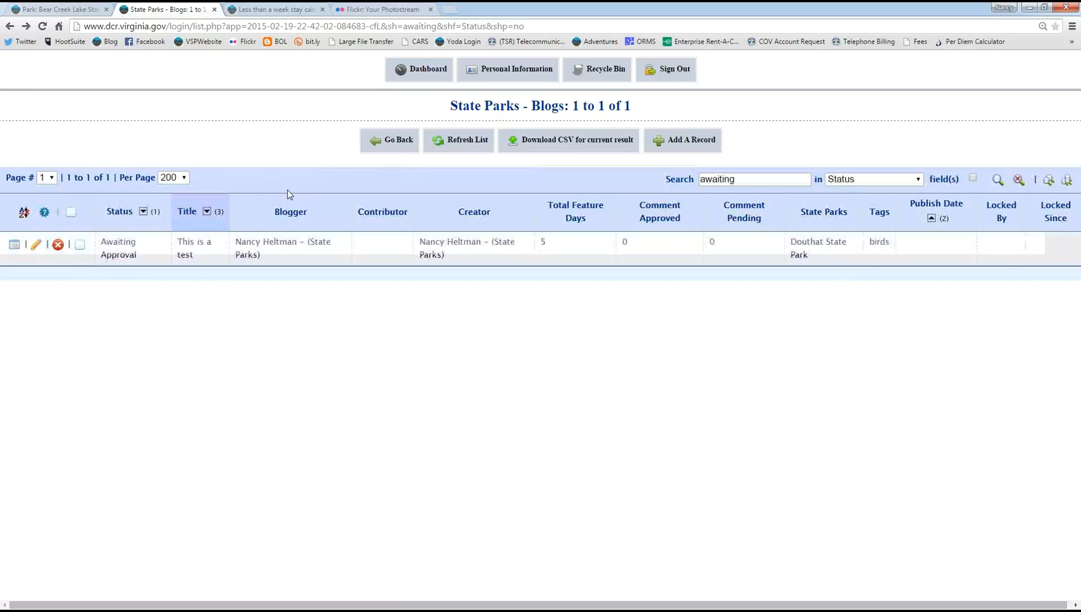
pyautogui.click(392, 146)
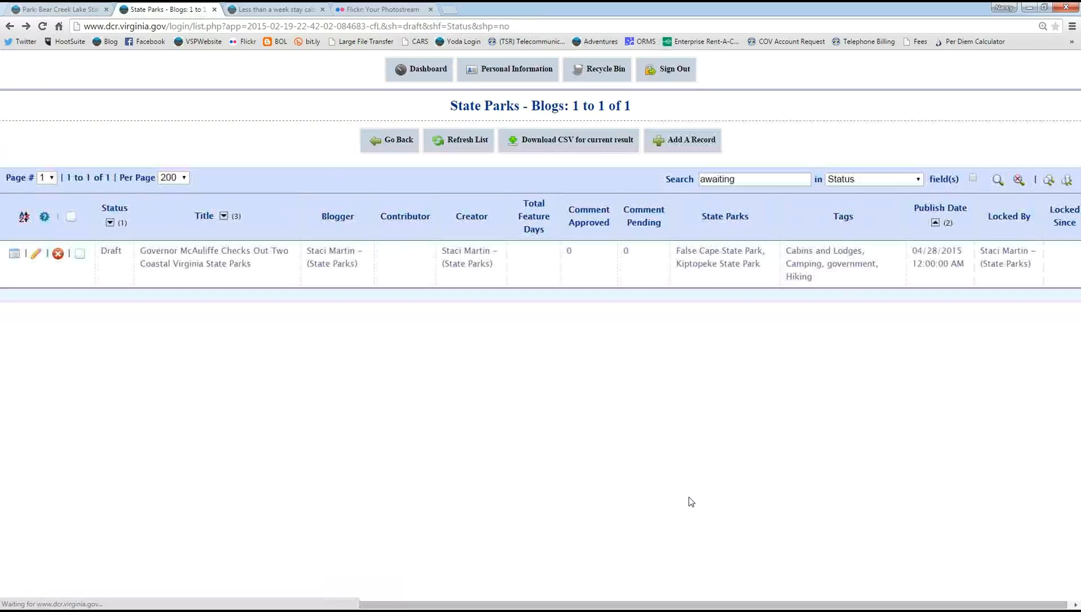
pyautogui.click(392, 145)
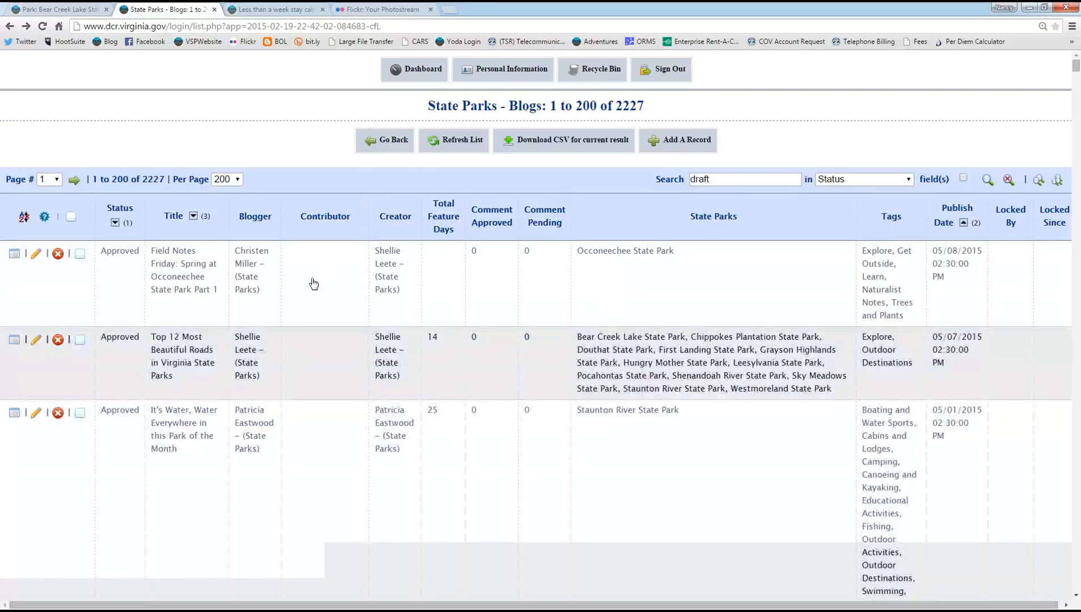
pyautogui.click(987, 180)
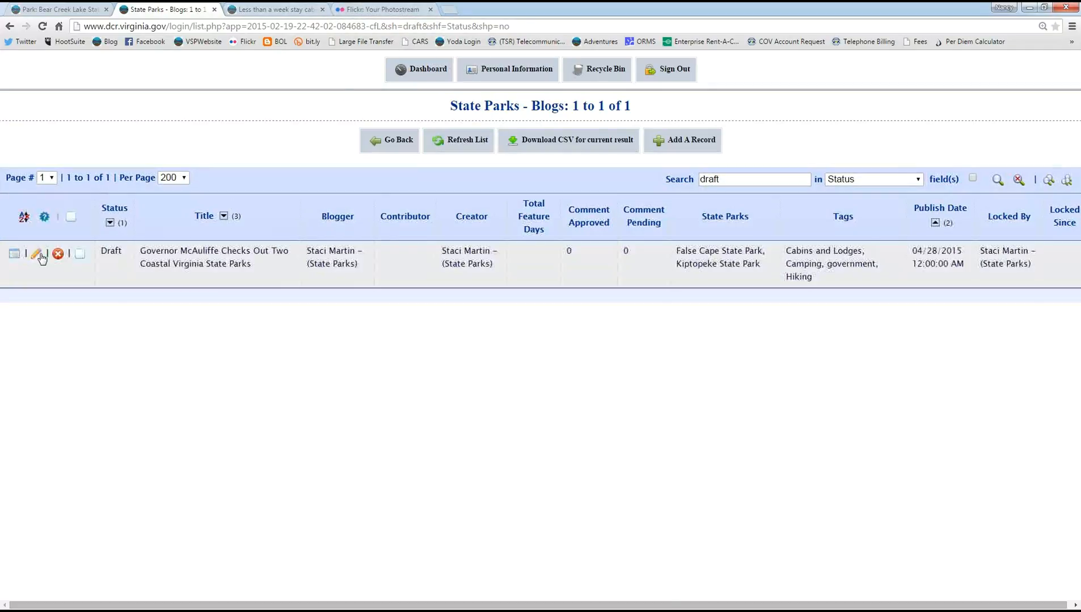
# Step: Open the draft blog about Governor McAuliffe's coastal park visit, review its fields and body, and return to the draft search results
pyautogui.click(41, 258)
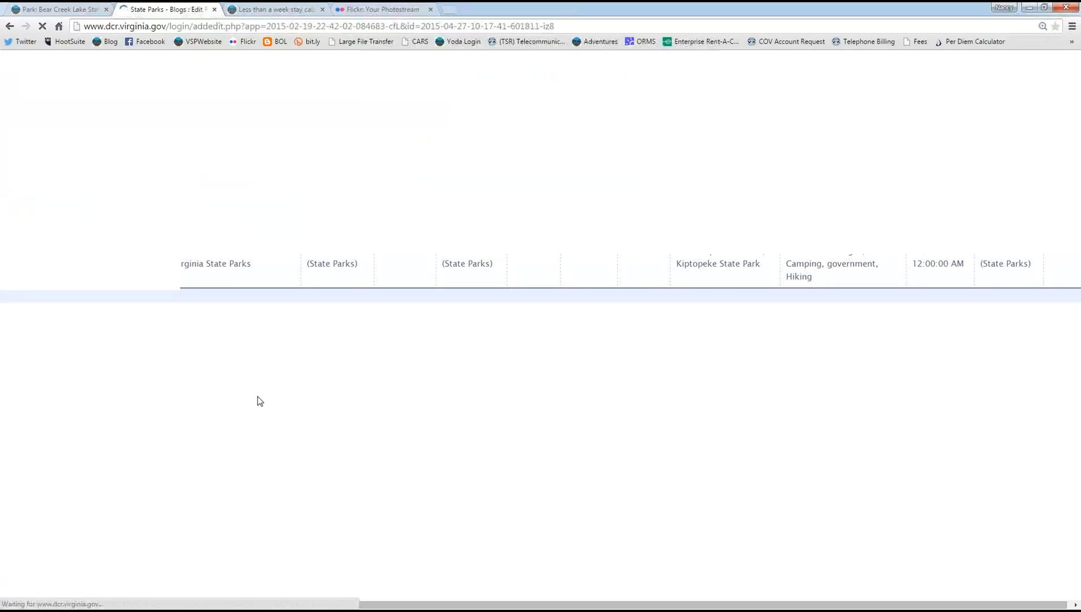
pyautogui.scroll(-8, 825, 390)
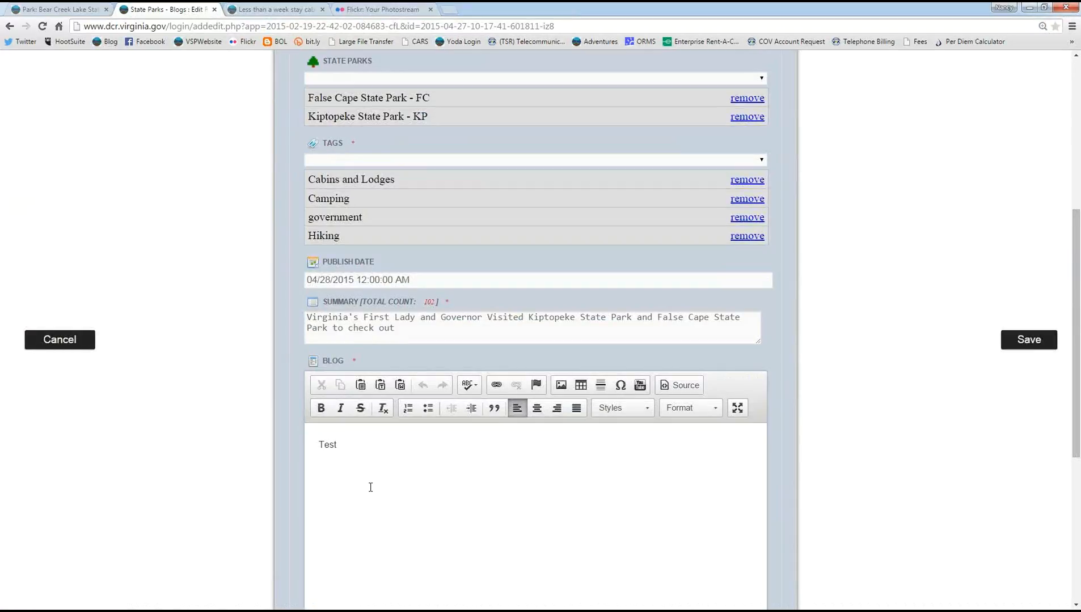
pyautogui.scroll(2, 374, 488)
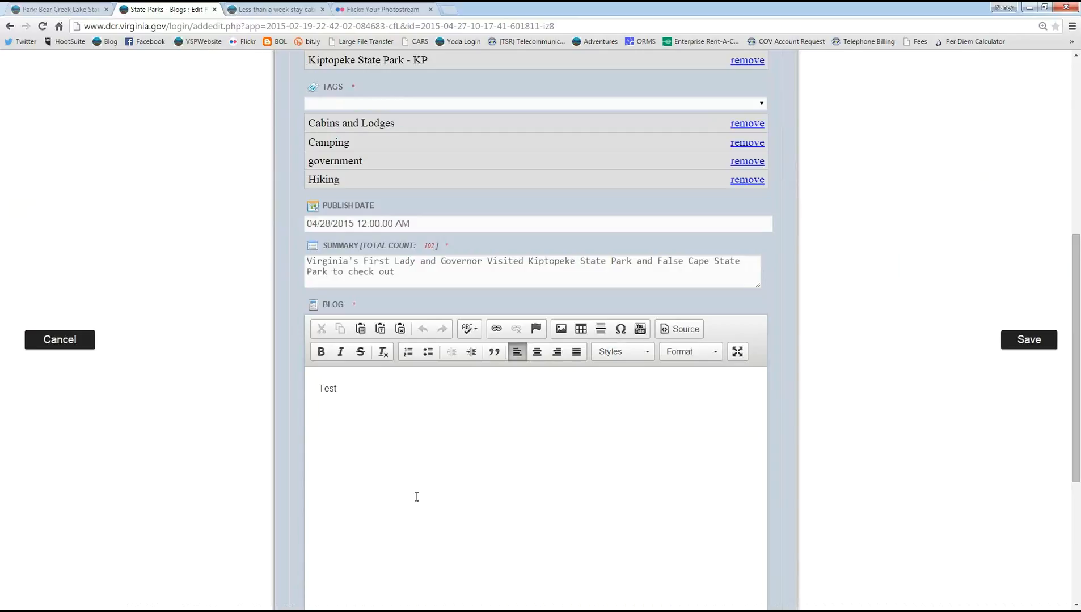
pyautogui.scroll(4, 651, 546)
pyautogui.scroll(2, 651, 546)
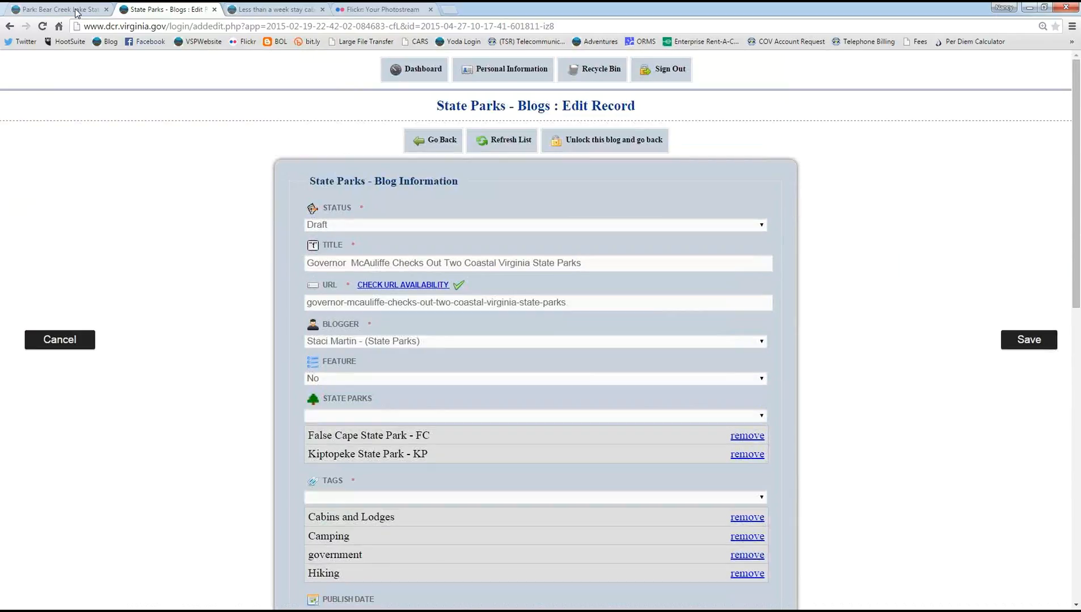
pyautogui.click(9, 27)
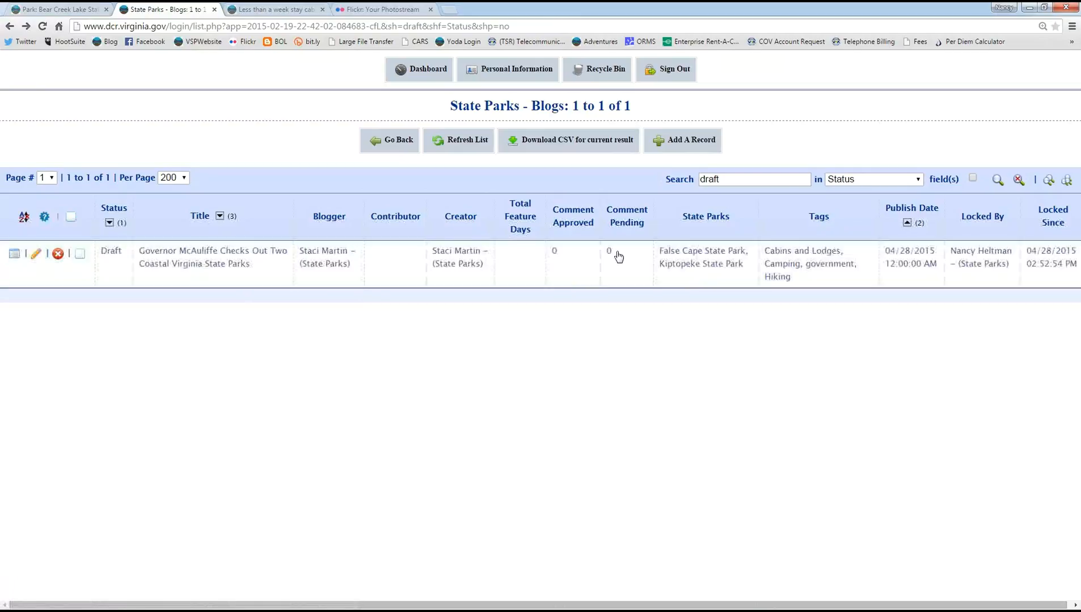
# Step: Search the blog list's Status field for awaiting and open the "This is a test" blog for editing
pyautogui.moveTo(737, 183); pyautogui.dragTo(627, 161)
pyautogui.write('awaiting')
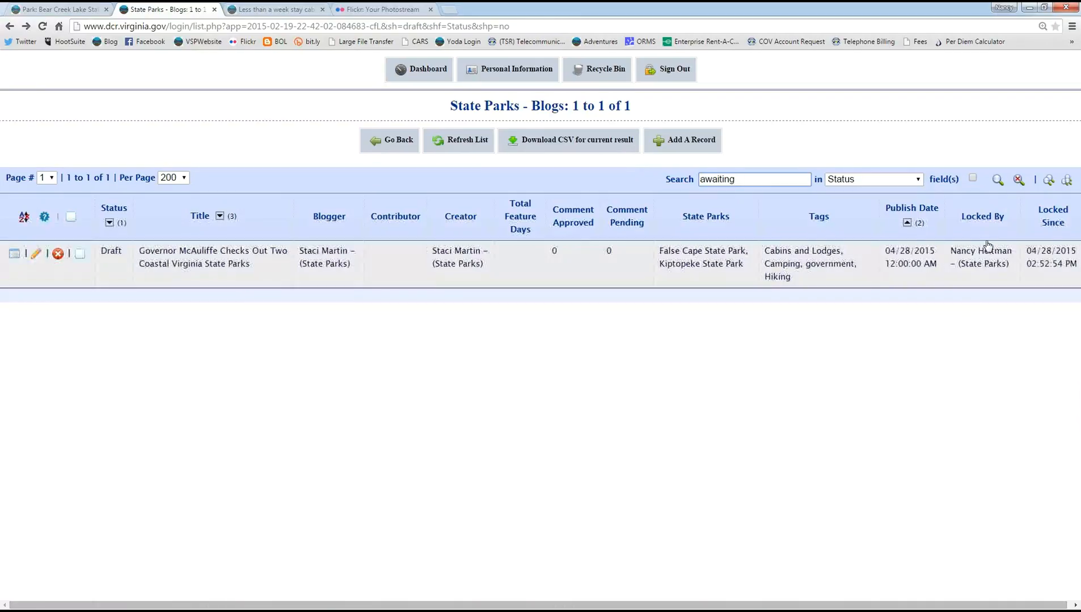
pyautogui.click(998, 180)
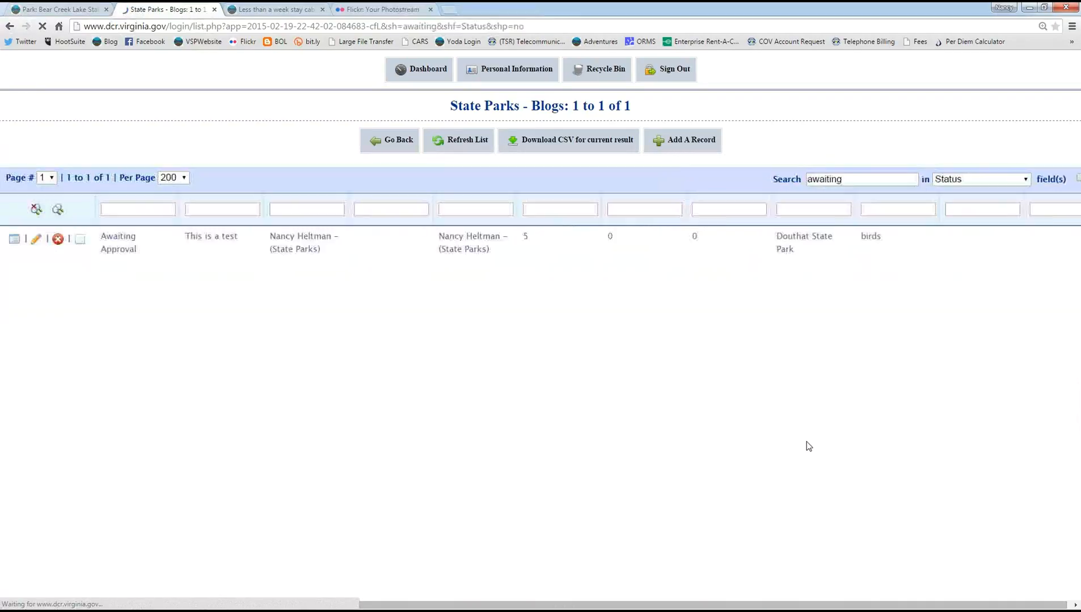
pyautogui.click(37, 245)
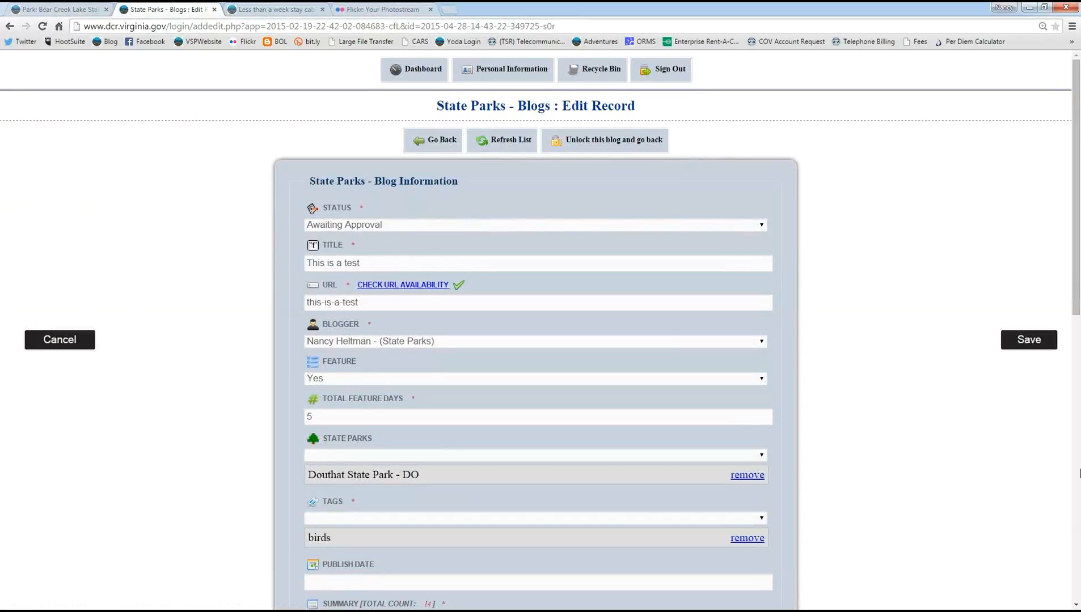
# Step: Start inserting an image on the empty line below "This is the special stuff" in the blog body
pyautogui.scroll(-9, 1077, 513)
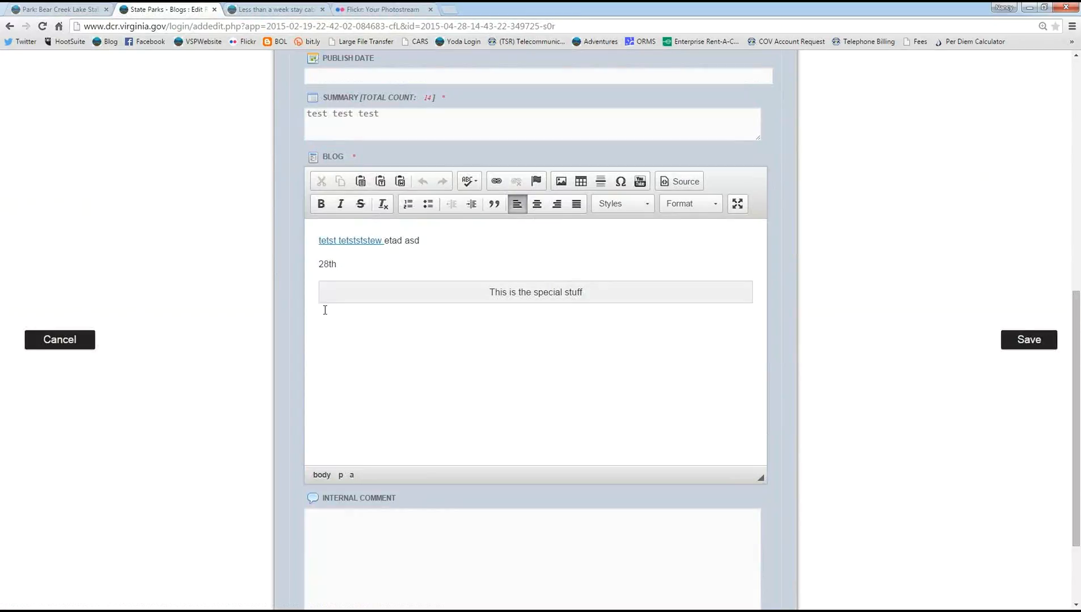
pyautogui.click(322, 334)
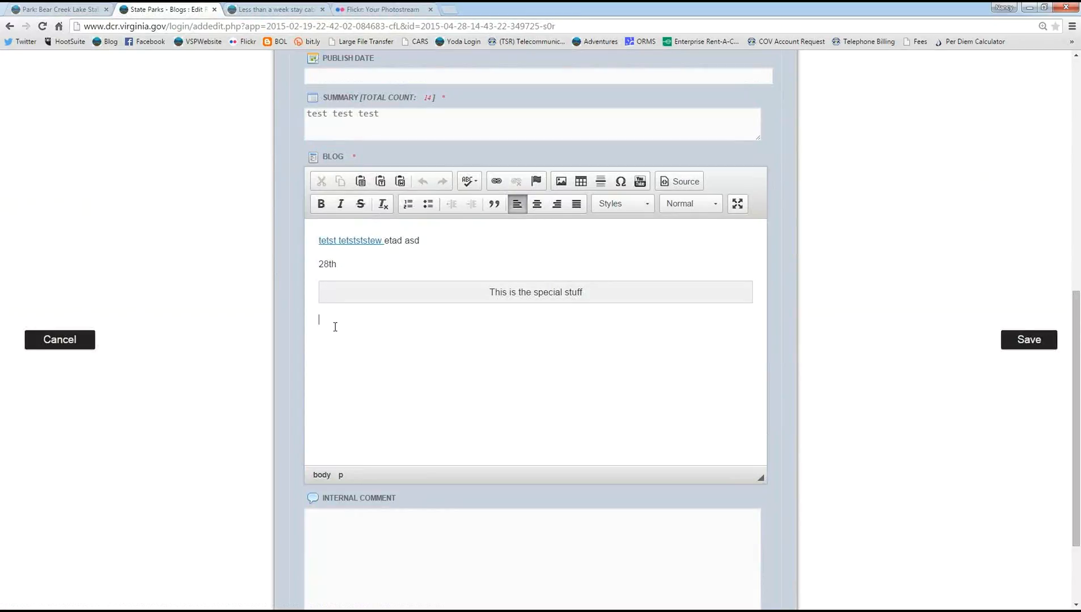
pyautogui.click(561, 182)
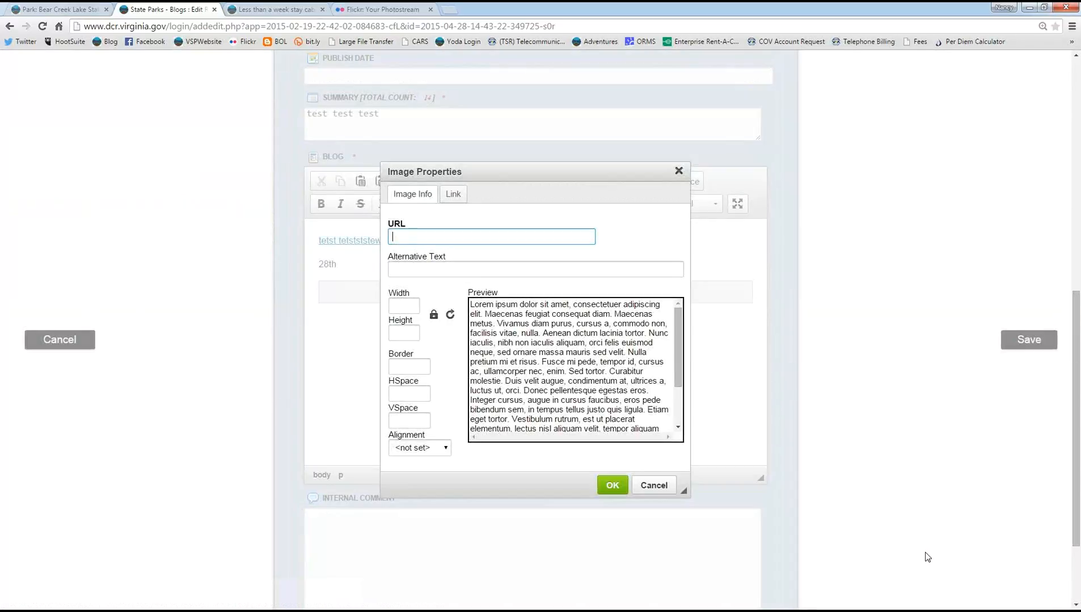
# Step: Switch to Flickr, open the Blue Sky Fund bus photo and copy the link address of its Medium (640 × 425) download
pyautogui.click(363, 10)
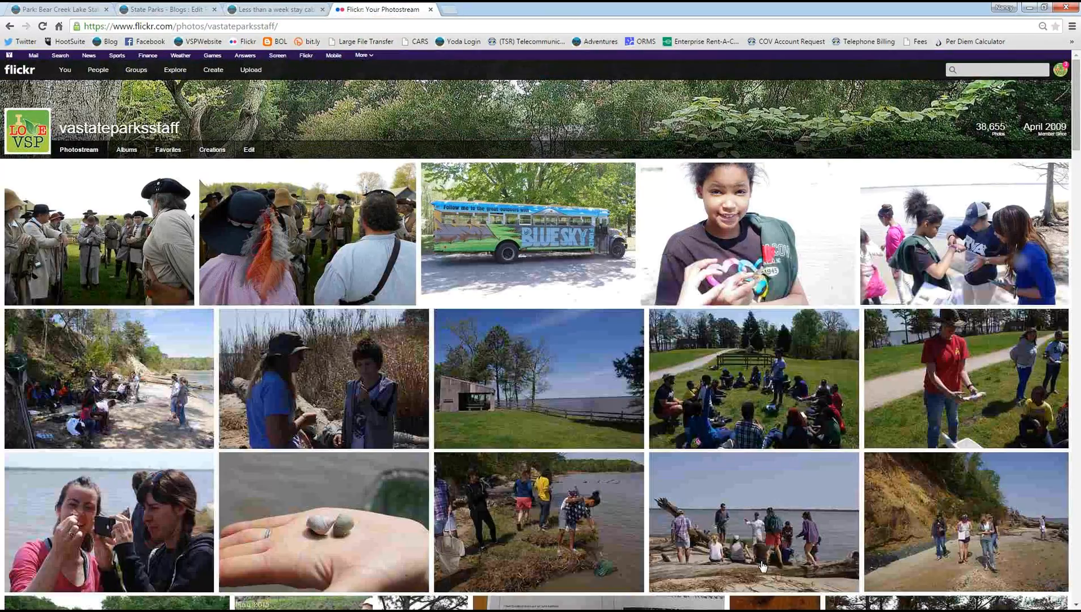
pyautogui.click(528, 255)
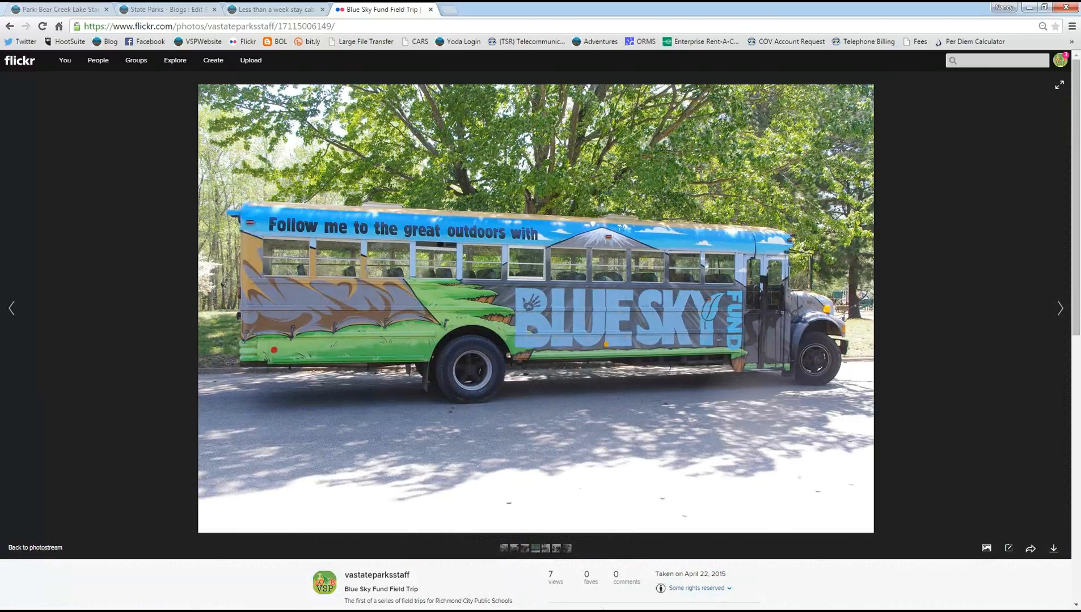
pyautogui.click(1053, 550)
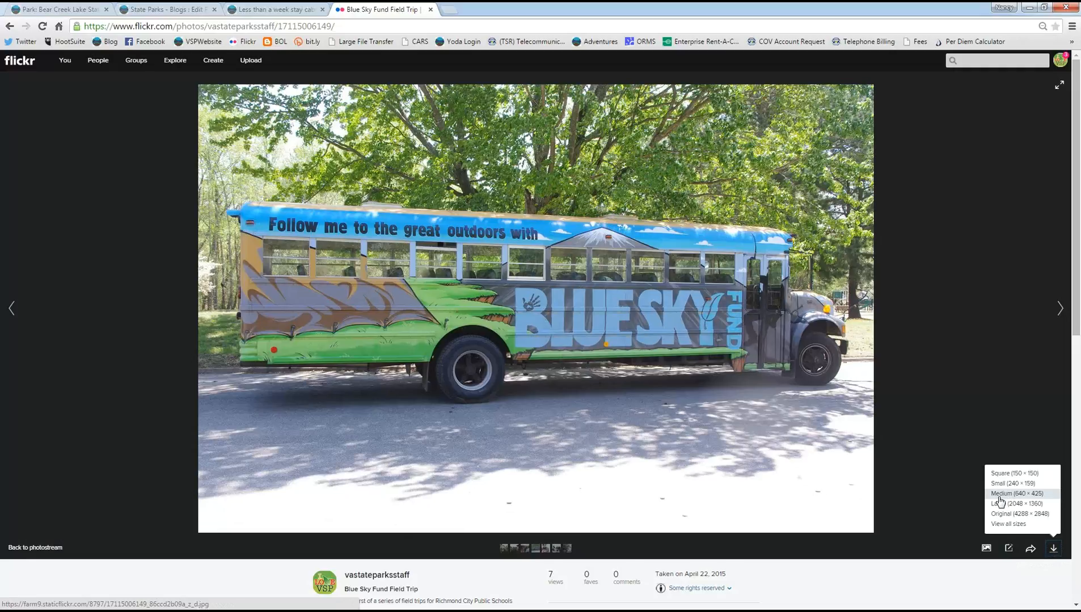
pyautogui.rightClick(1001, 495)
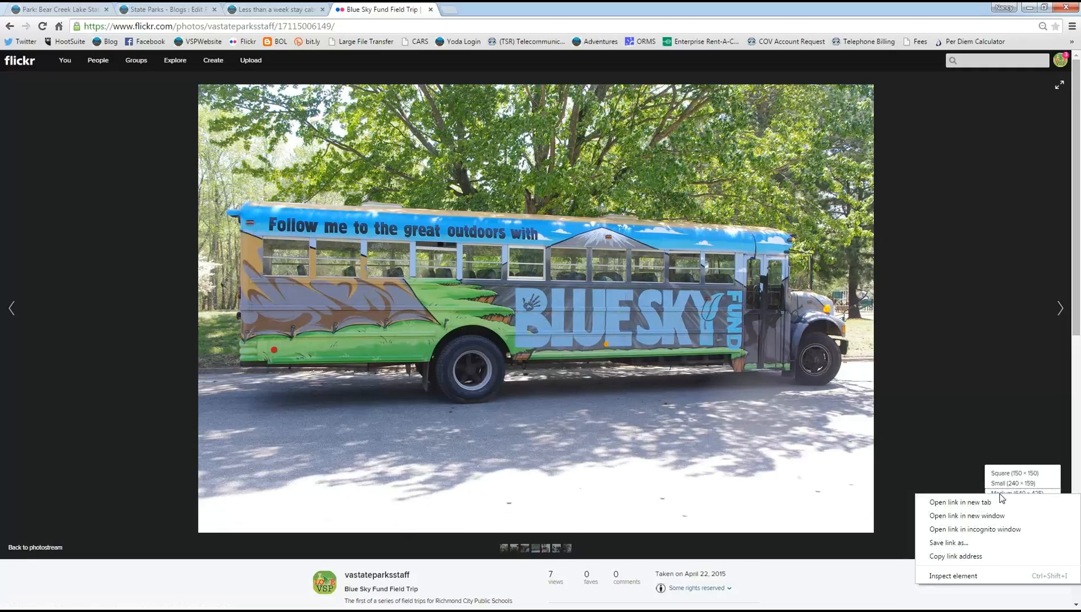
pyautogui.click(976, 561)
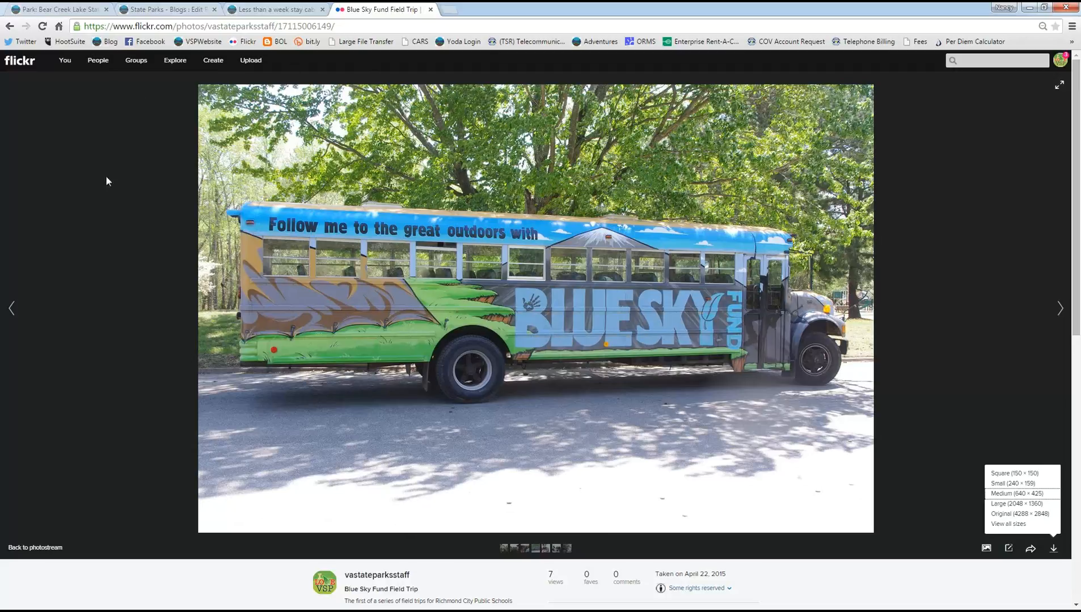
pyautogui.scroll(-4, 935, 449)
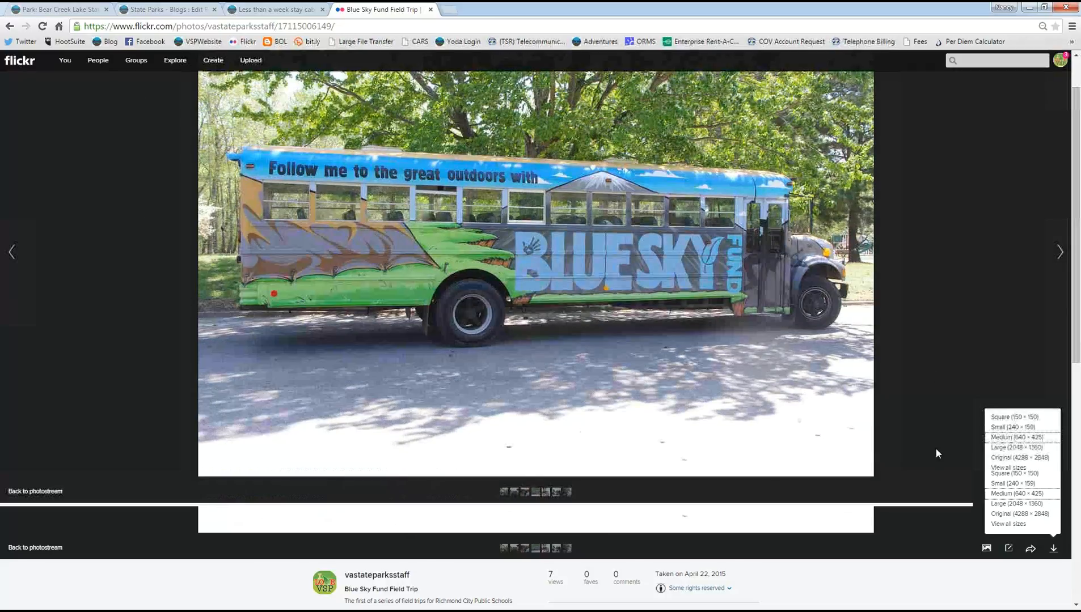
pyautogui.scroll(4, 852, 439)
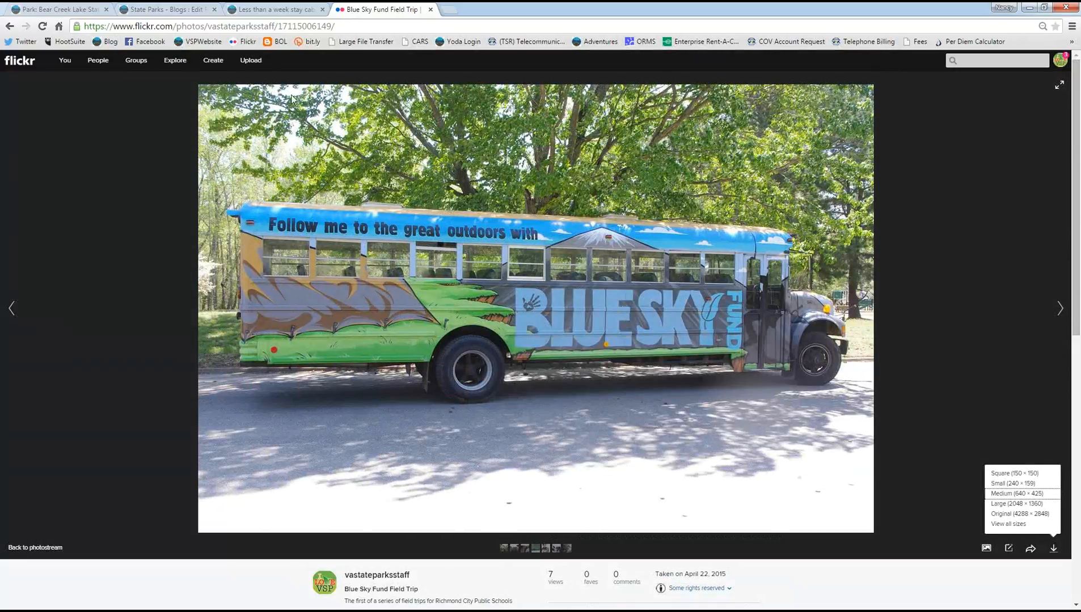
# Step: Back in the blog editor, paste the copied Flickr address as the image's URL and check the beginning of the address
pyautogui.click(184, 11)
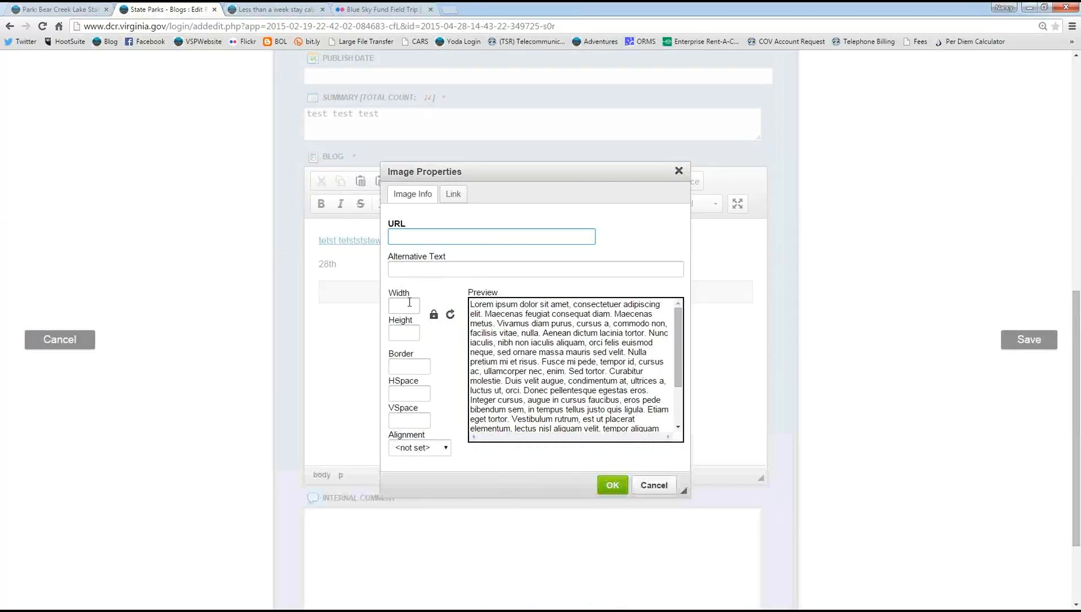
pyautogui.rightClick(403, 236)
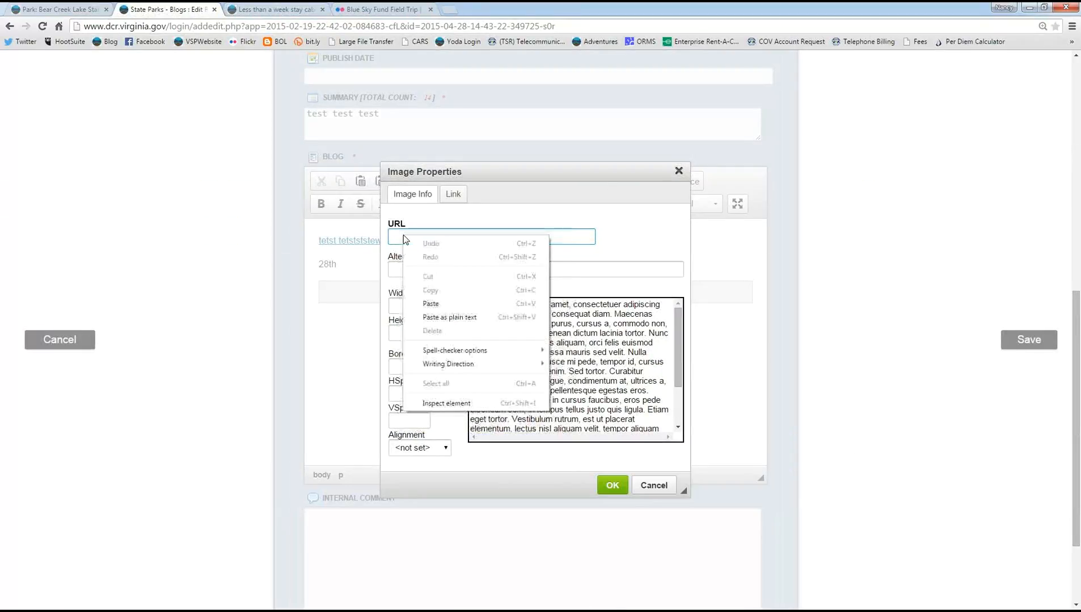
pyautogui.click(431, 304)
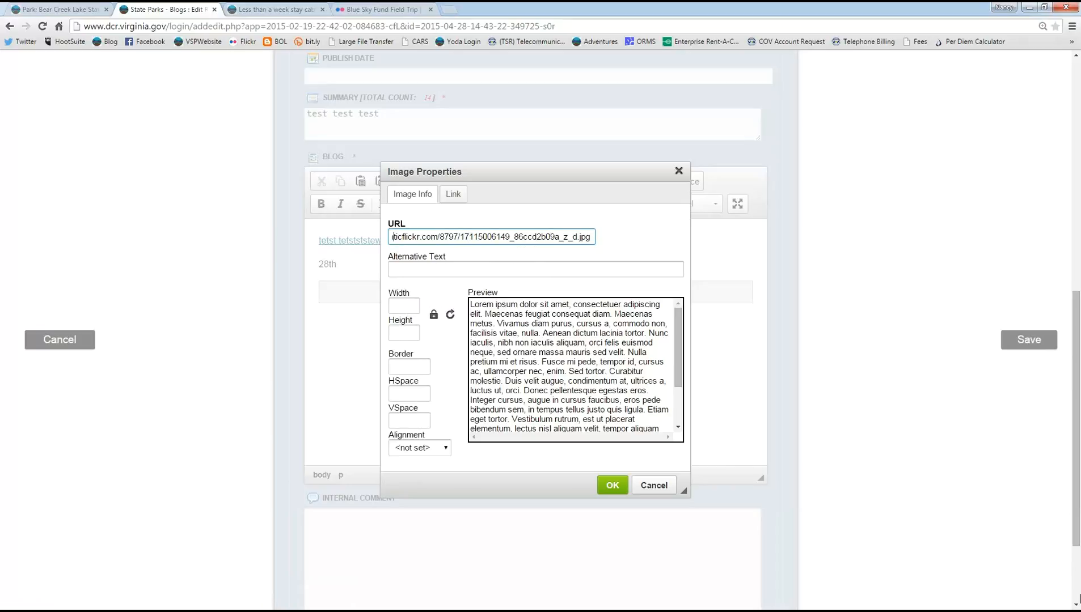
pyautogui.press('Left')
pyautogui.press('Left')
pyautogui.press('Left')
pyautogui.press('Left')
pyautogui.press('Left')
pyautogui.press('Left')
pyautogui.press('Left')
pyautogui.press('Left')
pyautogui.press('Left')
pyautogui.press('Left')
pyautogui.press('Left')
pyautogui.press('Left')
pyautogui.press('Left')
pyautogui.press('Left')
pyautogui.press('Left')
pyautogui.press('Left')
pyautogui.press('Left')
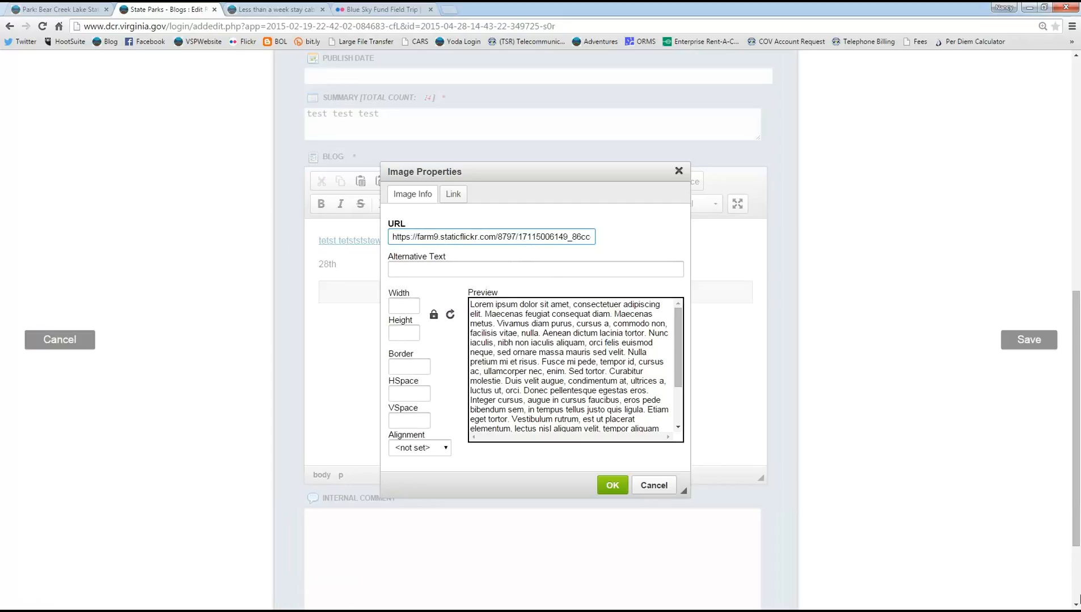
# Step: View all sizes of the bus photo on Flickr, and set the blog image's alternative text to "Kids arrive in a bus for the program"
pyautogui.click(540, 269)
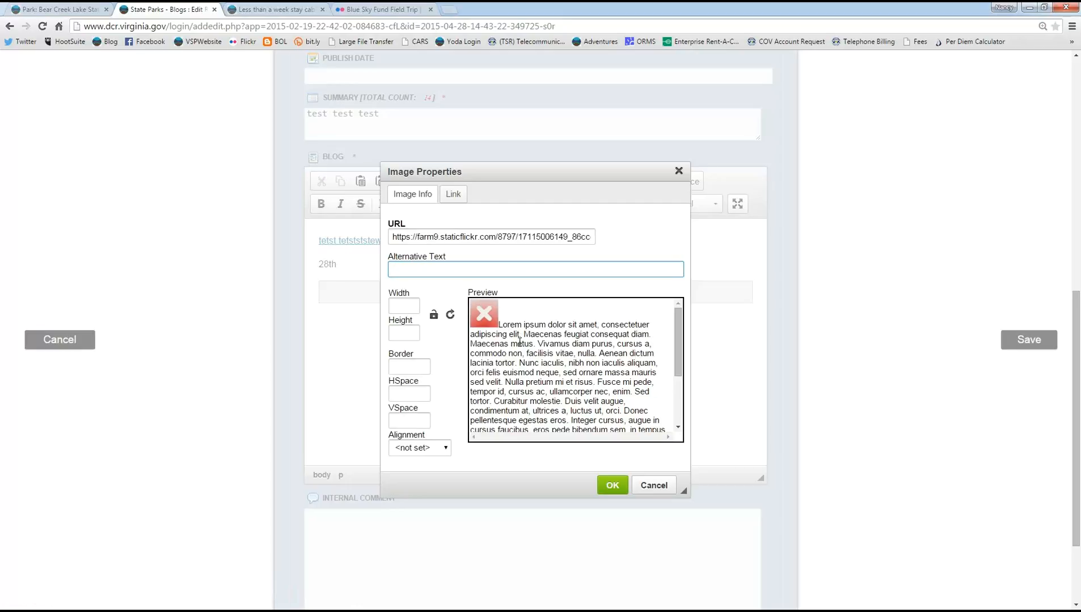
pyautogui.click(367, 10)
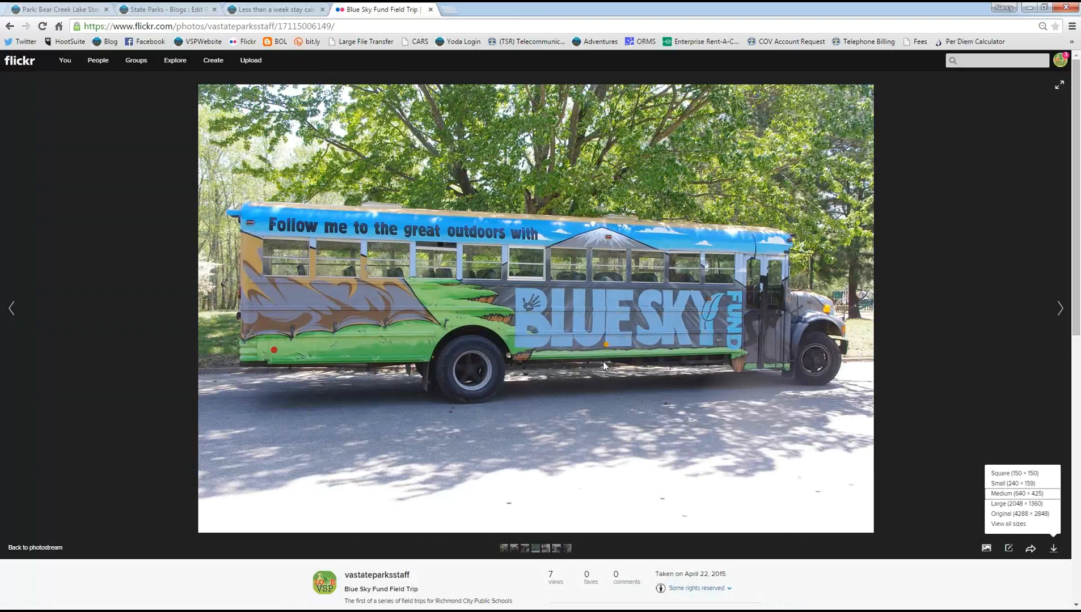
pyautogui.click(1014, 529)
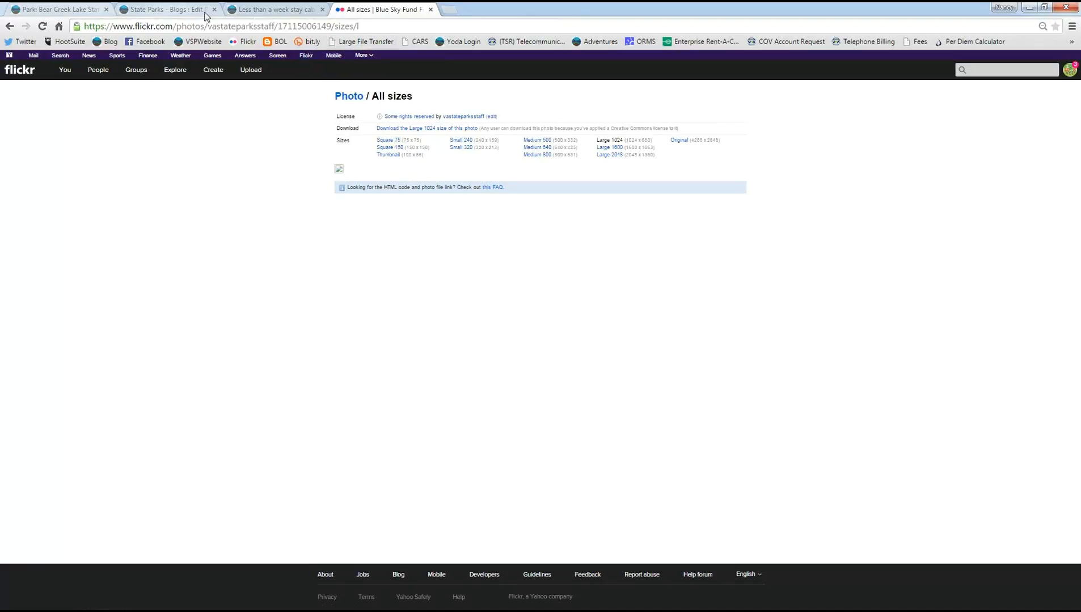
pyautogui.click(190, 10)
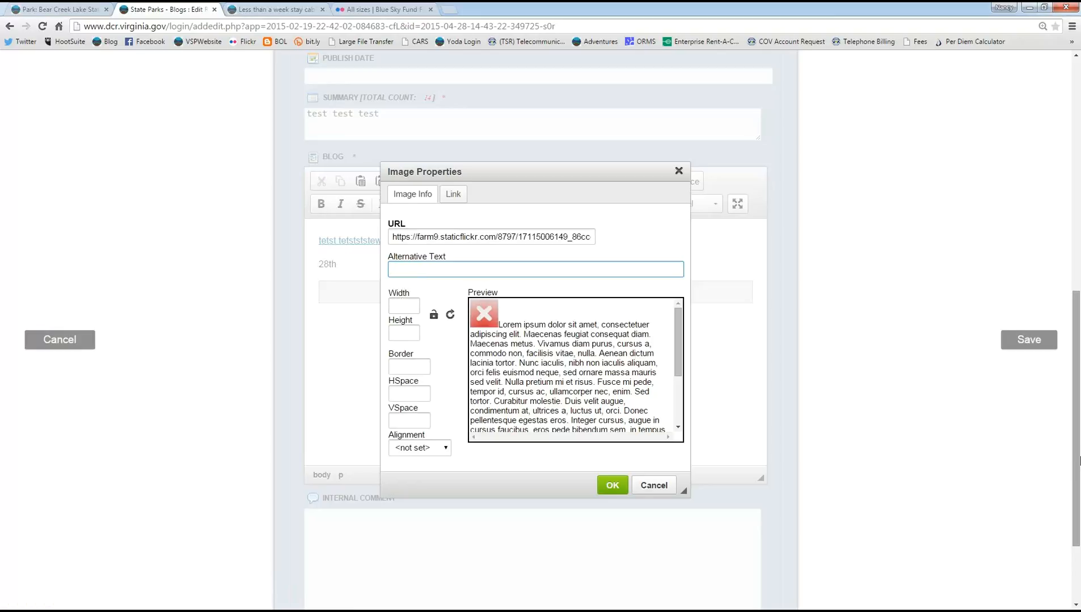
pyautogui.write('ids ')
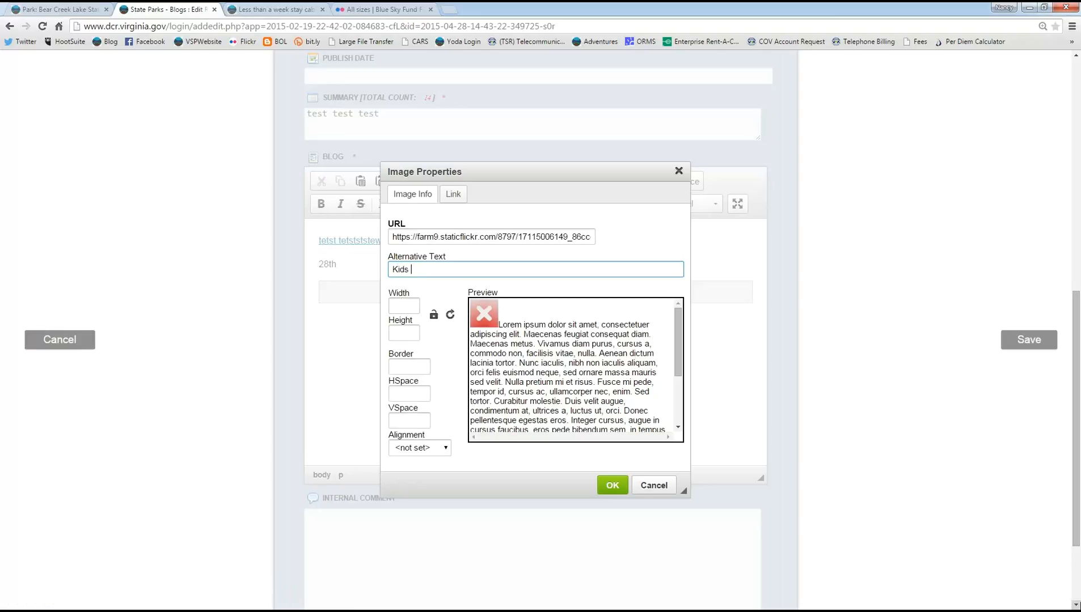
pyautogui.write('arrive in a bus for the program')
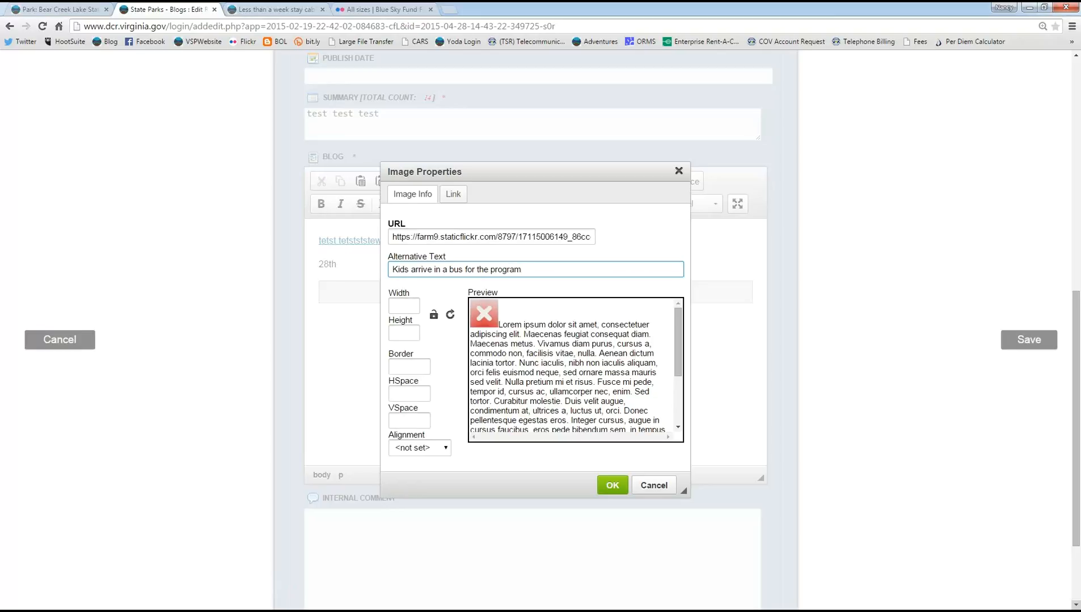
# Step: Set the image width to 580 with the aspect ratio locked and insert the image into the blog body
pyautogui.click(404, 305)
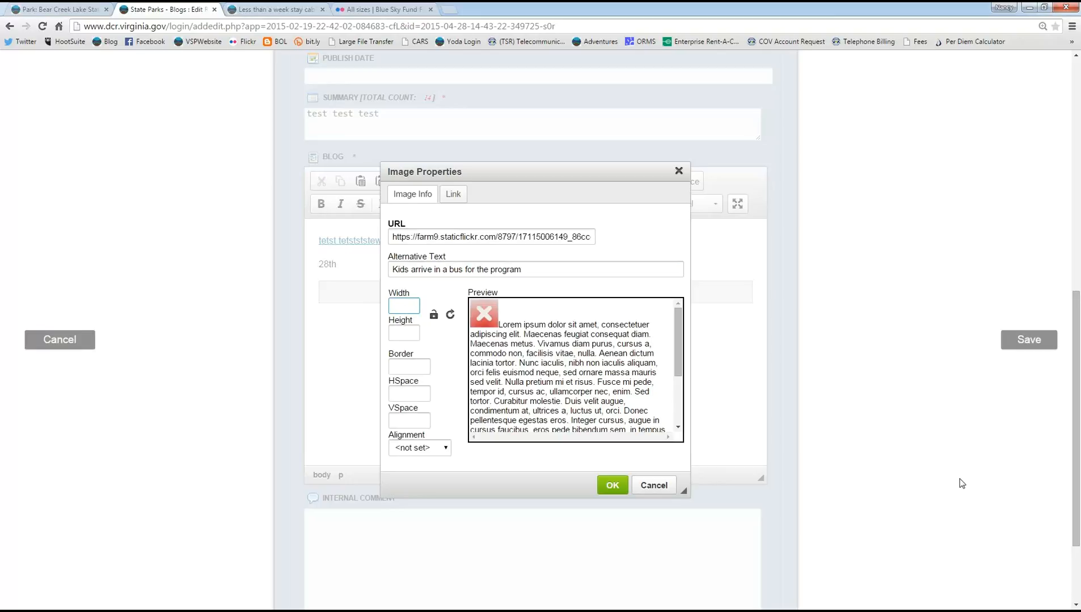
pyautogui.write('5')
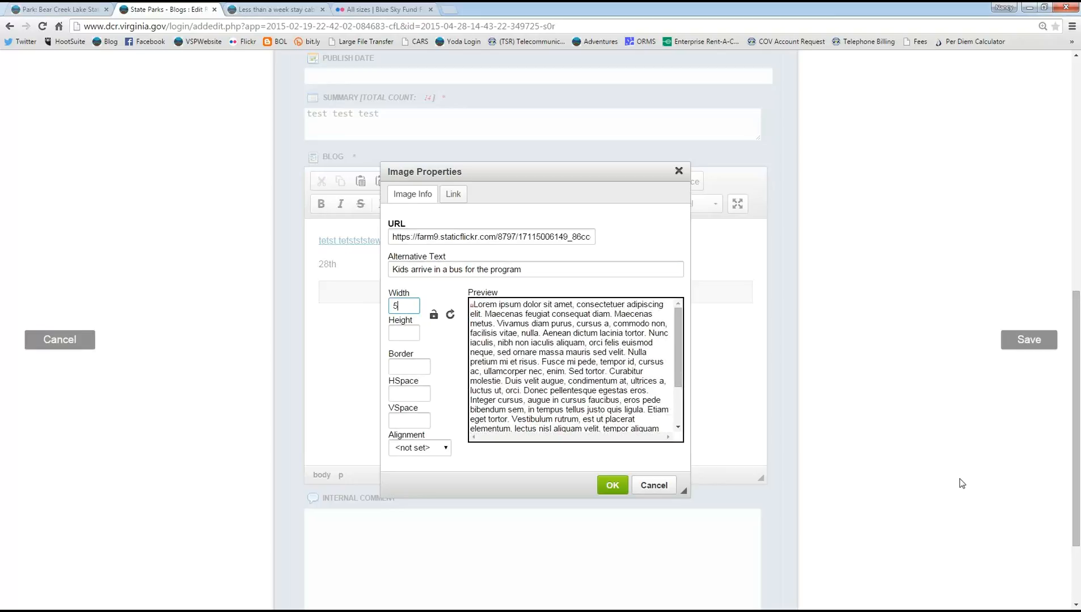
pyautogui.write('80')
pyautogui.press('Tab')
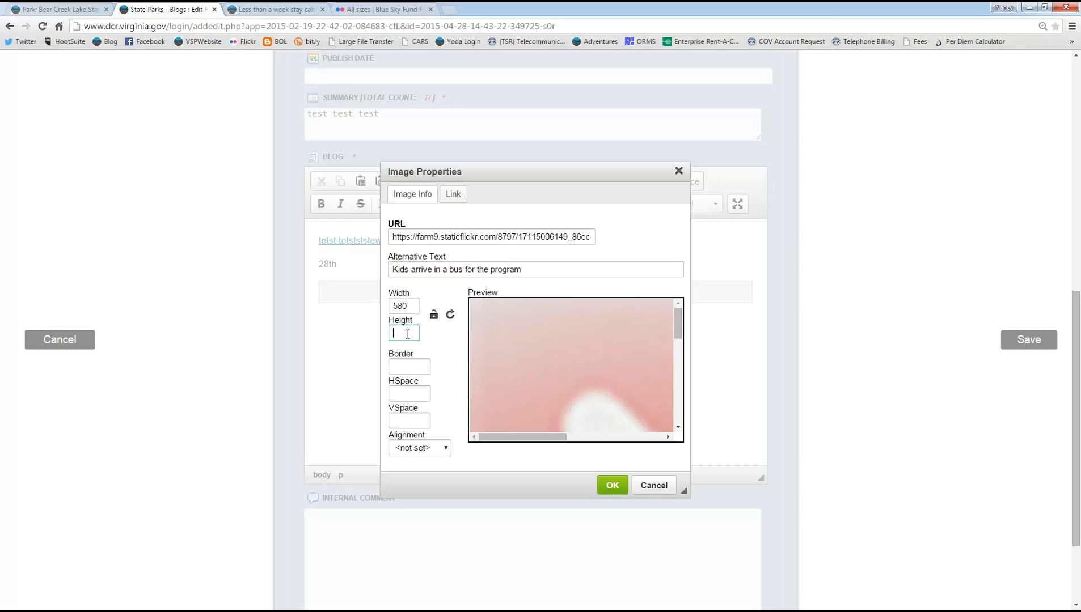
pyautogui.click(434, 317)
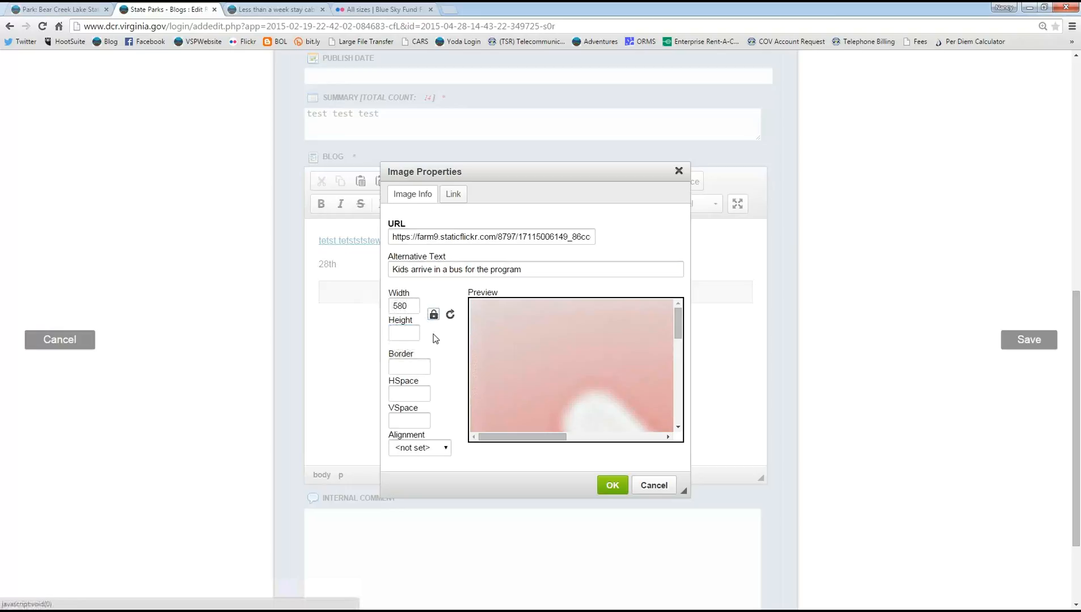
pyautogui.click(408, 310)
pyautogui.press('Tab')
pyautogui.scroll(-2, 781, 459)
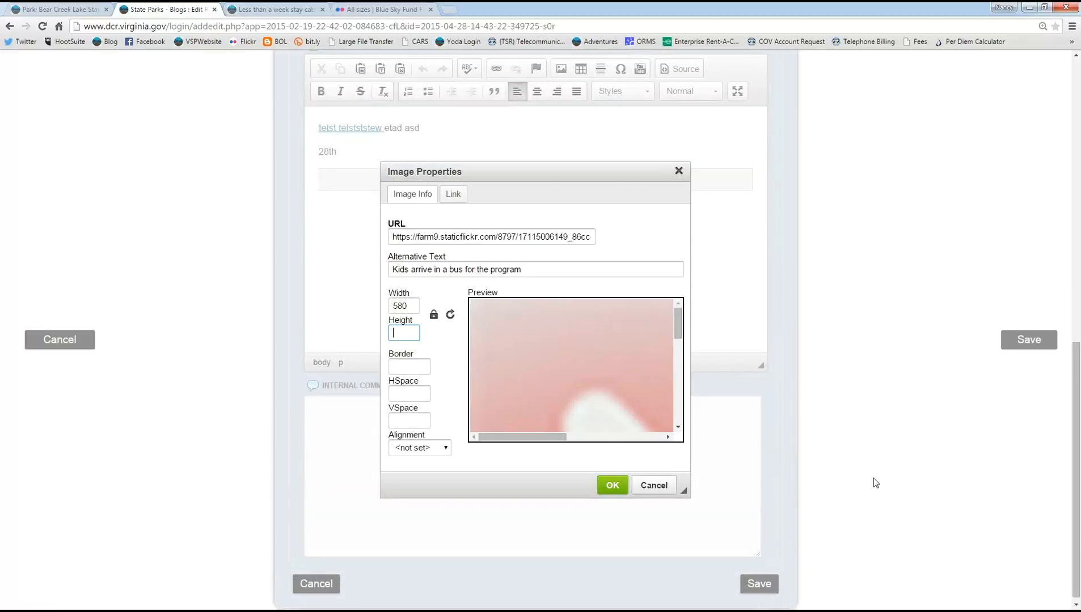
pyautogui.click(612, 485)
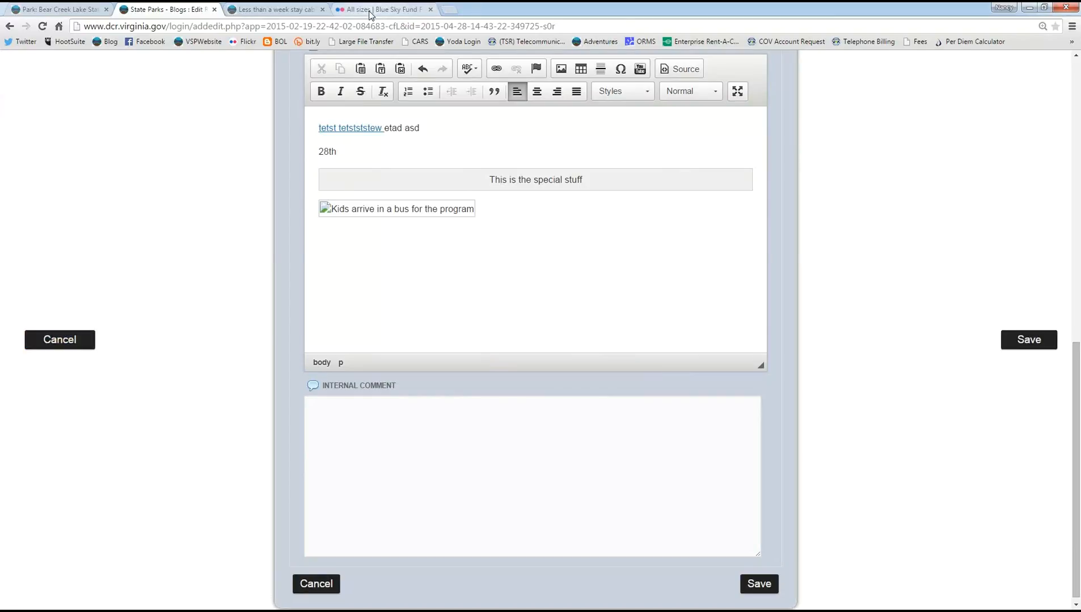
# Step: Return to Flickr, go back from the bus photo's sizes to the photostream and open the photo "A nice day for a paddle"
pyautogui.click(374, 9)
pyautogui.click(697, 372)
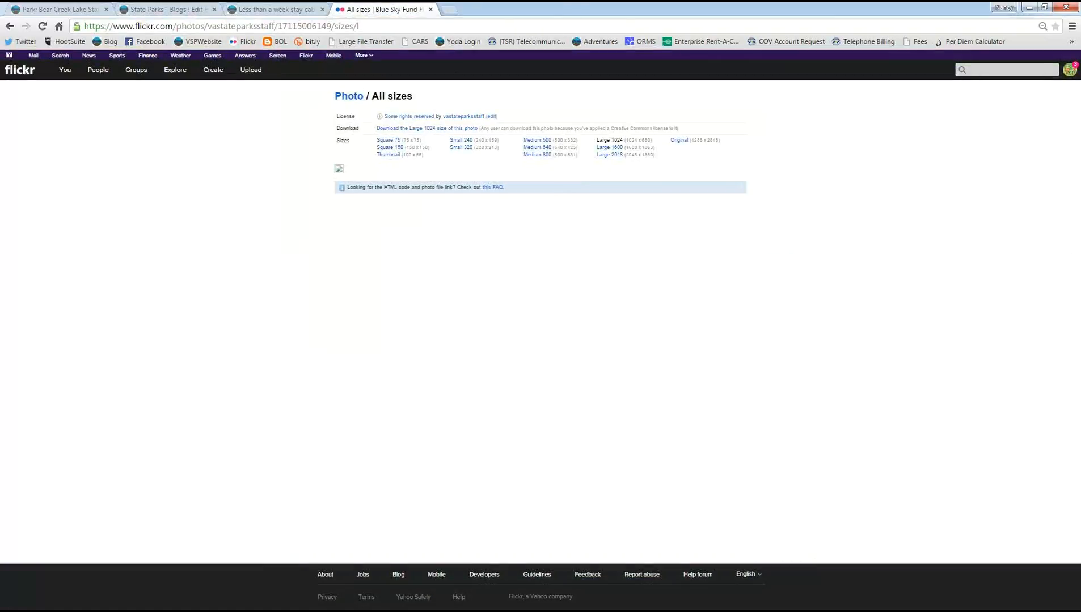
pyautogui.click(9, 27)
pyautogui.scroll(-3, 841, 414)
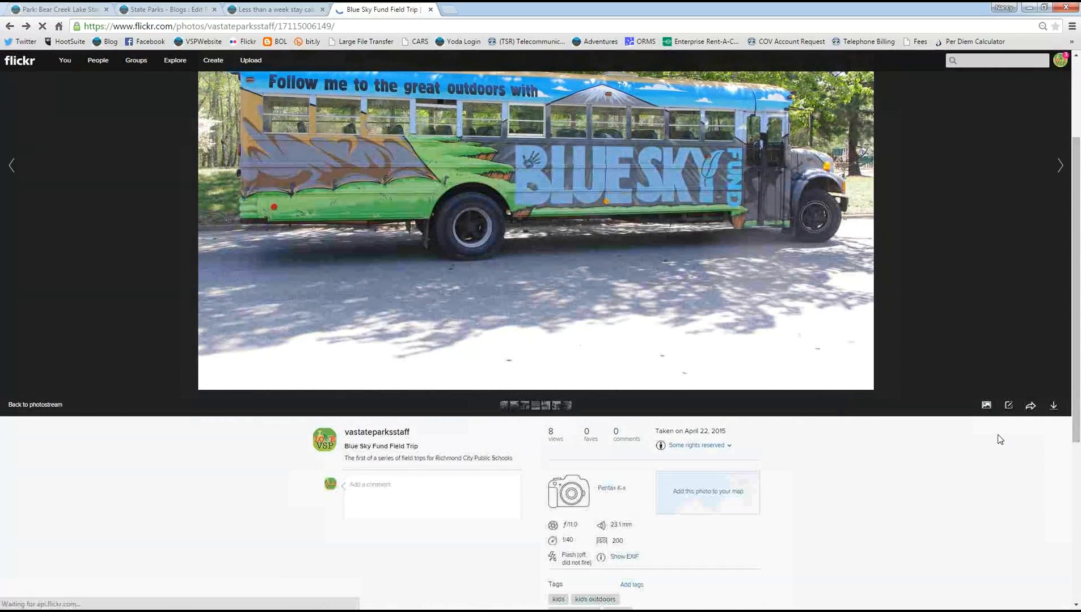
pyautogui.scroll(-4, 886, 444)
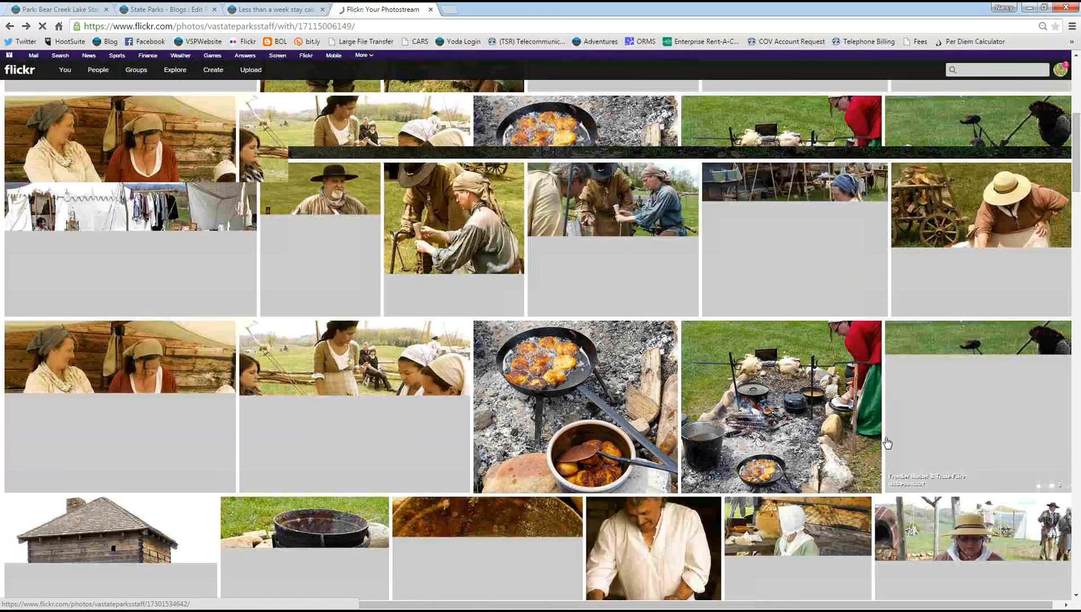
pyautogui.scroll(-10, 887, 445)
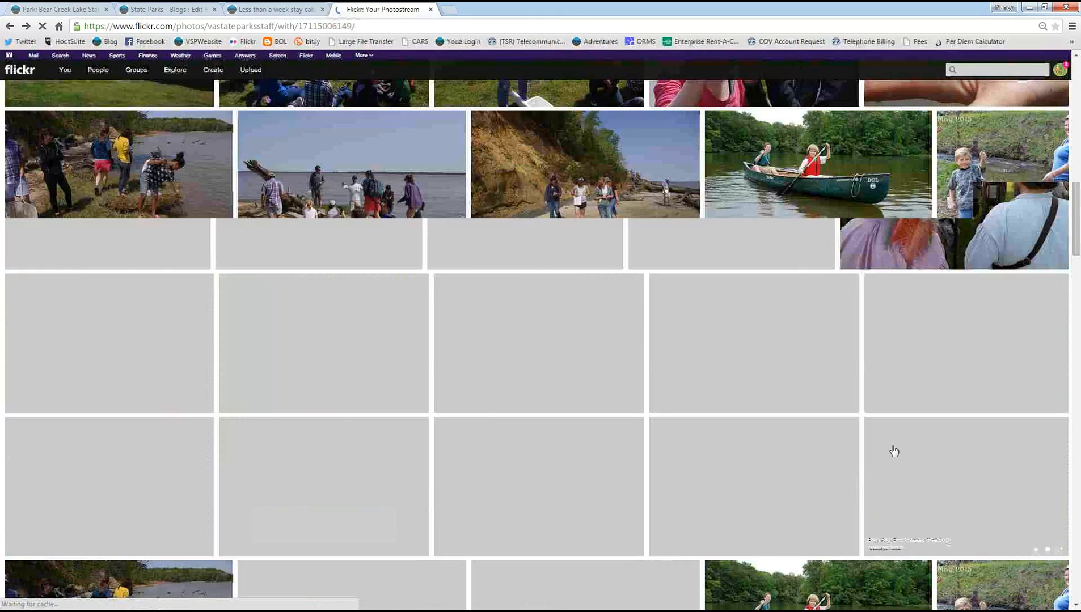
pyautogui.scroll(-5, 893, 451)
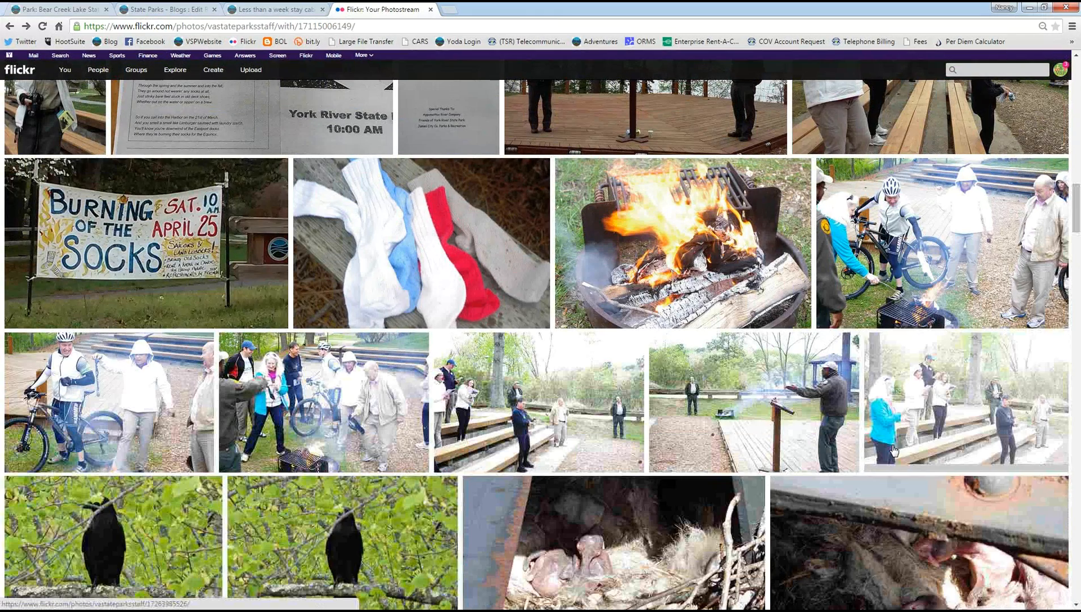
pyautogui.scroll(-2, 893, 451)
pyautogui.scroll(-10, 893, 451)
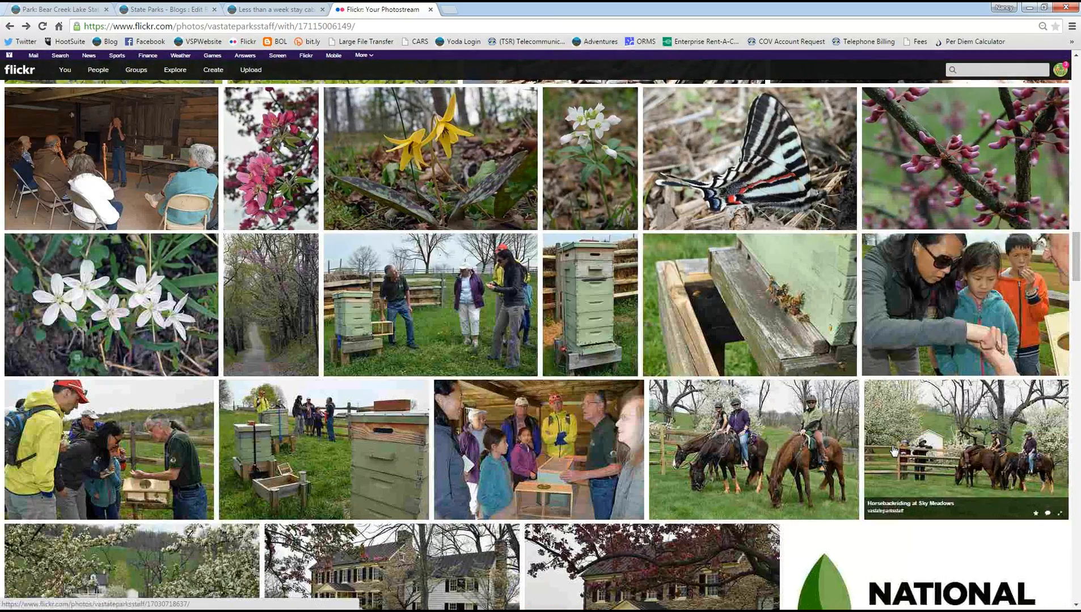
pyautogui.scroll(-15, 893, 451)
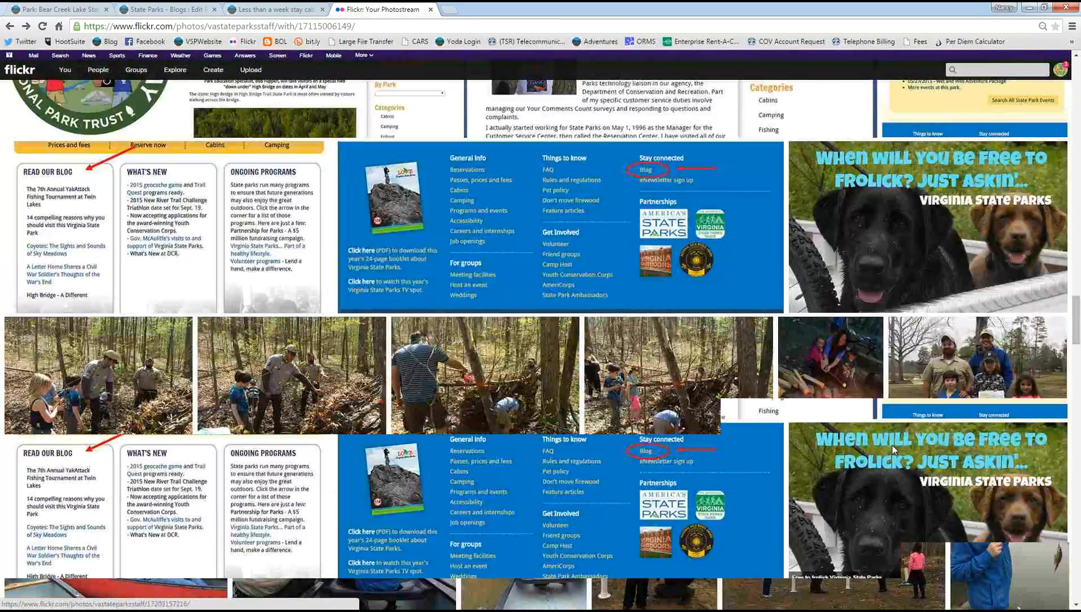
pyautogui.scroll(-3, 893, 450)
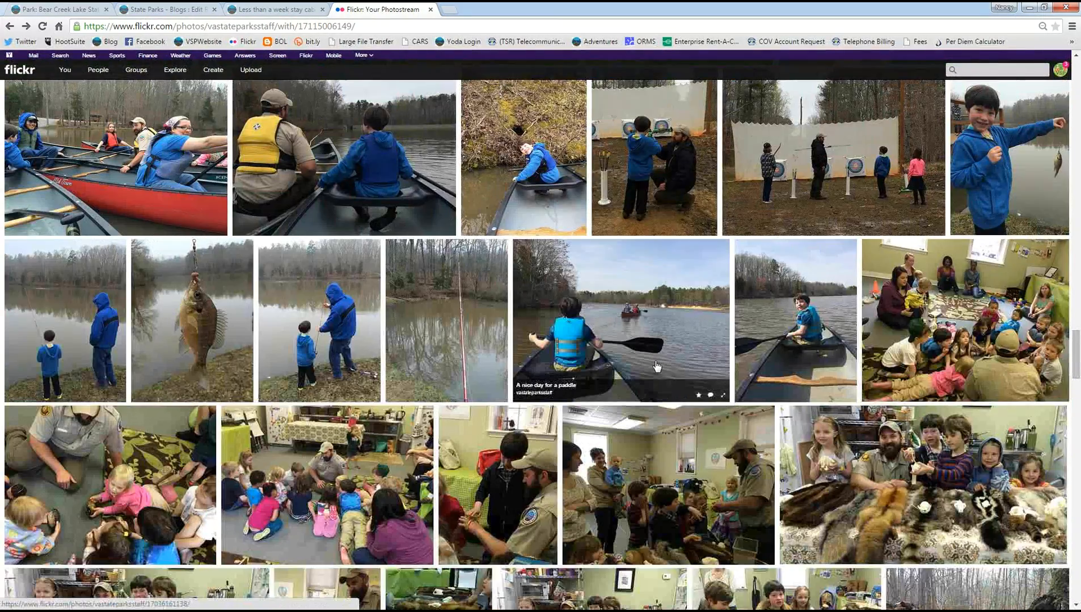
pyautogui.click(656, 361)
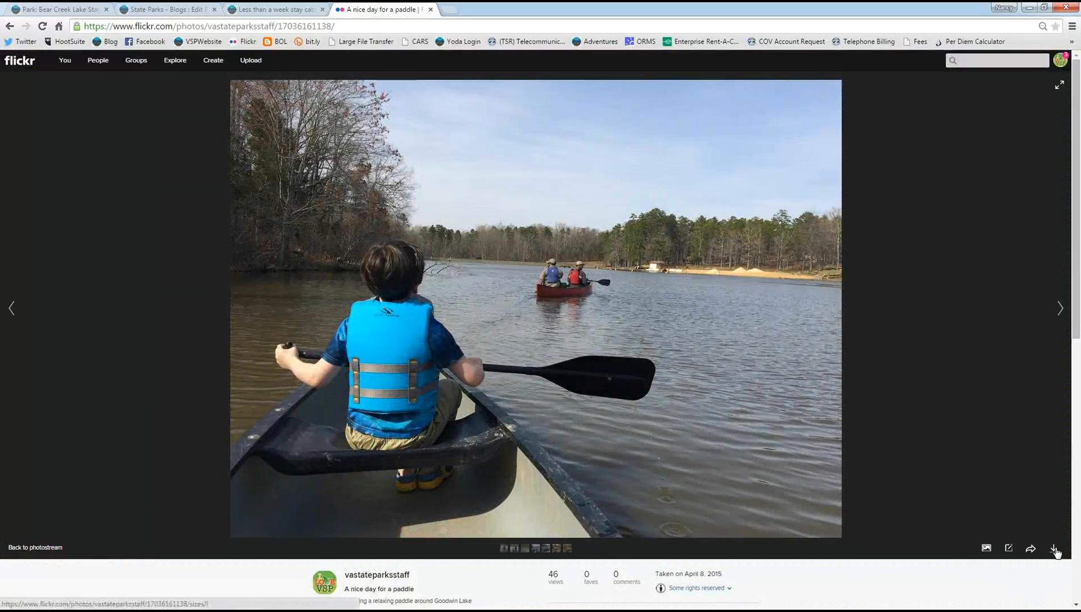
# Step: Show the paddle photo in its Medium 640 size and copy the image URL
pyautogui.click(1053, 550)
pyautogui.click(1014, 525)
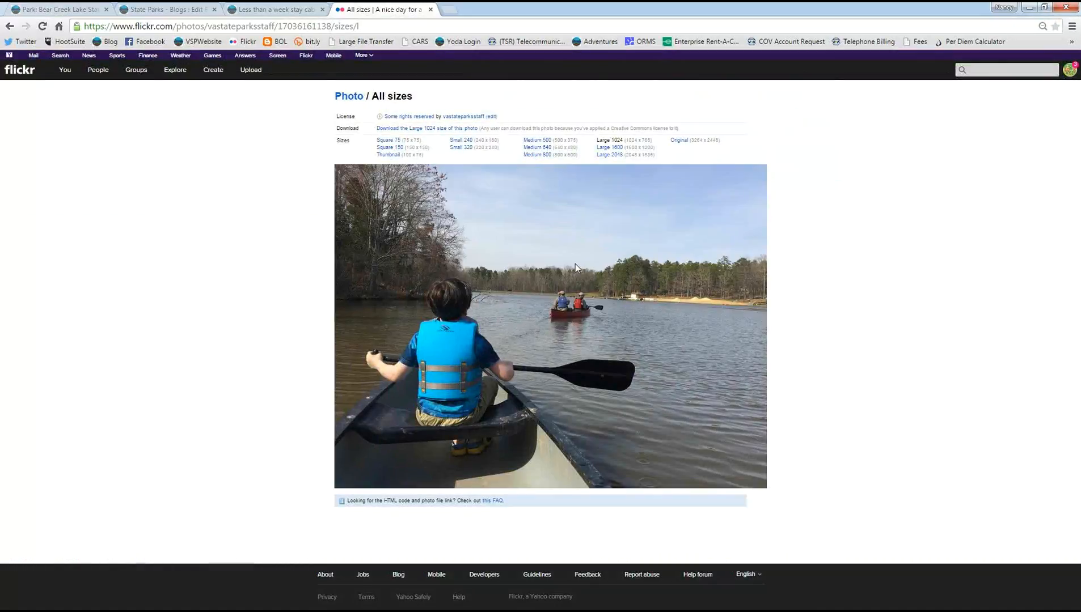
pyautogui.moveTo(529, 162); pyautogui.dragTo(537, 155)
pyautogui.click(1030, 603)
pyautogui.click(537, 147)
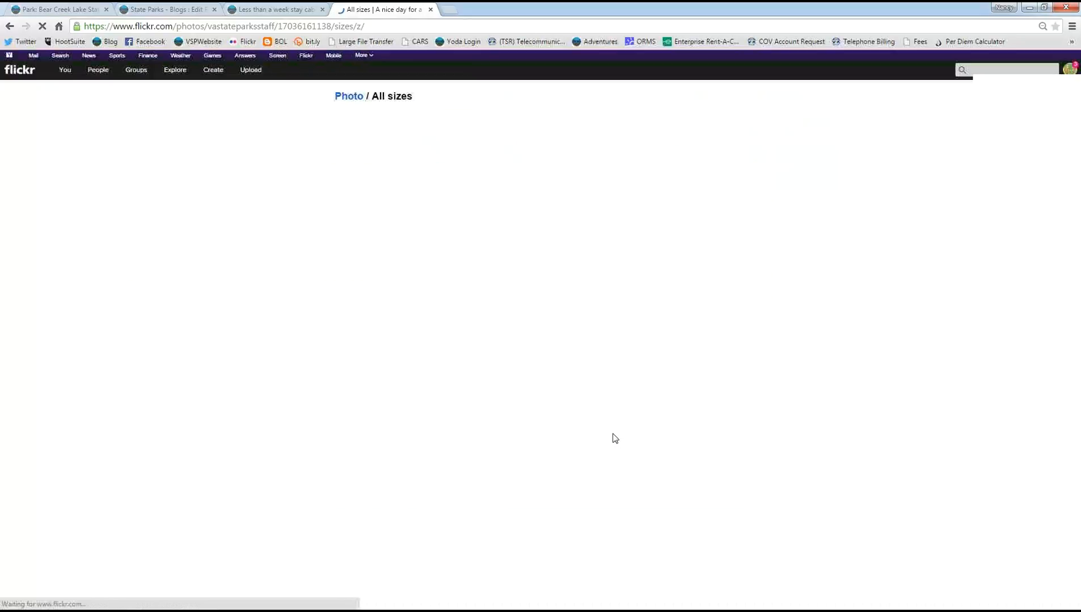
pyautogui.rightClick(459, 266)
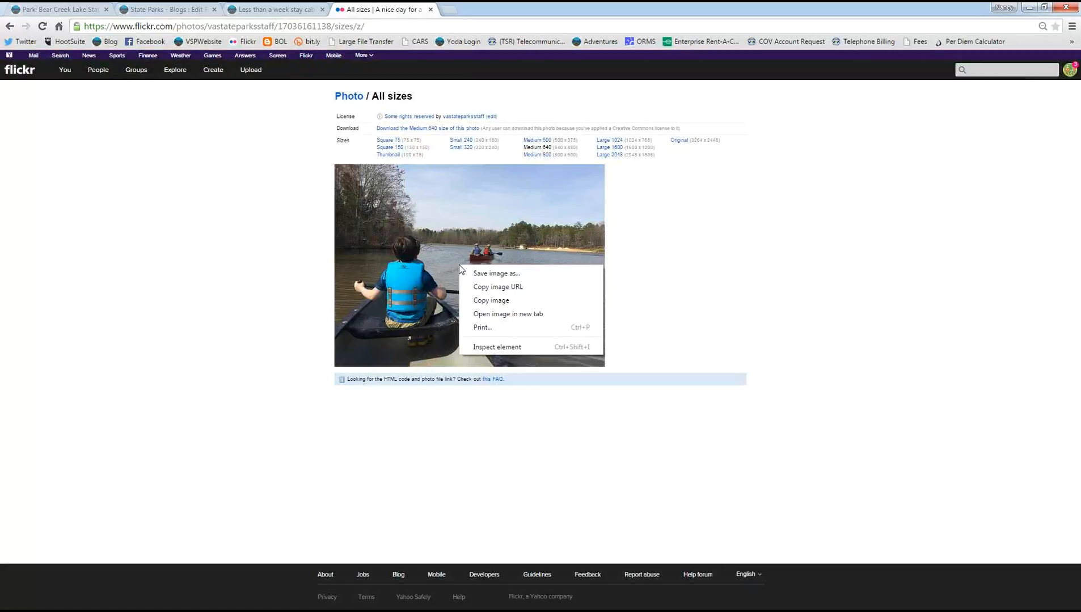
pyautogui.click(485, 288)
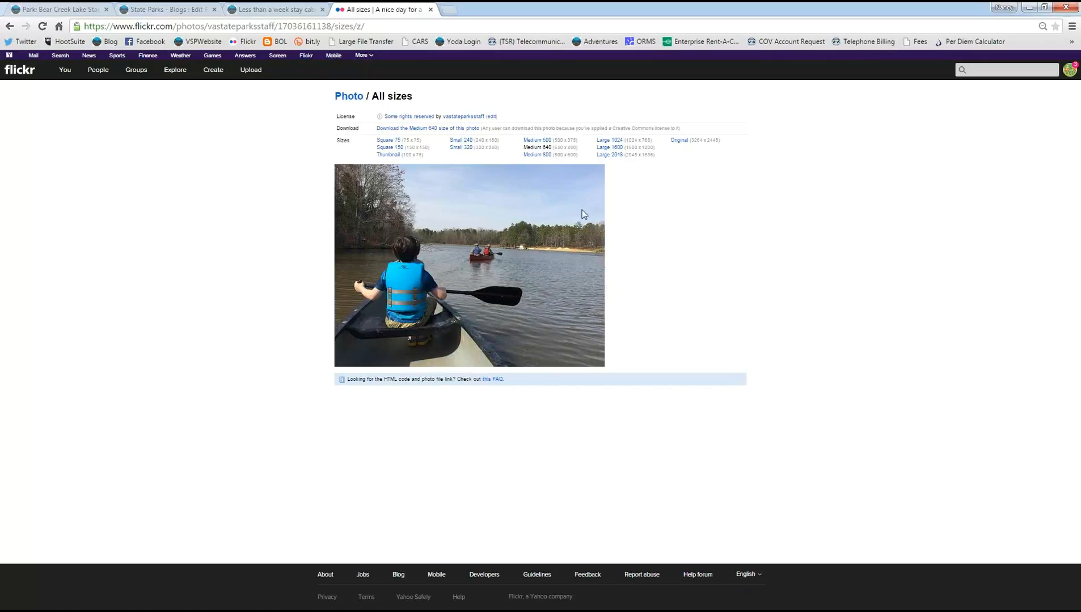
# Step: Back in the blog editor, replace the broken bus image's URL with the copied Flickr image URL
pyautogui.click(164, 9)
pyautogui.moveTo(369, 217); pyautogui.dragTo(571, 314)
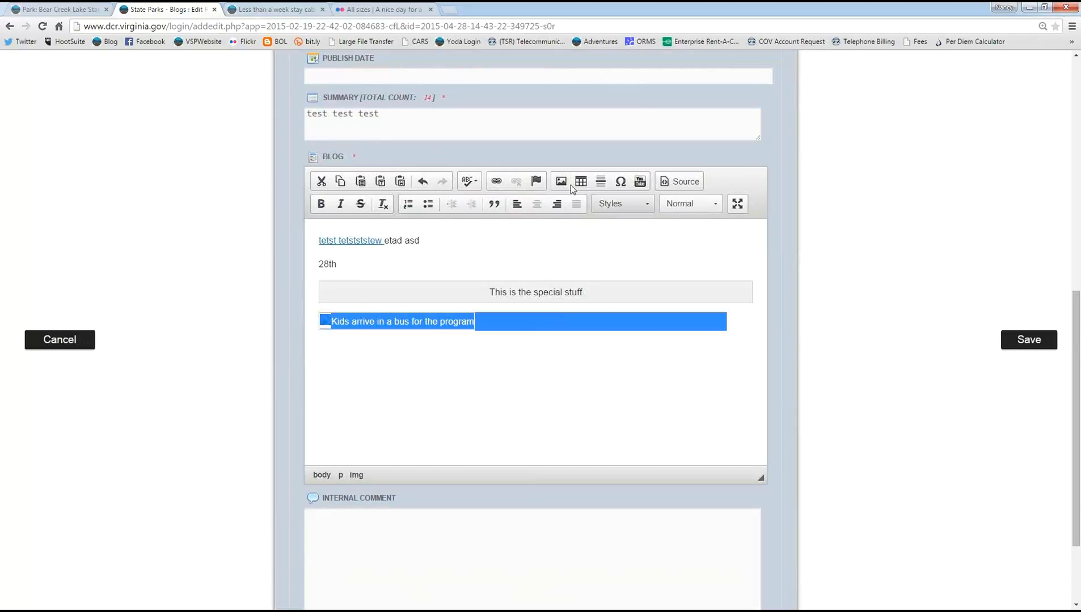
pyautogui.click(561, 181)
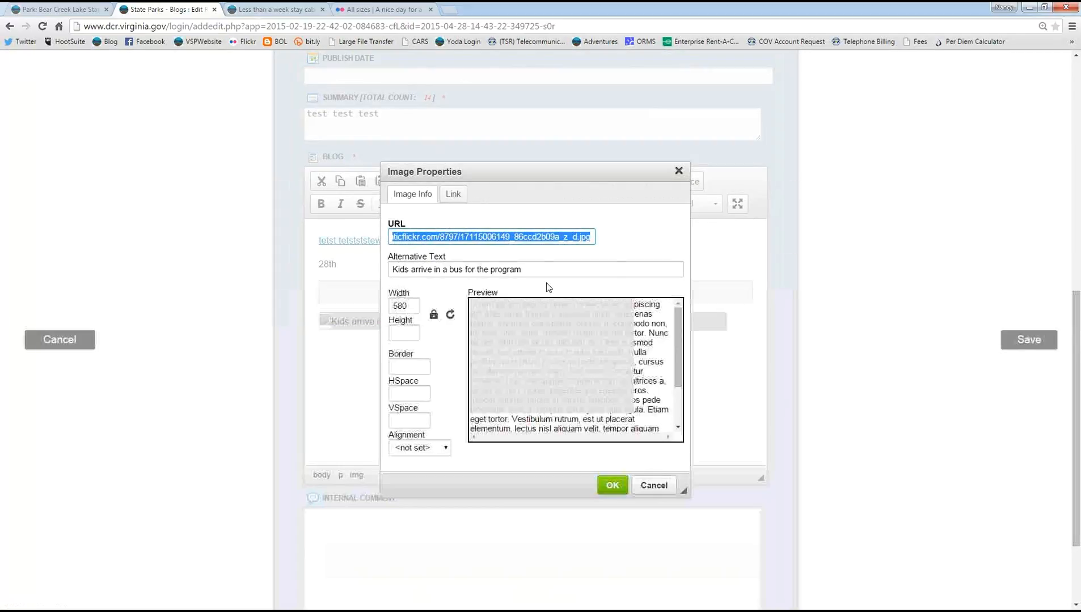
pyautogui.hotkey('ctrl', 'v')
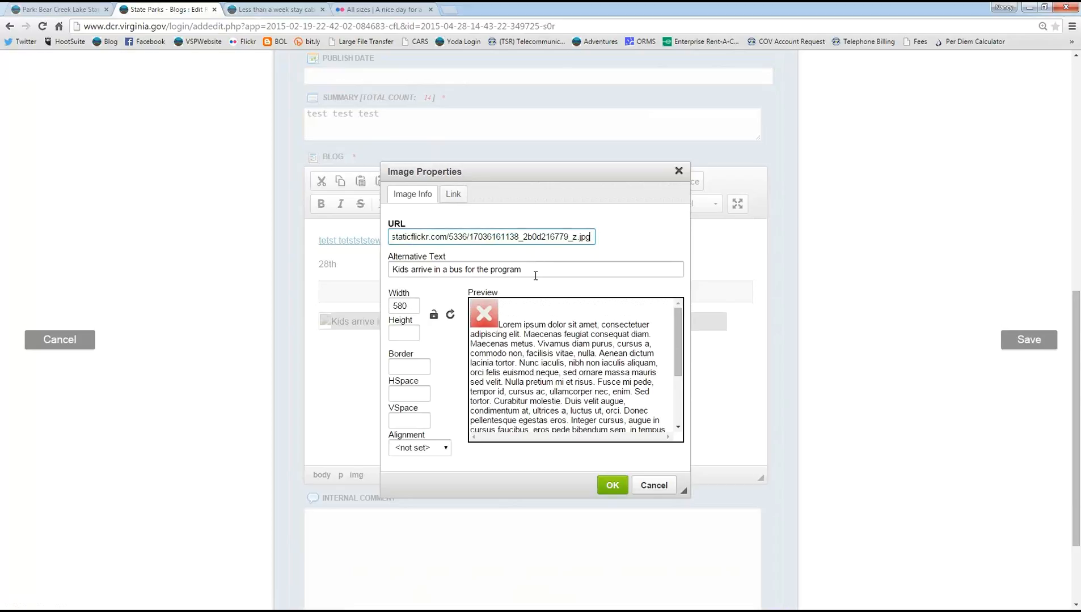
# Step: Set the alternative text to "Canoeing program", lock the aspect ratio at width 580 and apply the image properties
pyautogui.press('Tab')
pyautogui.write('C')
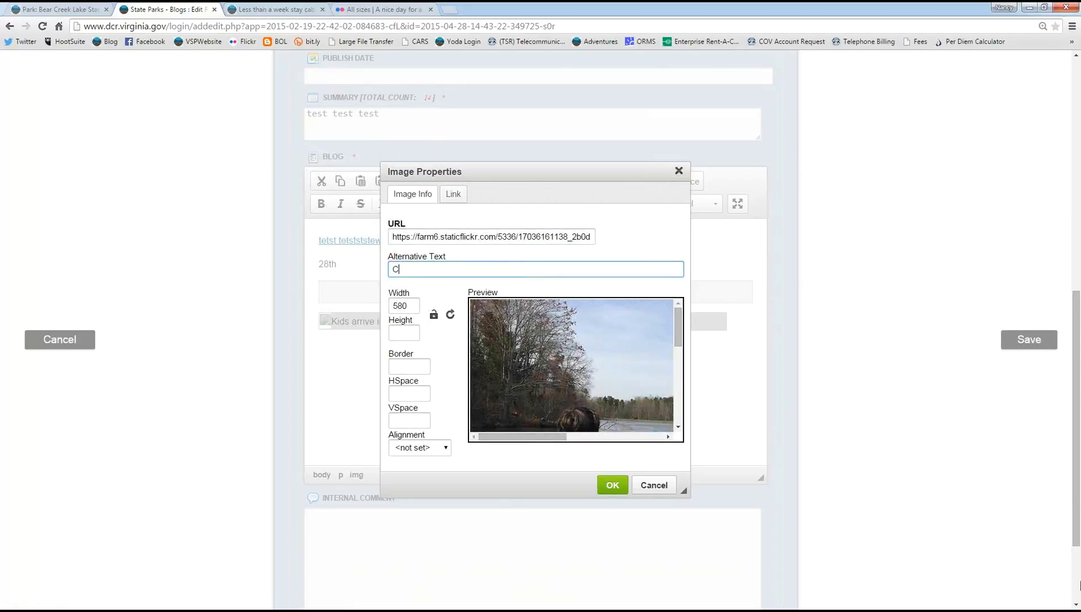
pyautogui.write('anoeing program')
pyautogui.click(433, 314)
pyautogui.click(410, 307)
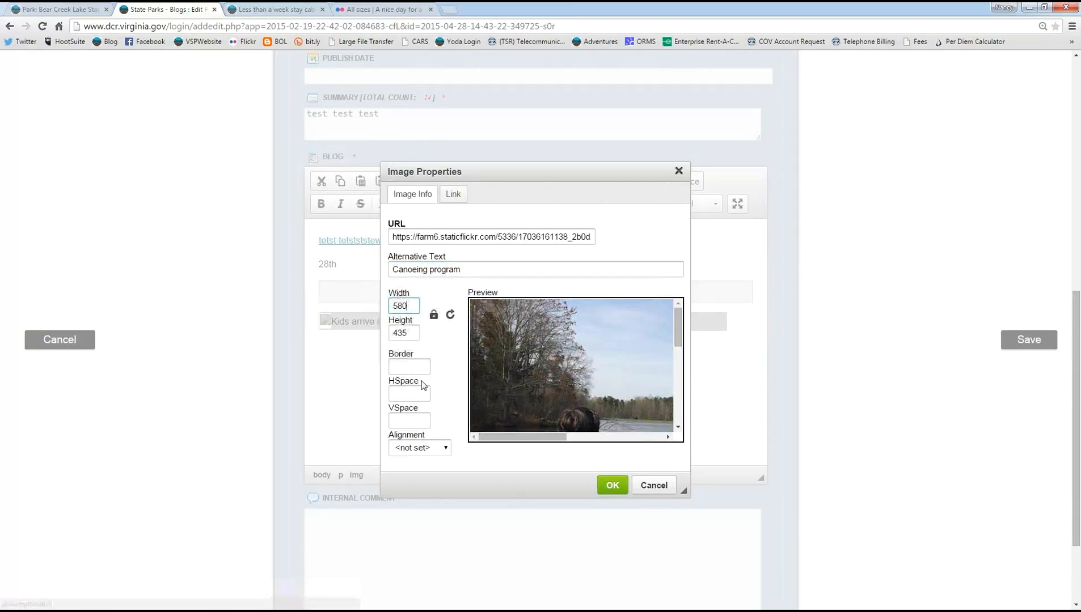
pyautogui.click(614, 487)
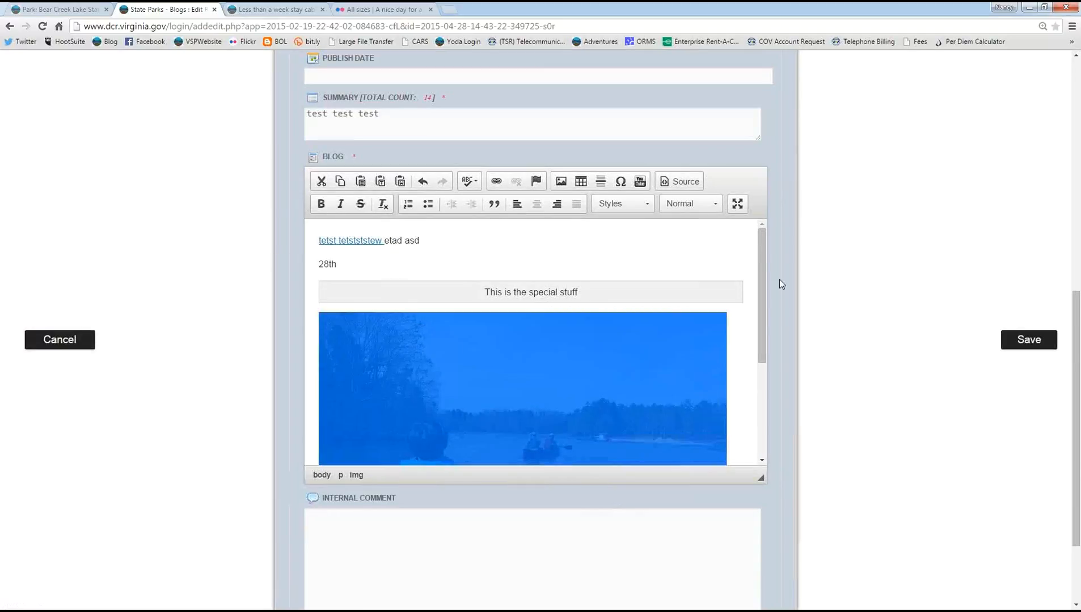
# Step: Add the caption "Canoeing Program" on a new line directly below the inserted canoe photo
pyautogui.moveTo(762, 255); pyautogui.dragTo(768, 309)
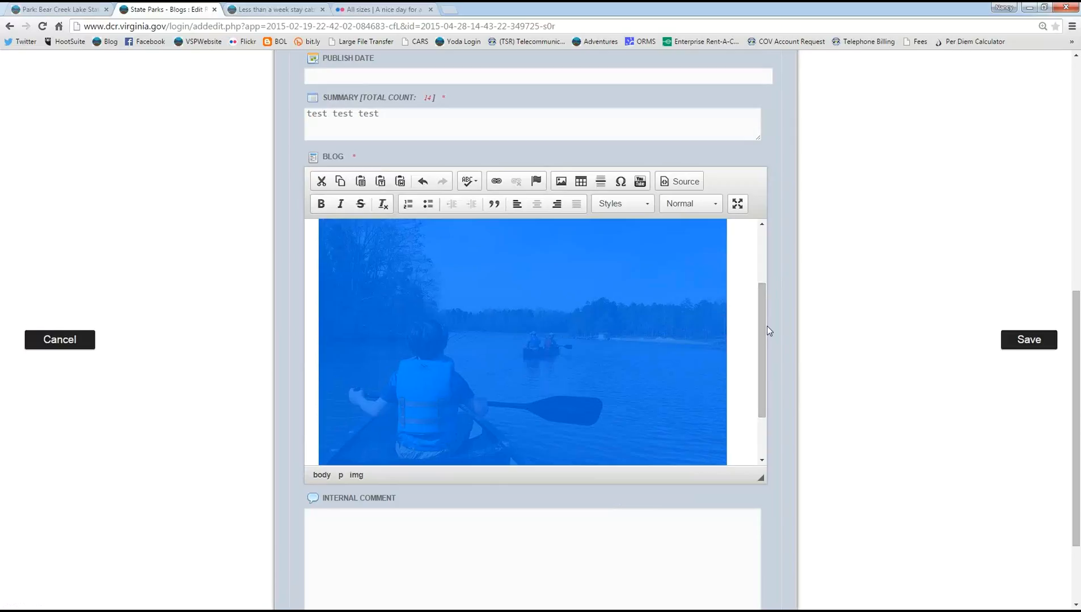
pyautogui.moveTo(766, 300); pyautogui.dragTo(772, 365)
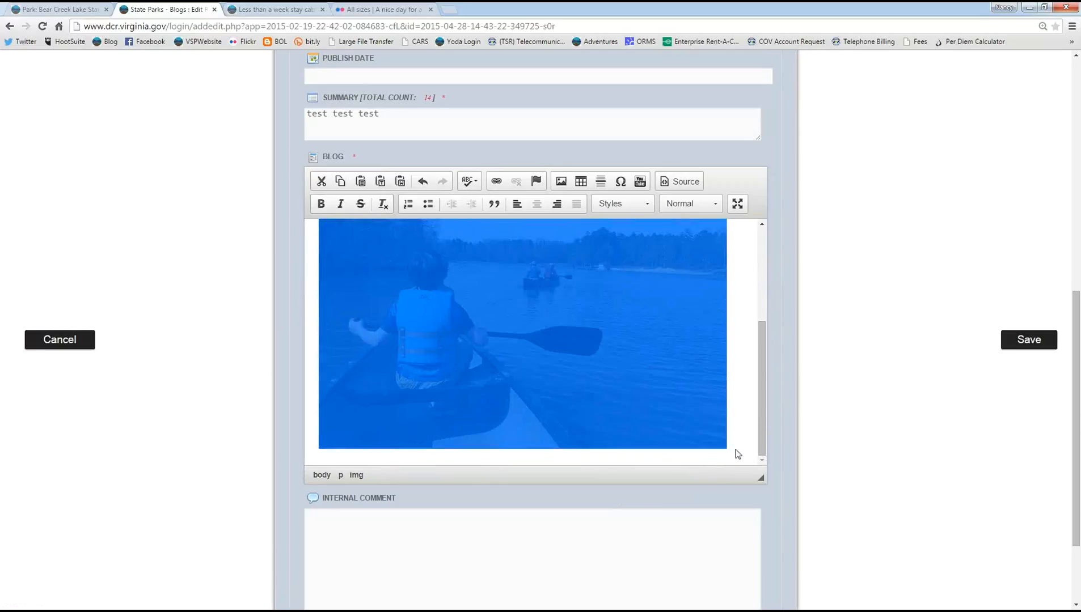
pyautogui.click(735, 452)
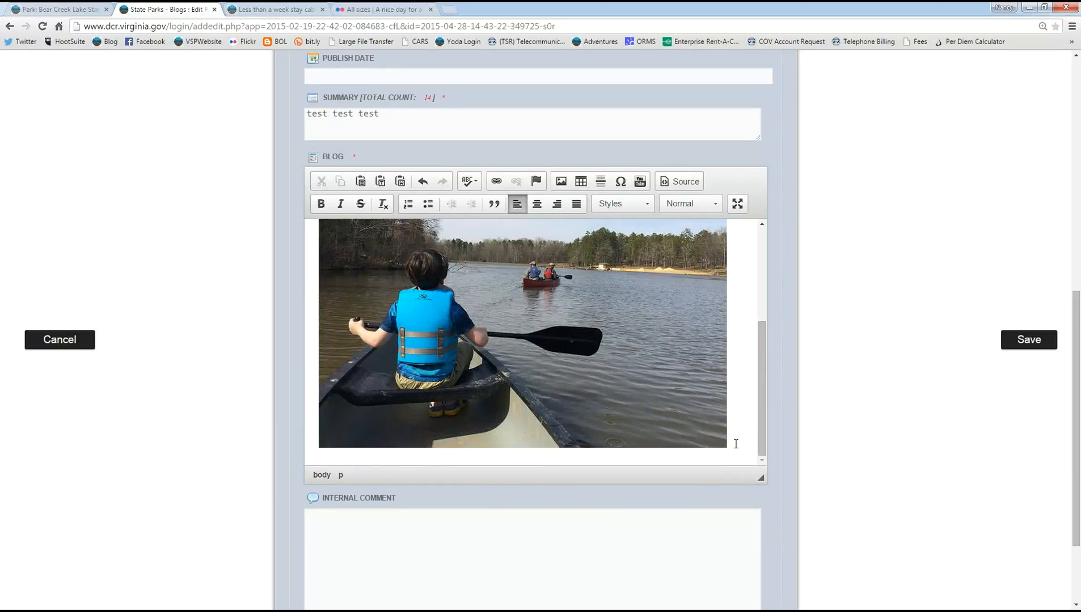
pyautogui.press('Return')
pyautogui.write('Canoeing Program')
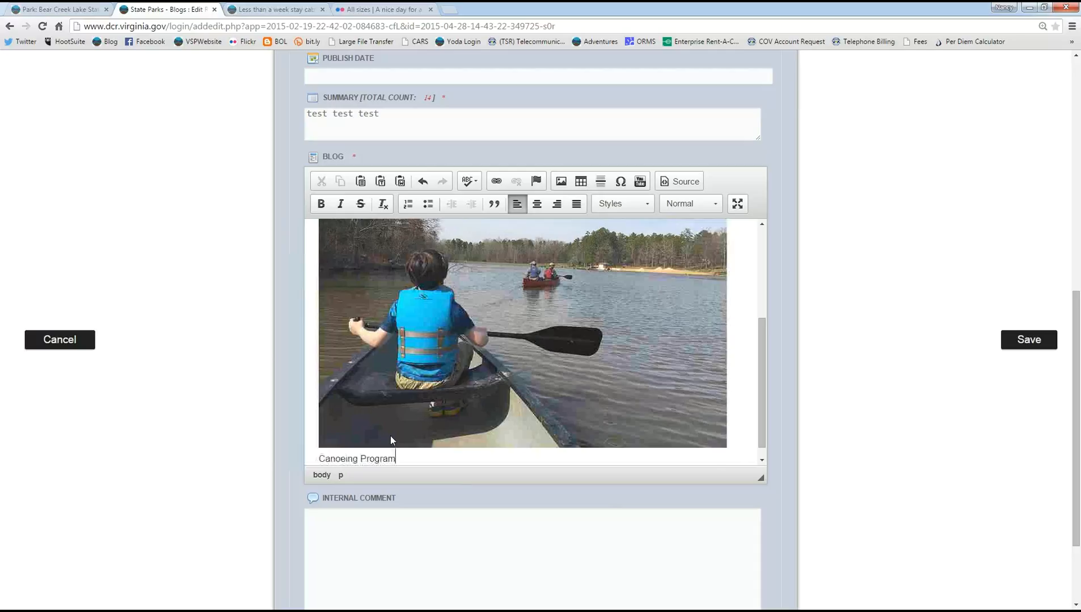
# Step: Center the canoe photo with its caption and italicize the caption text
pyautogui.moveTo(397, 456); pyautogui.dragTo(317, 455)
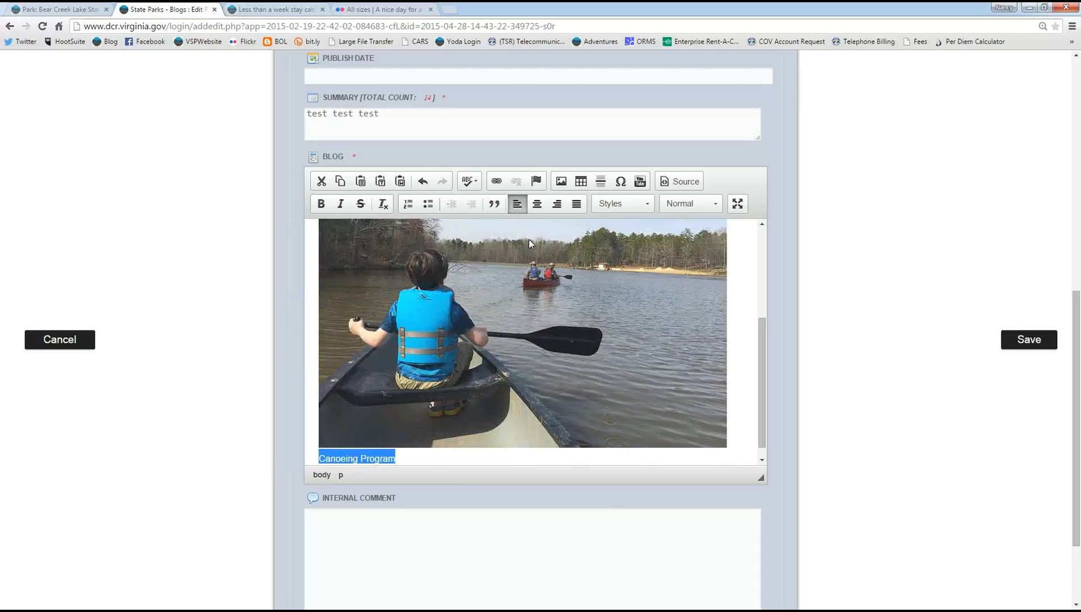
pyautogui.click(535, 208)
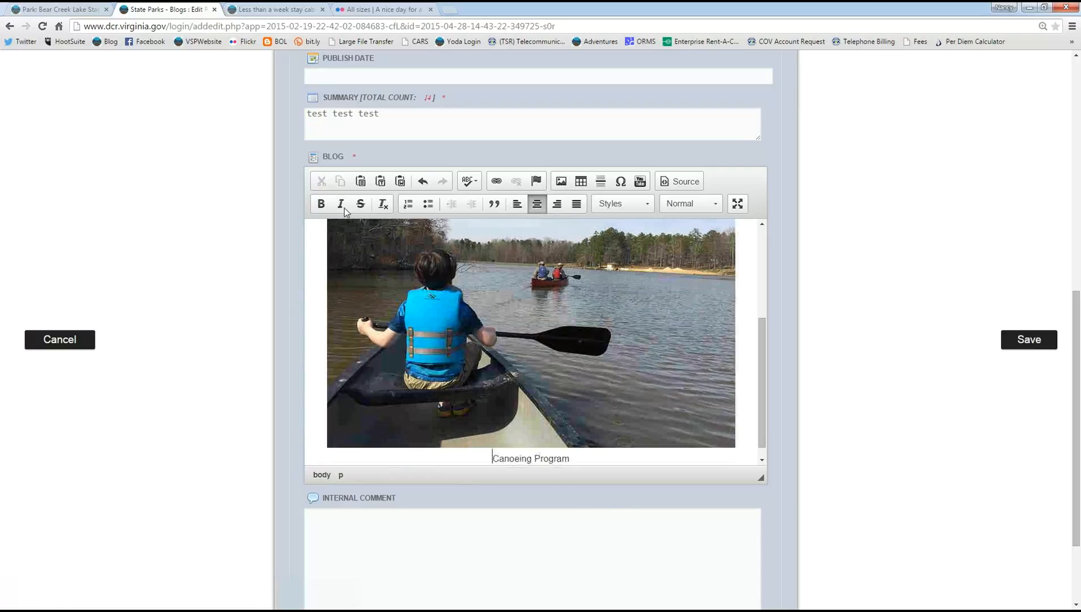
pyautogui.click(344, 208)
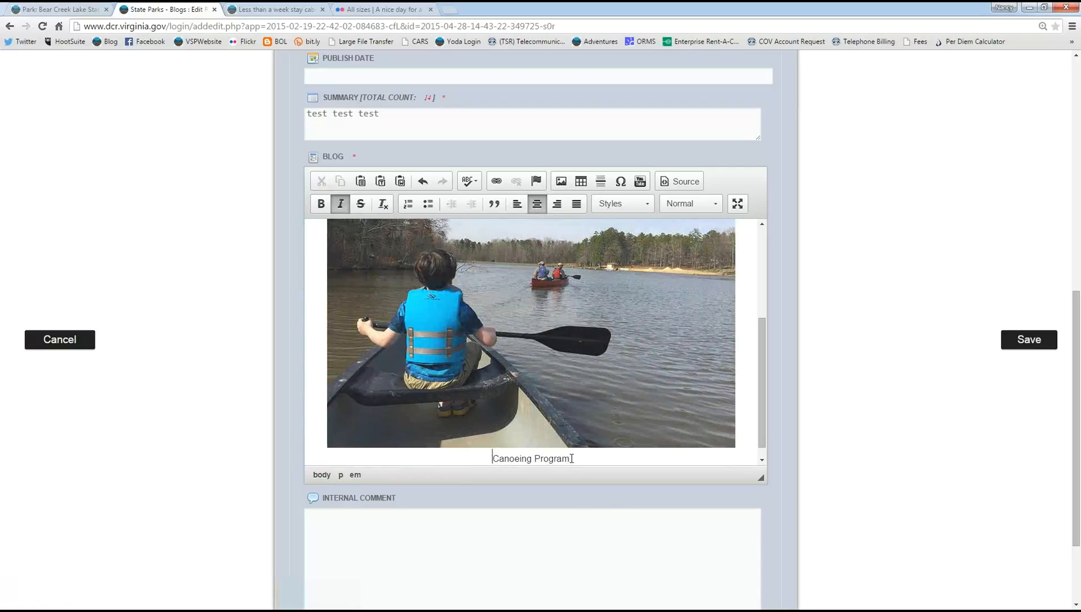
pyautogui.moveTo(571, 459); pyautogui.dragTo(494, 455)
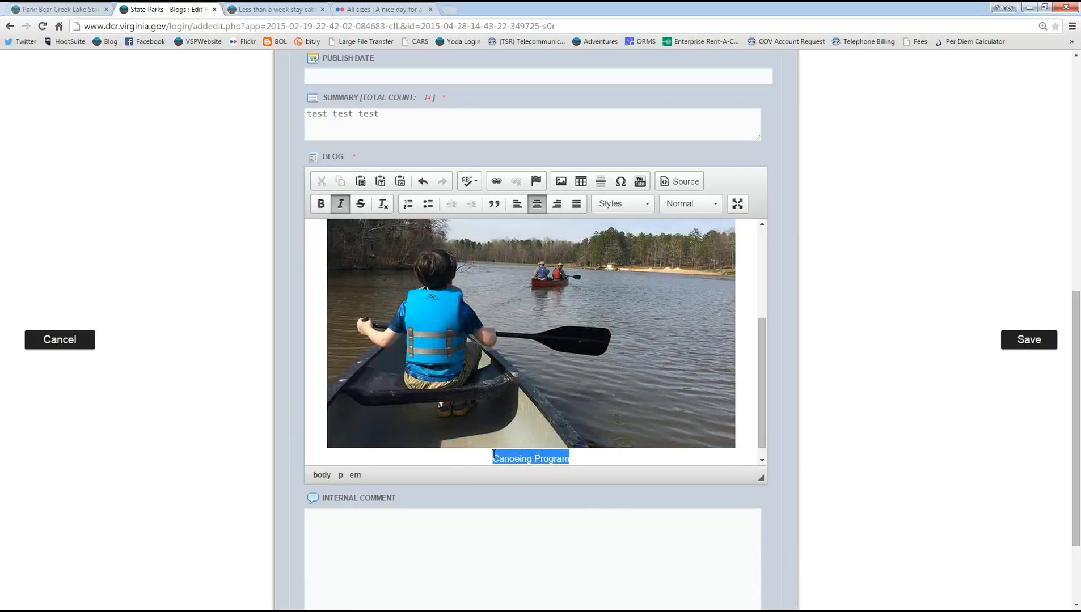
pyautogui.click(344, 209)
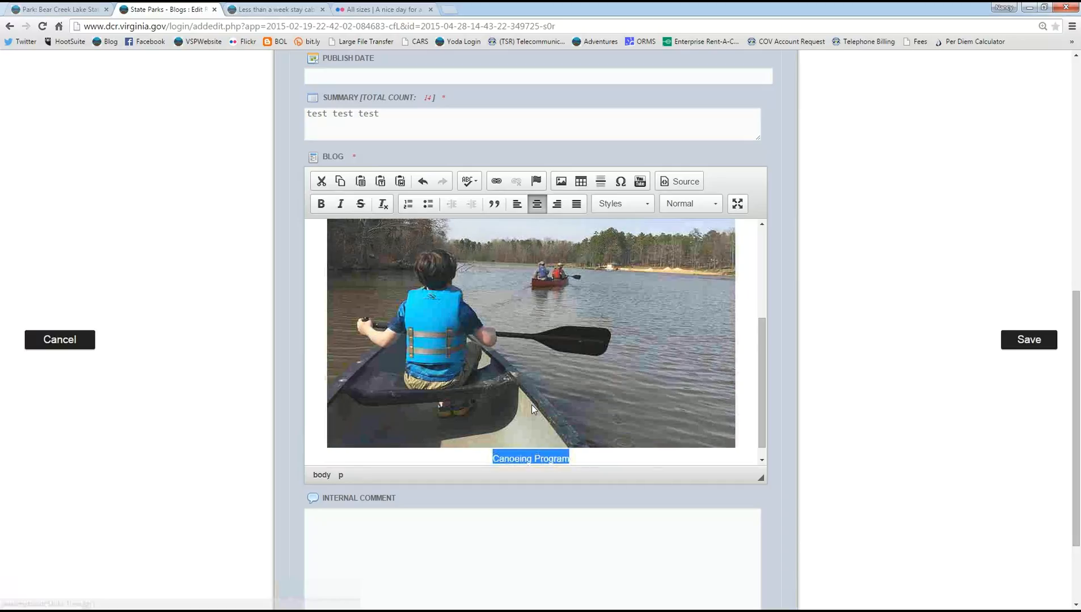
pyautogui.click(341, 205)
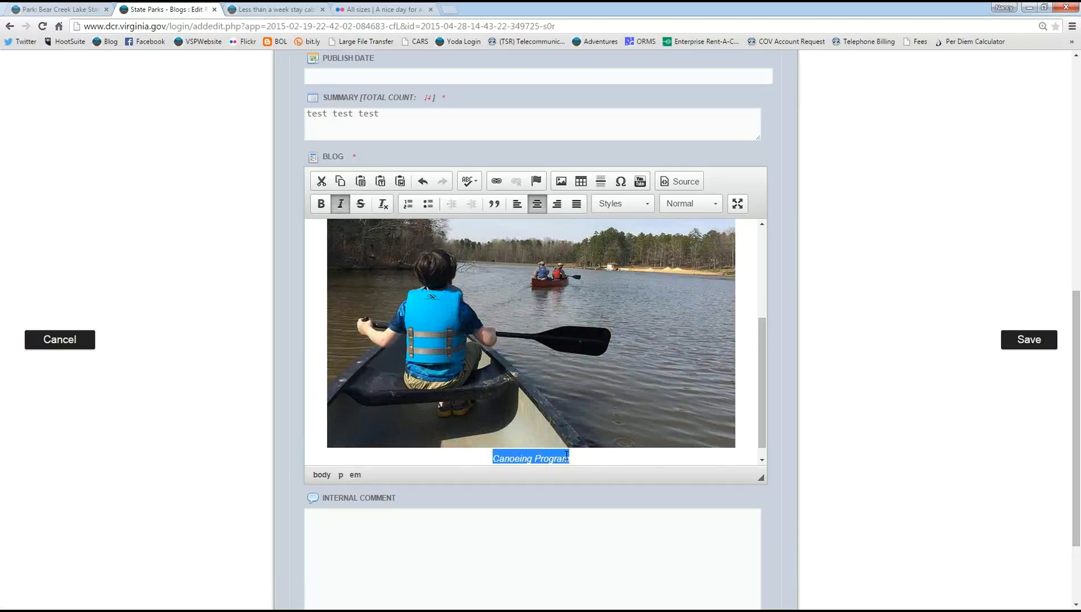
# Step: Below the caption, add a left-aligned, non-italic paragraph reading "test kasdj, nashnk,cd, jdcn,s mc"
pyautogui.moveTo(761, 352); pyautogui.dragTo(769, 424)
pyautogui.click(571, 444)
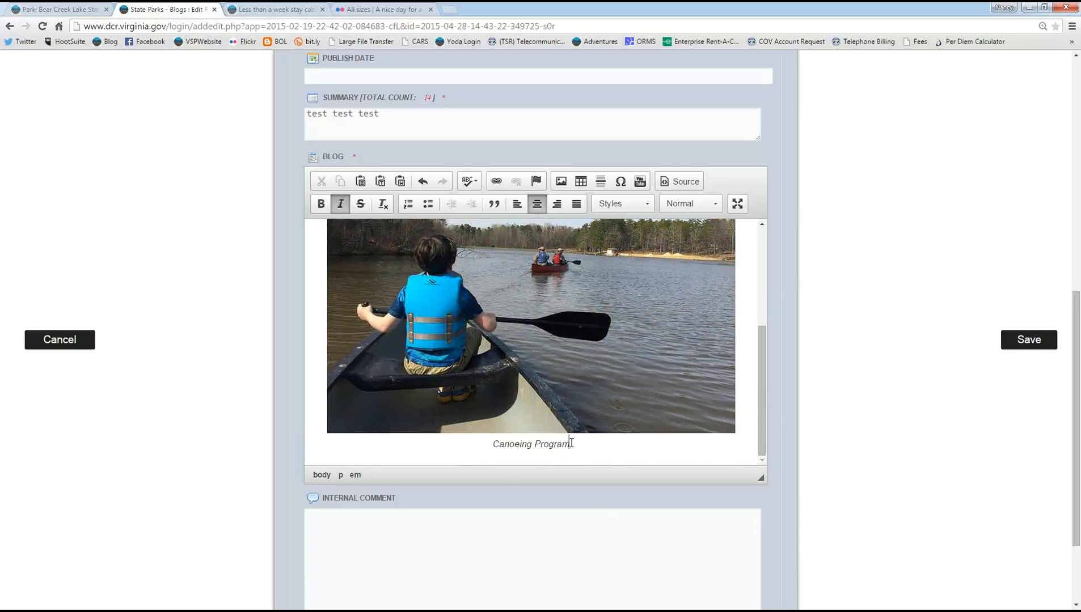
pyautogui.press('Return')
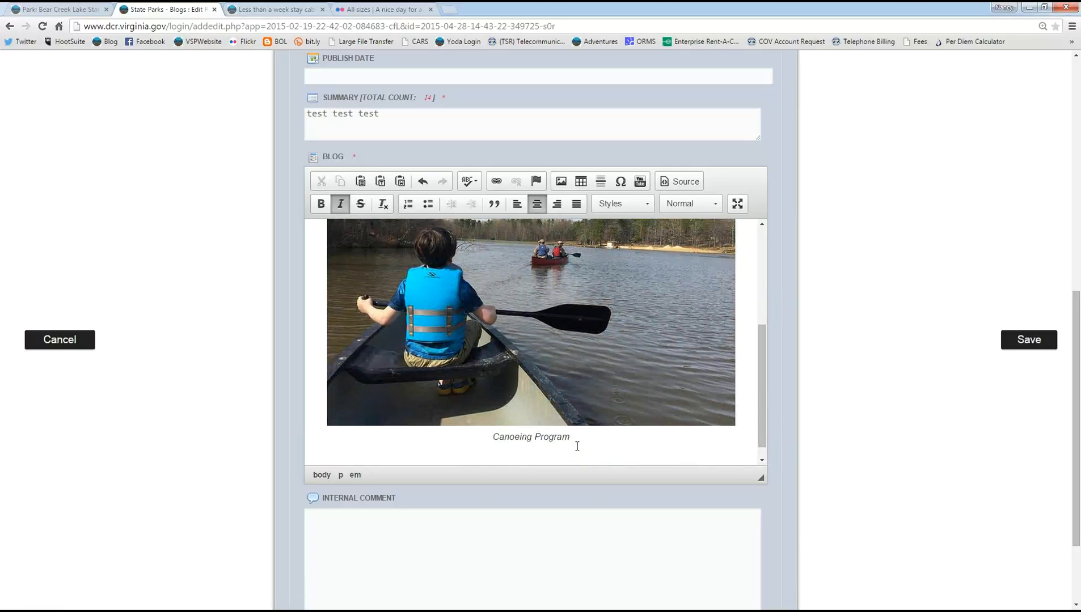
pyautogui.click(517, 203)
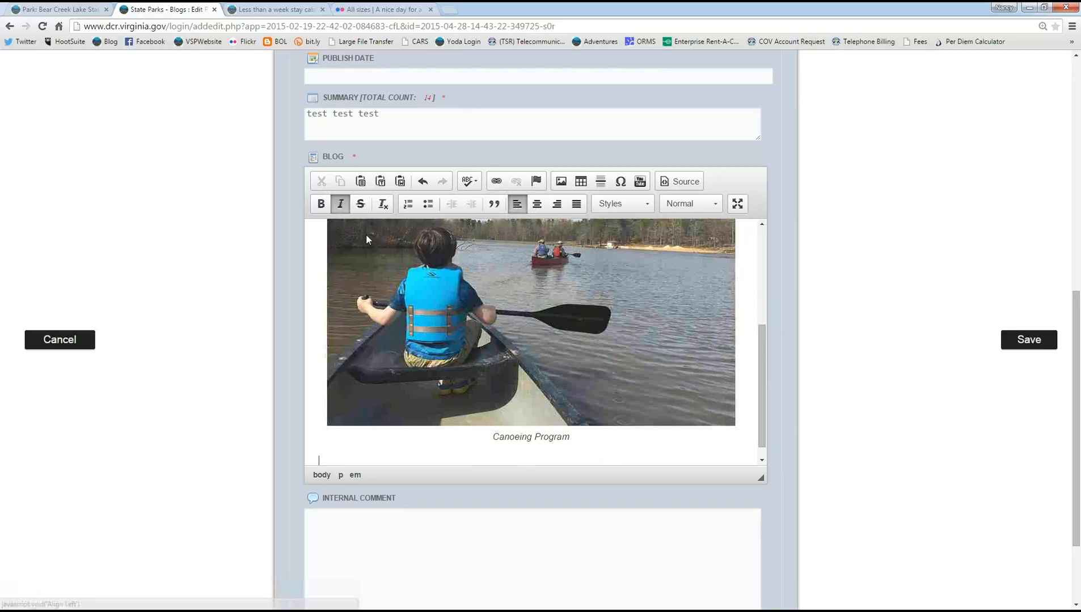
pyautogui.click(340, 203)
pyautogui.write('t')
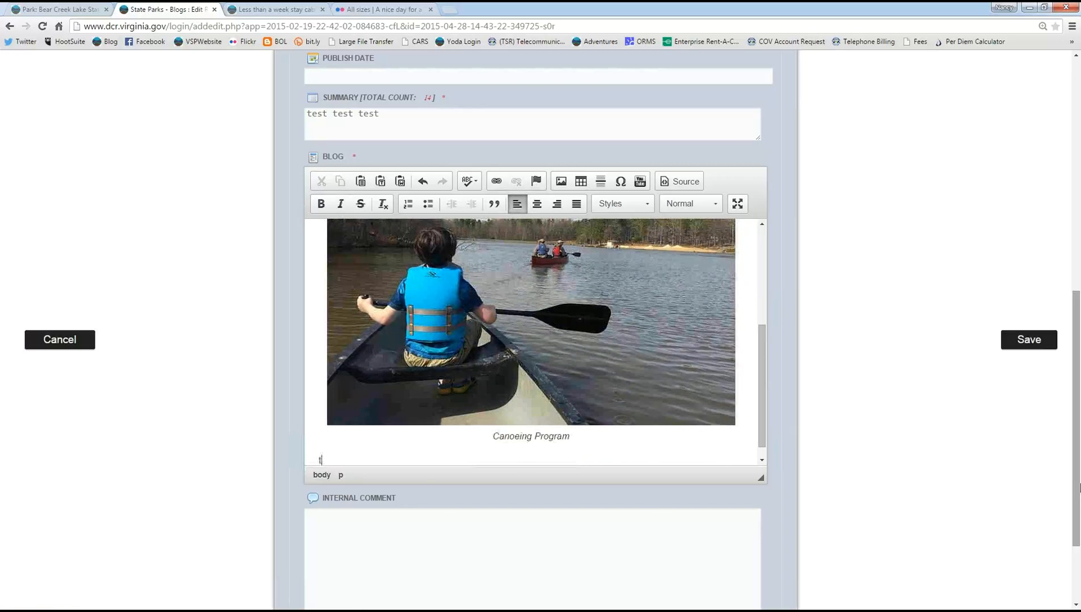
pyautogui.write('est kasdj, nashnk,cd, jdcn,s mc')
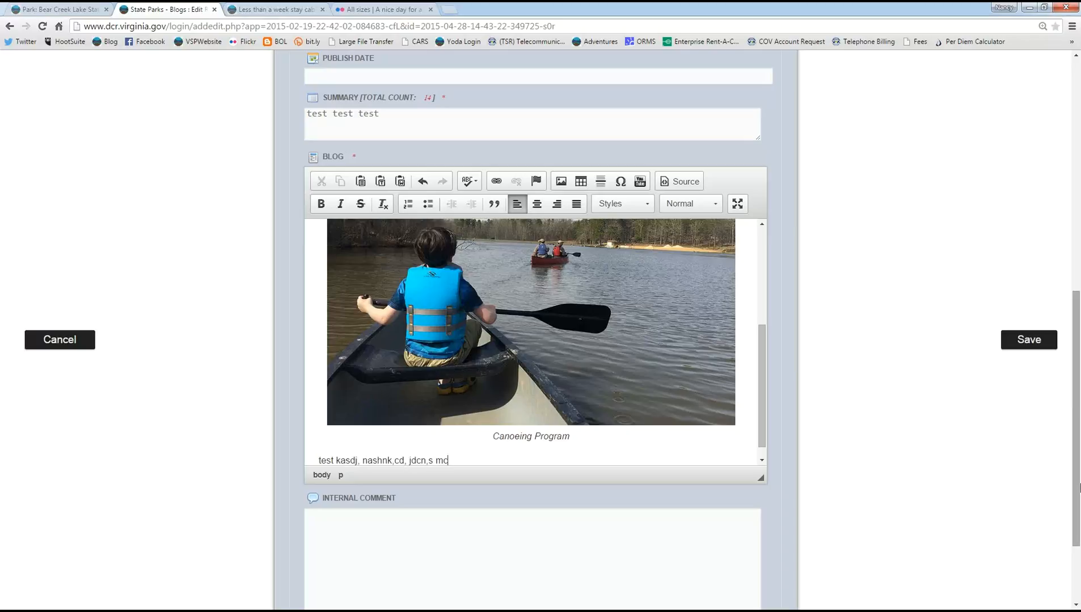
pyautogui.moveTo(762, 351); pyautogui.dragTo(760, 286)
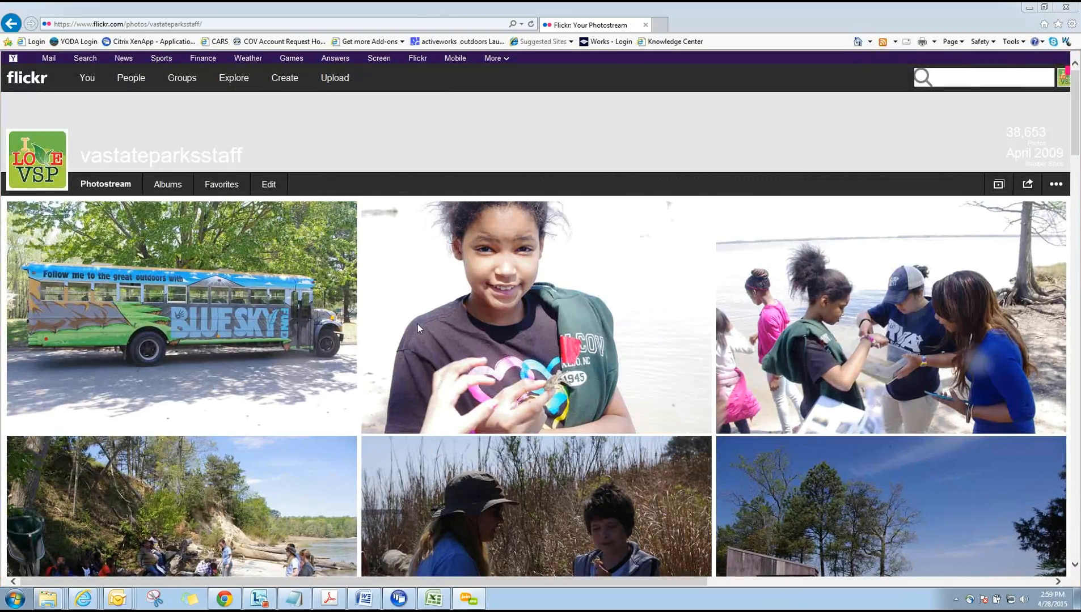
# Step: Open the Flickr page of the photo "BC kids in a bcl canoe", continuing past the unsupported-browser notice
pyautogui.click(166, 184)
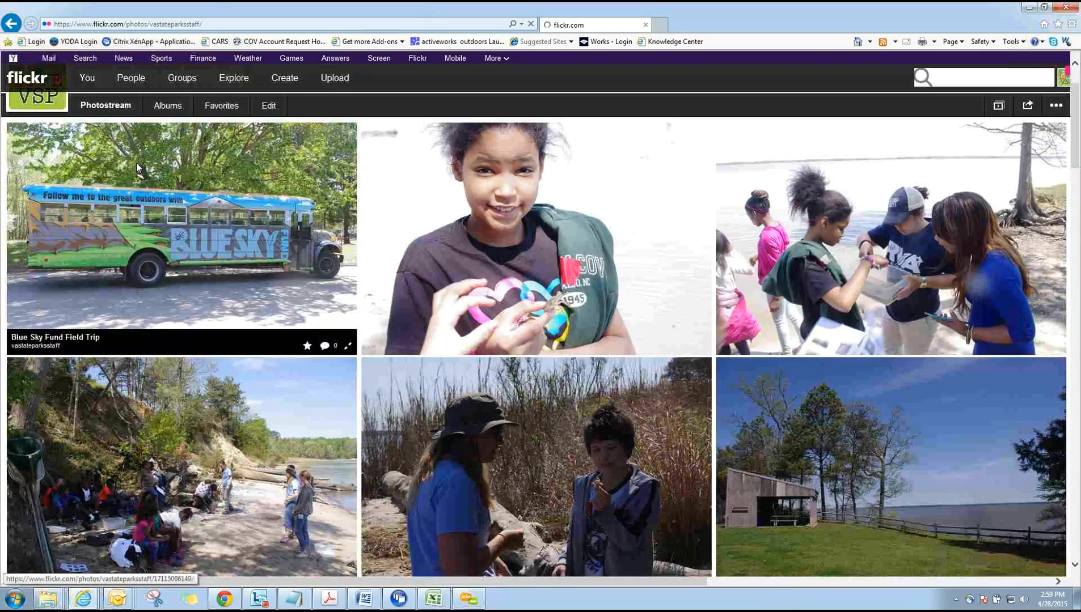
pyautogui.click(137, 162)
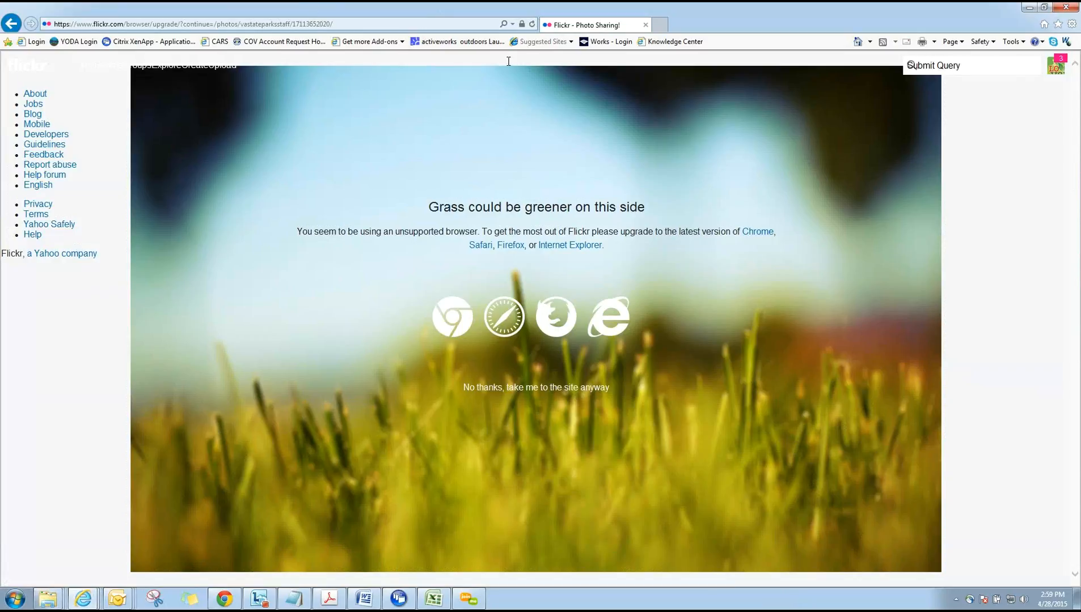
pyautogui.click(512, 24)
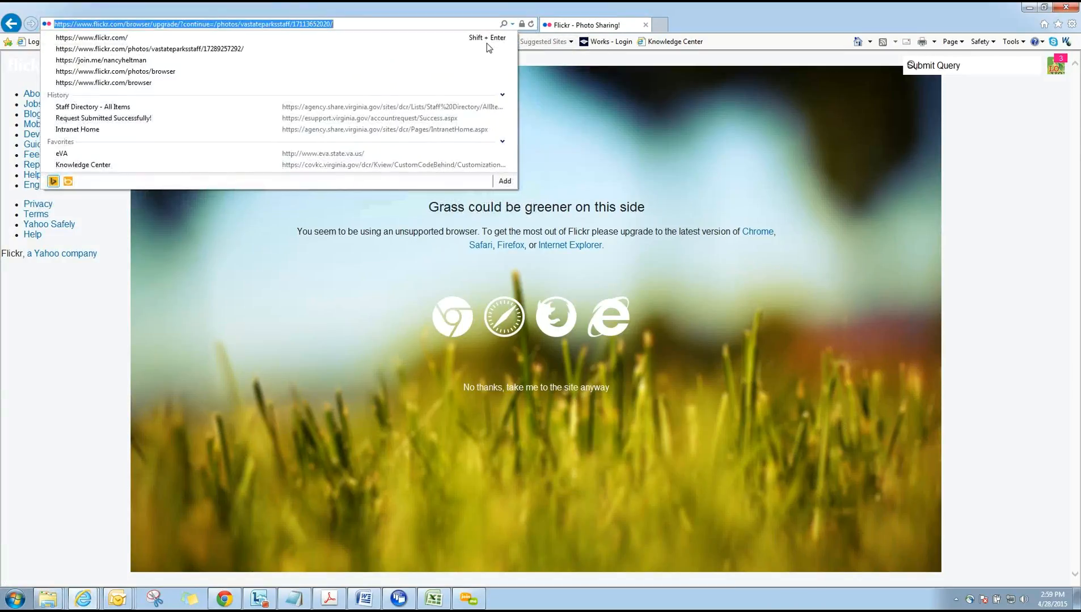
pyautogui.click(221, 49)
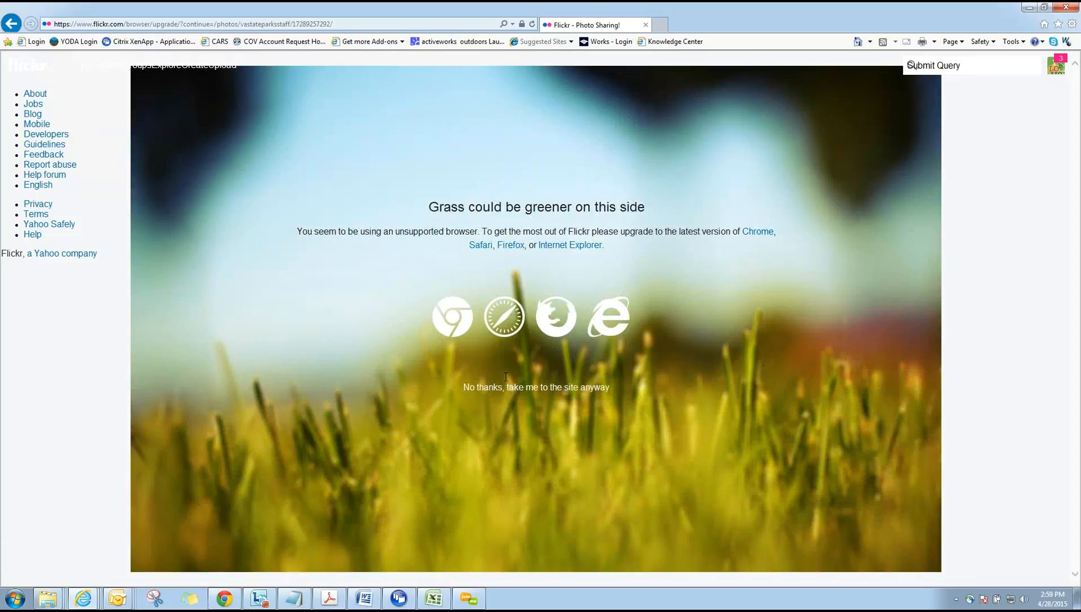
pyautogui.click(518, 388)
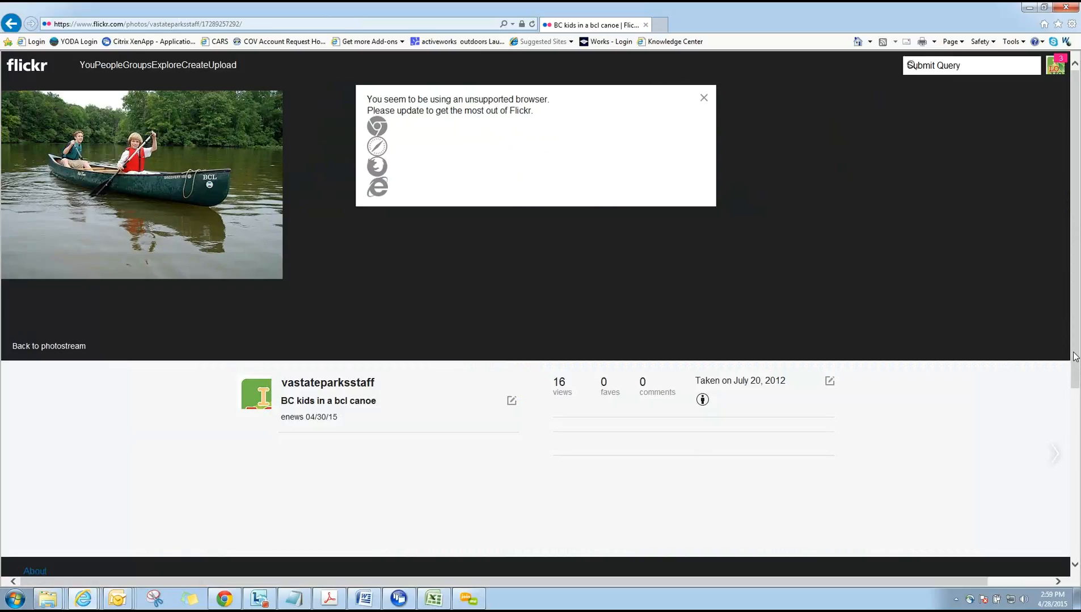
# Step: Copy the canoe photo's full image URL from its picture properties and switch to Chrome
pyautogui.scroll(-4, 1076, 369)
pyautogui.rightClick(173, 262)
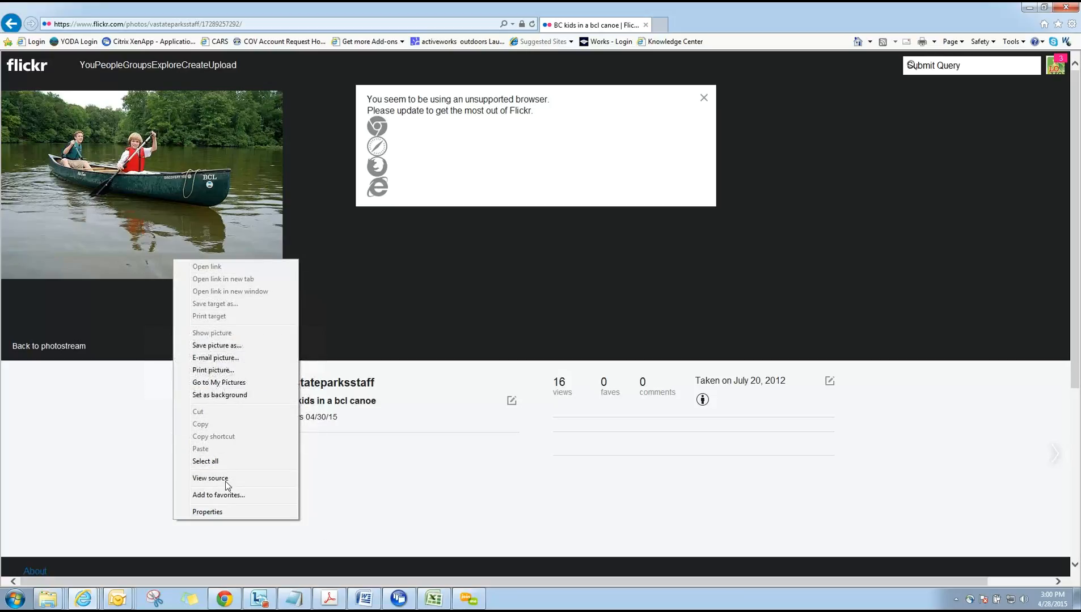
pyautogui.click(219, 513)
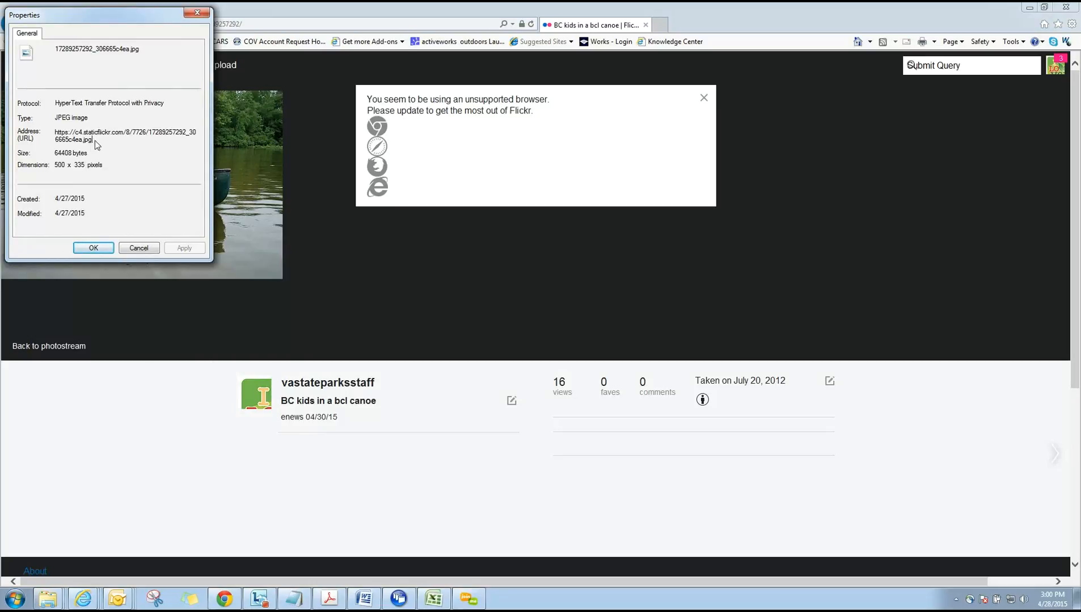
pyautogui.doubleClick(77, 142)
pyautogui.hotkey('ctrl', 'a')
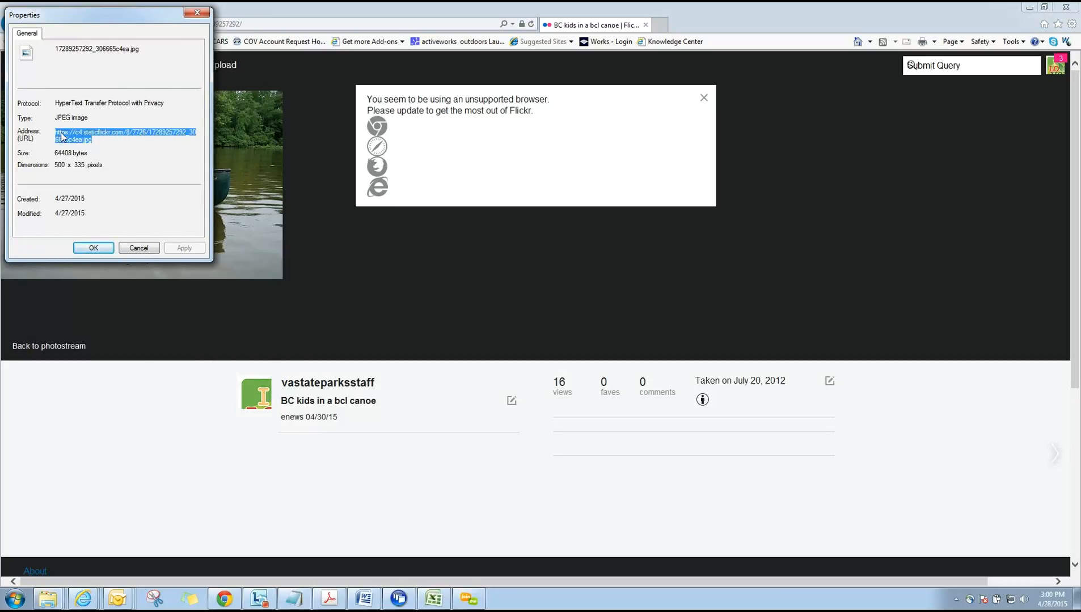
pyautogui.rightClick(68, 132)
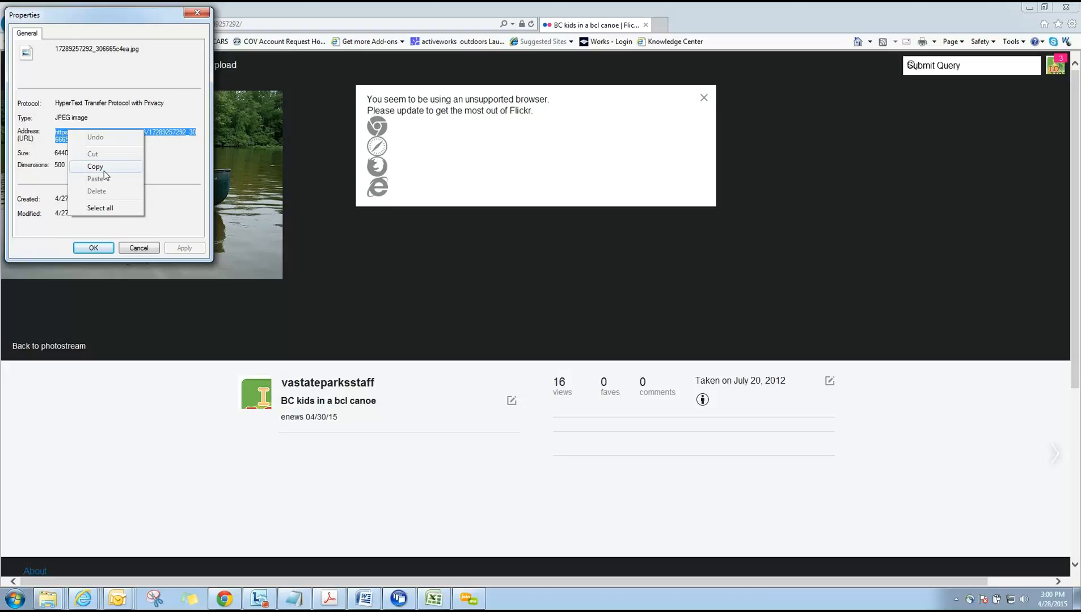
pyautogui.click(103, 169)
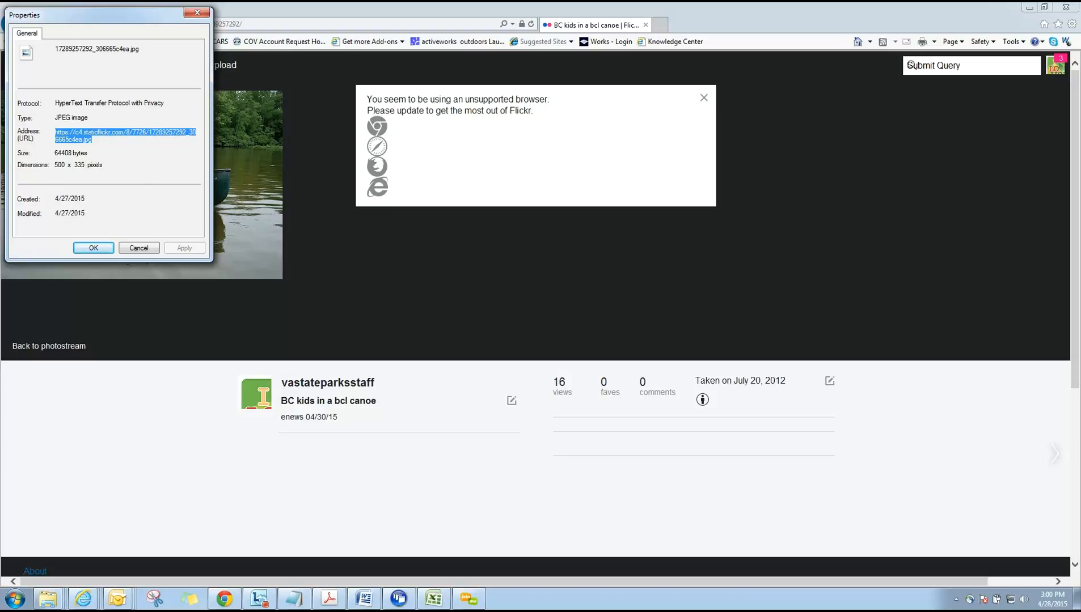
pyautogui.click(224, 599)
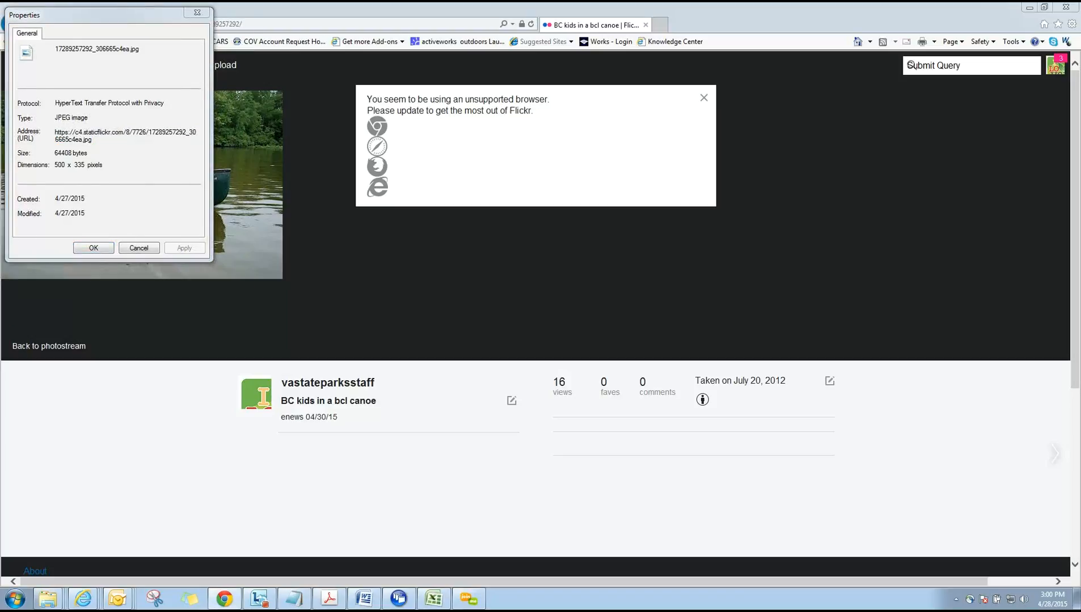
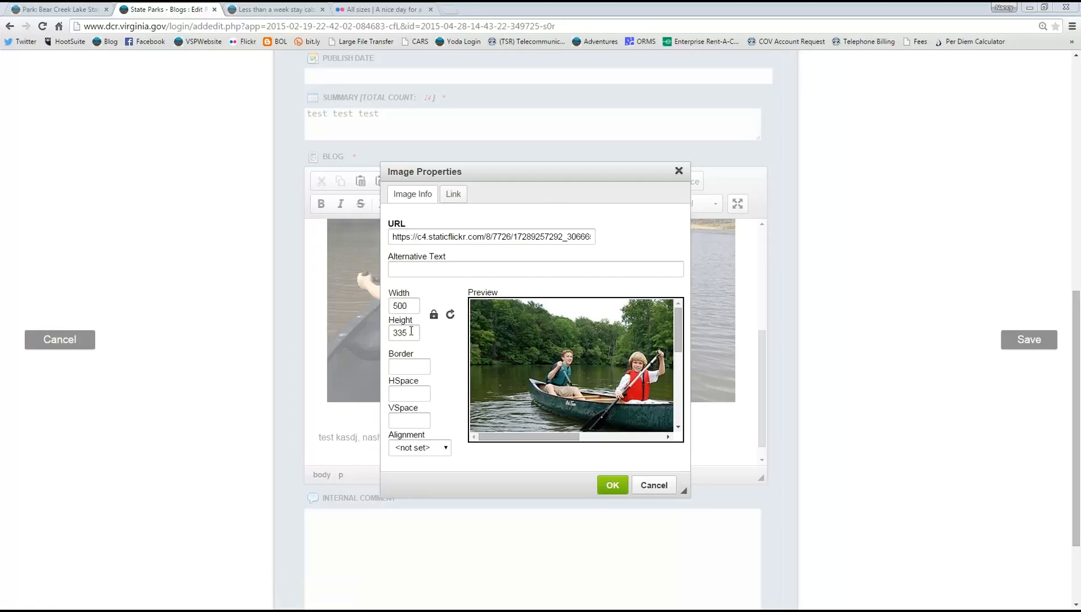
# Step: Set the new image's alternative text to "More canoeing" and insert the image into the blog body
pyautogui.click(422, 271)
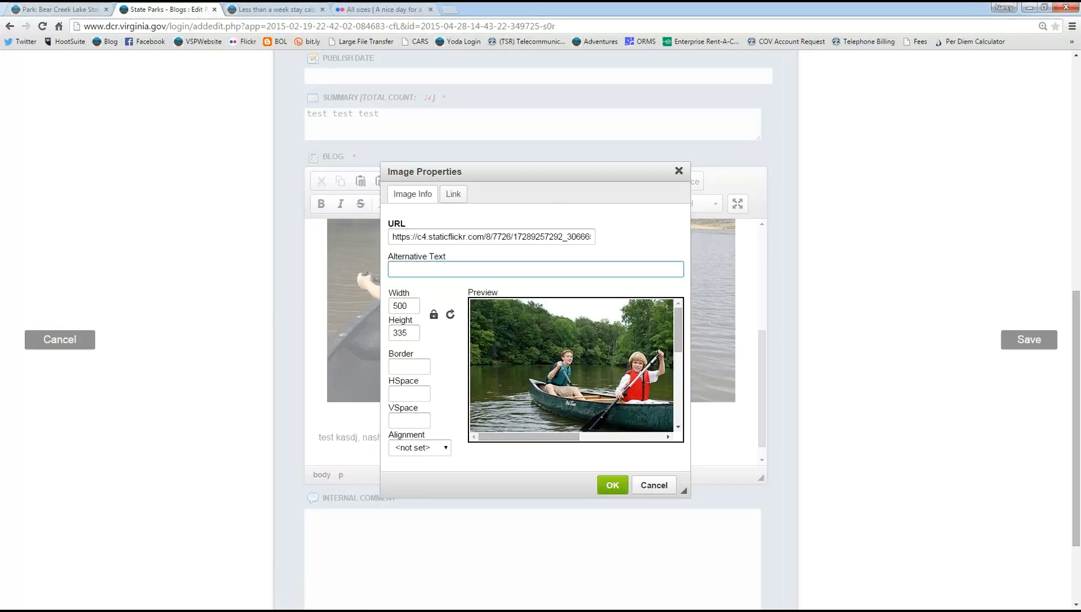
pyautogui.write('More canoeing')
pyautogui.click(610, 488)
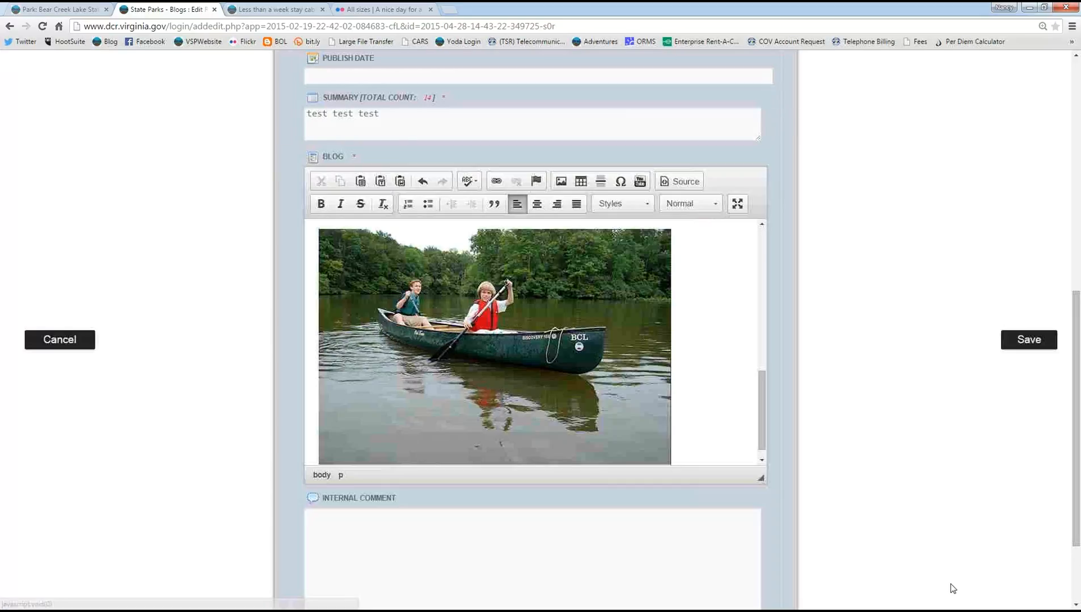
# Step: Try centering the second canoe photo in the blog body and revert it to left alignment
pyautogui.moveTo(760, 390); pyautogui.dragTo(770, 357)
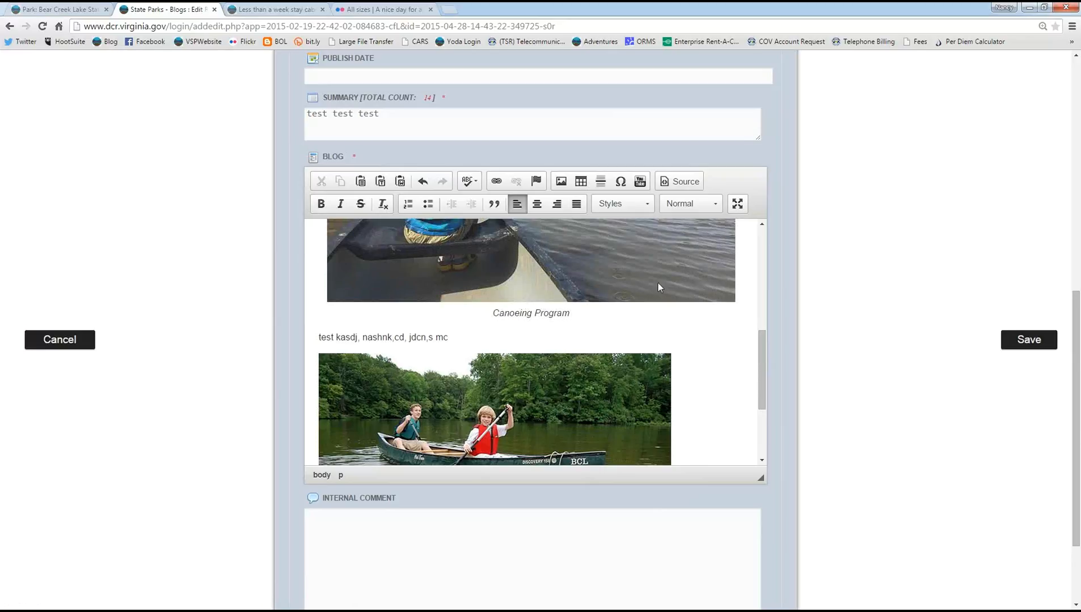
pyautogui.scroll(-4, 541, 406)
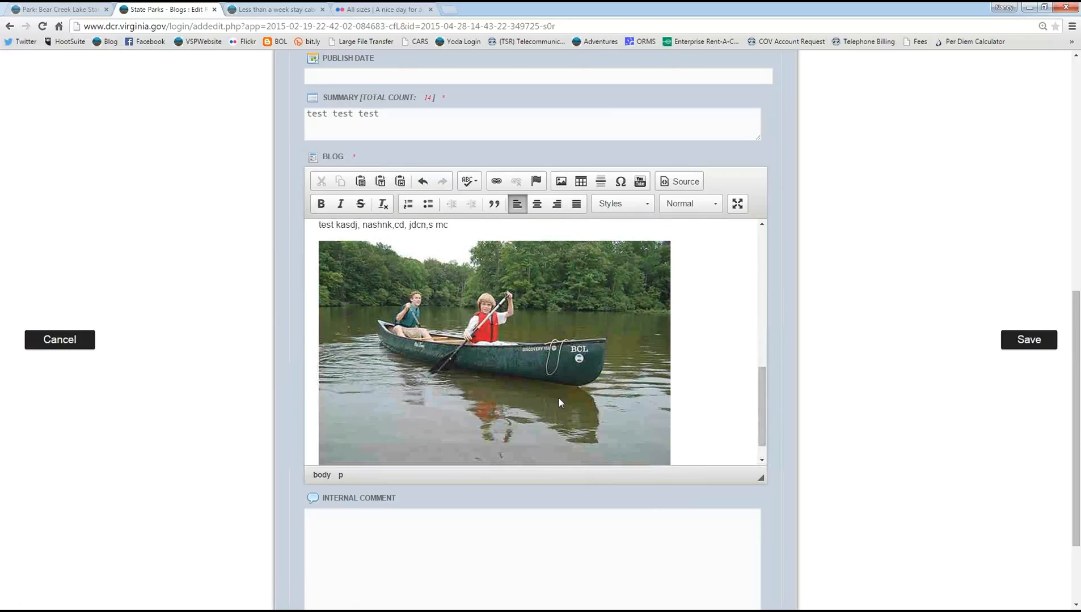
pyautogui.click(514, 225)
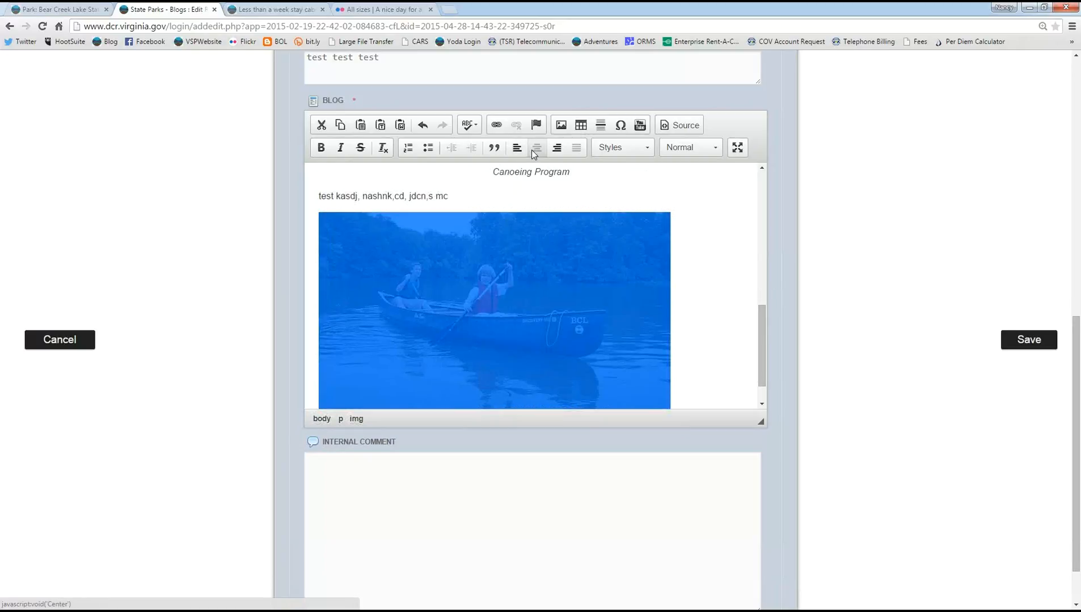
pyautogui.click(533, 150)
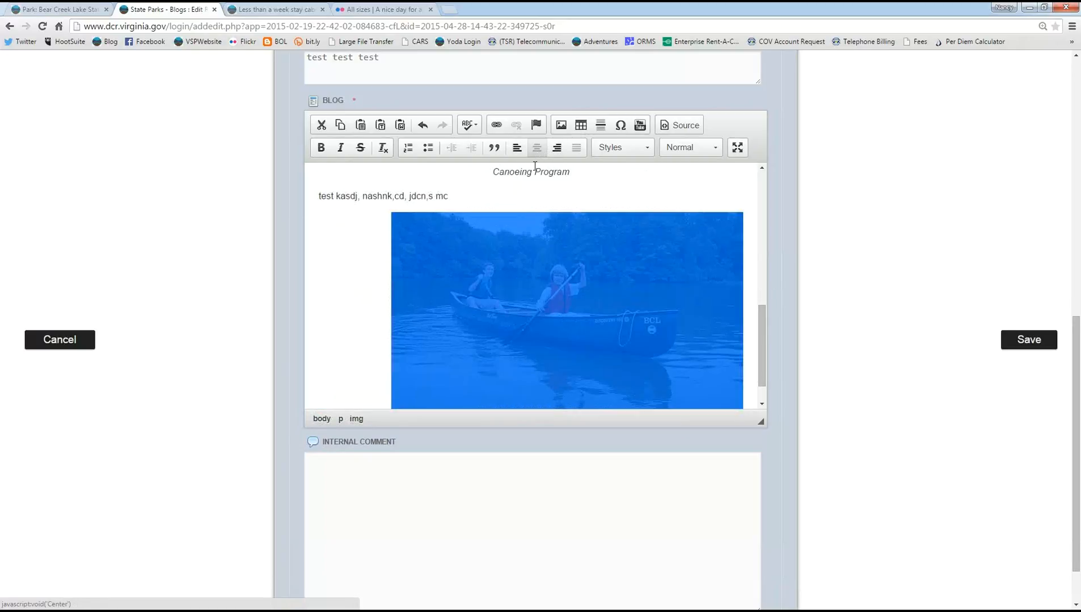
pyautogui.click(530, 151)
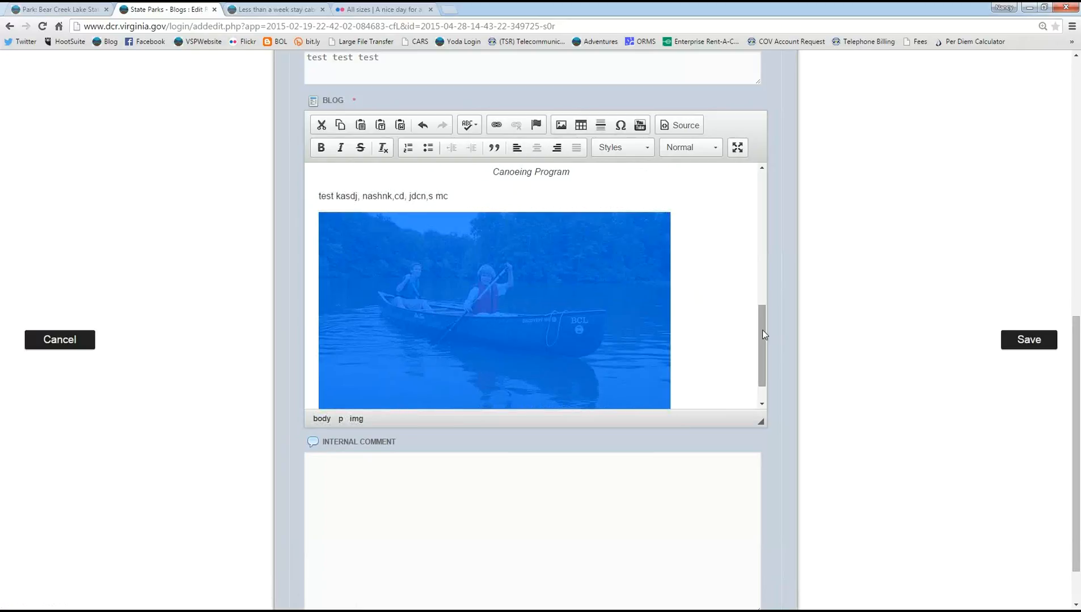
# Step: Try to place the text cursor just after the second canoe photo
pyautogui.moveTo(763, 335); pyautogui.dragTo(760, 379)
pyautogui.click(701, 400)
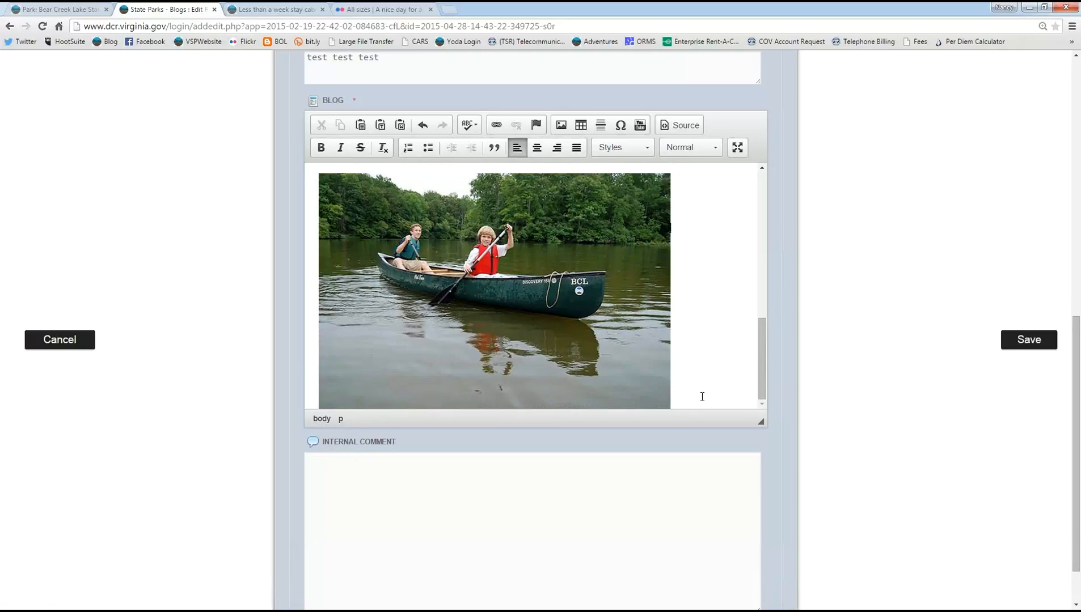
pyautogui.click(666, 400)
pyautogui.click(678, 390)
pyautogui.click(618, 360)
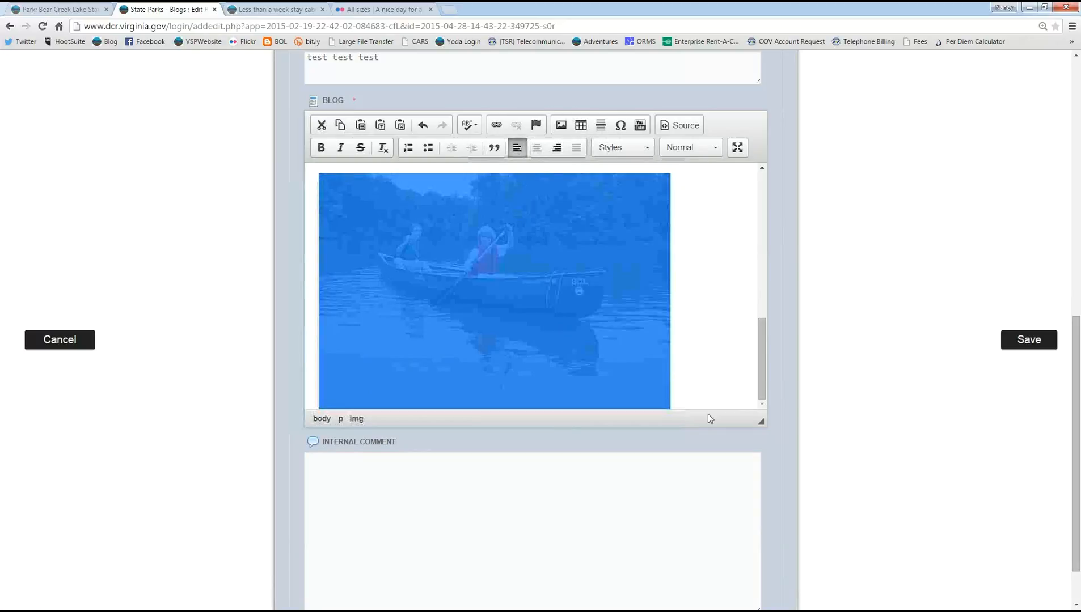
pyautogui.press('Right')
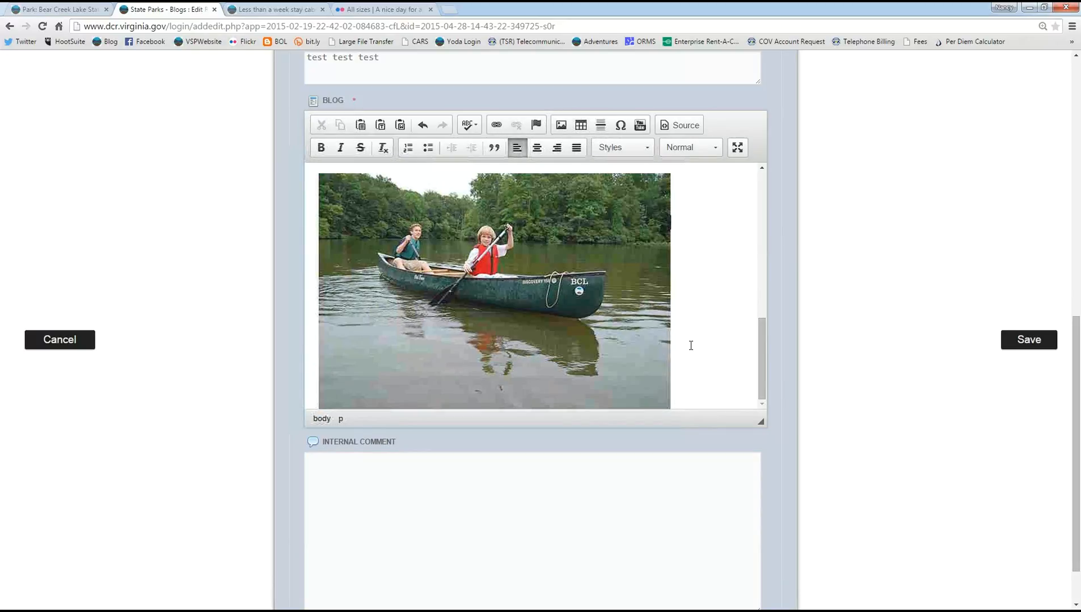
pyautogui.moveTo(760, 334); pyautogui.dragTo(768, 258)
pyautogui.click(569, 392)
pyautogui.scroll(-4, 687, 391)
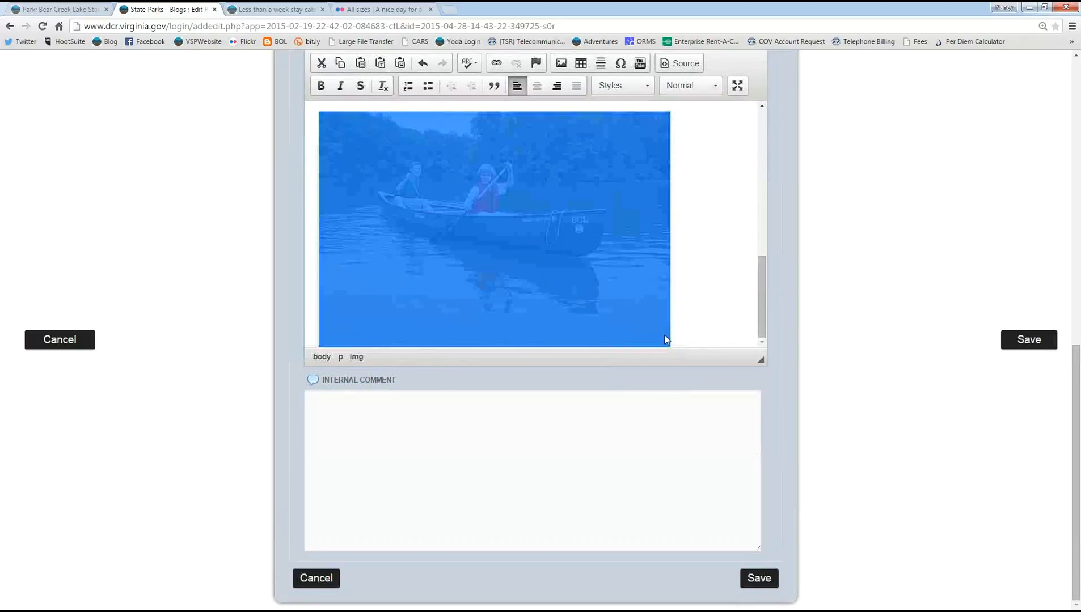
pyautogui.click(677, 331)
pyautogui.rightClick(677, 339)
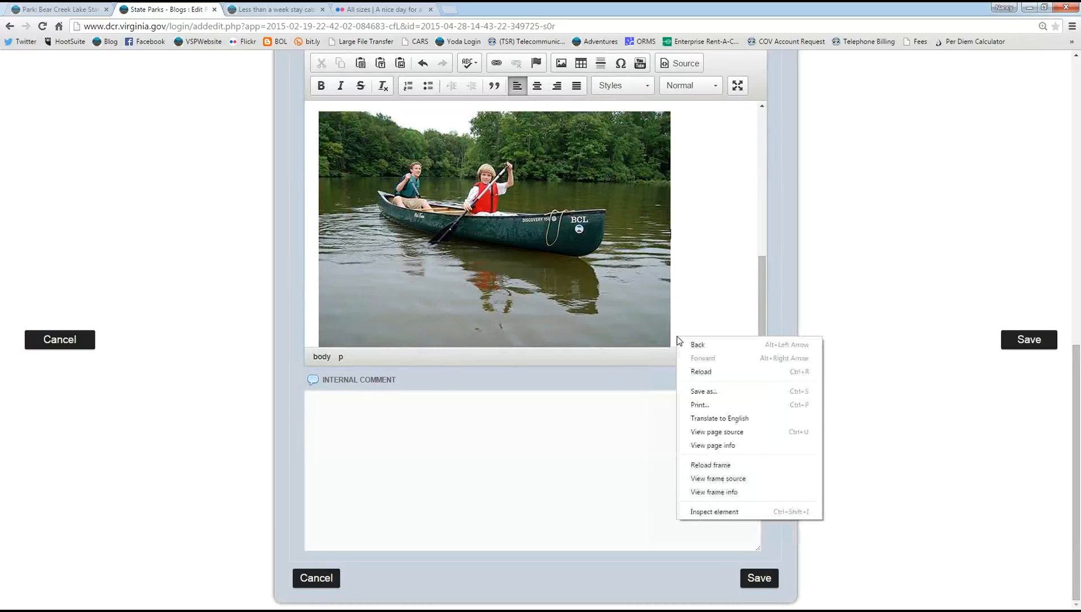
pyautogui.press('Escape')
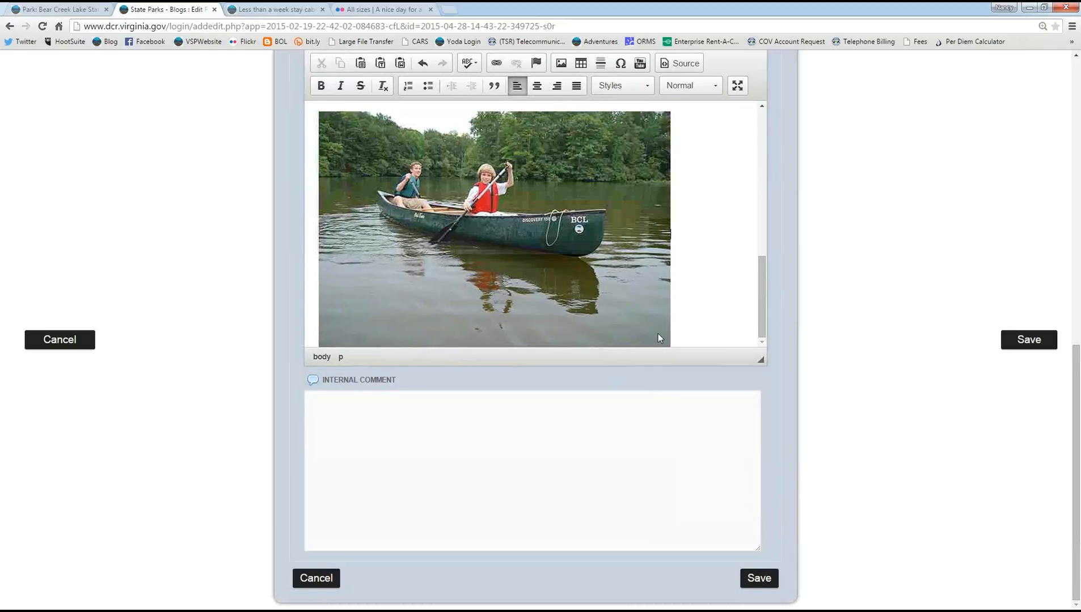
# Step: Add a new line below the second canoe photo and try center alignment there
pyautogui.click(657, 333)
pyautogui.click(686, 330)
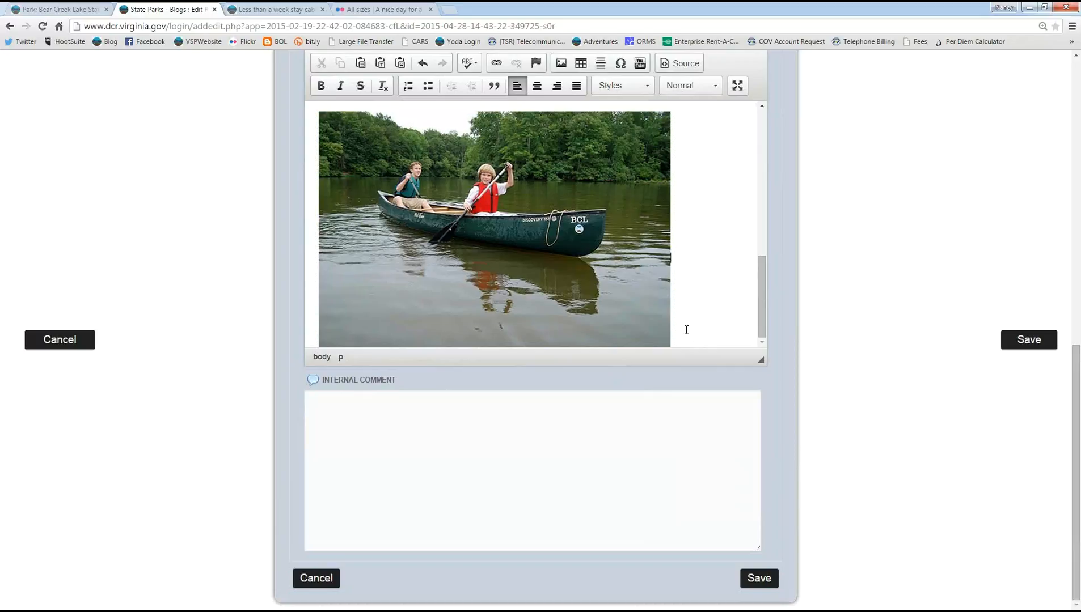
pyautogui.press('Return')
pyautogui.click(536, 85)
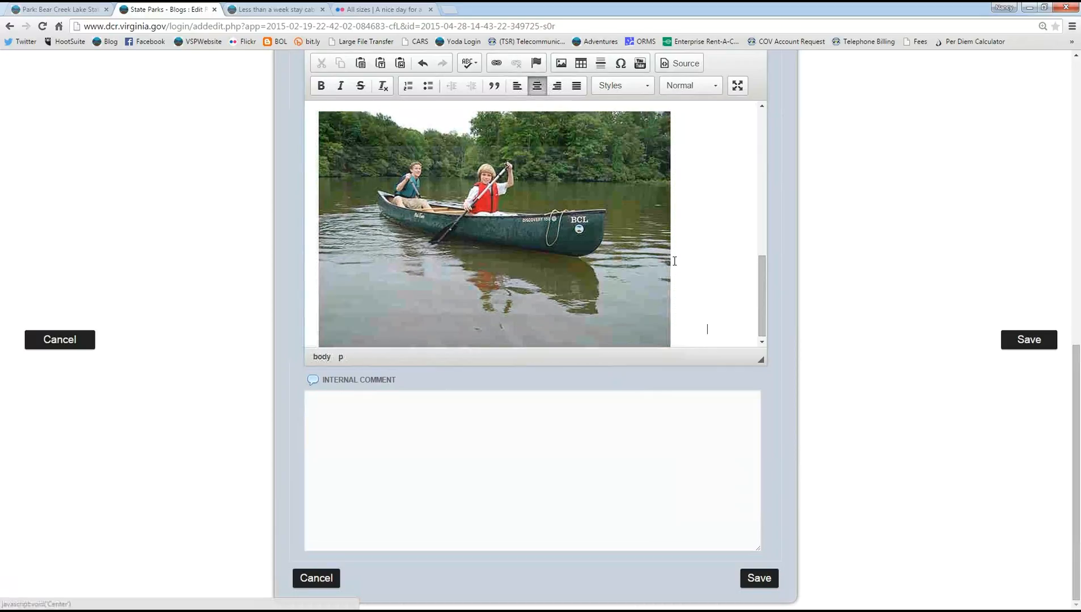
pyautogui.click(725, 317)
pyautogui.scroll(-2, 725, 317)
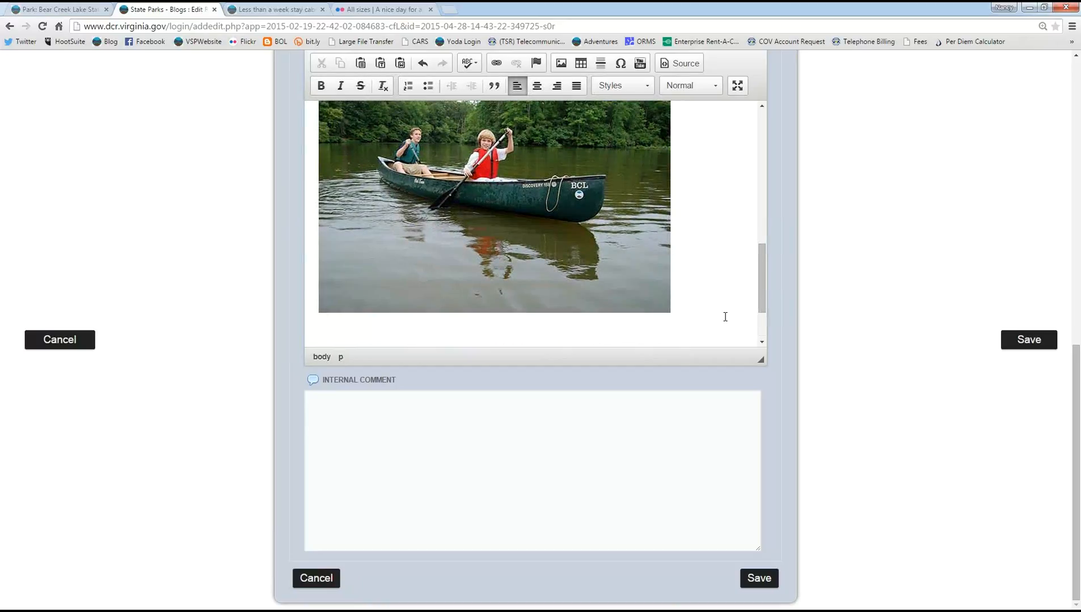
# Step: Save the blog entry and open the details of the "This is a test" record
pyautogui.moveTo(759, 268); pyautogui.dragTo(794, 149)
pyautogui.click(1029, 340)
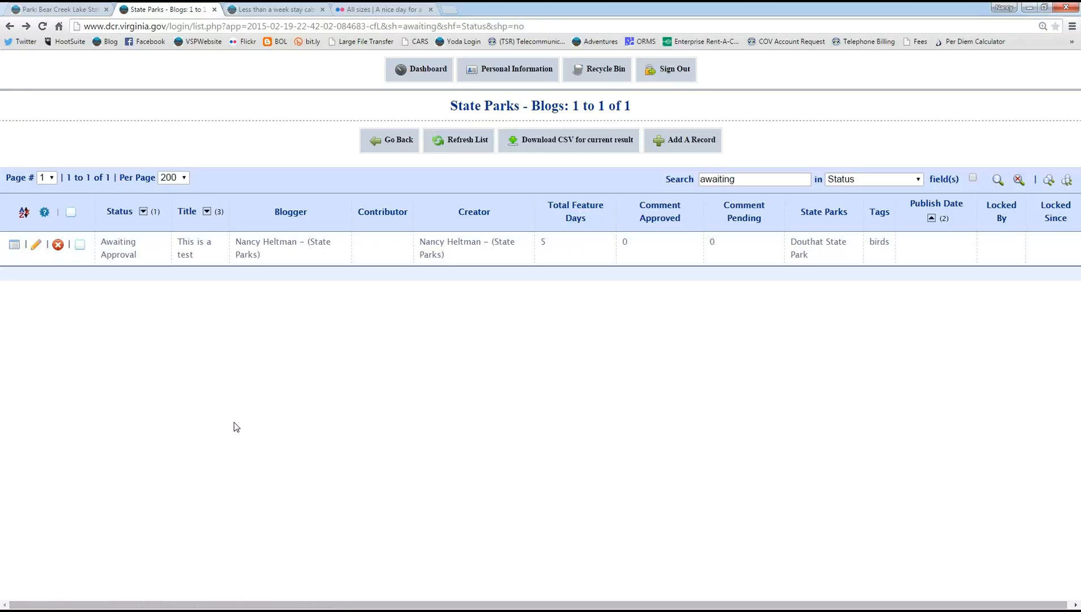
pyautogui.click(15, 245)
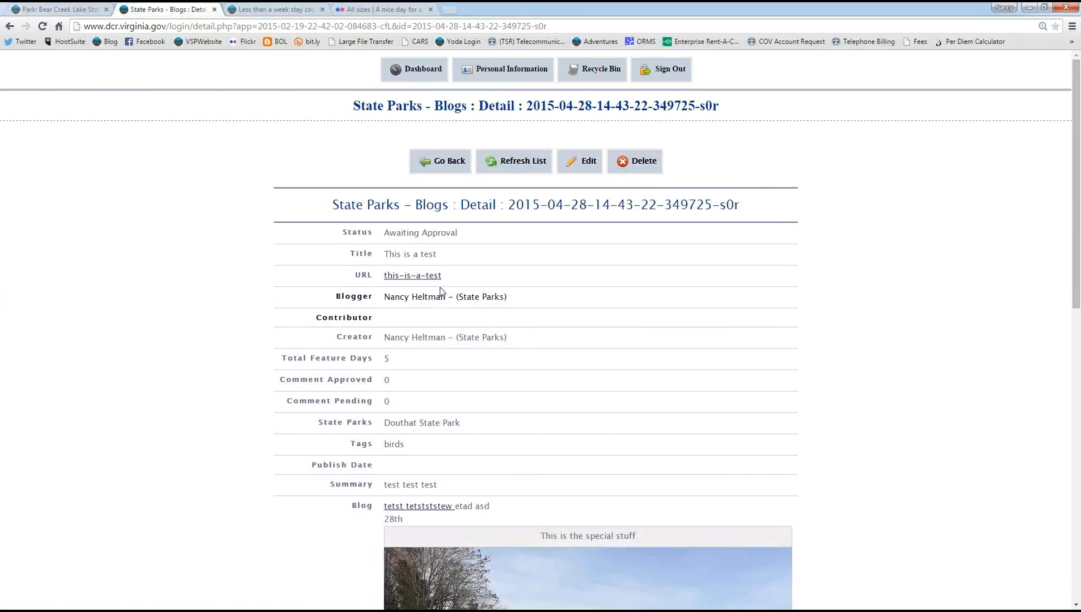
# Step: Preview the post at its this-is-a-test URL down to the second canoe photo, and return to the record details
pyautogui.click(426, 277)
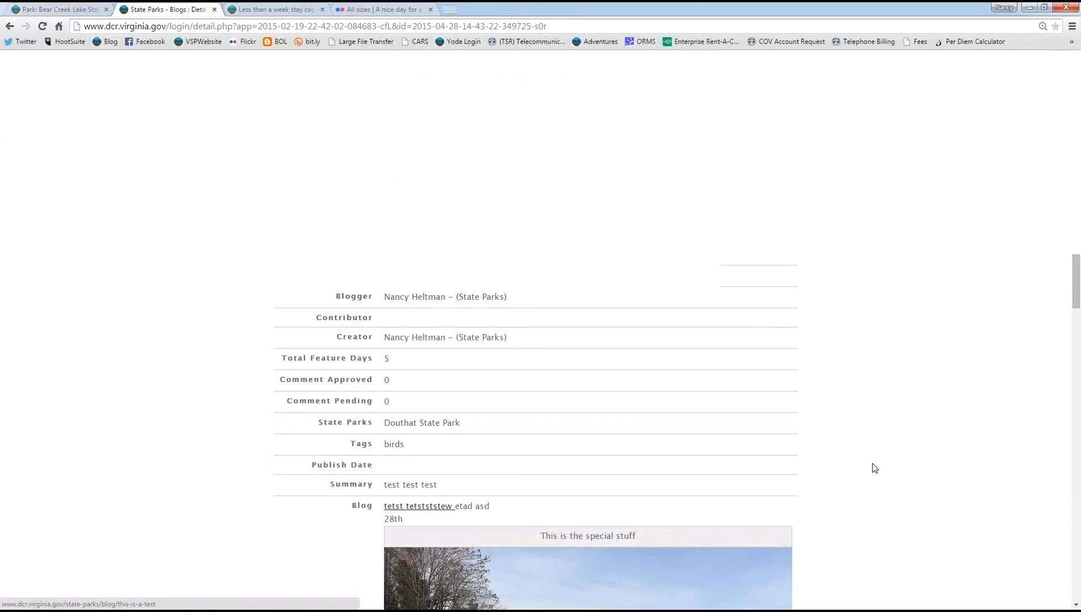
pyautogui.scroll(-5, 624, 466)
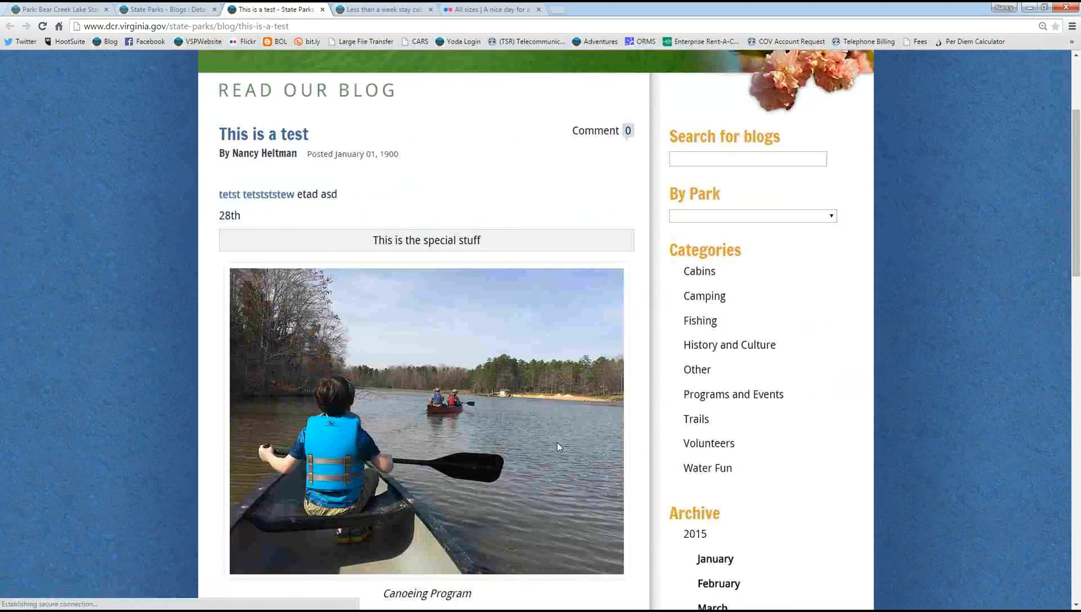
pyautogui.scroll(-3, 557, 447)
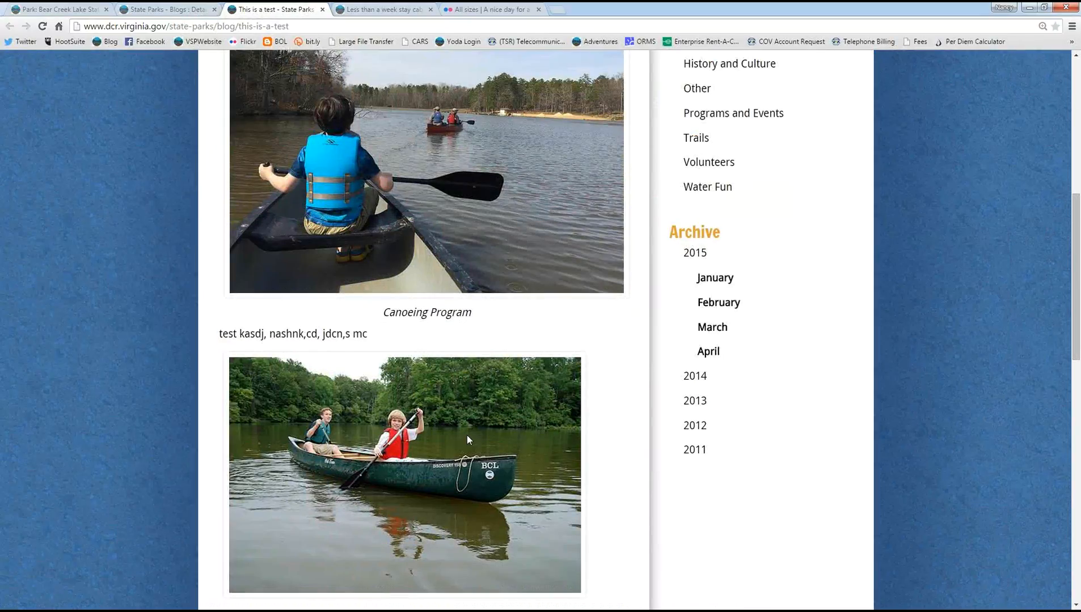
pyautogui.scroll(-1, 466, 436)
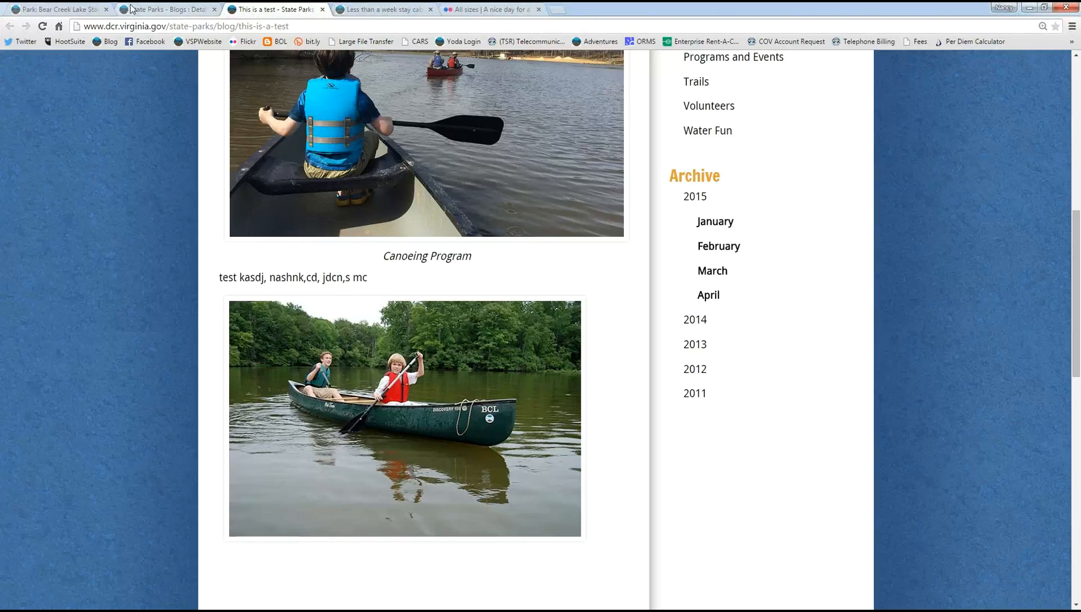
pyautogui.click(146, 12)
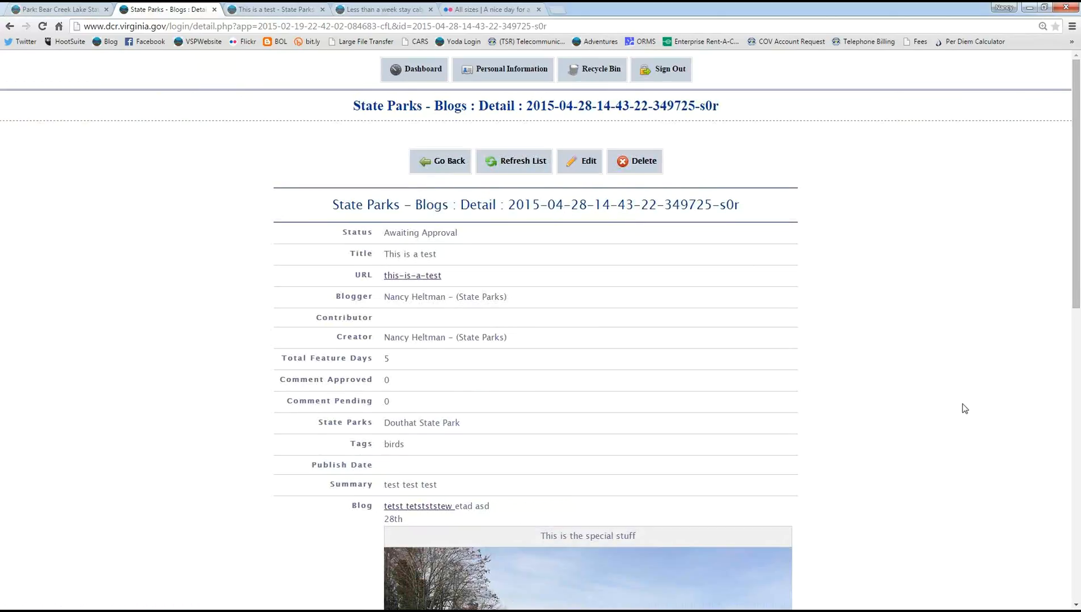
# Step: Review the blog photos in the record details and reopen the entry for editing at the second canoe photo
pyautogui.scroll(-6, 964, 408)
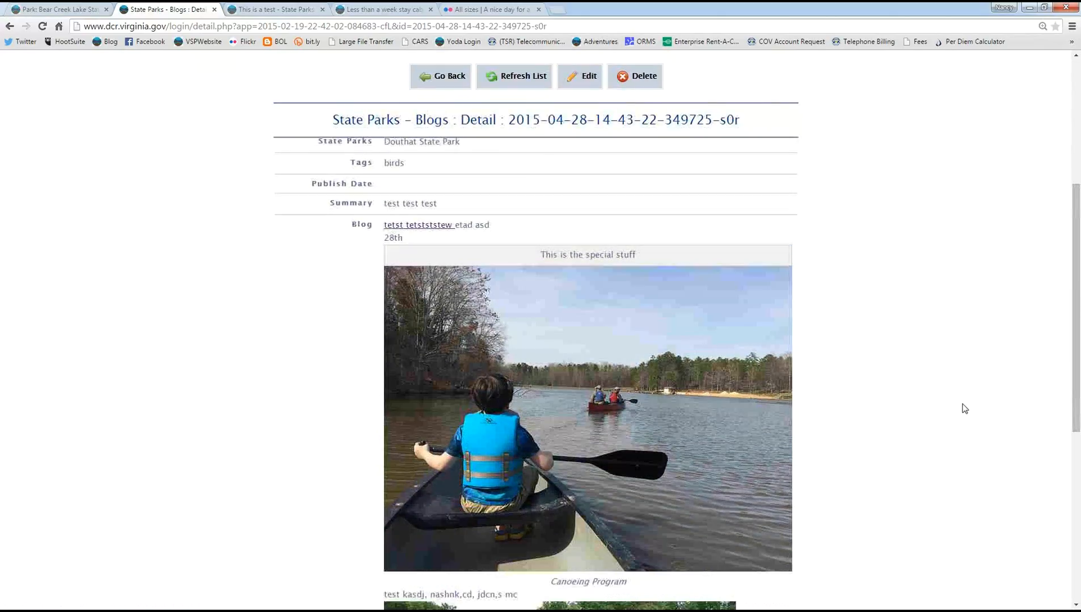
pyautogui.scroll(-4, 964, 408)
pyautogui.scroll(-2, 964, 409)
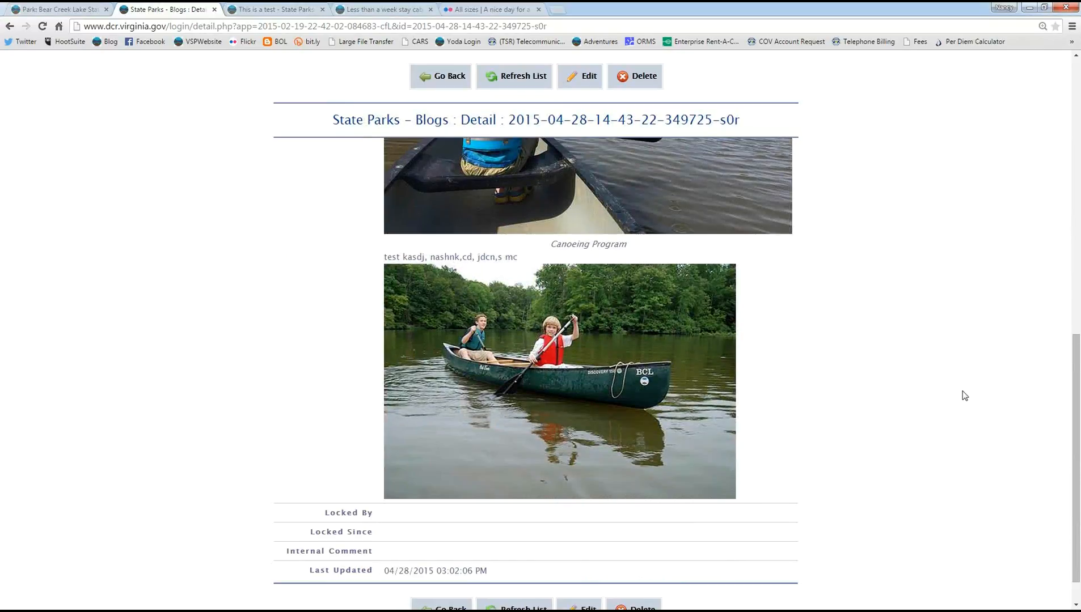
pyautogui.scroll(5, 962, 393)
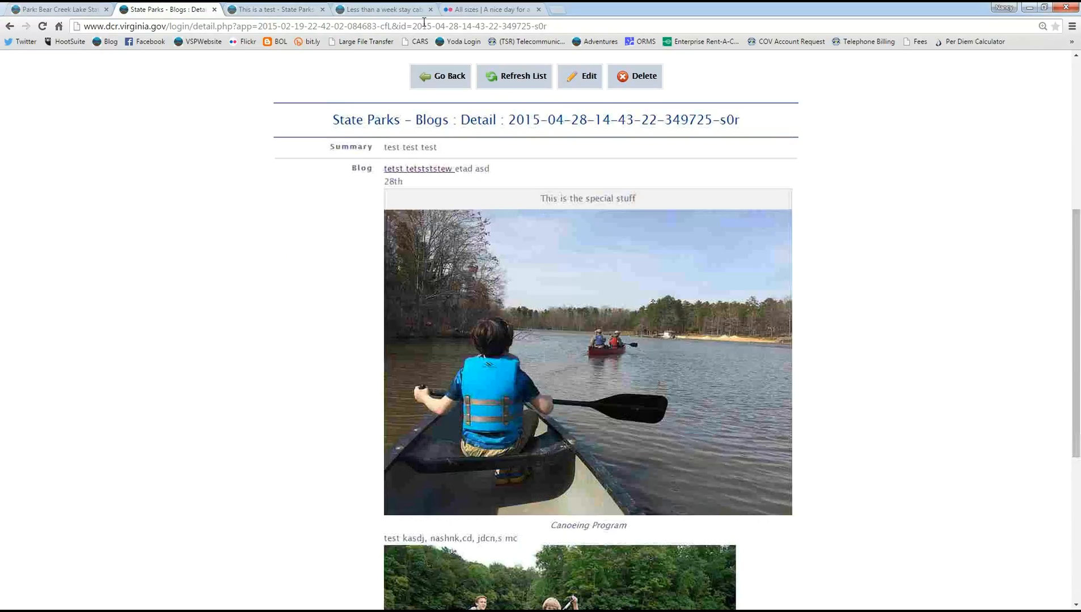
pyautogui.click(574, 79)
pyautogui.scroll(-10, 844, 290)
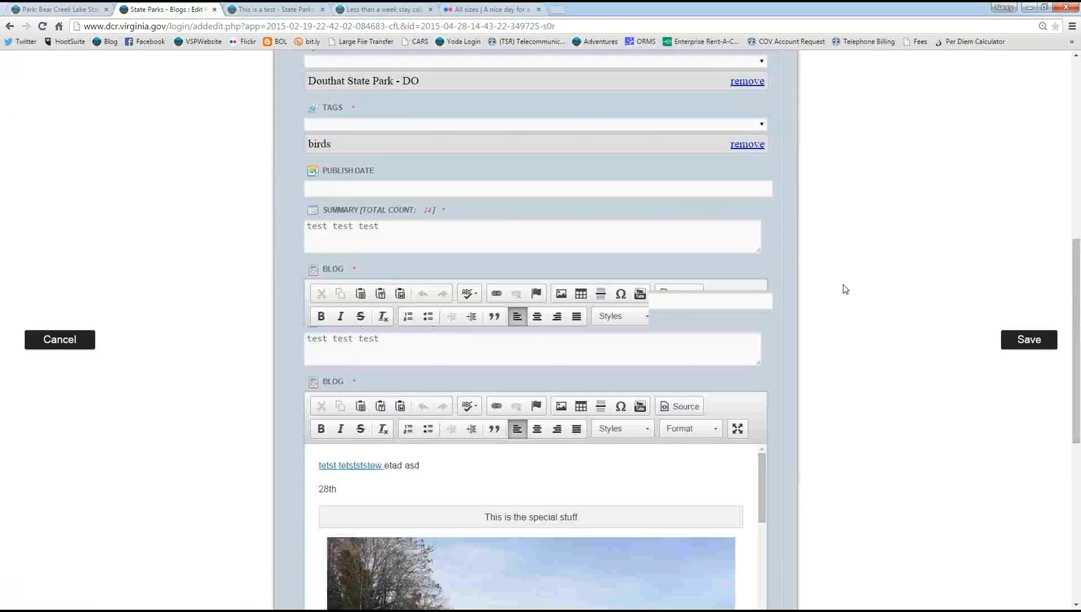
pyautogui.moveTo(760, 209); pyautogui.dragTo(760, 317)
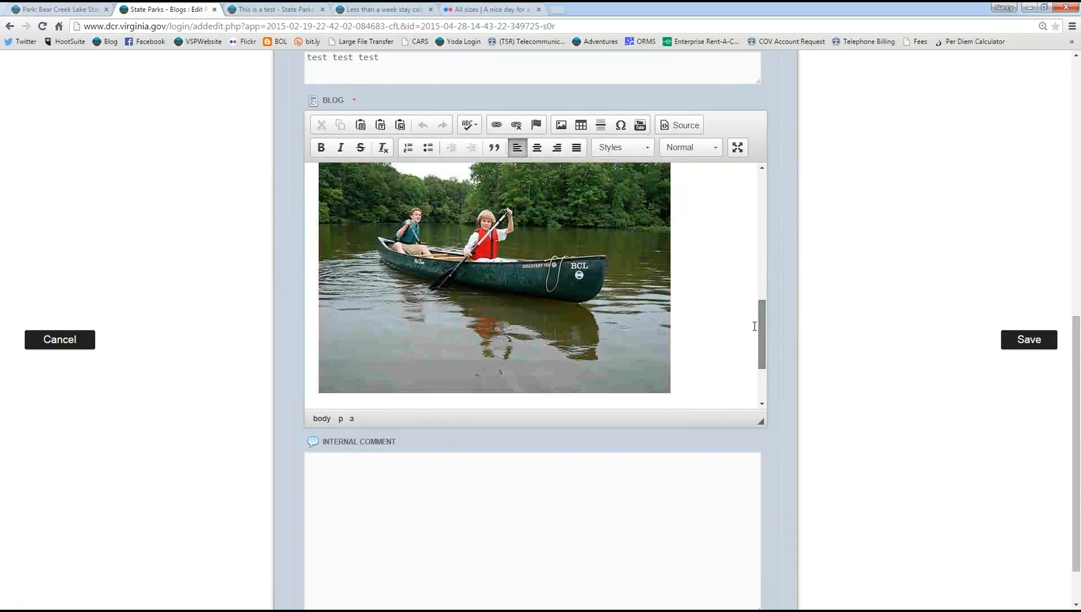
# Step: Add the line "Another test" below the second canoe photo and center it
pyautogui.click(546, 322)
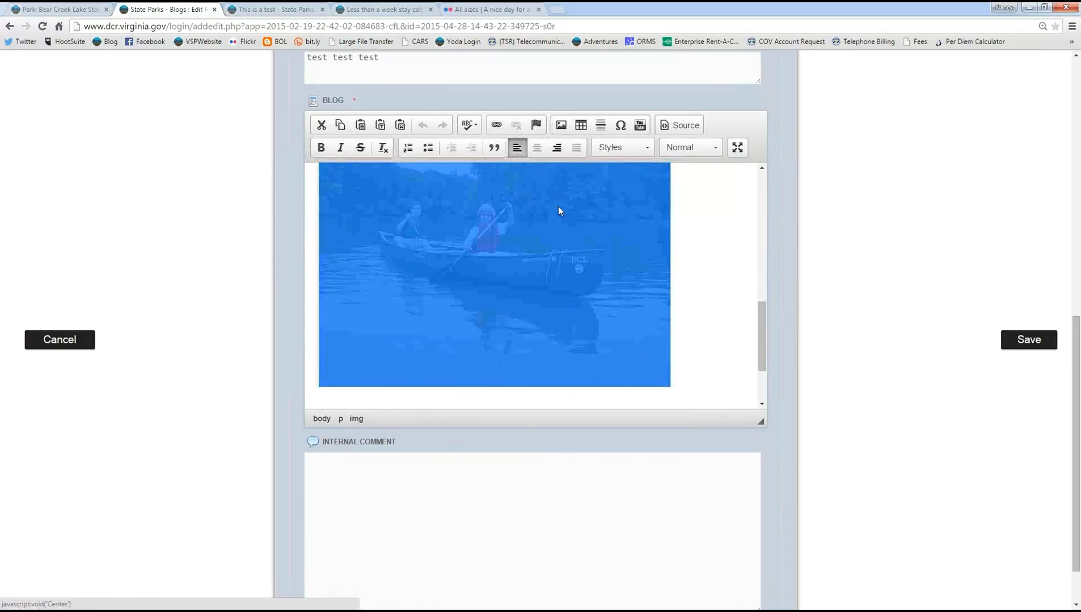
pyautogui.click(681, 385)
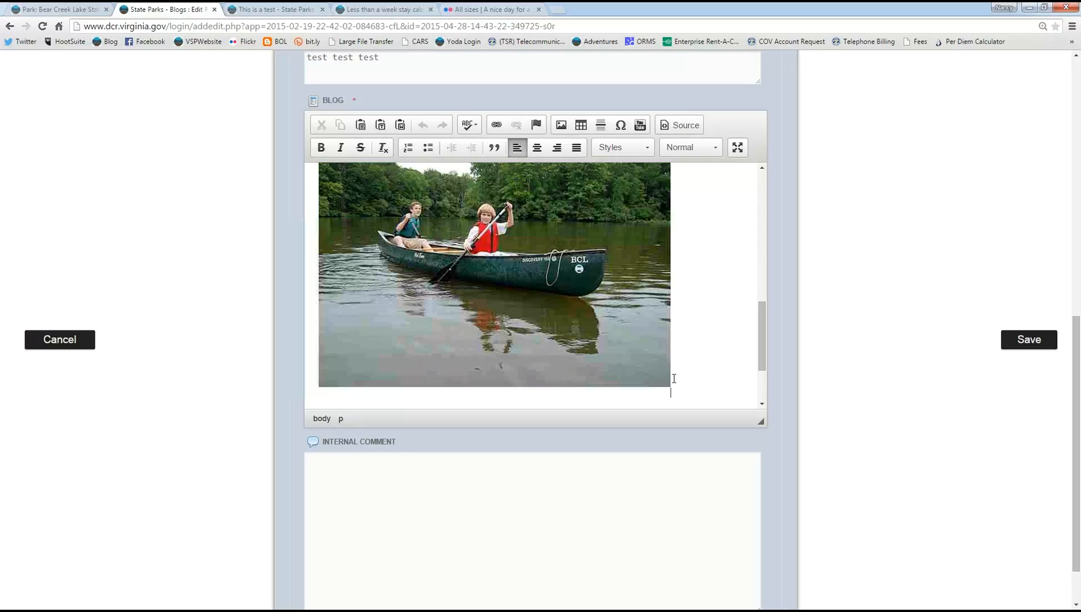
pyautogui.press('Return')
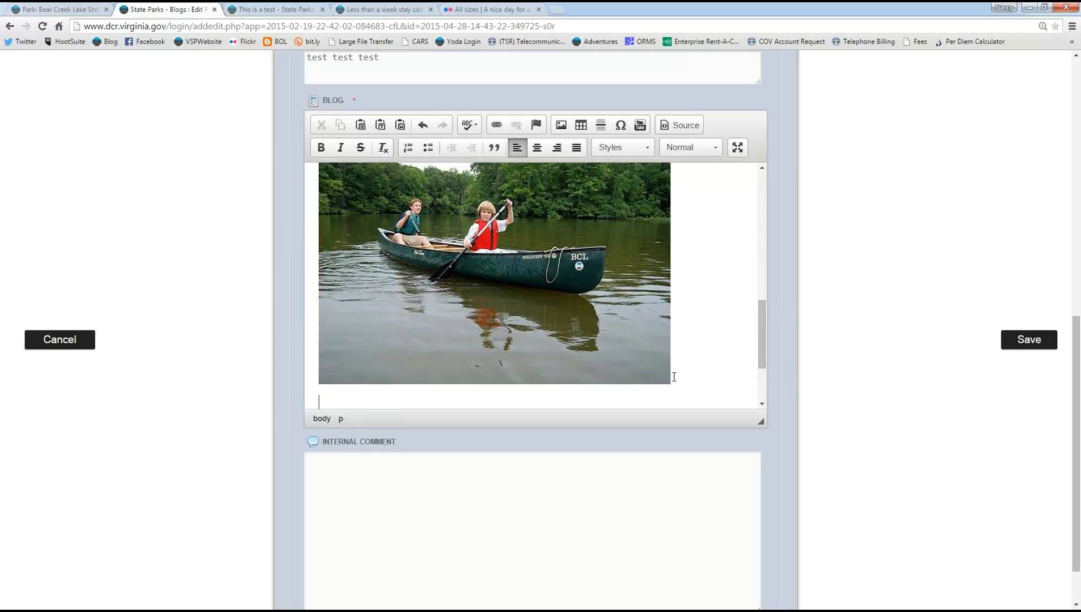
pyautogui.write('Another test')
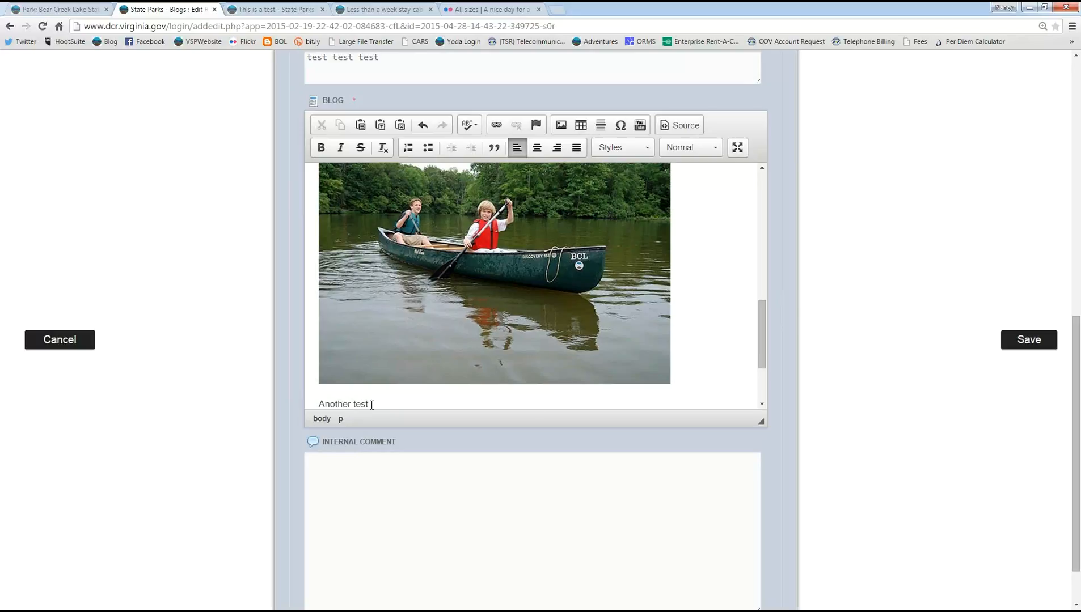
pyautogui.moveTo(372, 404); pyautogui.dragTo(322, 339)
pyautogui.click(537, 148)
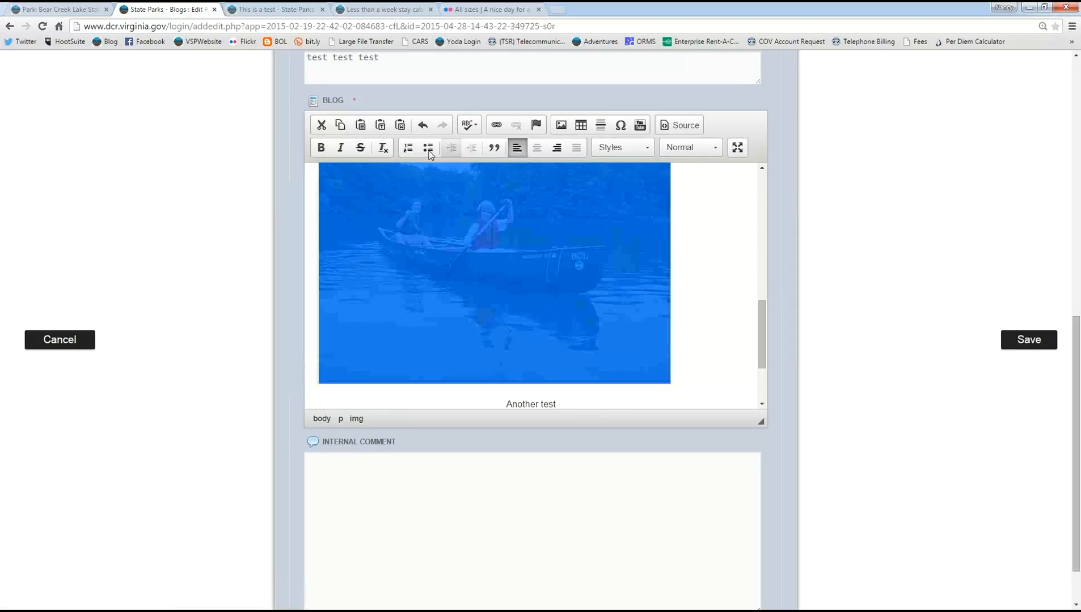
# Step: Set the second canoe photo's alignment to <not set> in its image properties
pyautogui.click(565, 123)
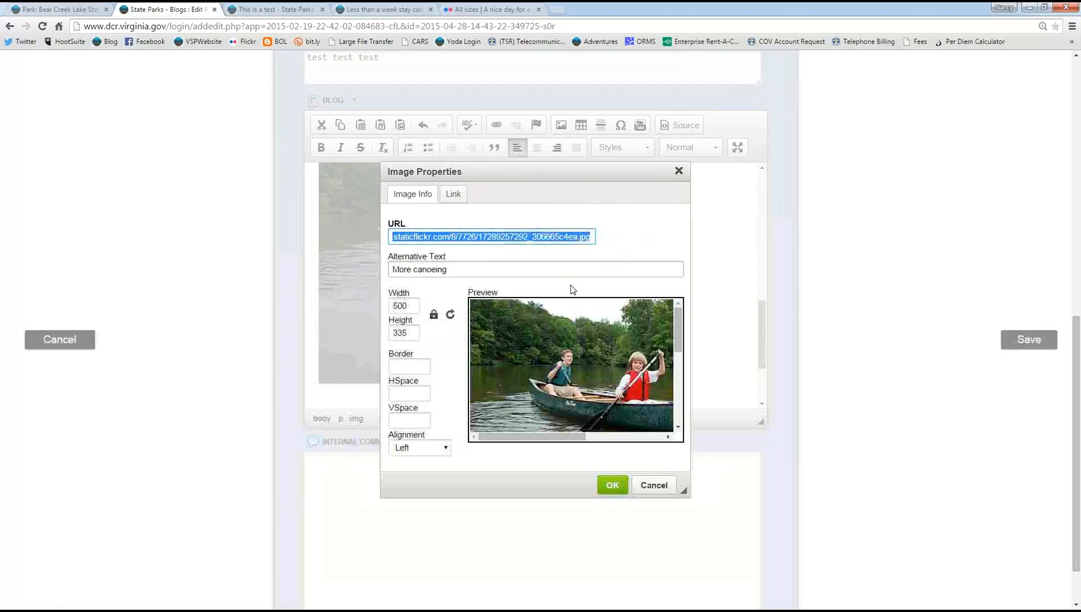
pyautogui.click(445, 449)
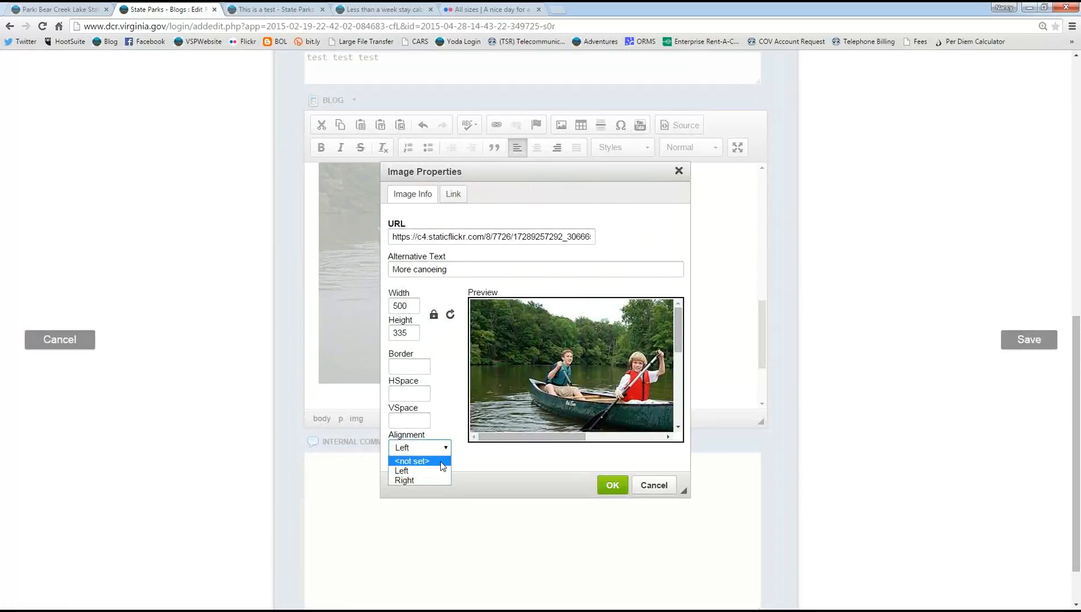
pyautogui.click(426, 461)
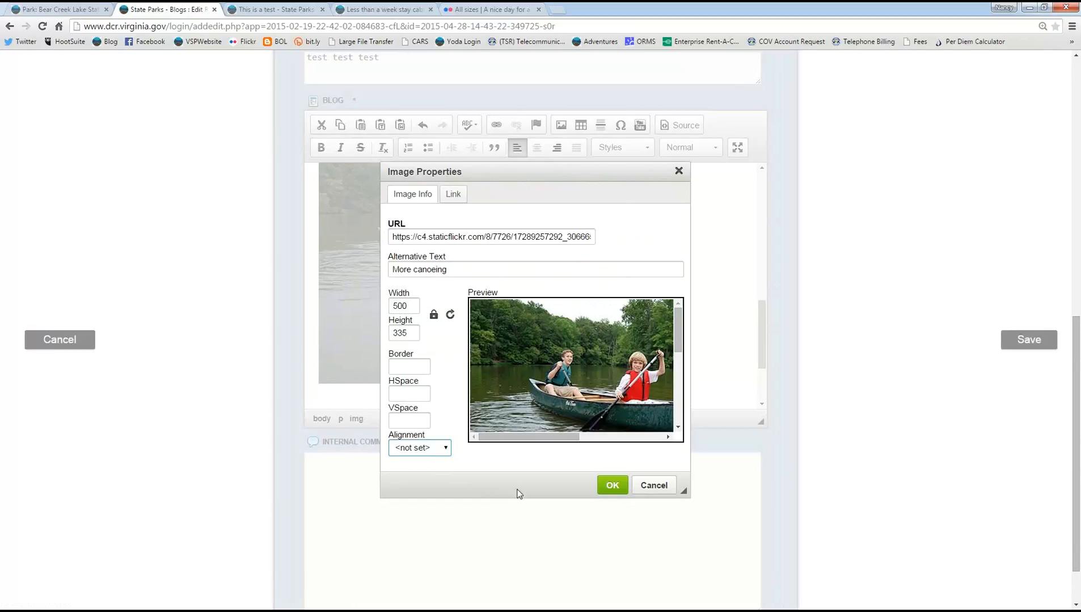
pyautogui.click(607, 485)
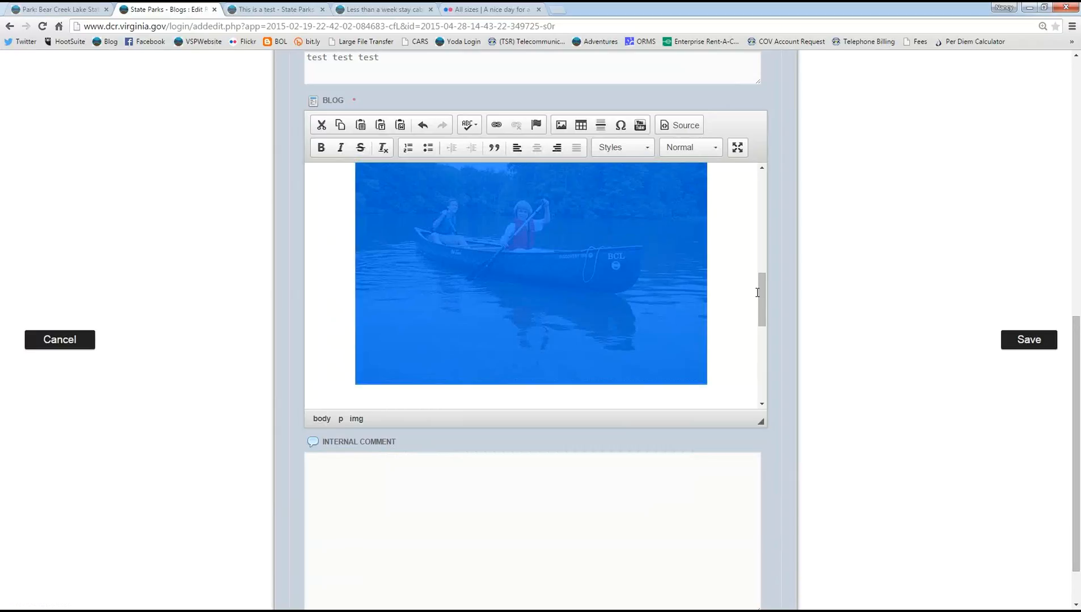
# Step: Reopen the second canoe photo's image properties to check its alignment option, and close them
pyautogui.moveTo(762, 306)
pyautogui.mouseDown()
pyautogui.moveTo(774, 234)
pyautogui.moveTo(772, 291)
pyautogui.mouseUp()
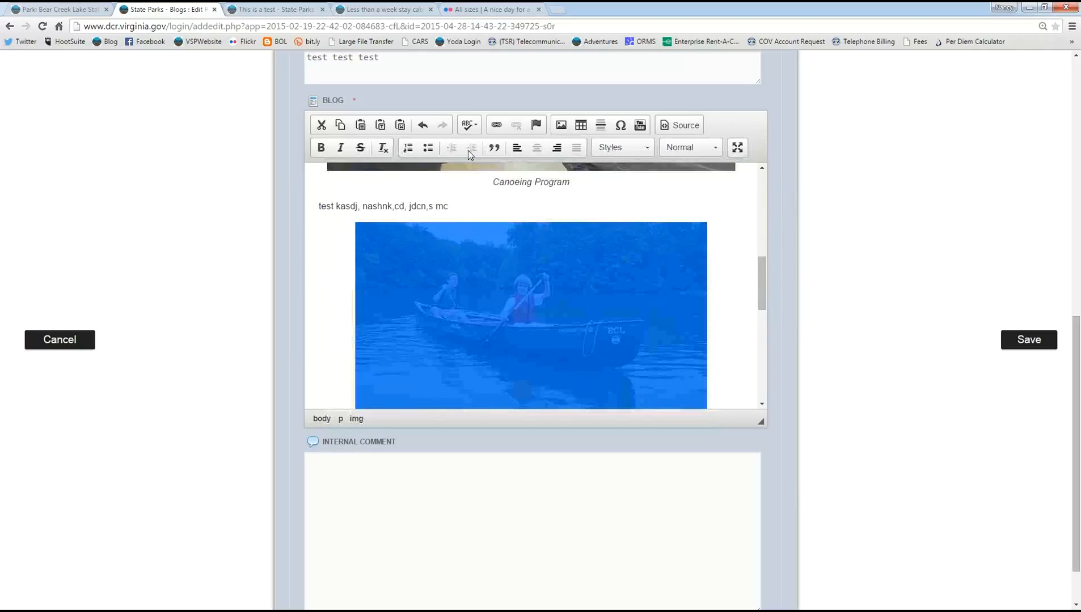
pyautogui.click(561, 125)
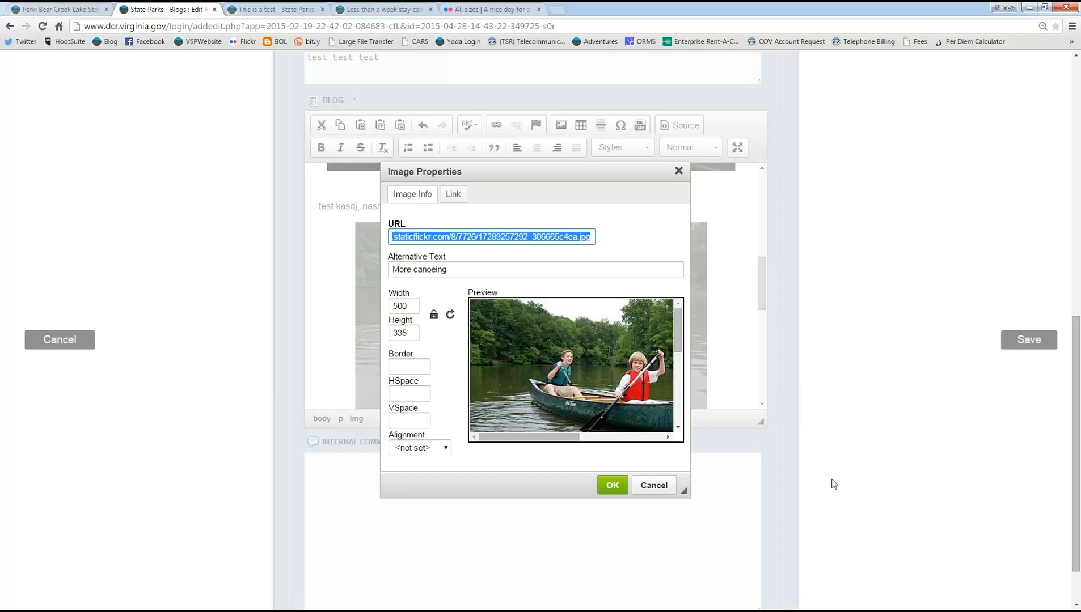
pyautogui.click(611, 485)
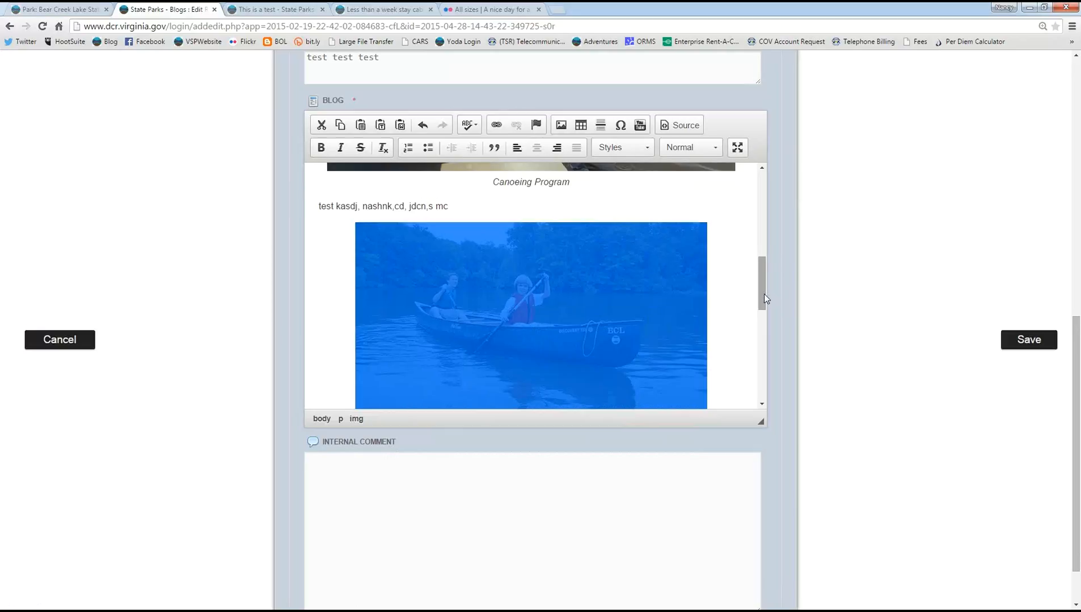
# Step: Select the first canoe photo in the blog, switch to Flickr and copy the address of its "A nice day for a paddle" page
pyautogui.moveTo(765, 294); pyautogui.dragTo(769, 229)
pyautogui.scroll(1, 629, 258)
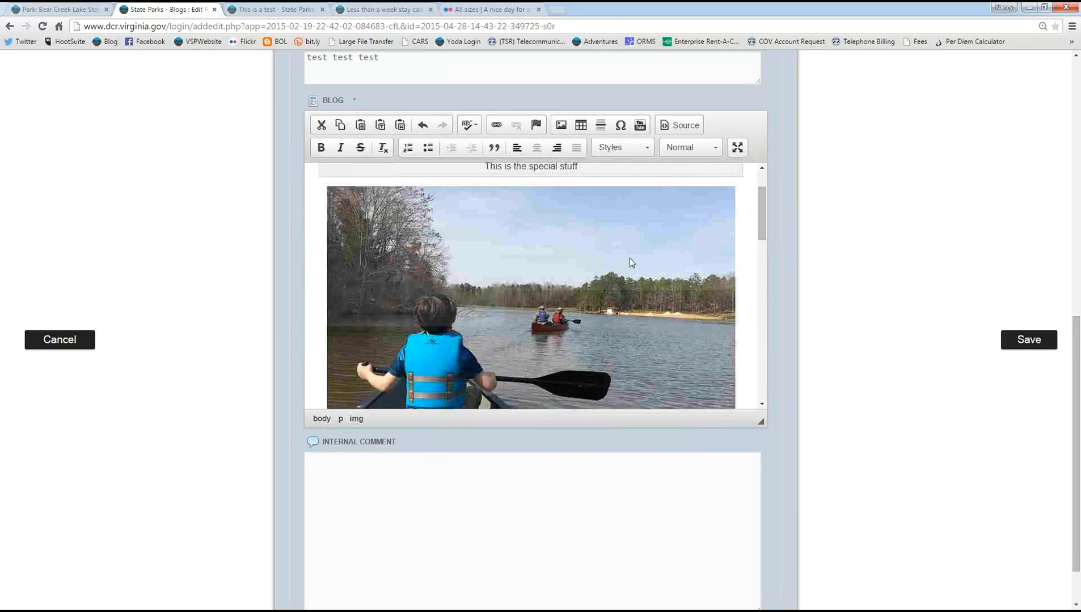
pyautogui.click(581, 280)
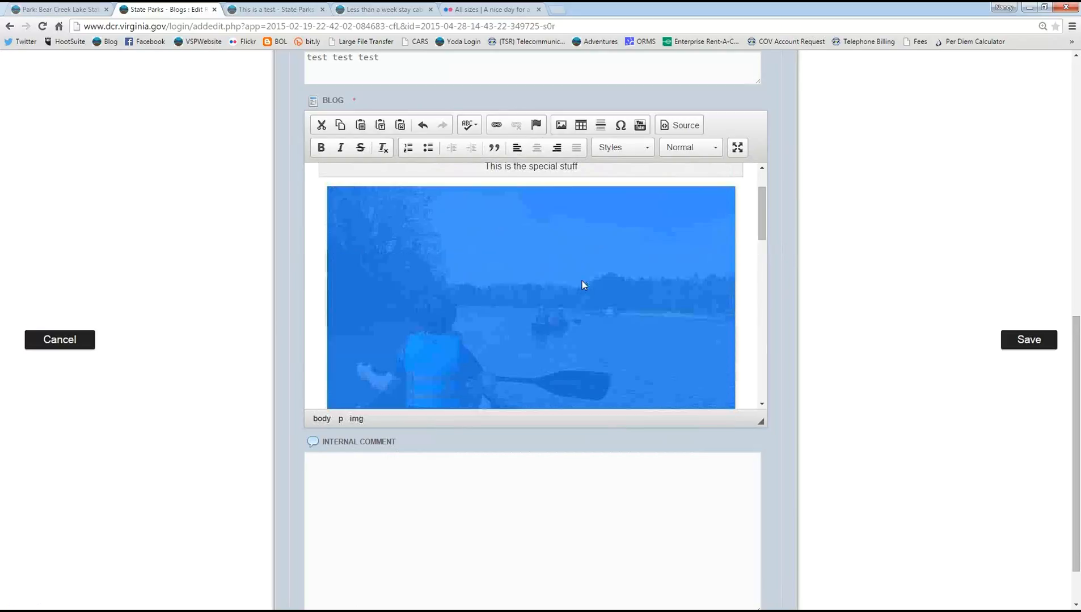
pyautogui.click(499, 12)
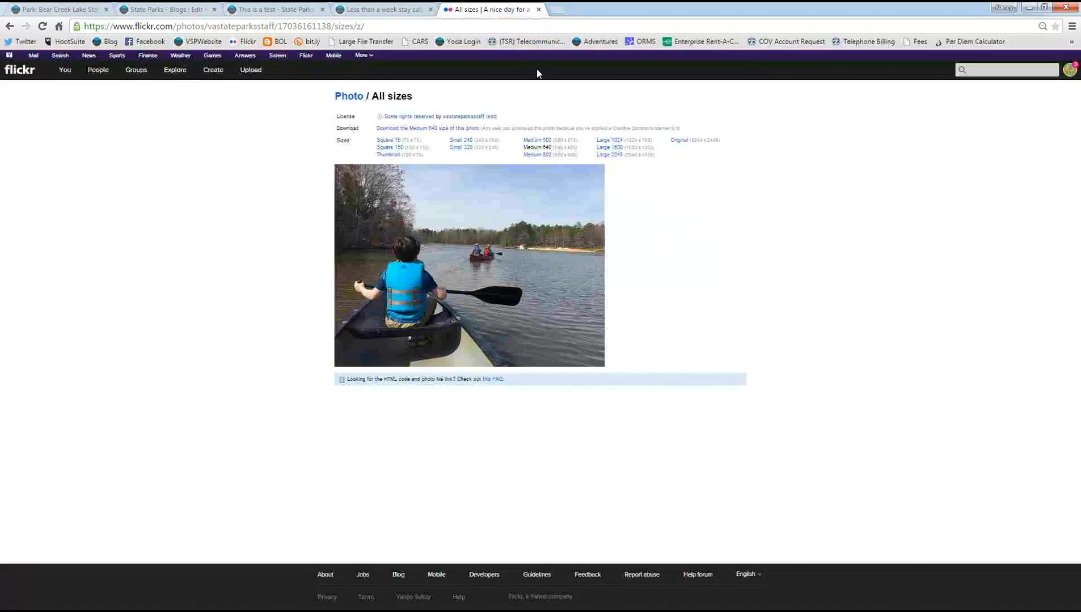
pyautogui.click(10, 26)
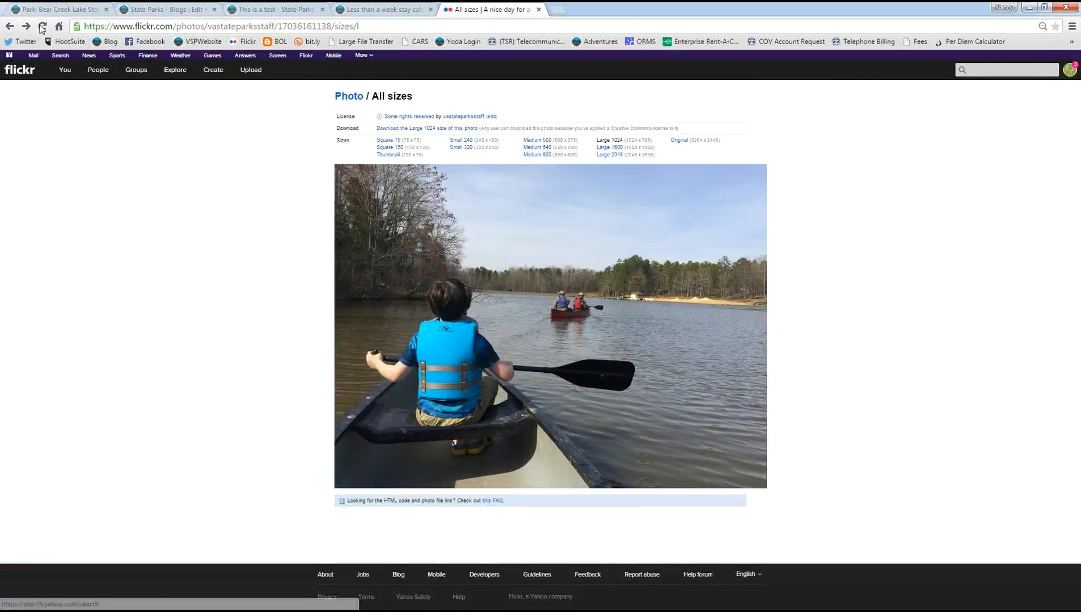
pyautogui.click(11, 26)
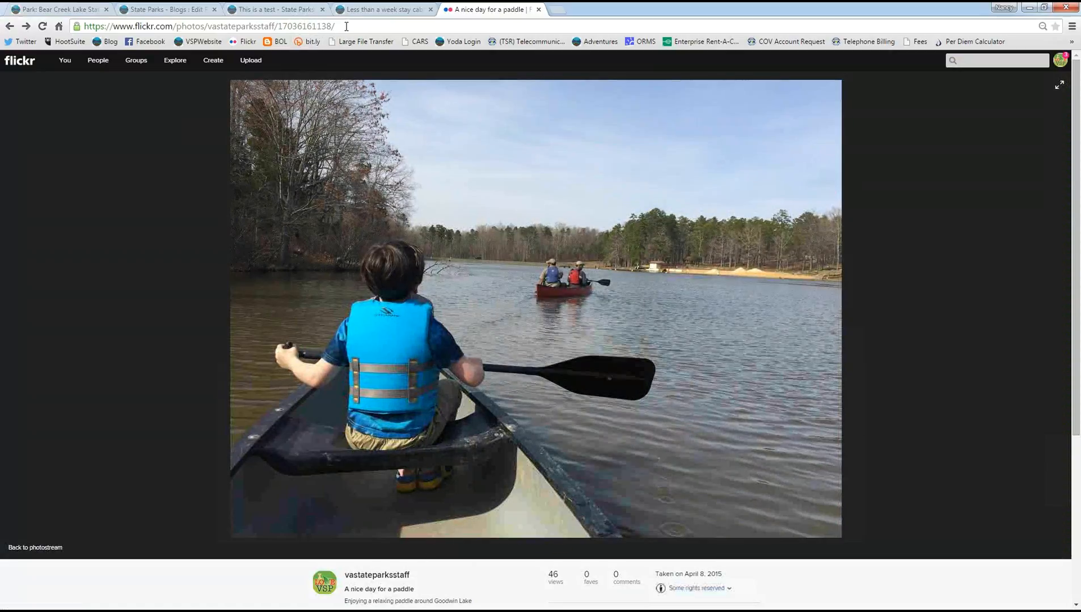
pyautogui.click(320, 27)
pyautogui.rightClick(320, 27)
pyautogui.click(342, 68)
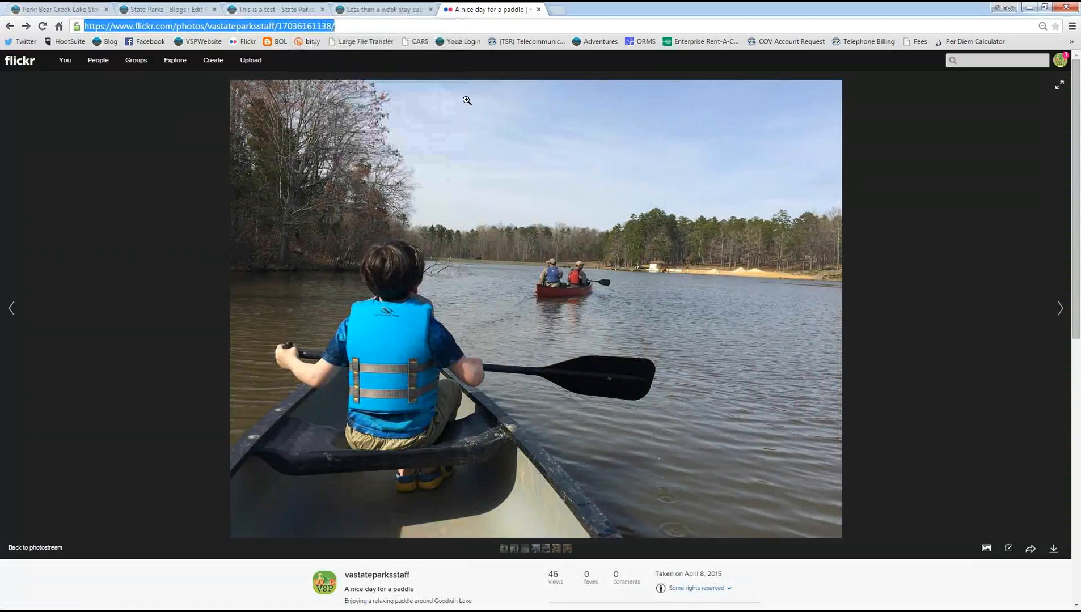
pyautogui.click(168, 10)
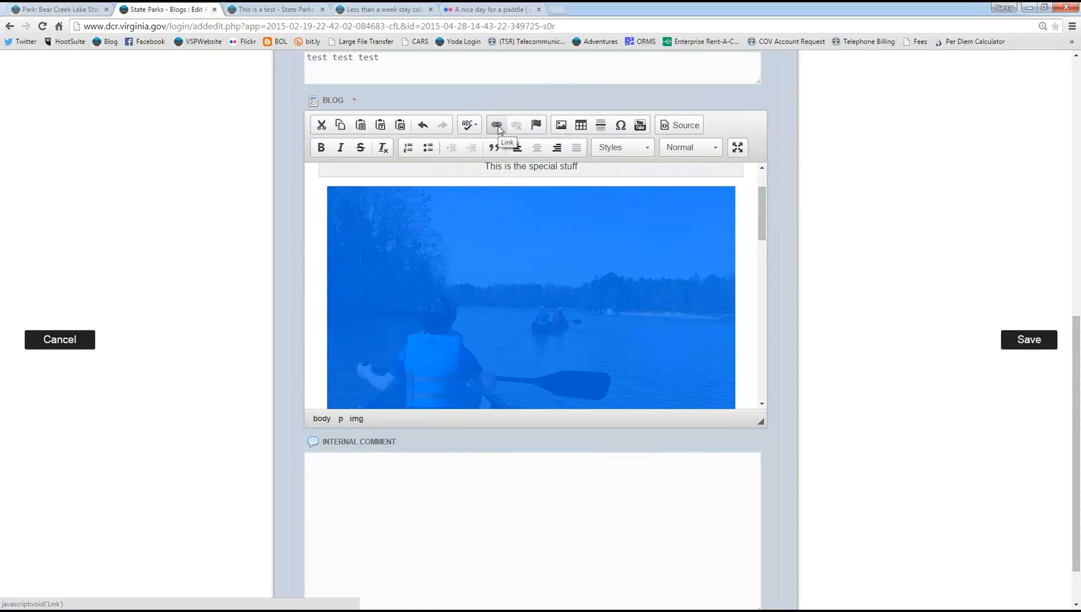
pyautogui.click(561, 125)
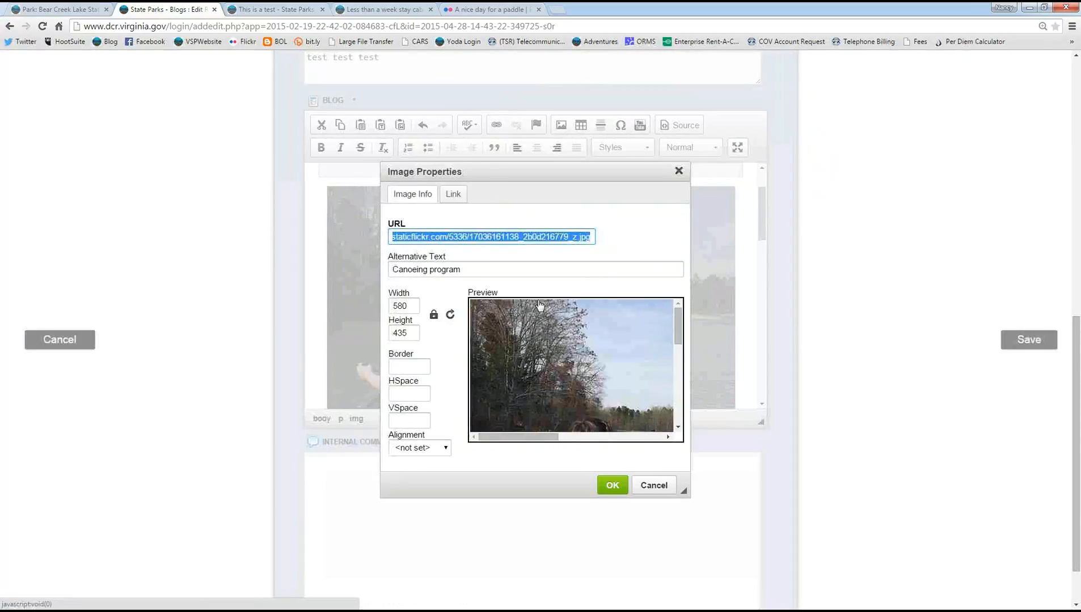
pyautogui.click(454, 195)
pyautogui.rightClick(417, 237)
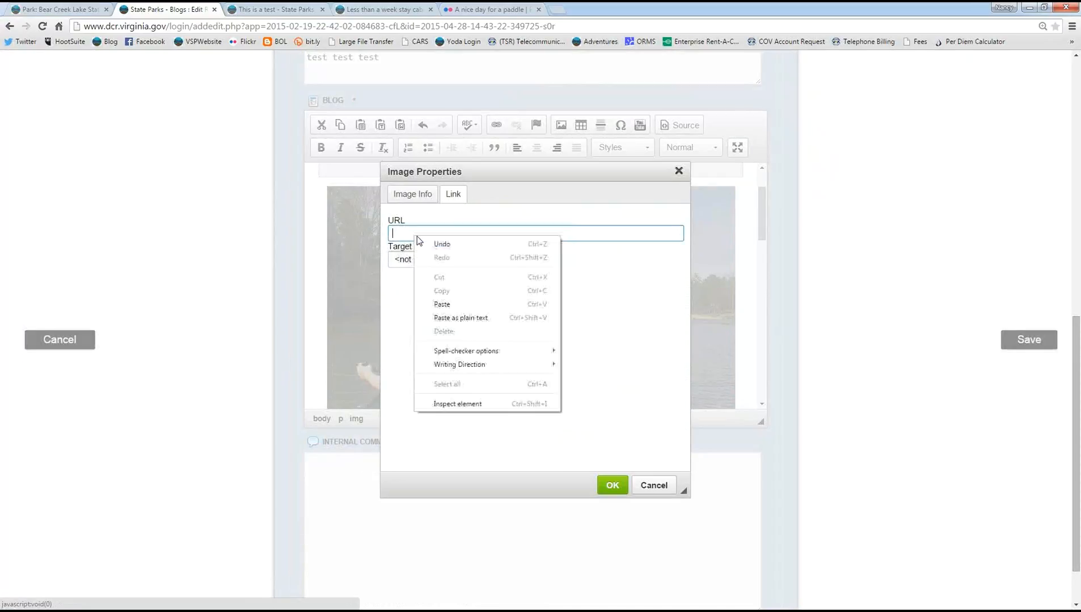
pyautogui.click(442, 304)
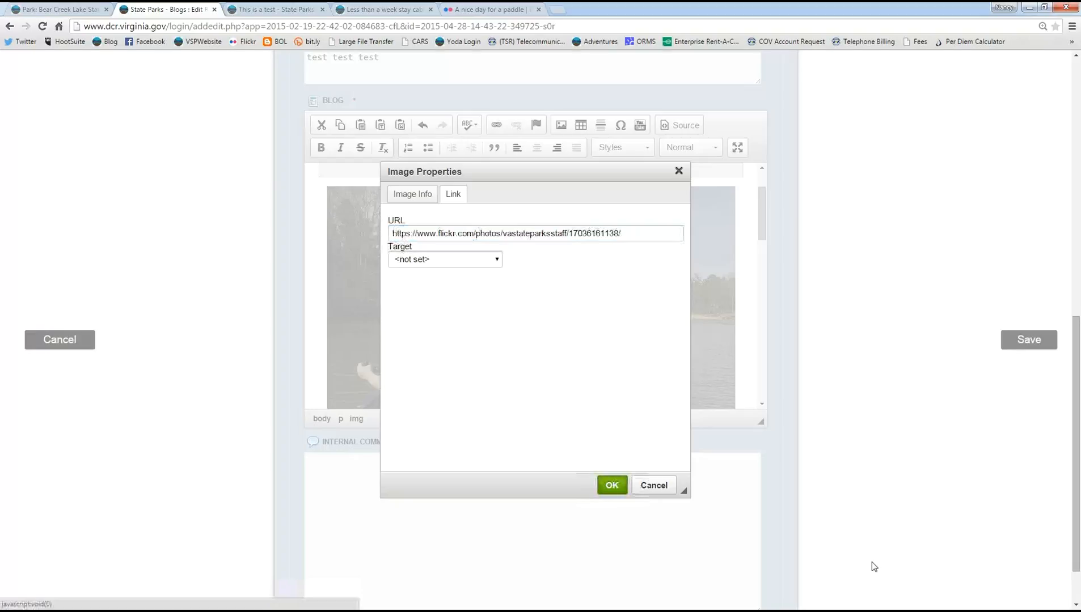
pyautogui.press('Return')
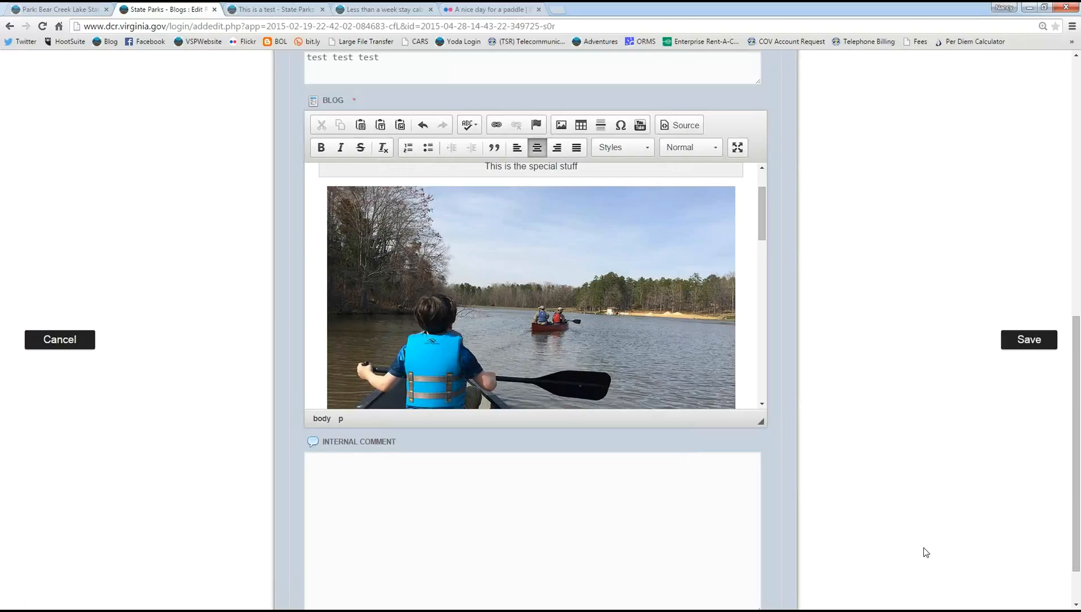
# Step: Switch to the Flickr photo page, show its download sizes and copy the link address of the Medium (640 × 480) version
pyautogui.click(496, 10)
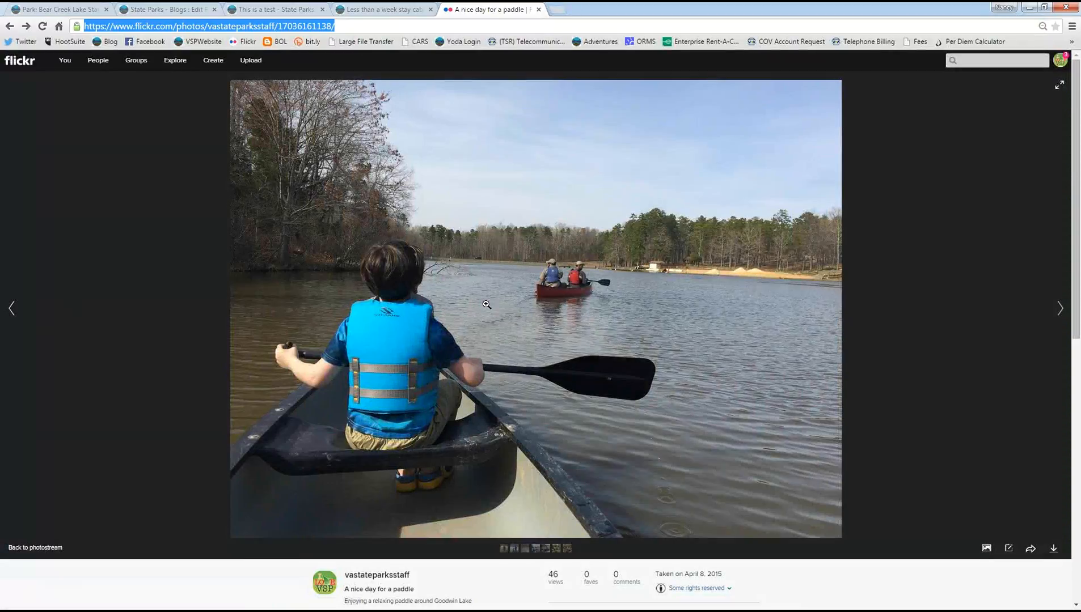
pyautogui.click(1054, 551)
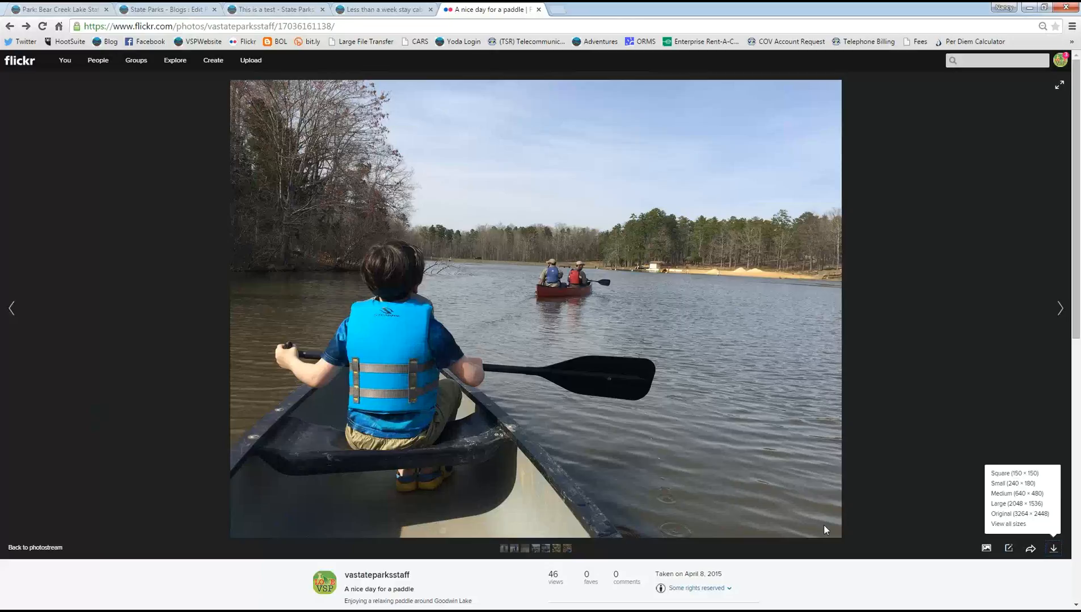
pyautogui.scroll(-3, 937, 358)
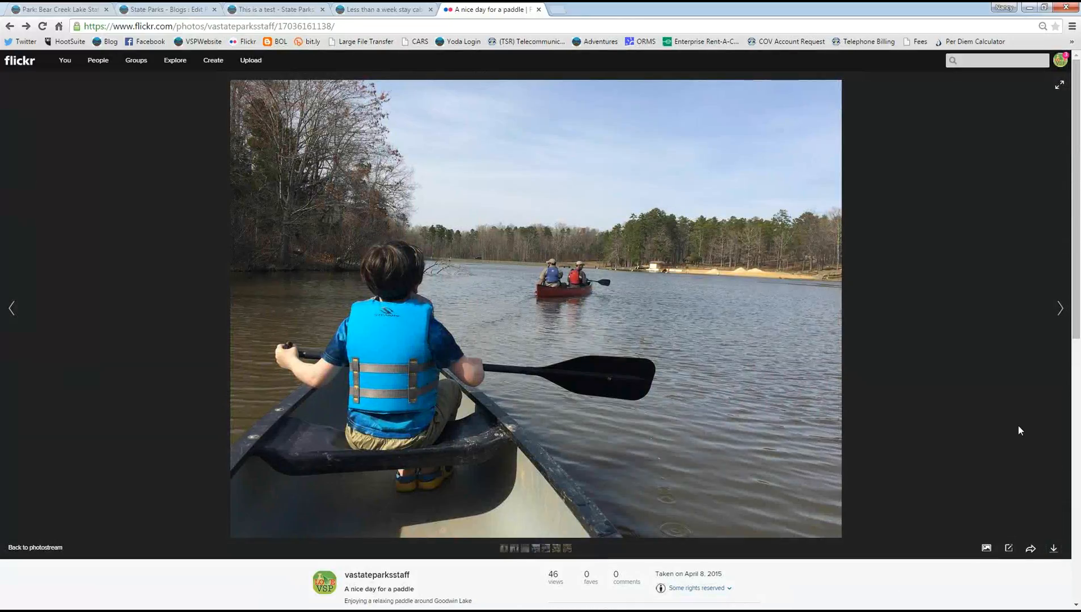
pyautogui.click(1053, 550)
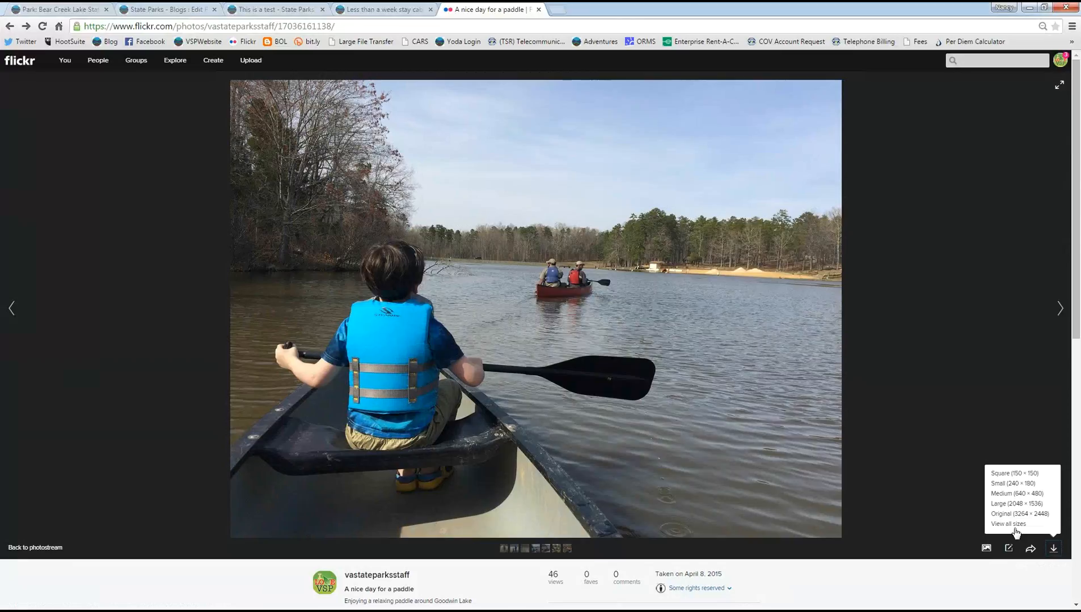
pyautogui.rightClick(993, 499)
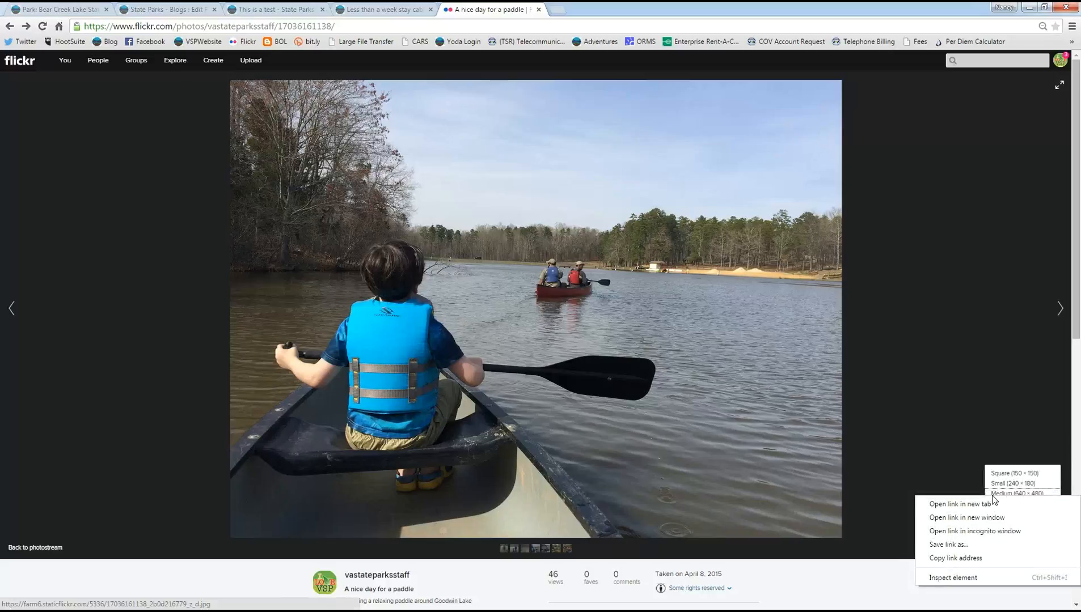
pyautogui.click(977, 559)
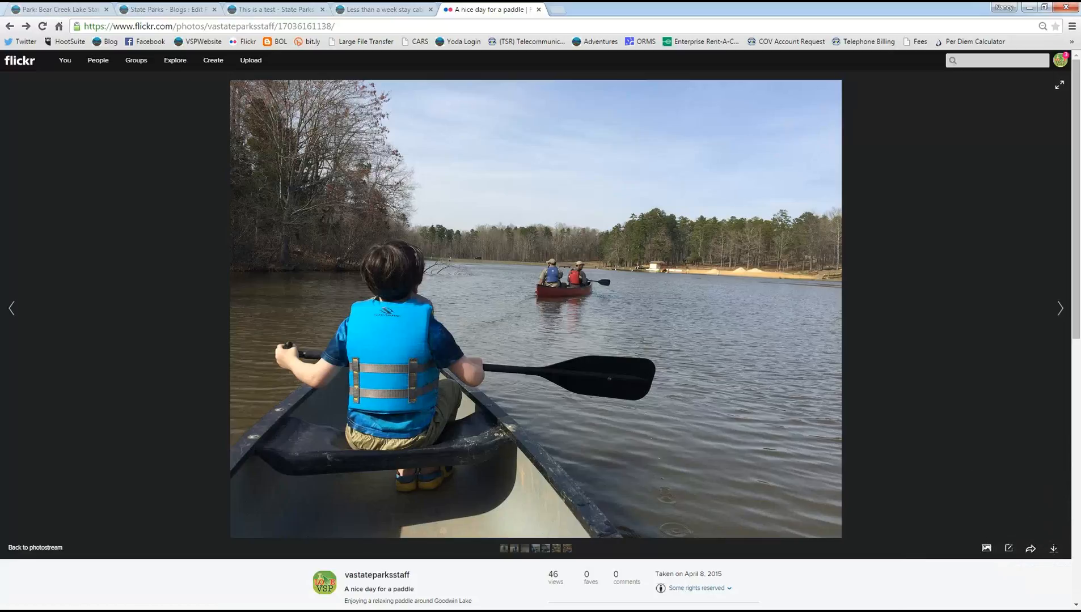
# Step: Display the Medium 640 version from the canoe photo's full list of sizes, bring up its image copy options, and return to the photo page
pyautogui.click(1054, 551)
pyautogui.click(1015, 525)
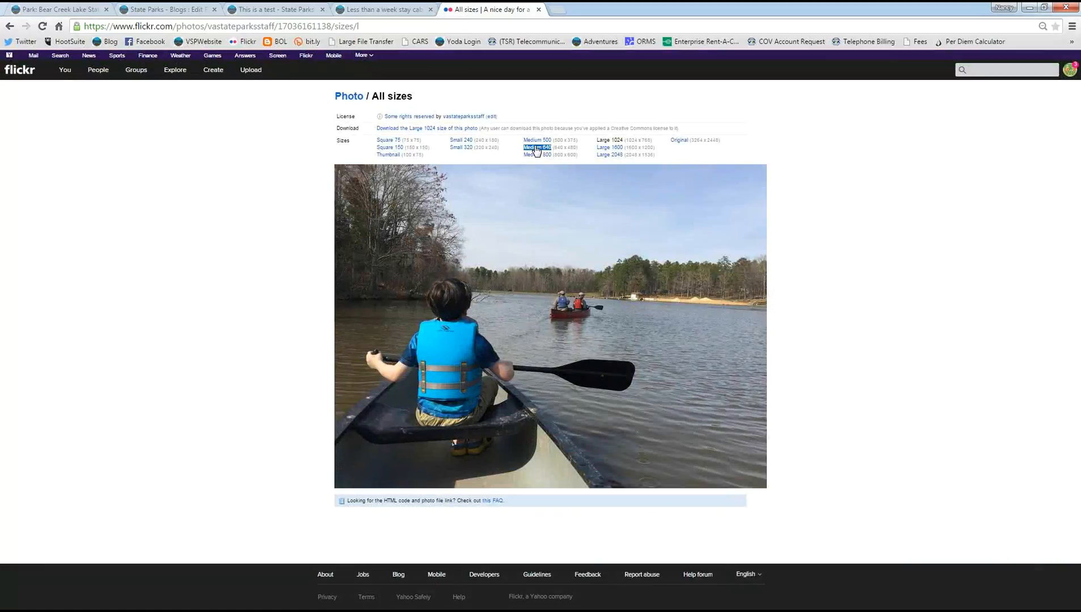
pyautogui.click(535, 148)
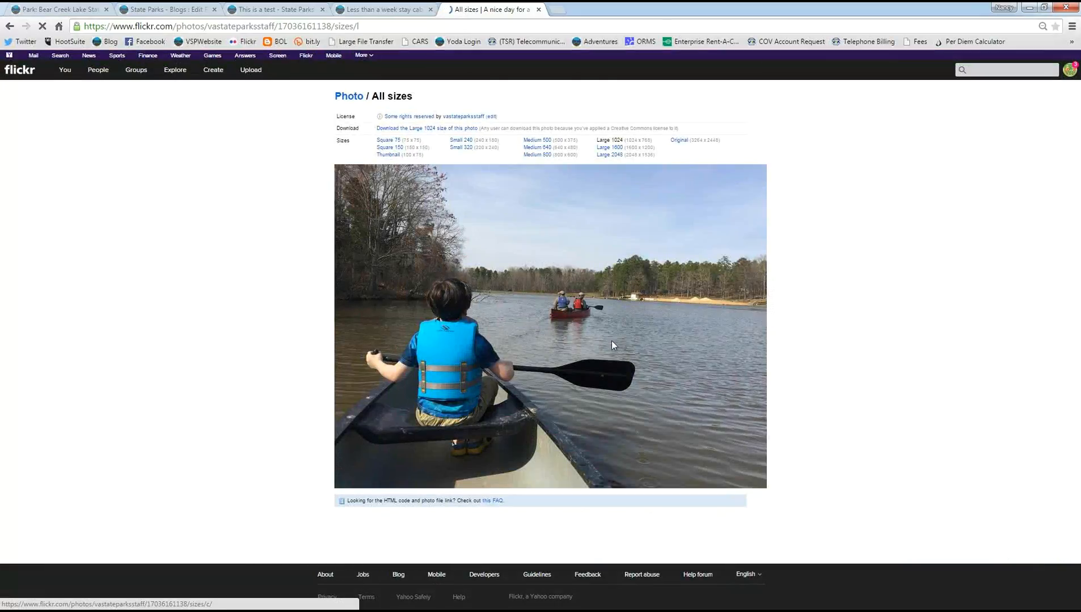
pyautogui.rightClick(445, 274)
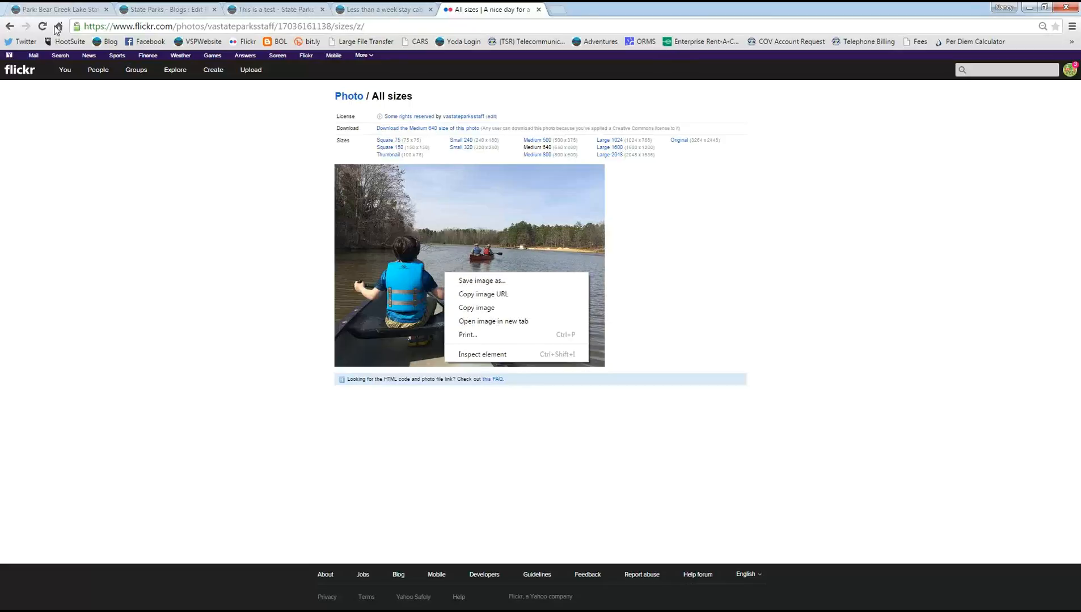
pyautogui.click(9, 26)
pyautogui.click(9, 27)
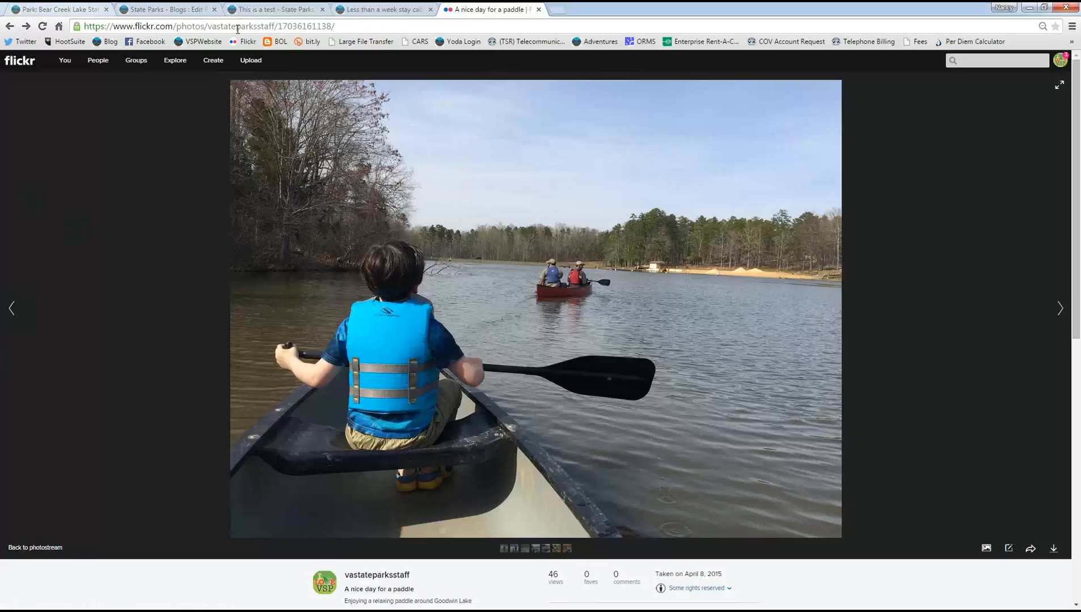
pyautogui.scroll(-1, 205, 115)
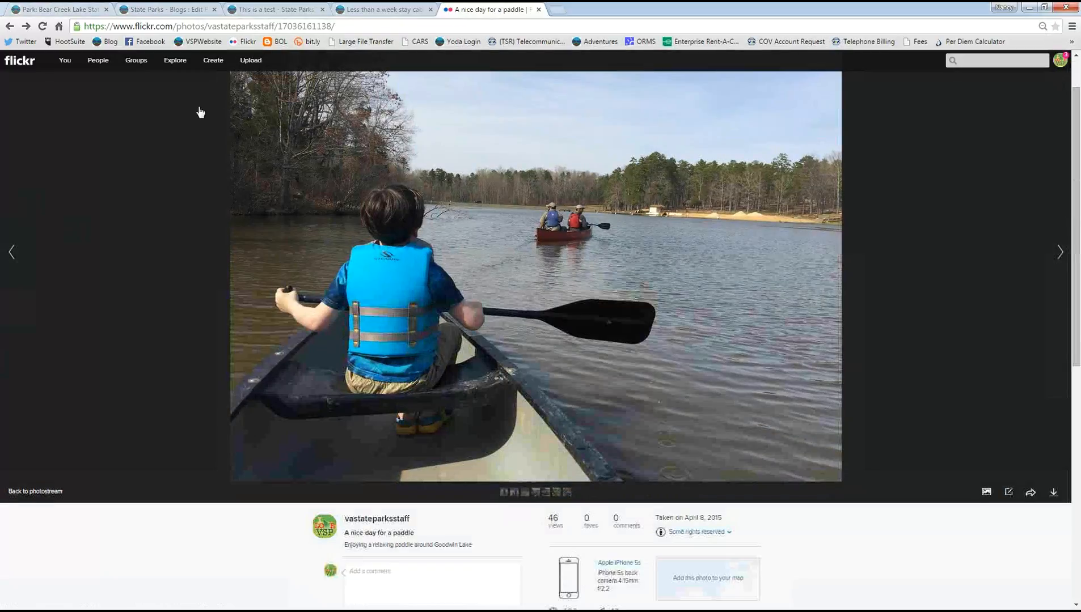
pyautogui.scroll(1, 200, 113)
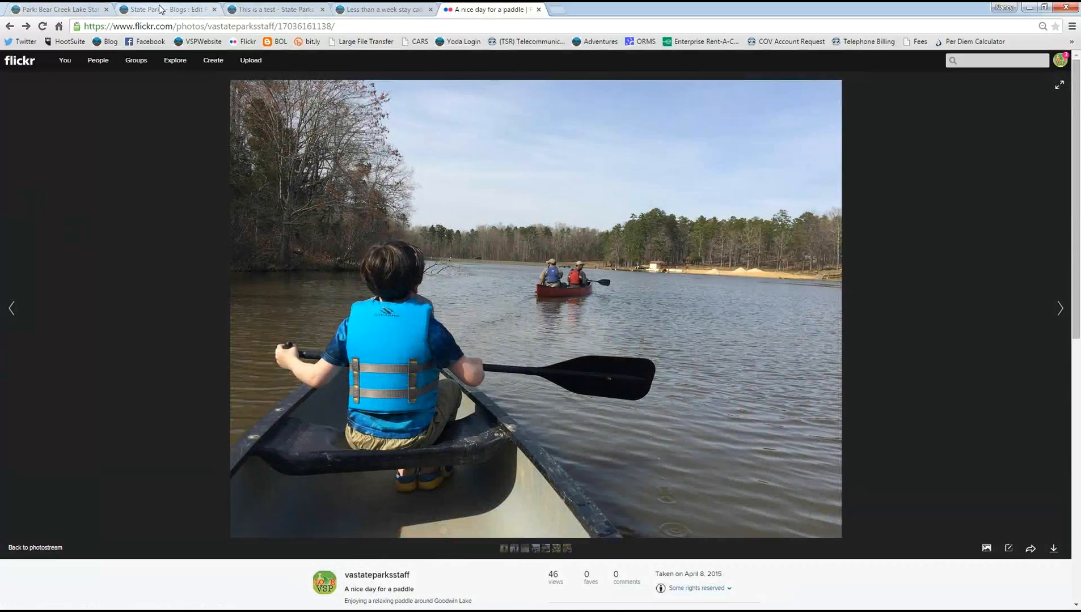
# Step: Switch back to the State Parks blog entry in the content system and save the edited record
pyautogui.click(161, 8)
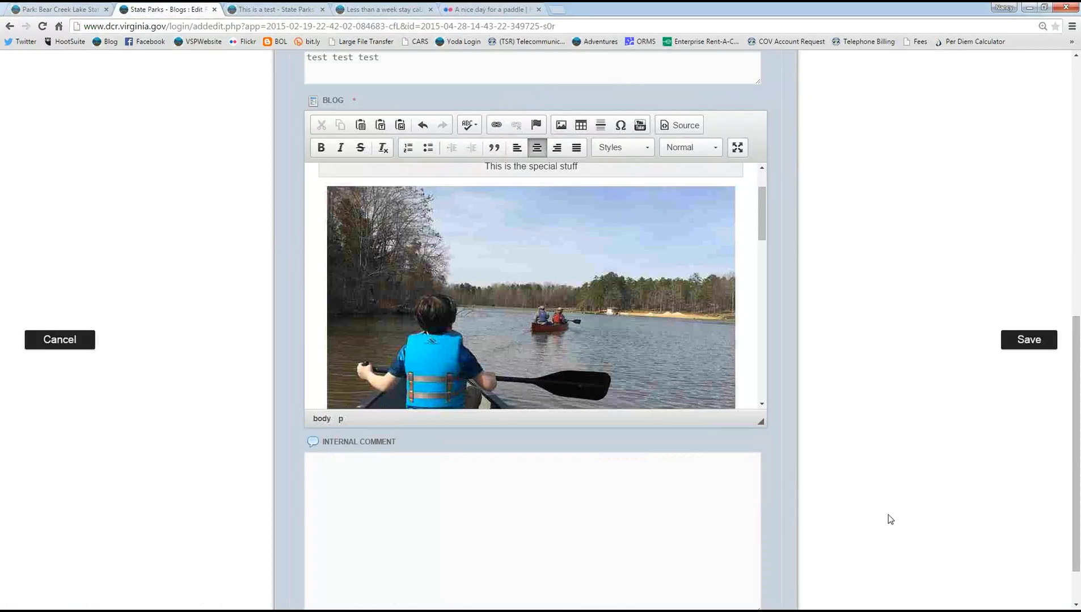
pyautogui.click(1029, 341)
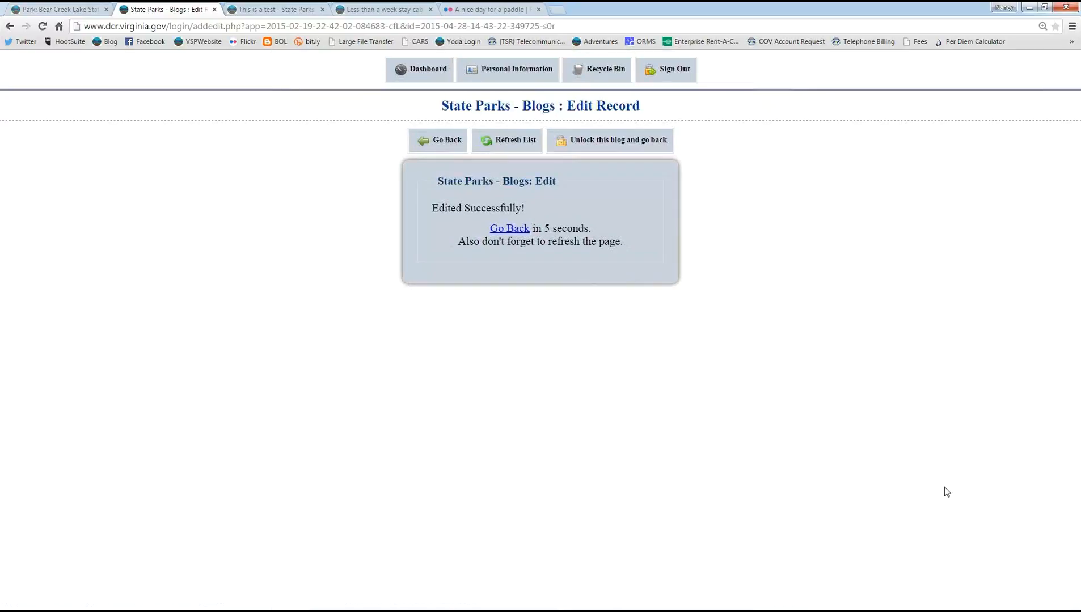